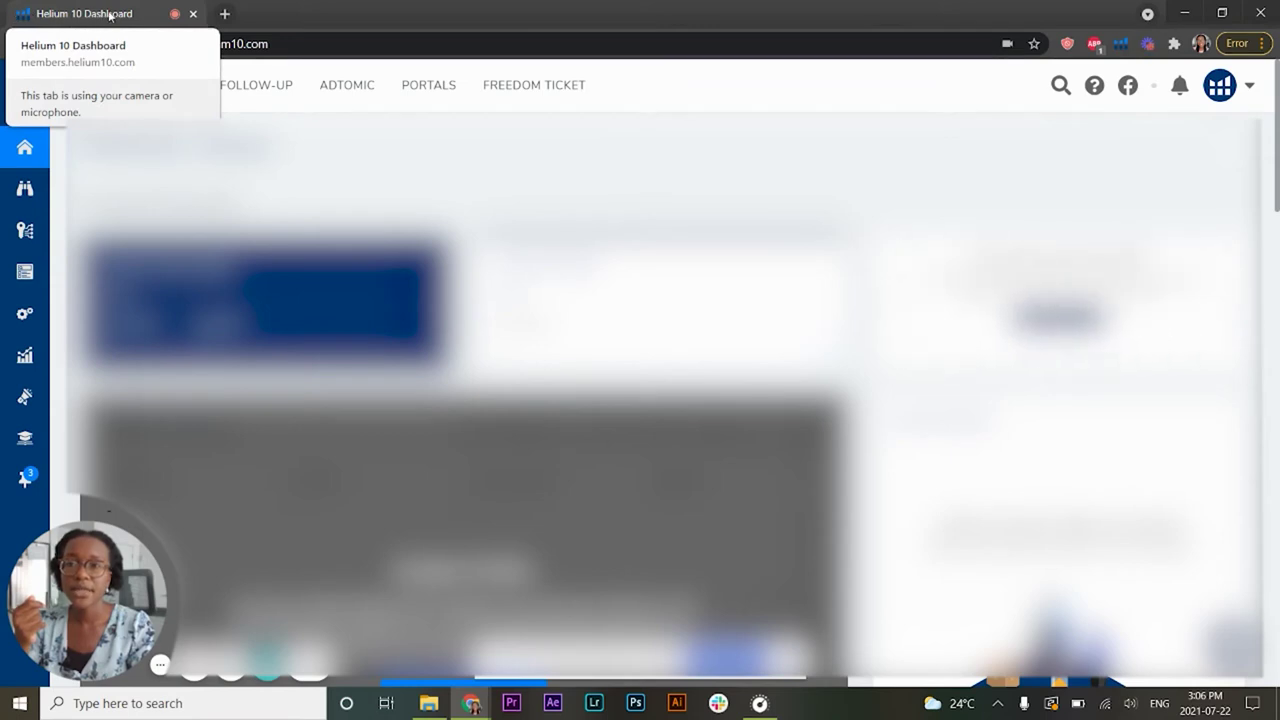
- Expand the navigation sidebar from the left icon rail to list all tool categories
{"action": "mouse_move", "coordinate": [52, 135]}
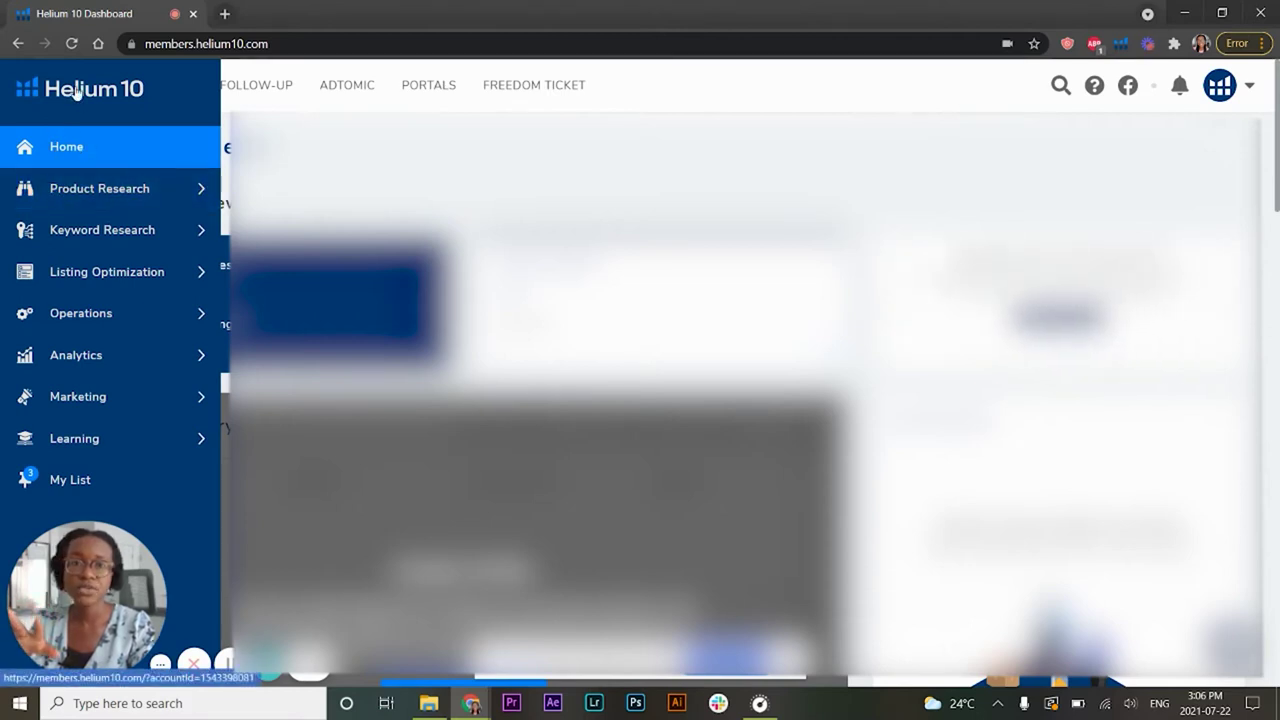
- Expand and collapse the Product Research and Keyword Research groups to browse their tools
{"action": "left_click", "coordinate": [97, 188]}
{"action": "left_click", "coordinate": [118, 313]}
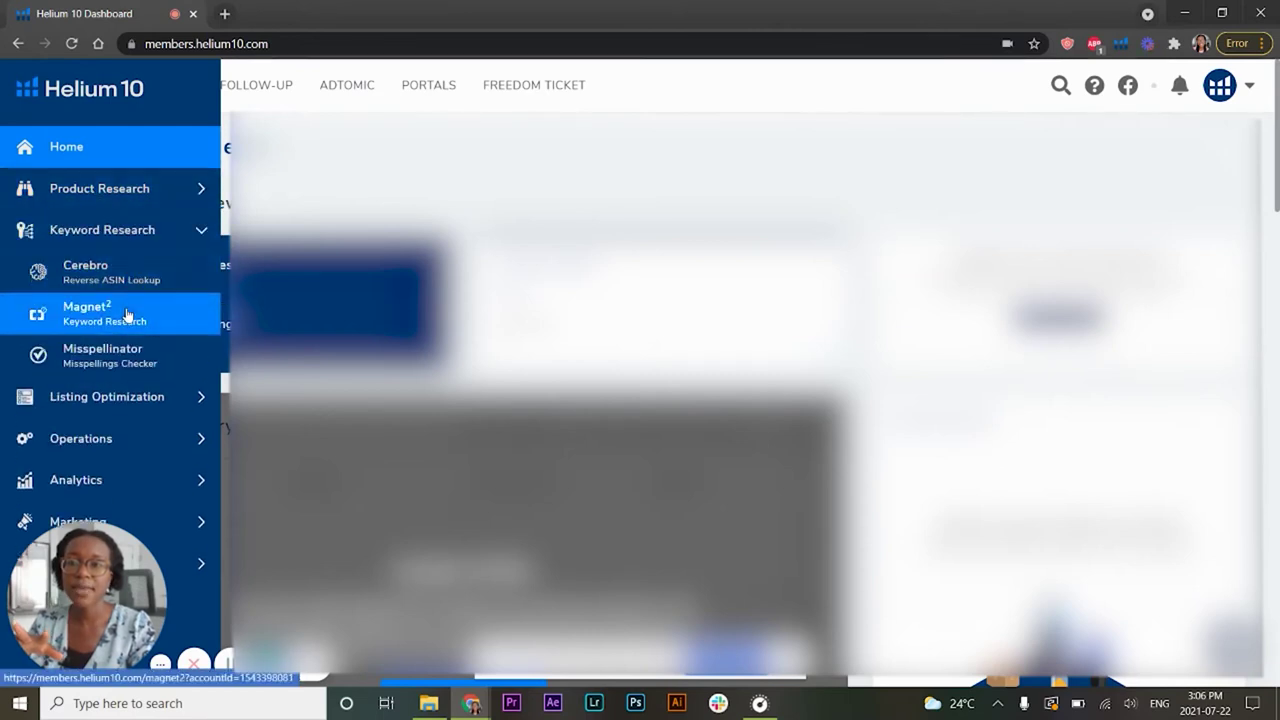
{"action": "left_click", "coordinate": [118, 231]}
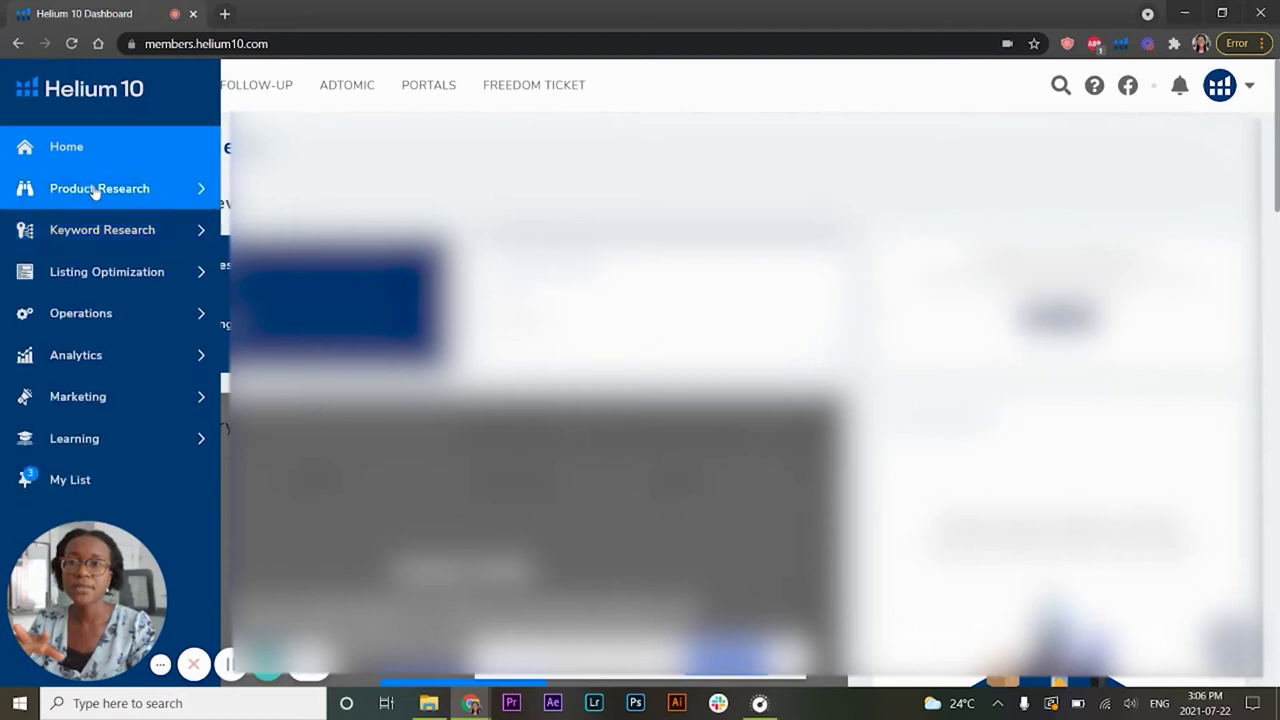
{"action": "left_click", "coordinate": [140, 187]}
{"action": "left_click", "coordinate": [140, 230]}
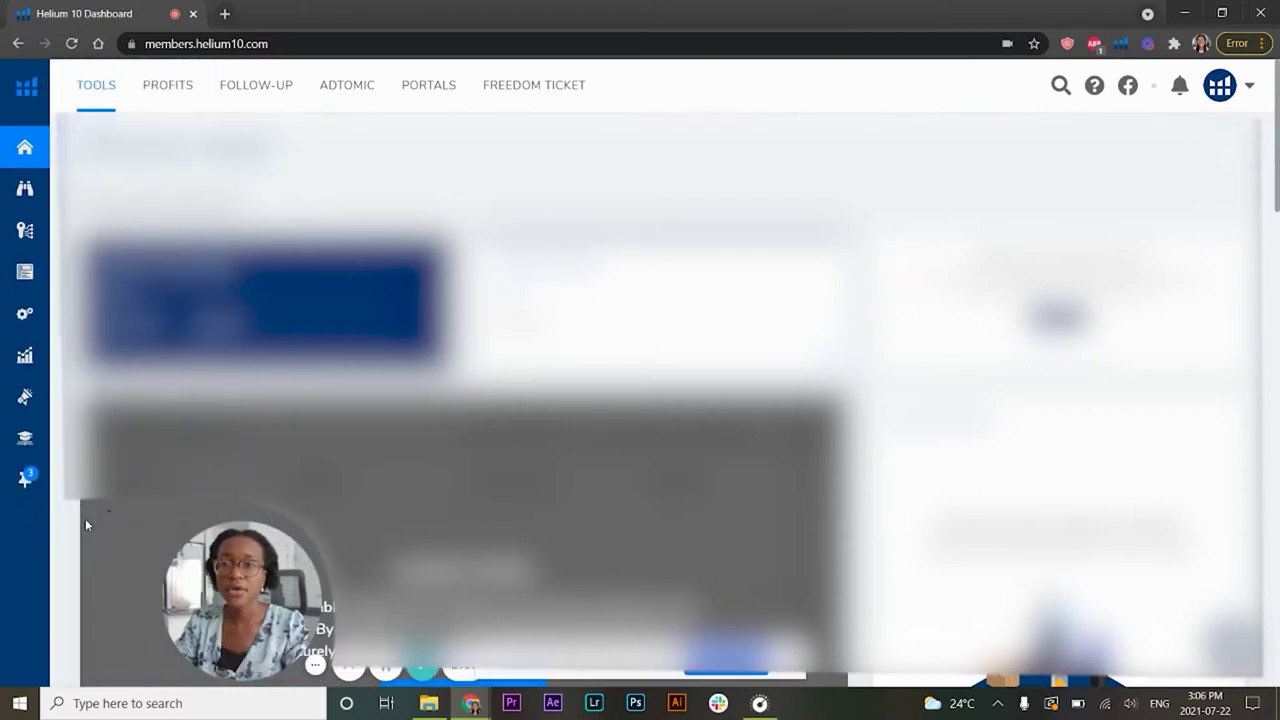
- Launch Black Box from the Product Research group
{"action": "mouse_move", "coordinate": [34, 501]}
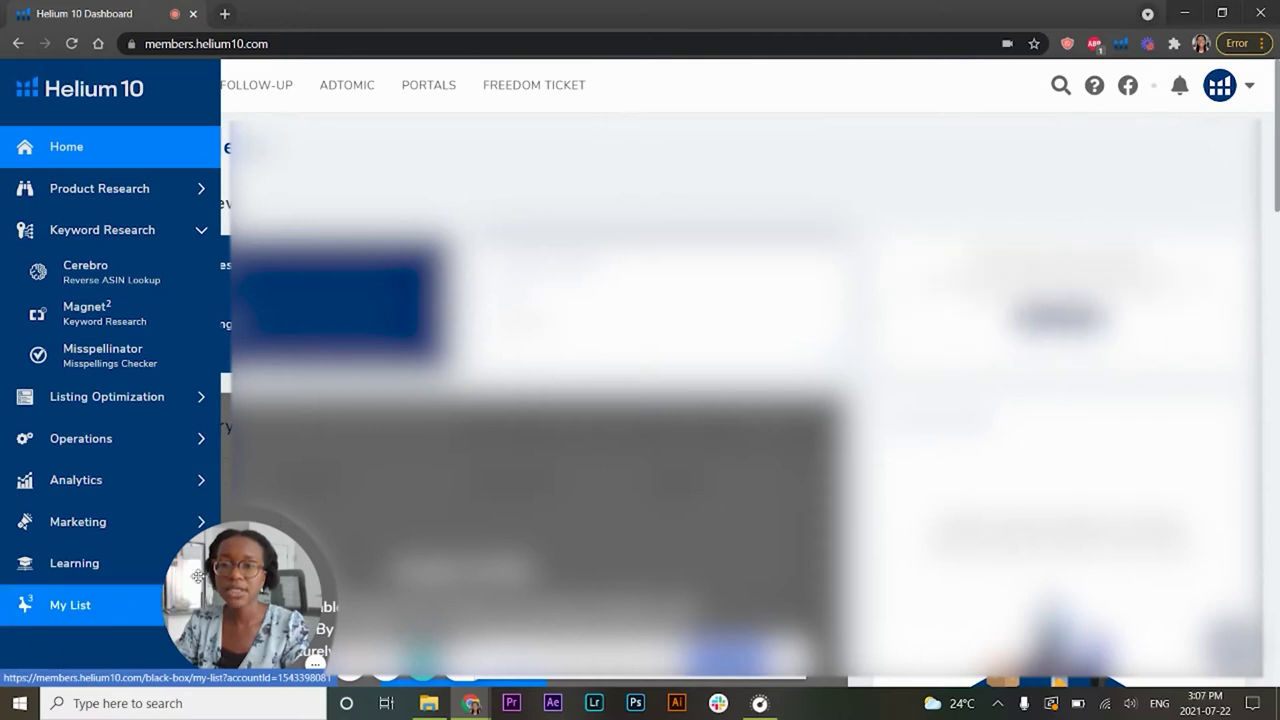
{"action": "left_click_drag", "start_coordinate": [265, 570], "coordinate": [106, 570]}
{"action": "mouse_move", "coordinate": [36, 158]}
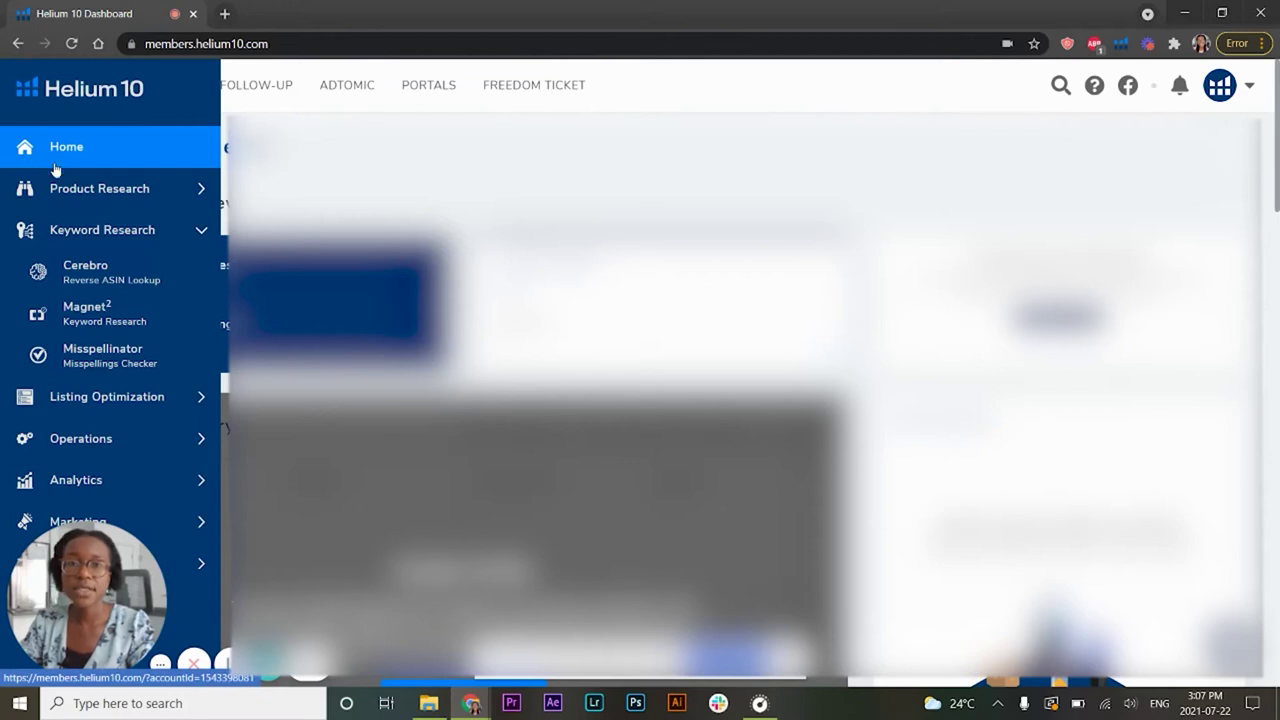
{"action": "left_click", "coordinate": [93, 195]}
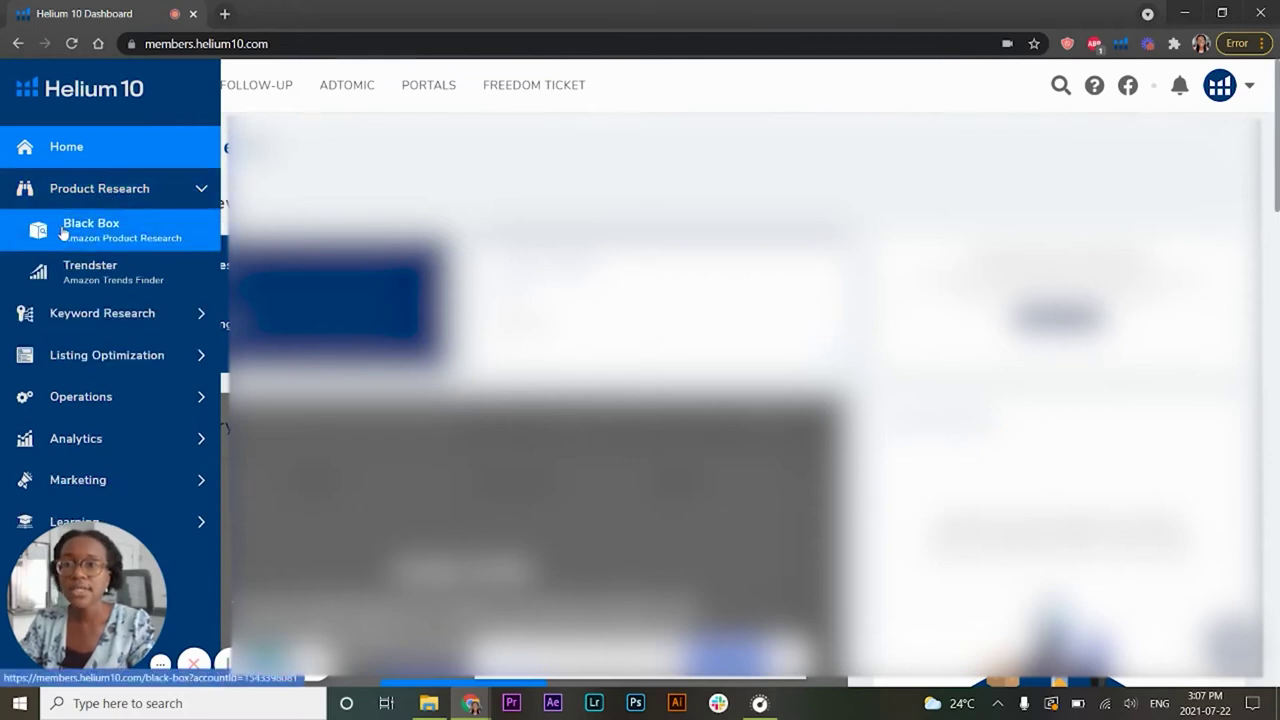
{"action": "left_click", "coordinate": [115, 232]}
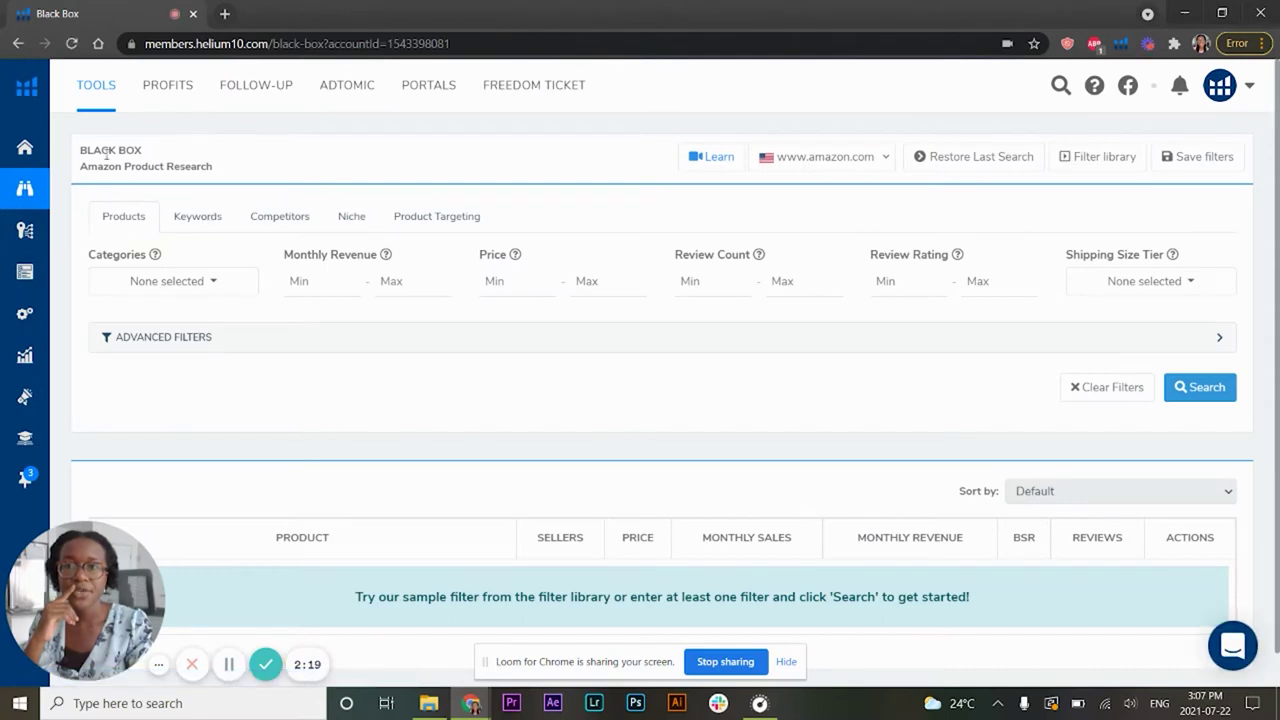
- Expand Advanced Filters and scroll through the Black Box filter fields
{"action": "left_click_drag", "start_coordinate": [81, 149], "coordinate": [162, 155]}
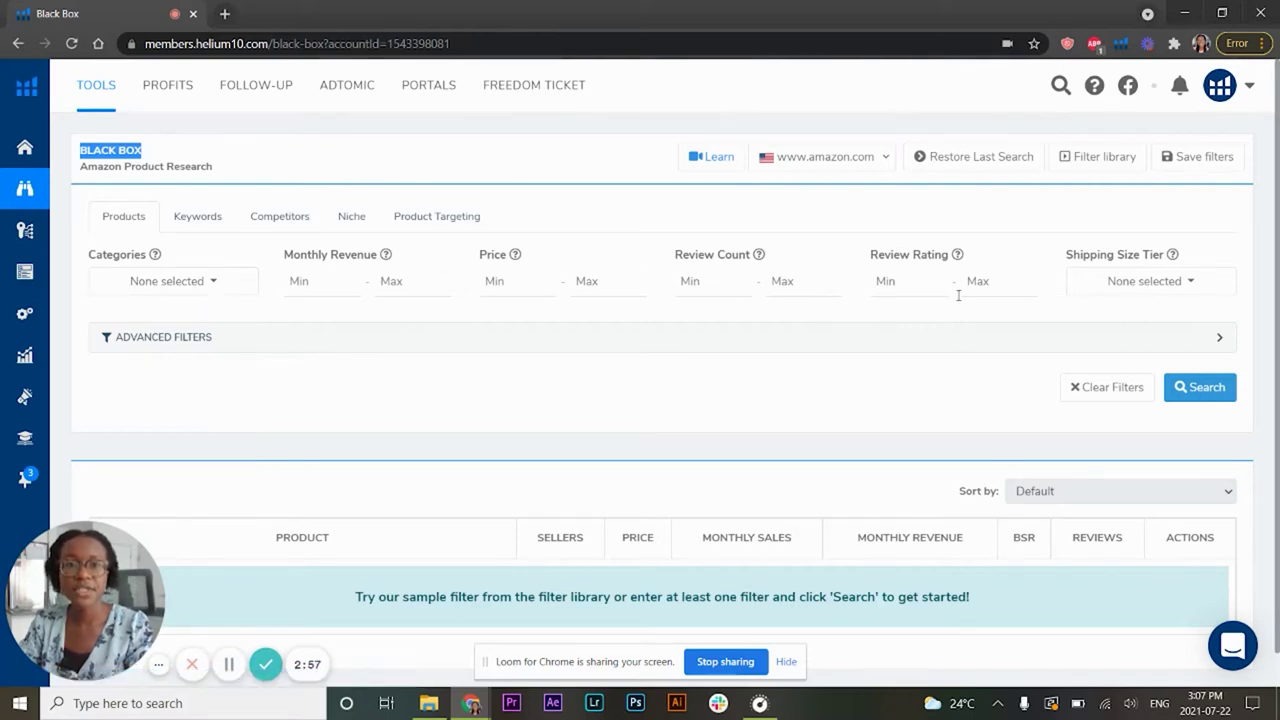
{"action": "left_click", "coordinate": [548, 346]}
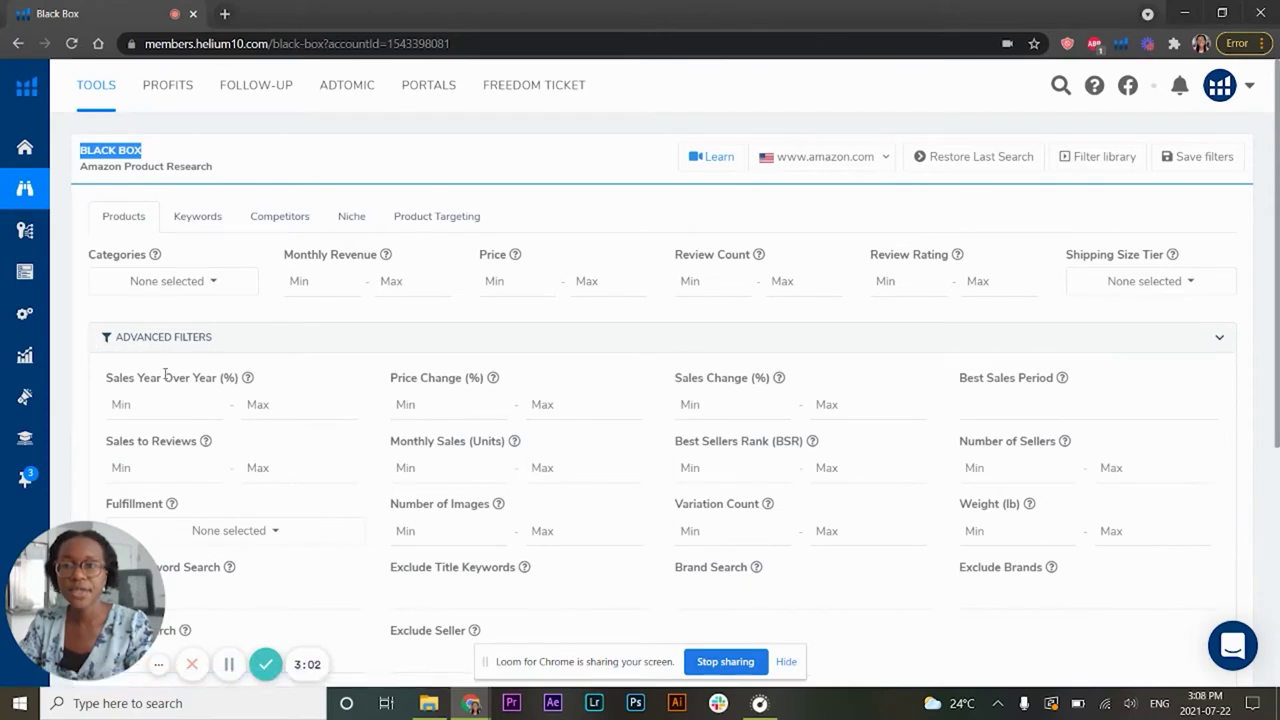
{"action": "scroll", "coordinate": [229, 241], "scroll_direction": "down", "scroll_amount": 2}
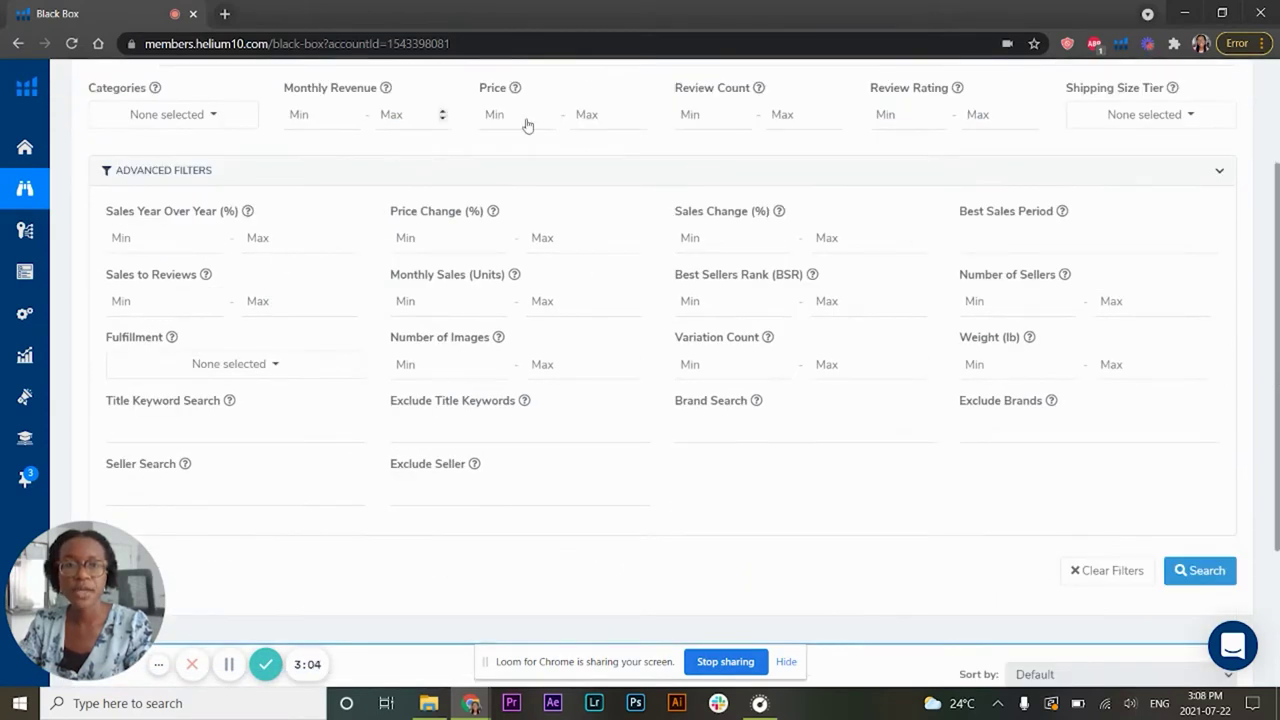
{"action": "scroll", "coordinate": [800, 427], "scroll_direction": "down", "scroll_amount": 3}
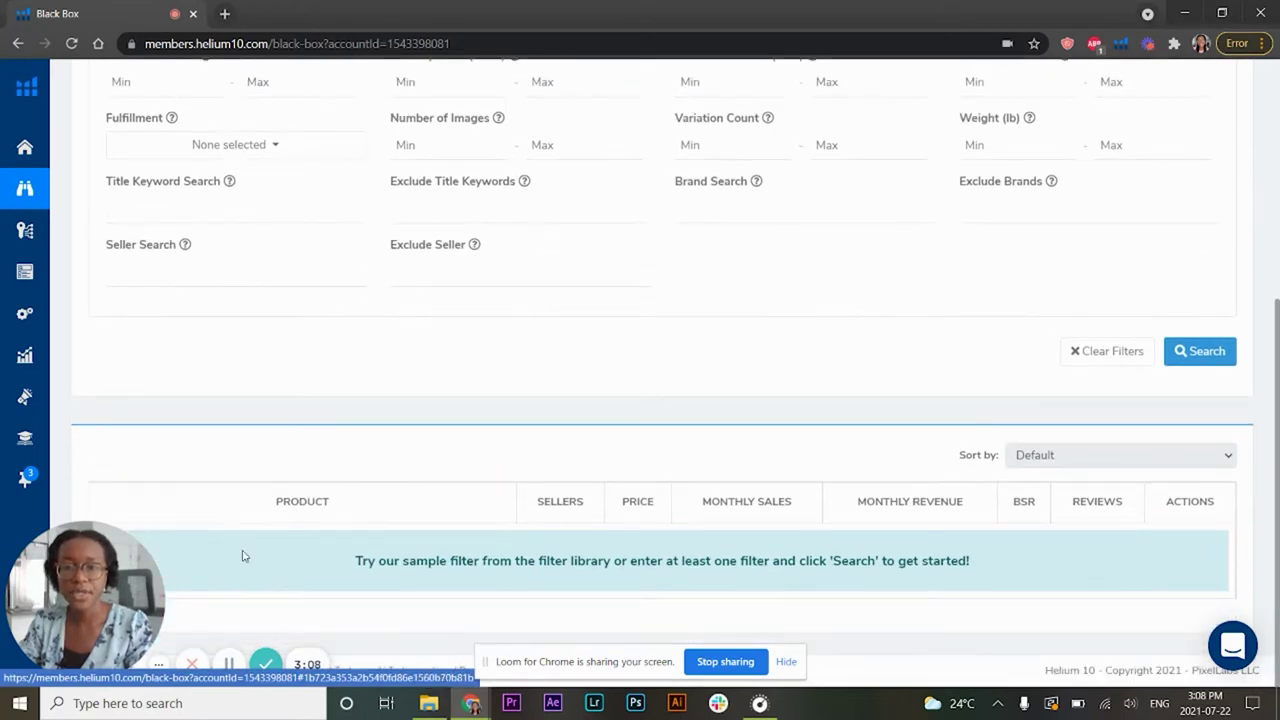
{"action": "scroll", "coordinate": [863, 477], "scroll_direction": "up", "scroll_amount": 2}
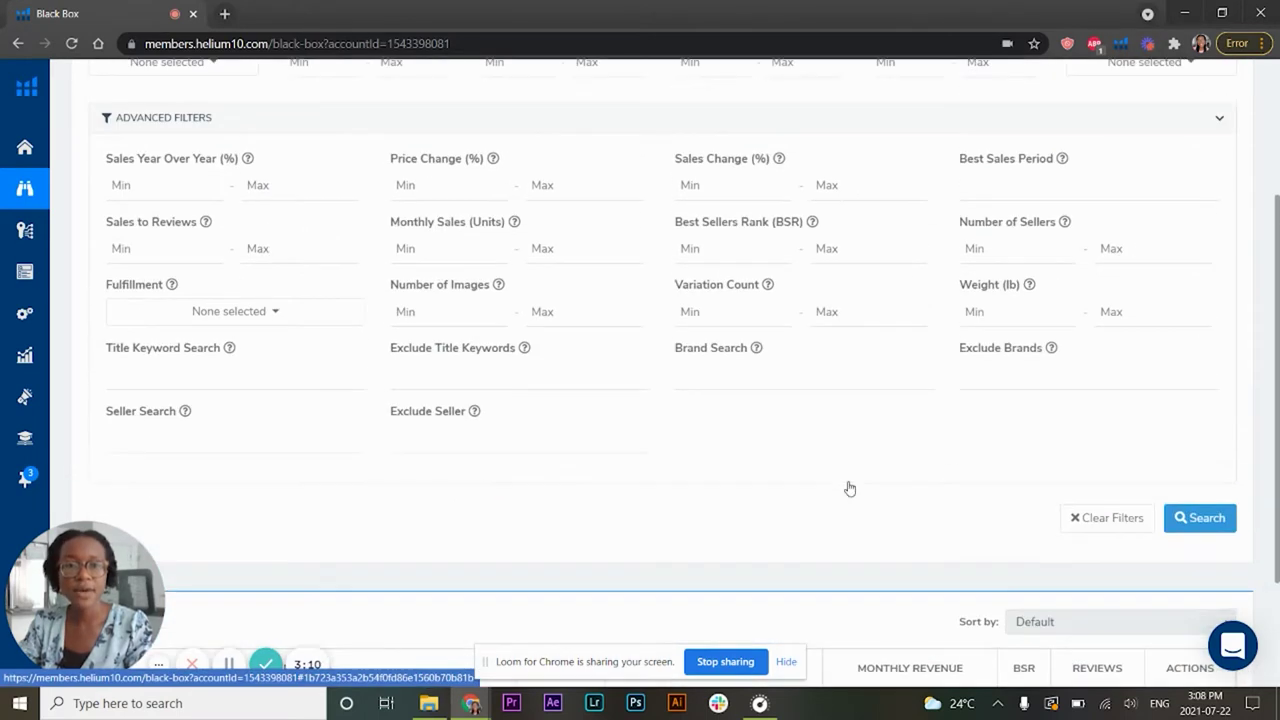
{"action": "scroll", "coordinate": [851, 486], "scroll_direction": "up", "scroll_amount": 2}
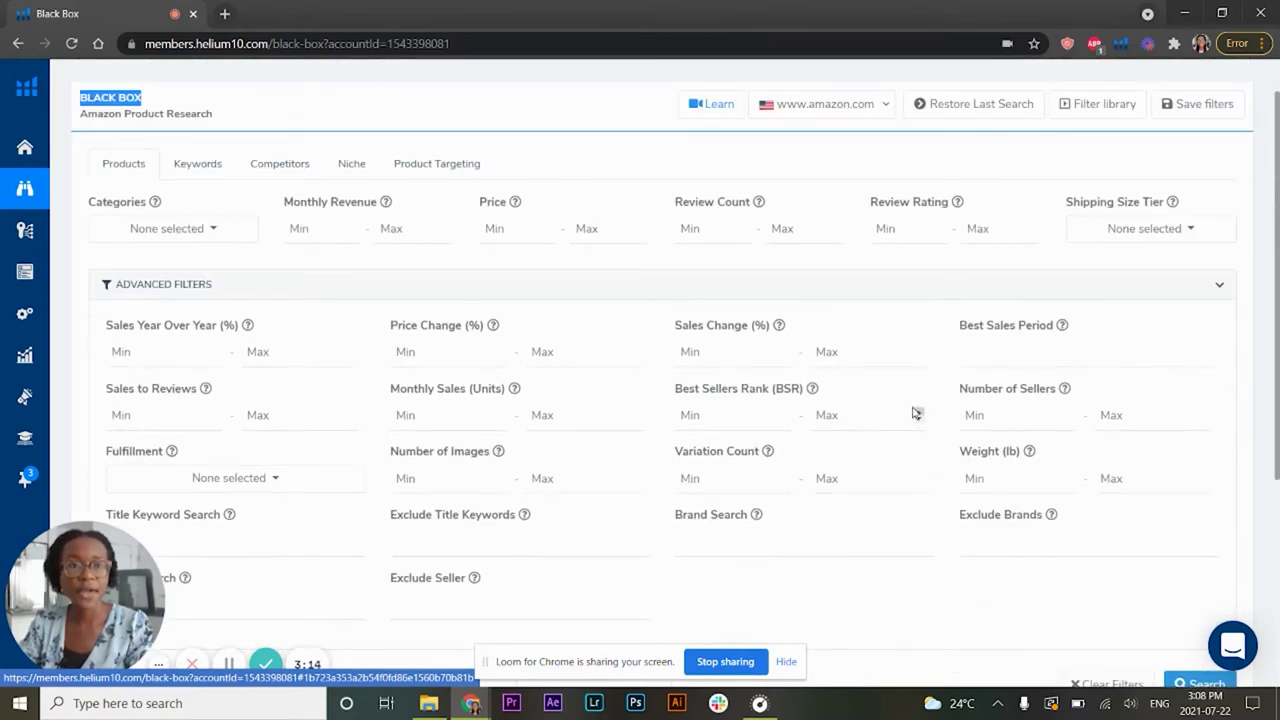
{"action": "scroll", "coordinate": [770, 386], "scroll_direction": "up", "scroll_amount": 1}
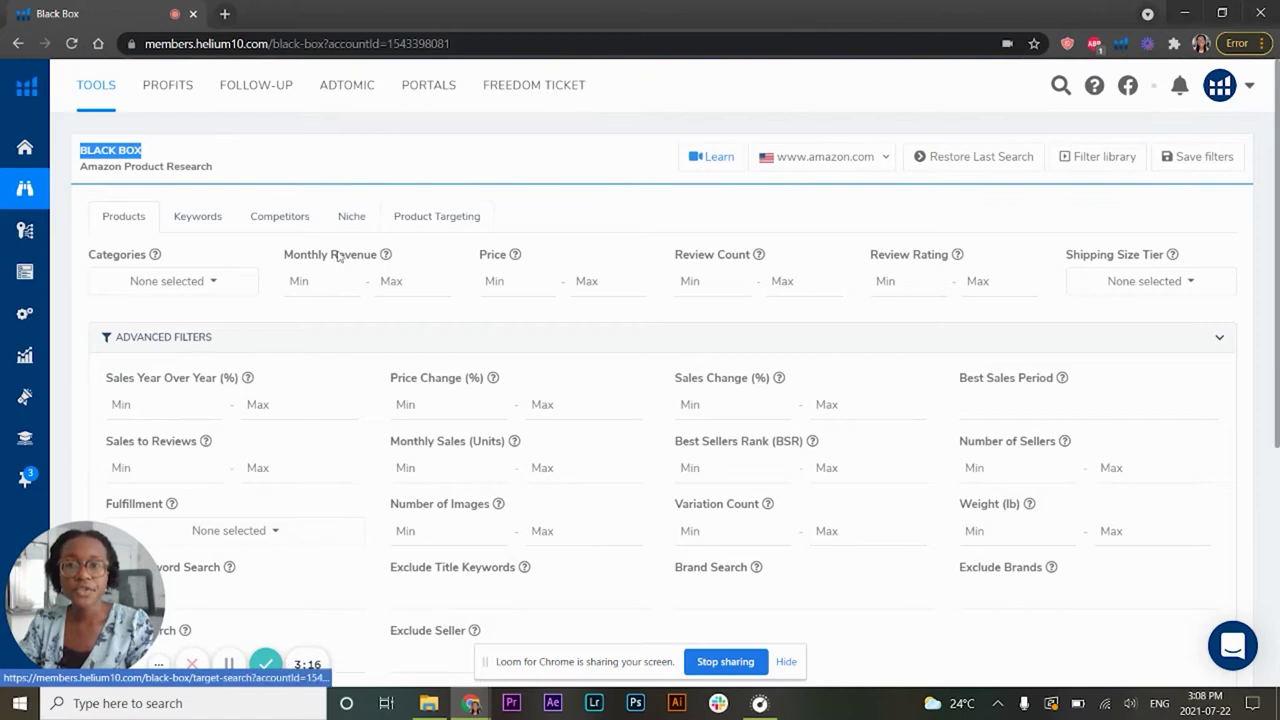
{"action": "left_click", "coordinate": [343, 177]}
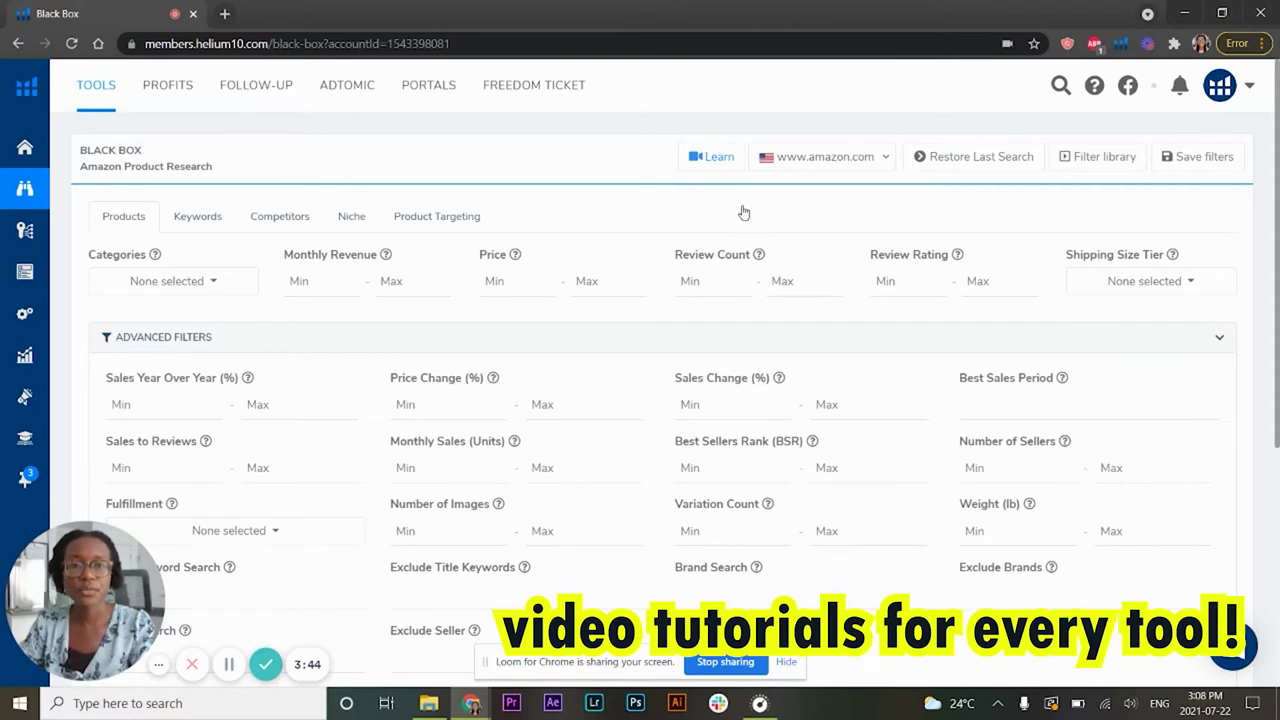
{"action": "left_click", "coordinate": [858, 165]}
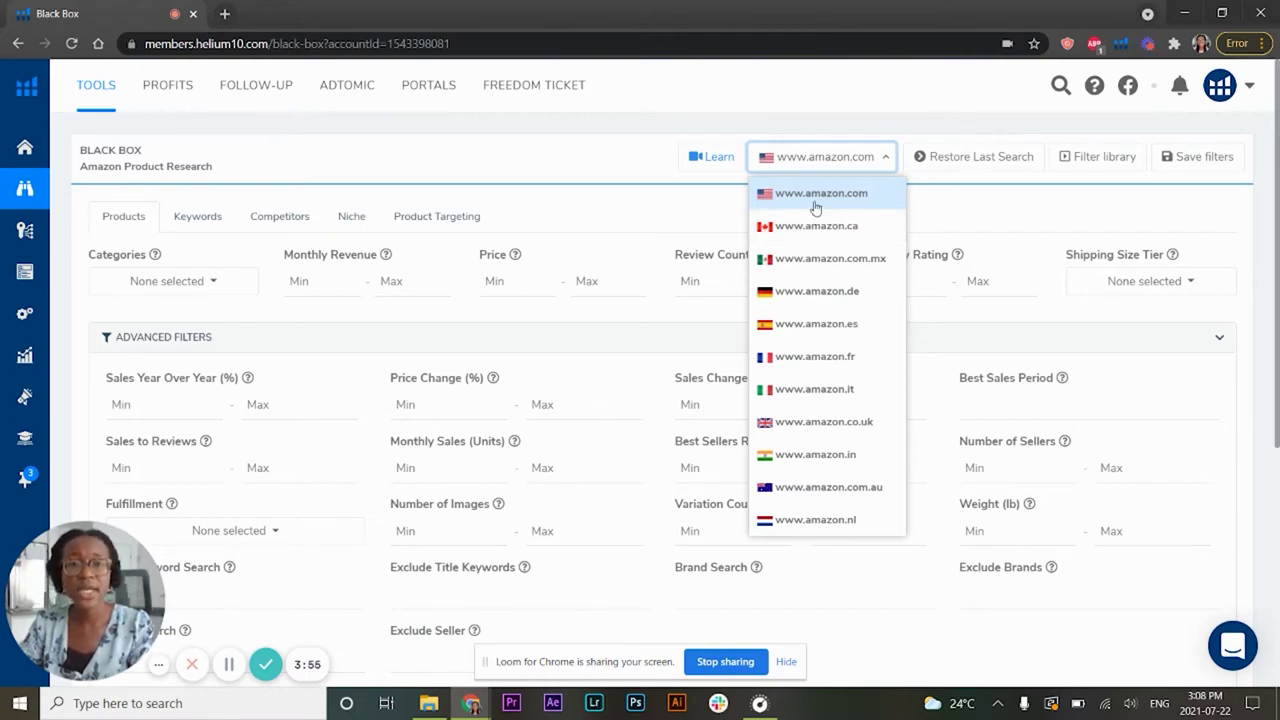
{"action": "scroll", "coordinate": [797, 472], "scroll_direction": "down", "scroll_amount": 2}
{"action": "scroll", "coordinate": [797, 472], "scroll_direction": "up", "scroll_amount": 2}
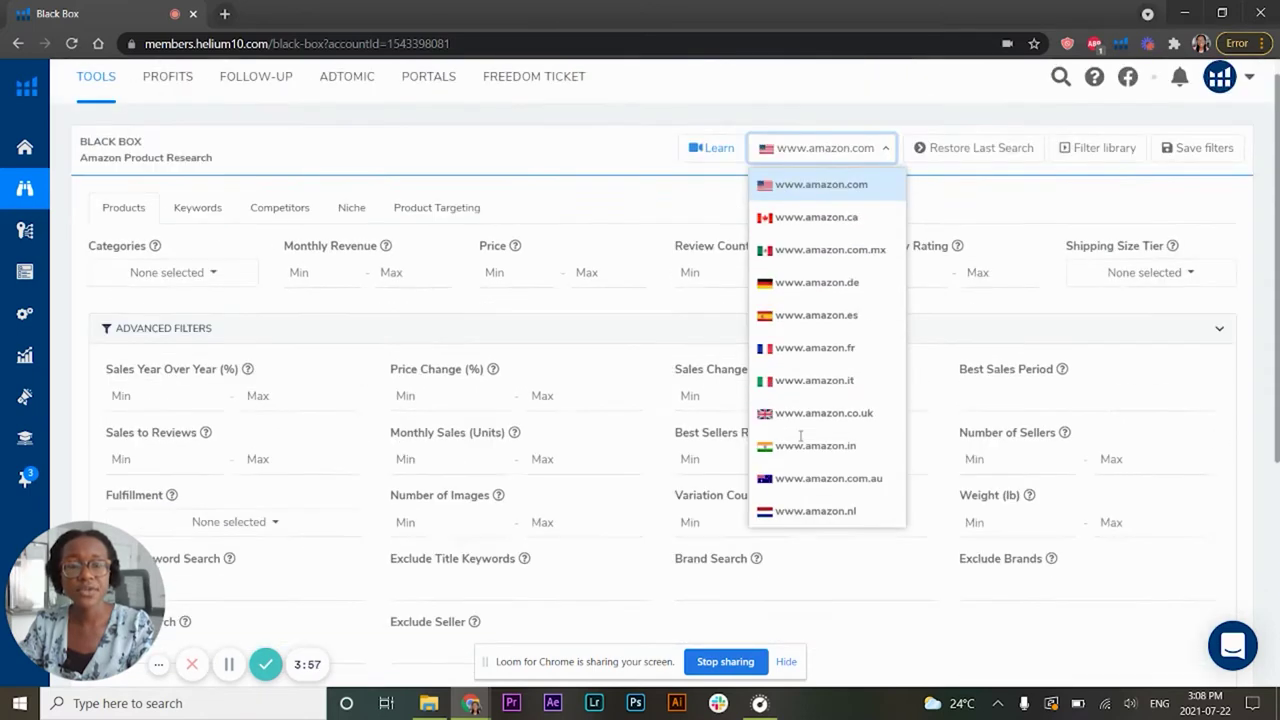
{"action": "left_click", "coordinate": [840, 157]}
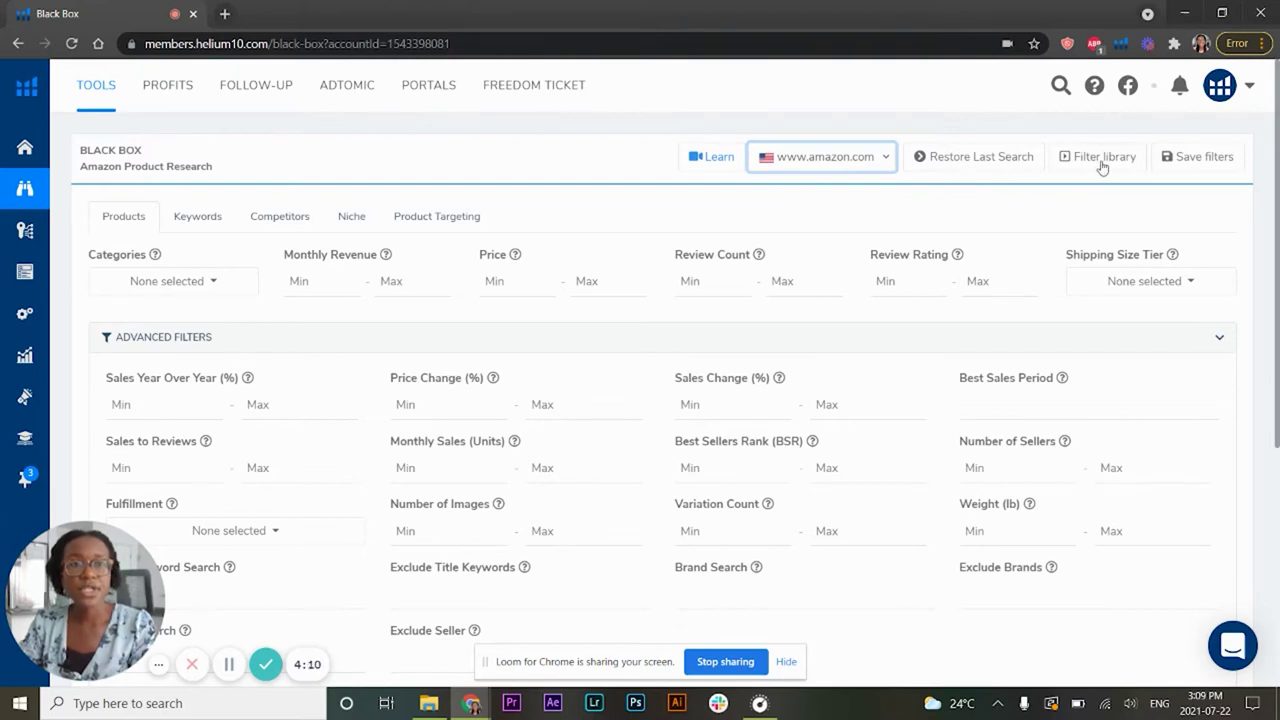
{"action": "left_click", "coordinate": [1101, 160]}
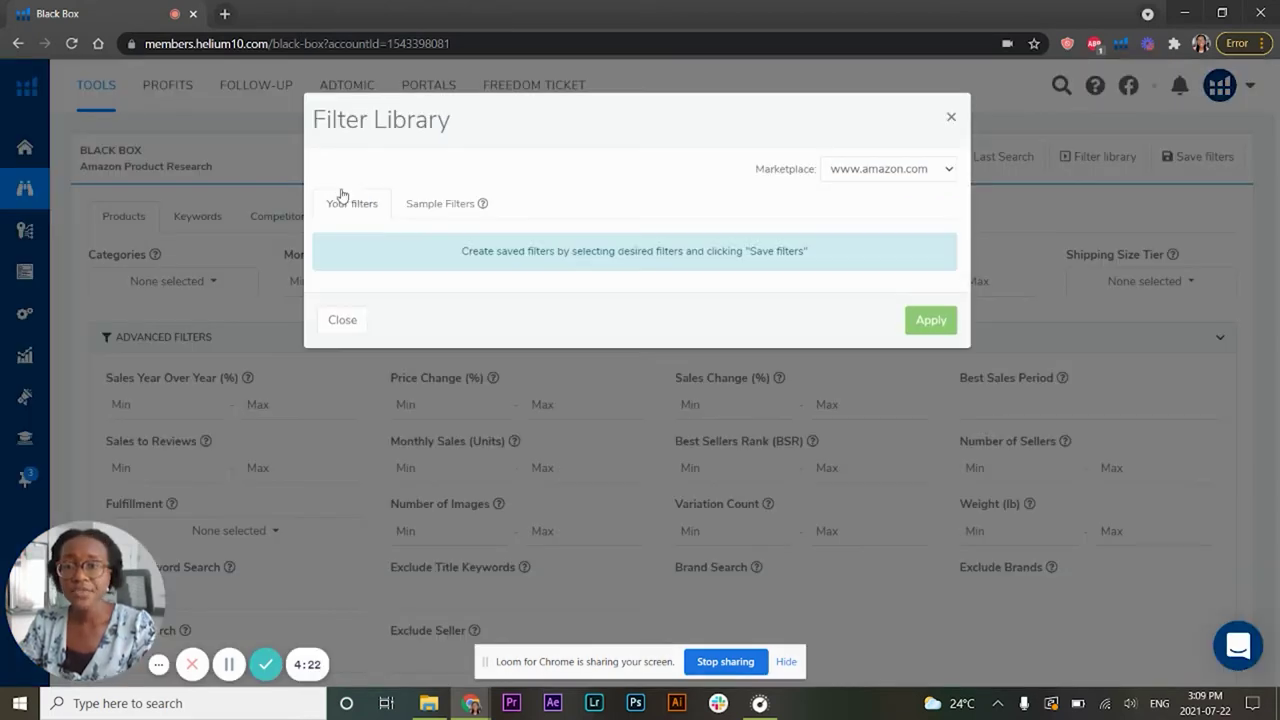
{"action": "left_click", "coordinate": [414, 208]}
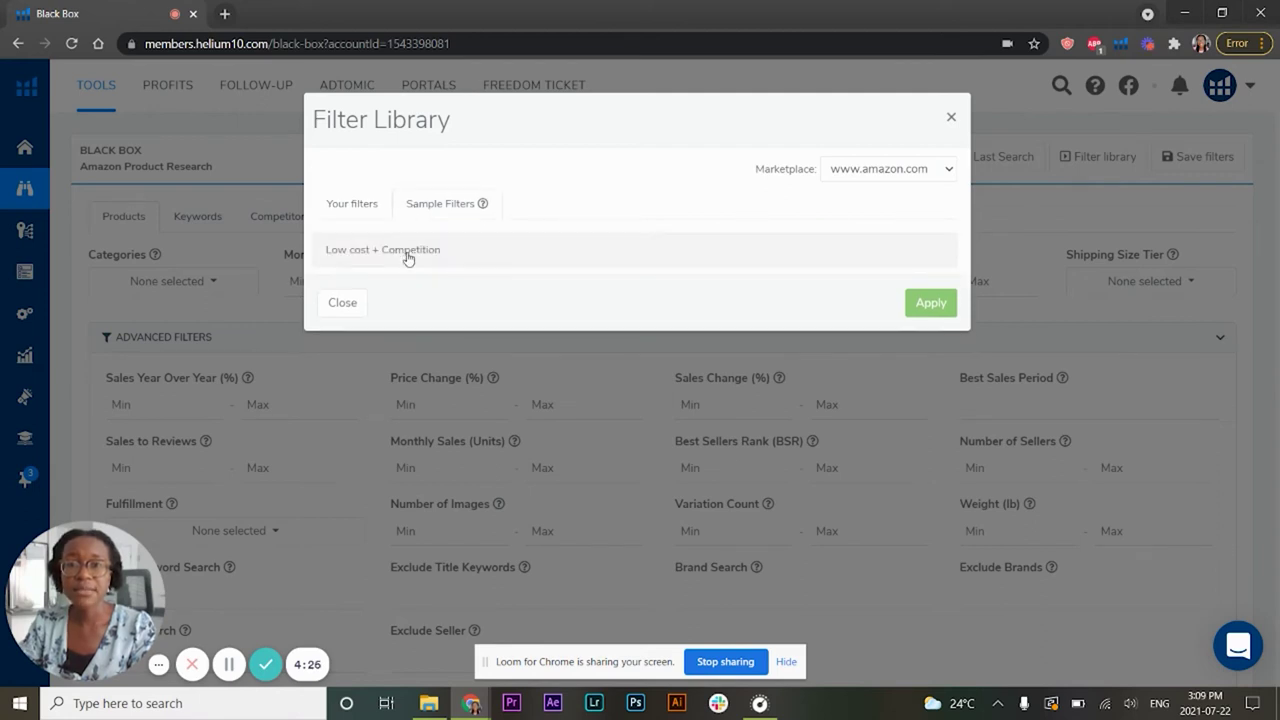
{"action": "left_click", "coordinate": [360, 248]}
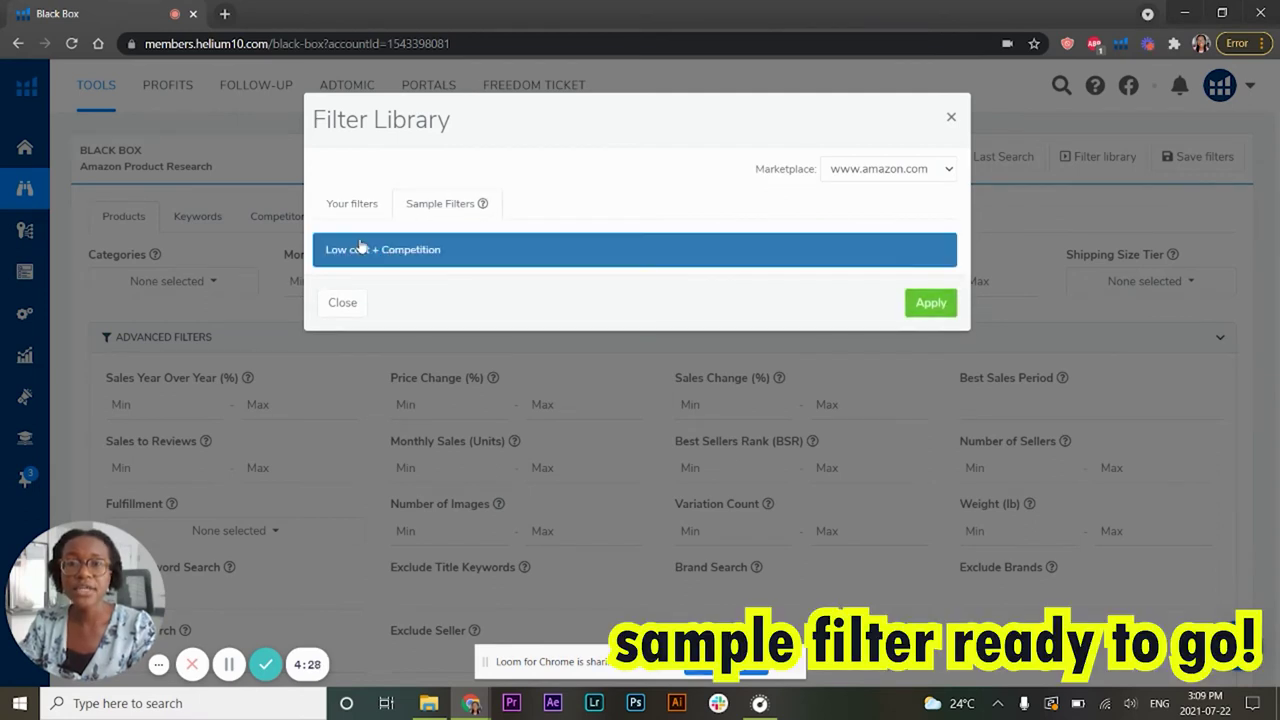
{"action": "left_click", "coordinate": [931, 309]}
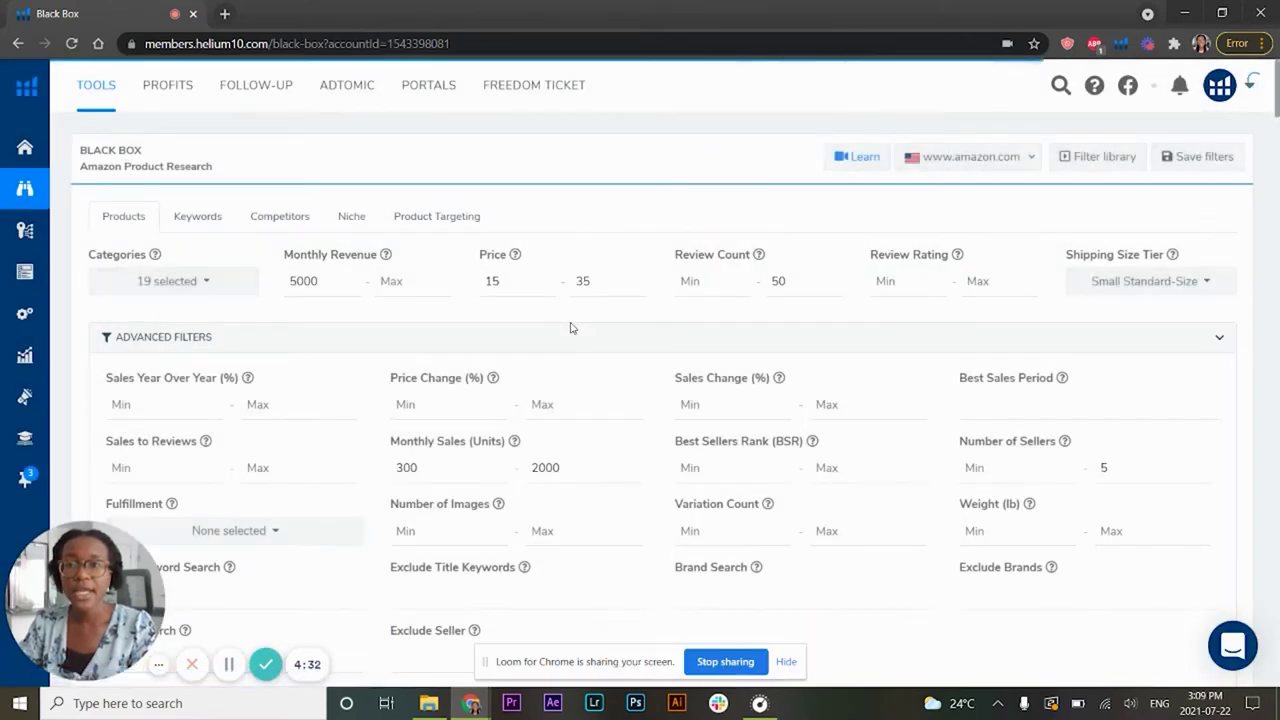
{"action": "scroll", "coordinate": [571, 328], "scroll_direction": "down", "scroll_amount": 8}
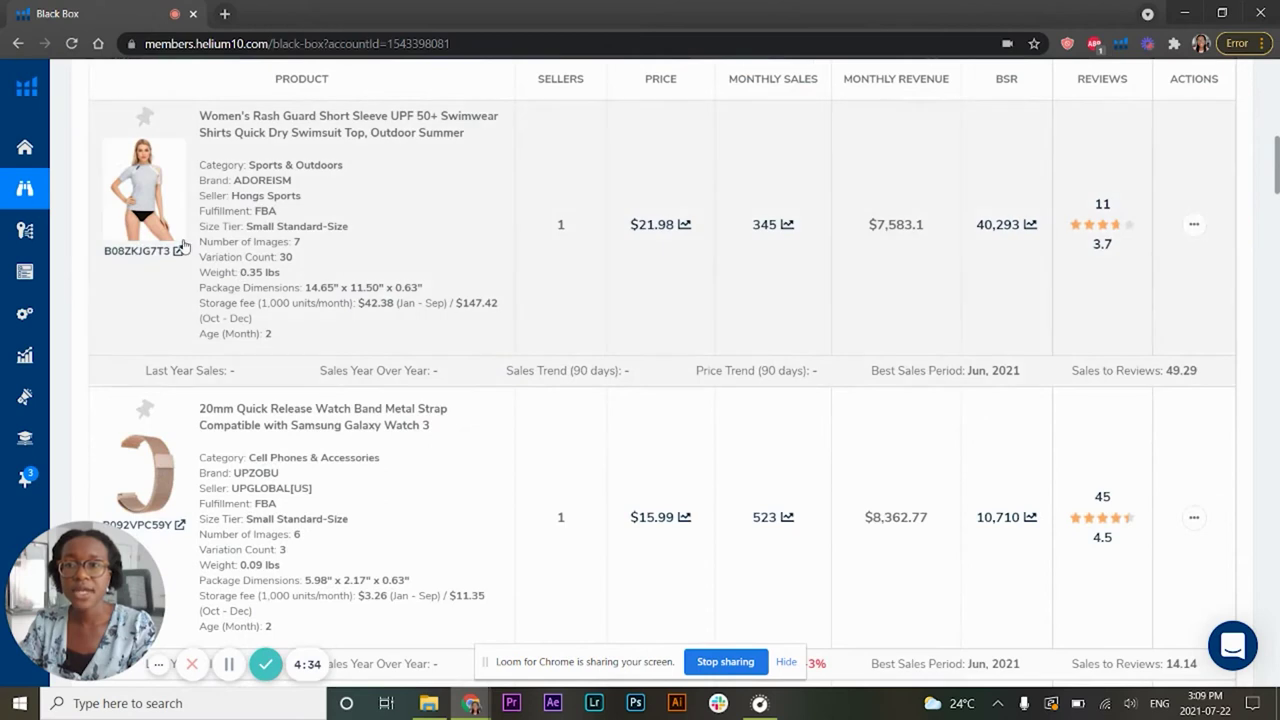
{"action": "scroll", "coordinate": [184, 247], "scroll_direction": "up", "scroll_amount": 2}
{"action": "scroll", "coordinate": [624, 325], "scroll_direction": "down", "scroll_amount": 3}
{"action": "scroll", "coordinate": [420, 333], "scroll_direction": "up", "scroll_amount": 12}
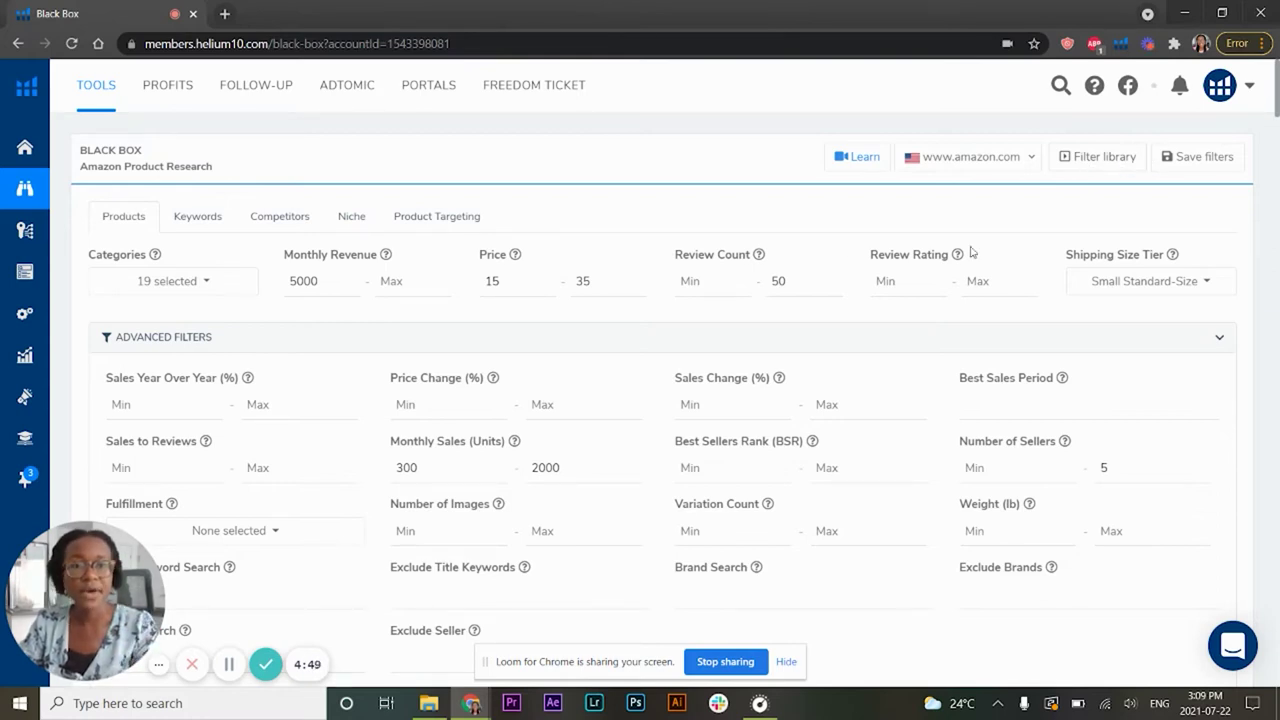
- Clear Filters so no categories or values remain in the Black Box form
{"action": "scroll", "coordinate": [774, 517], "scroll_direction": "down", "scroll_amount": 3}
{"action": "left_click", "coordinate": [1083, 570]}
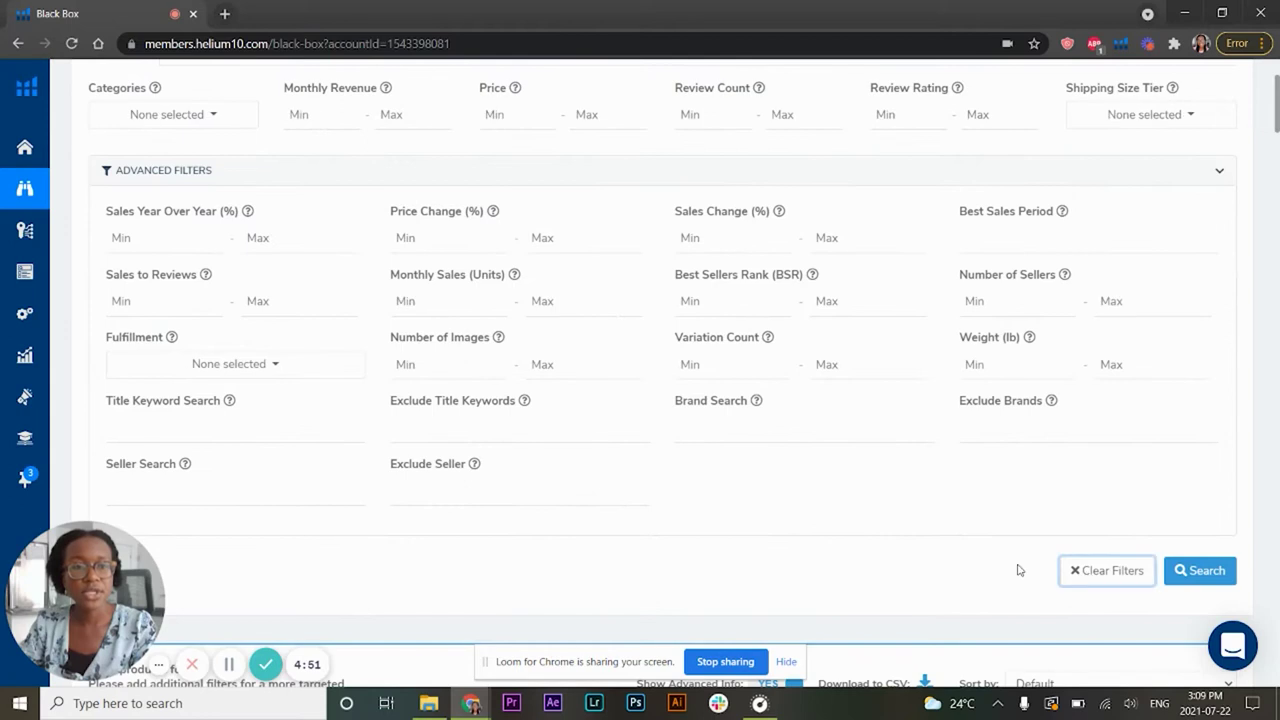
{"action": "scroll", "coordinate": [1016, 562], "scroll_direction": "up", "scroll_amount": 3}
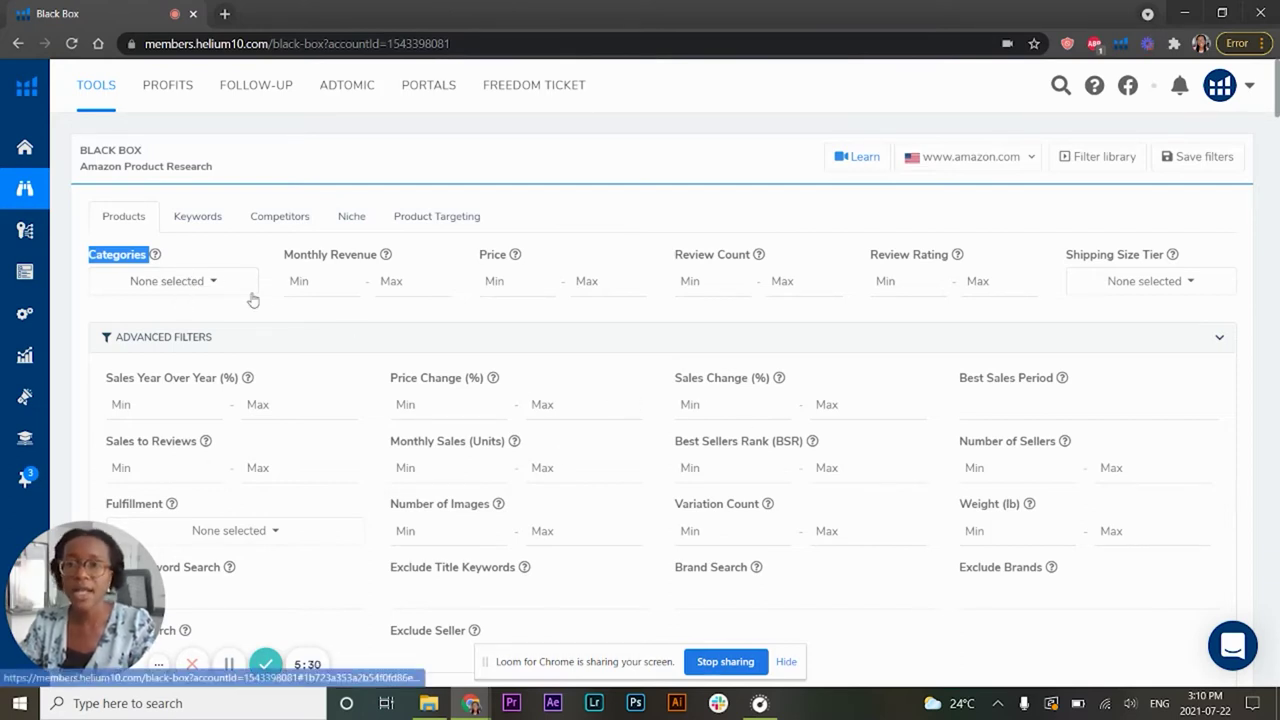
- Tick and untick several categories, such as Cell Phones and Computers, leaving none selected
{"action": "left_click", "coordinate": [208, 283]}
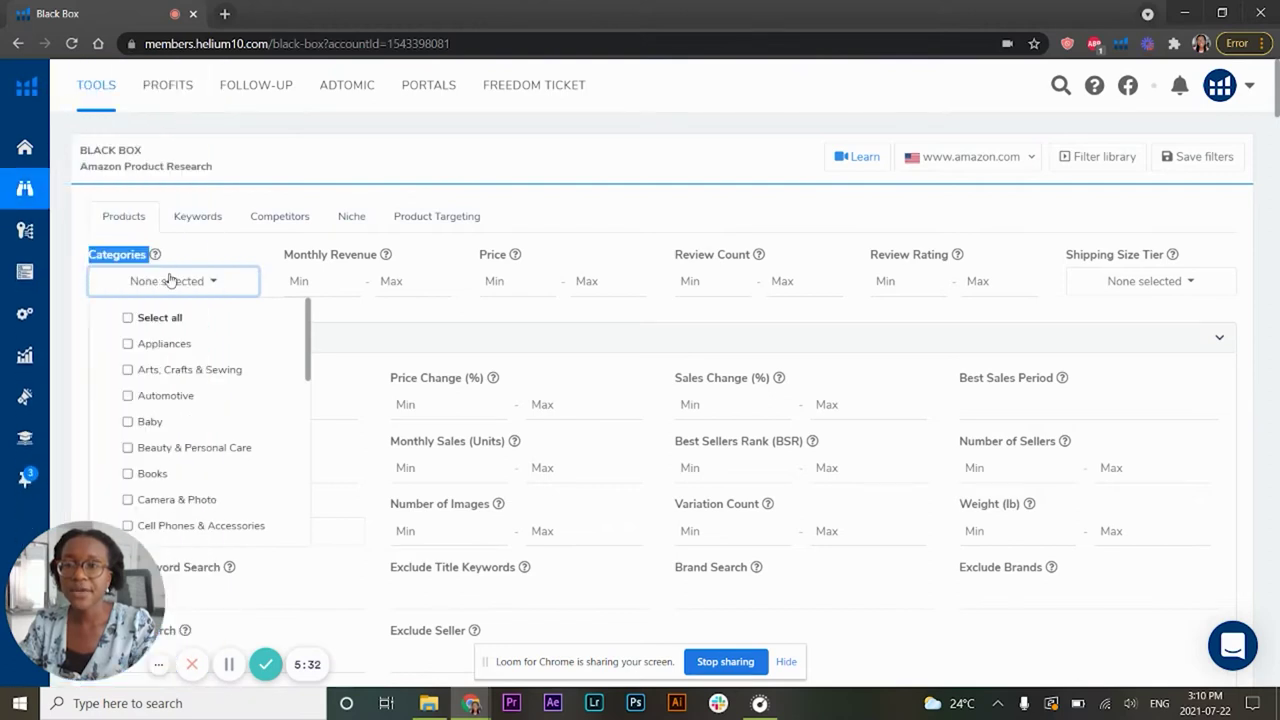
{"action": "scroll", "coordinate": [150, 400], "scroll_direction": "down", "scroll_amount": 6}
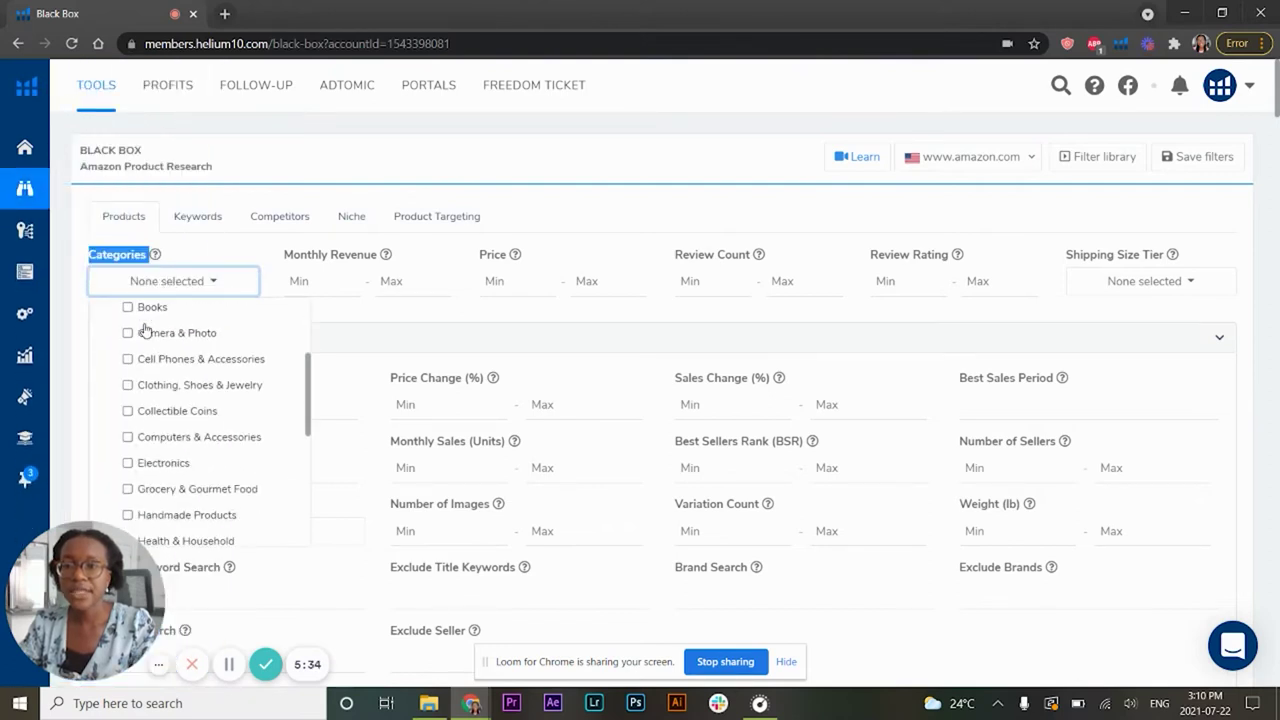
{"action": "scroll", "coordinate": [170, 505], "scroll_direction": "up", "scroll_amount": 6}
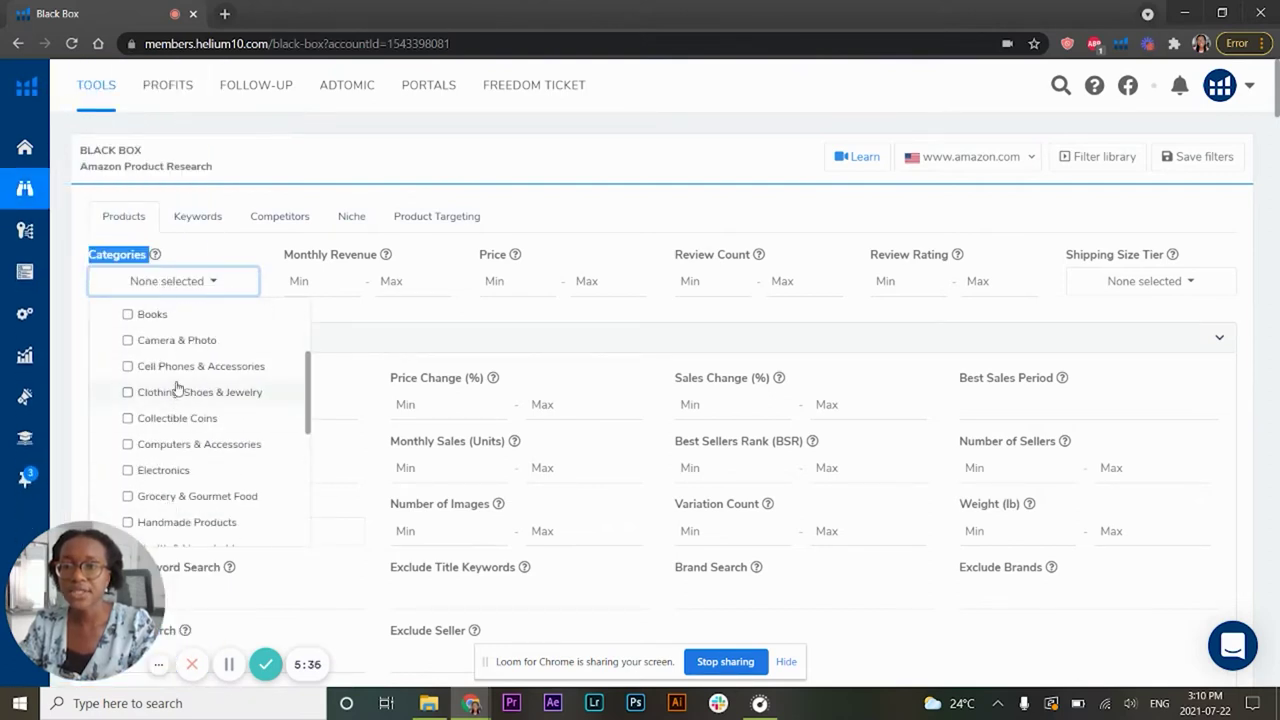
{"action": "left_click", "coordinate": [180, 366]}
{"action": "left_click", "coordinate": [174, 393]}
{"action": "left_click", "coordinate": [172, 418]}
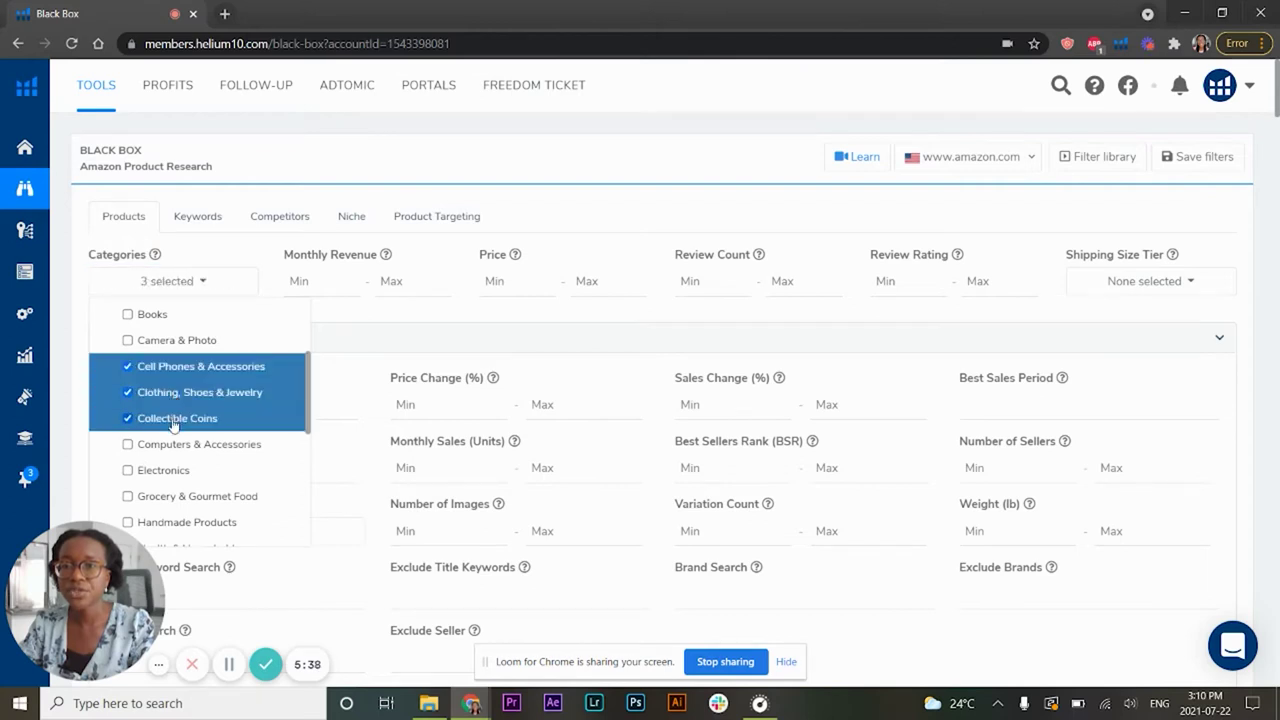
{"action": "left_click", "coordinate": [172, 444]}
{"action": "left_click", "coordinate": [155, 368]}
{"action": "left_click", "coordinate": [160, 394]}
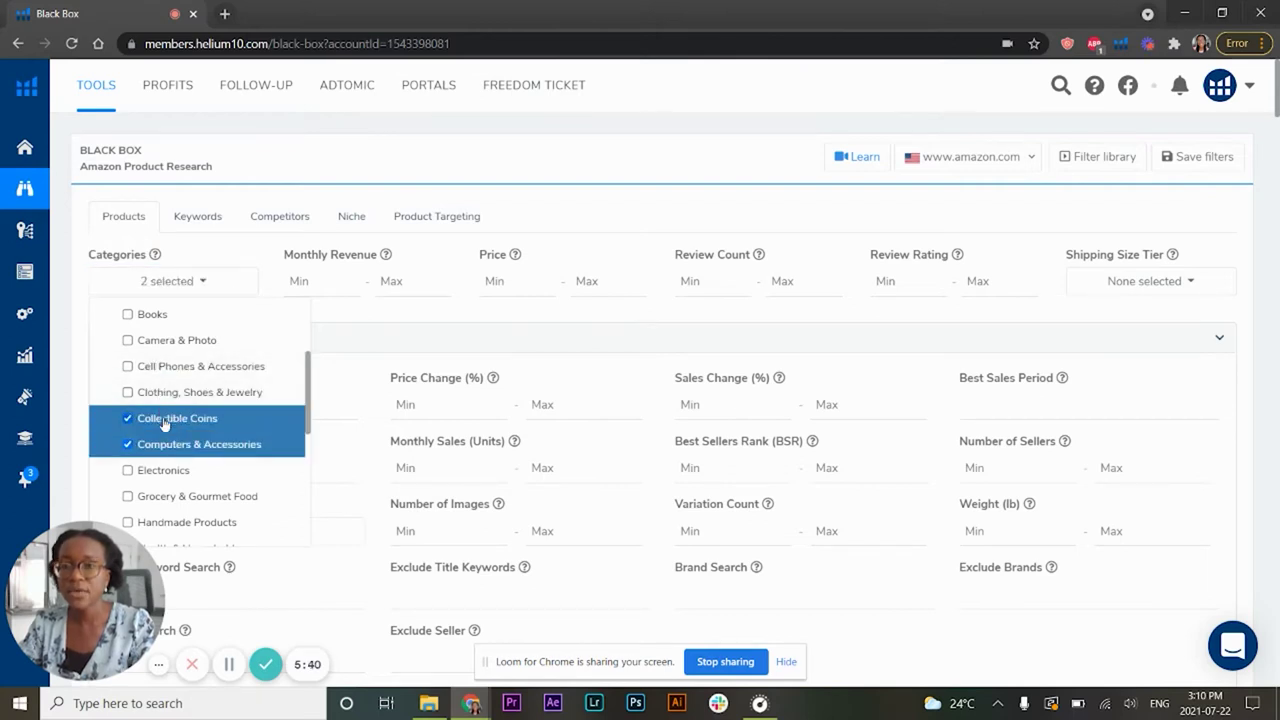
{"action": "left_click", "coordinate": [164, 419]}
{"action": "left_click", "coordinate": [166, 446]}
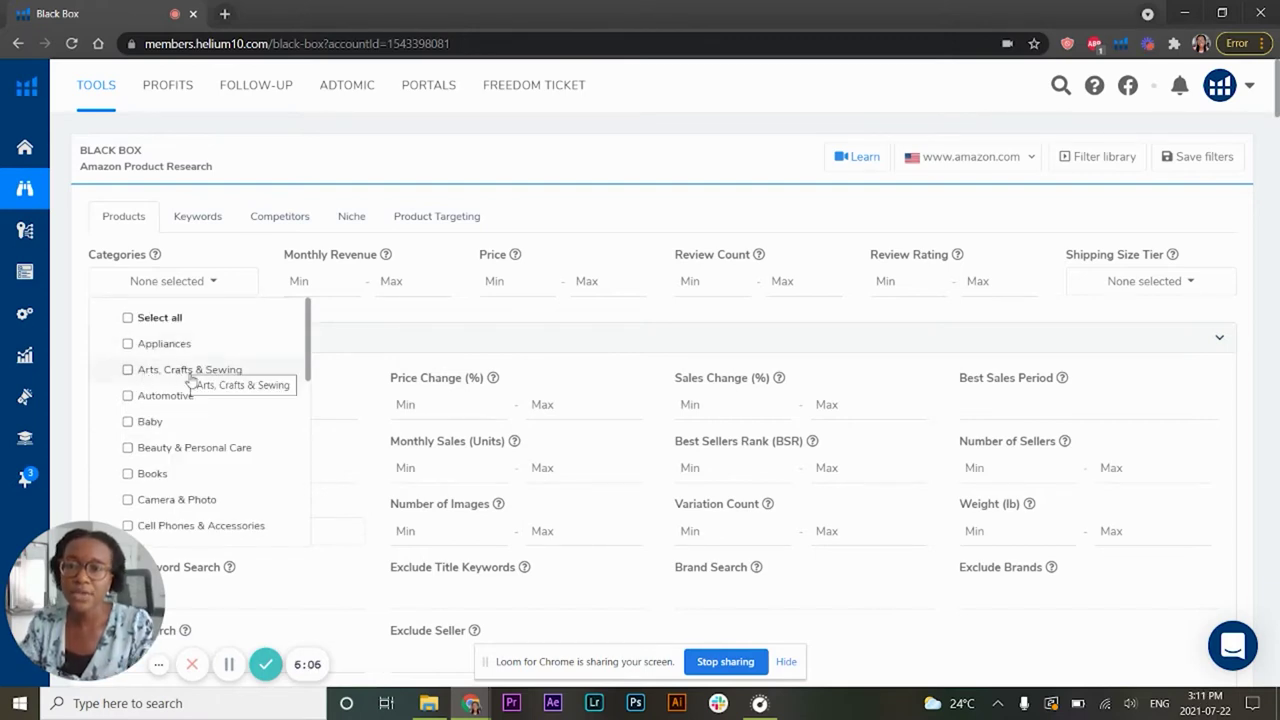
- Check only Arts, Crafts & Sewing and close the category list
{"action": "left_click", "coordinate": [143, 372]}
{"action": "left_click", "coordinate": [213, 280]}
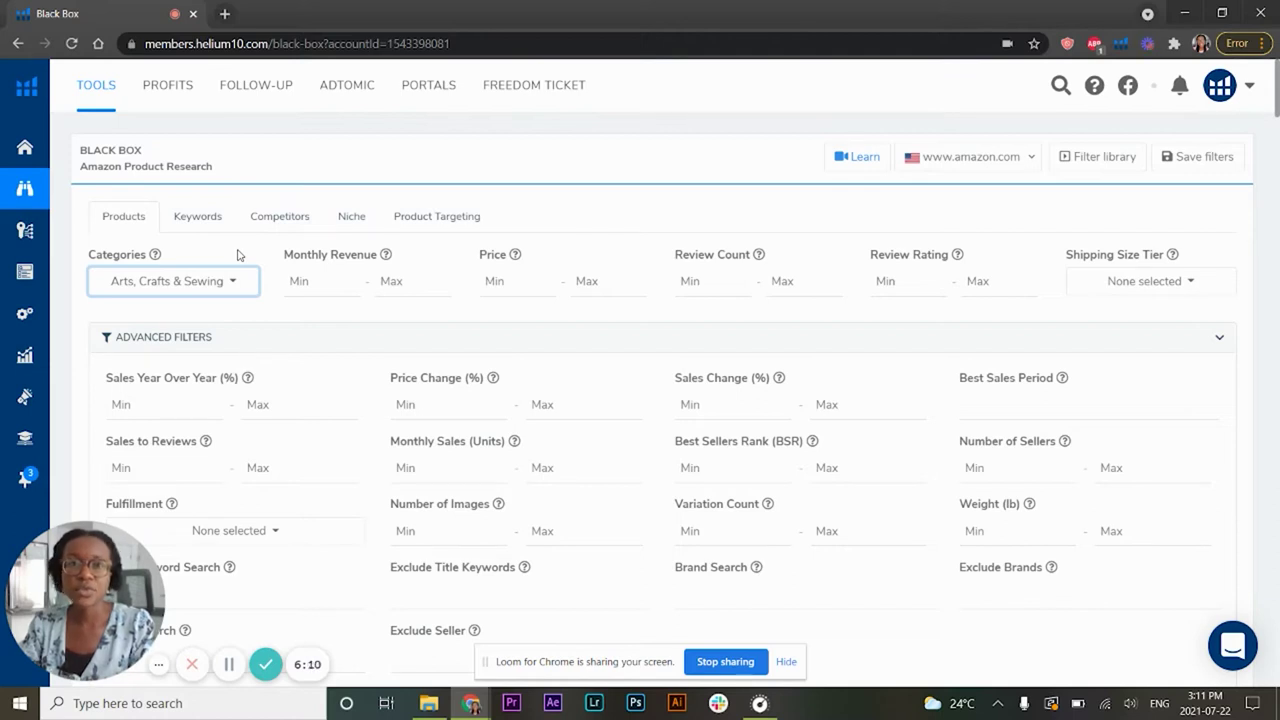
{"action": "left_click_drag", "start_coordinate": [284, 254], "coordinate": [378, 254]}
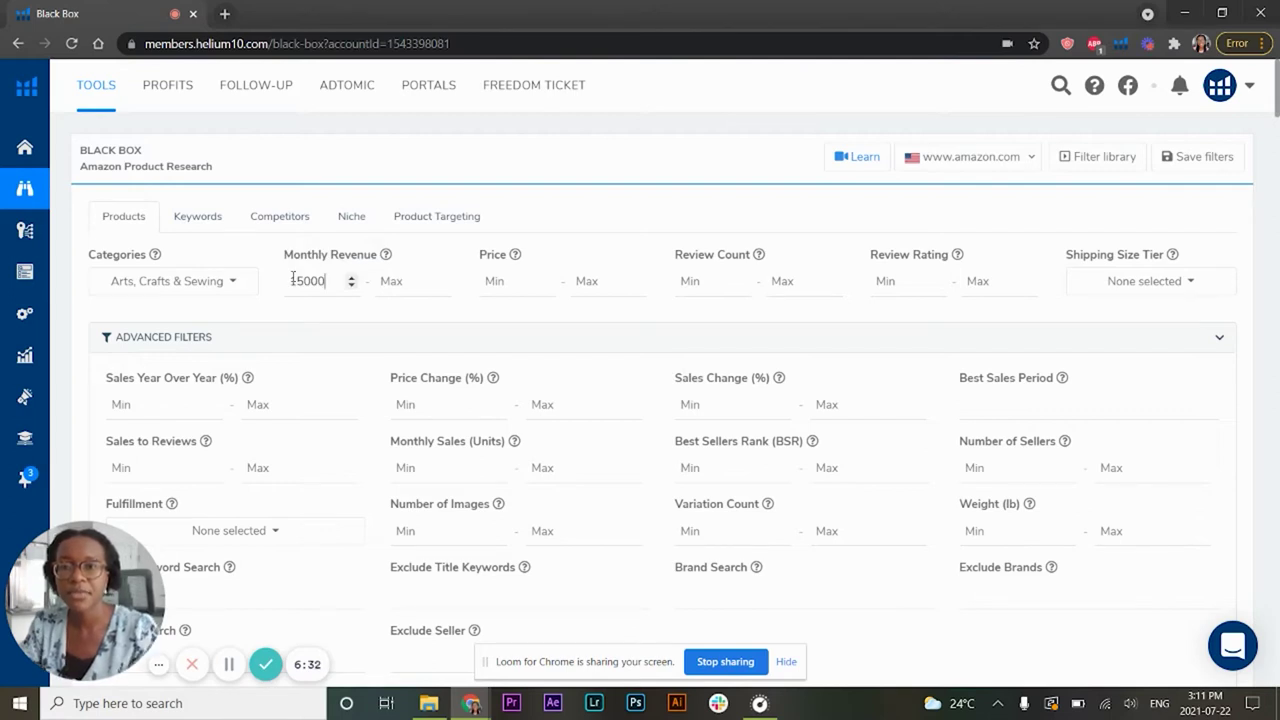
- Set maximum monthly revenue to 50000 and the price range to 15–35
{"action": "left_click", "coordinate": [397, 282]}
{"action": "type", "text": "50000"}
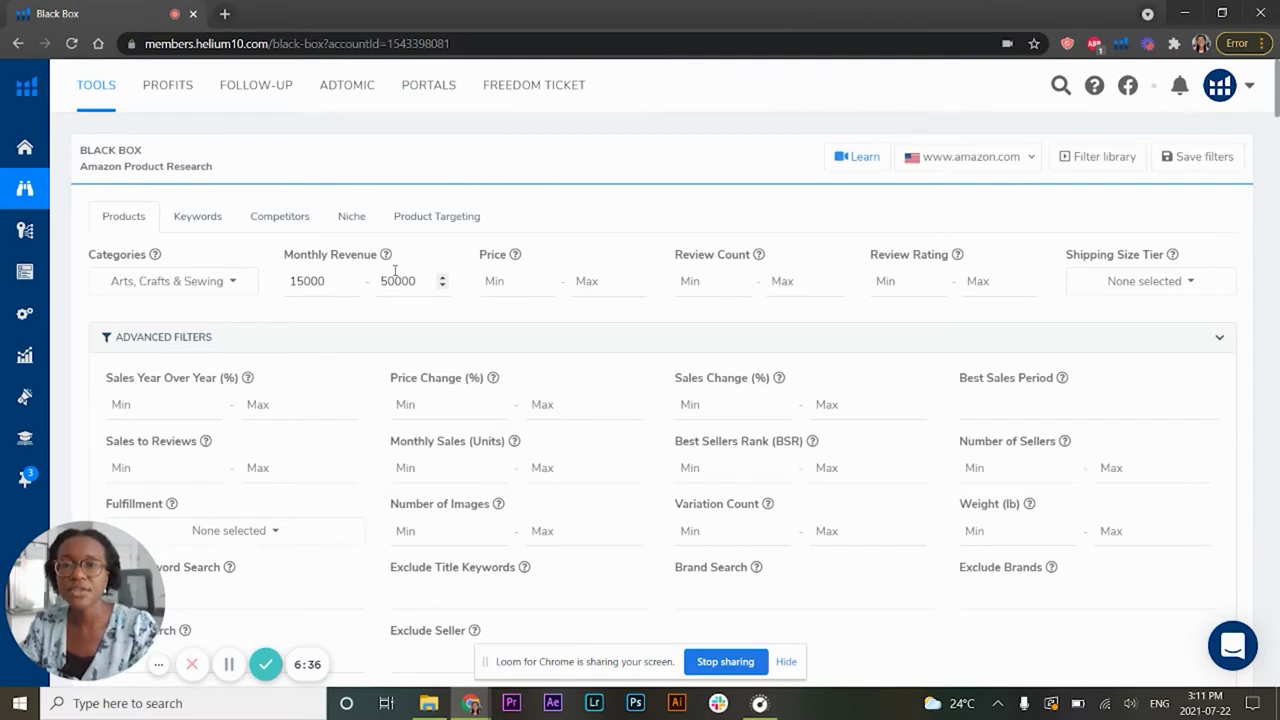
{"action": "left_click", "coordinate": [503, 280]}
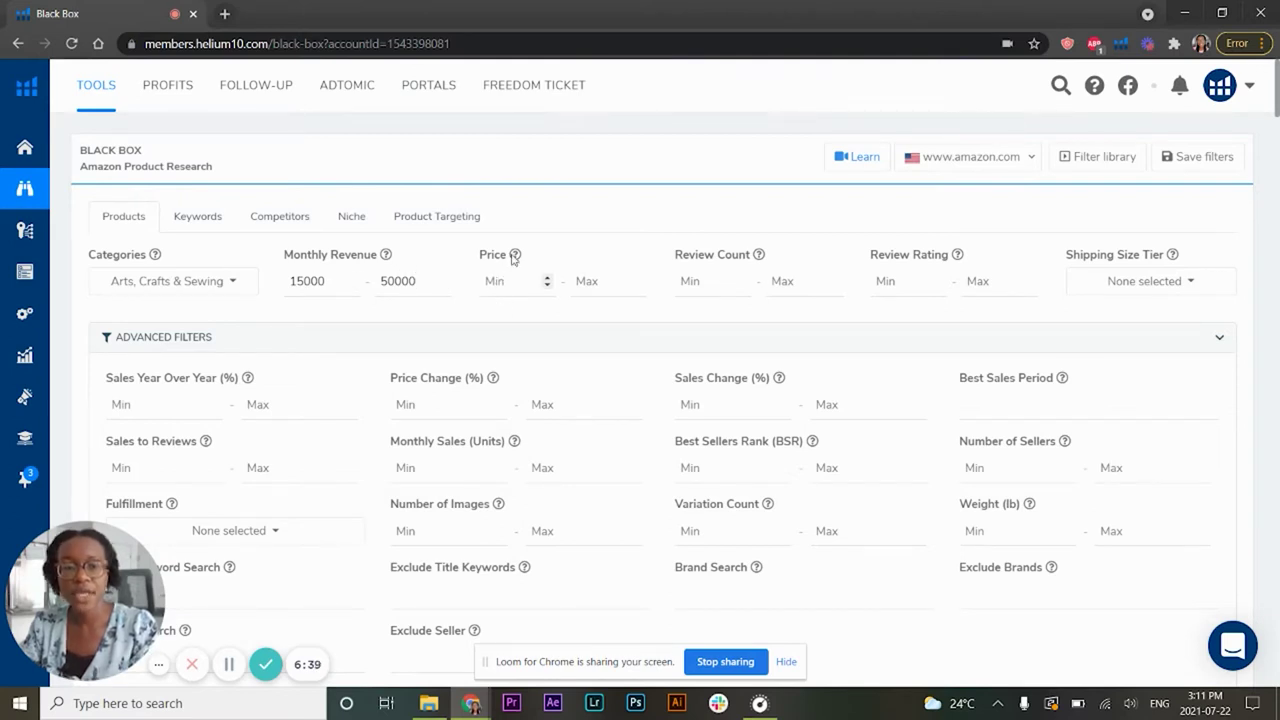
{"action": "mouse_move", "coordinate": [513, 258]}
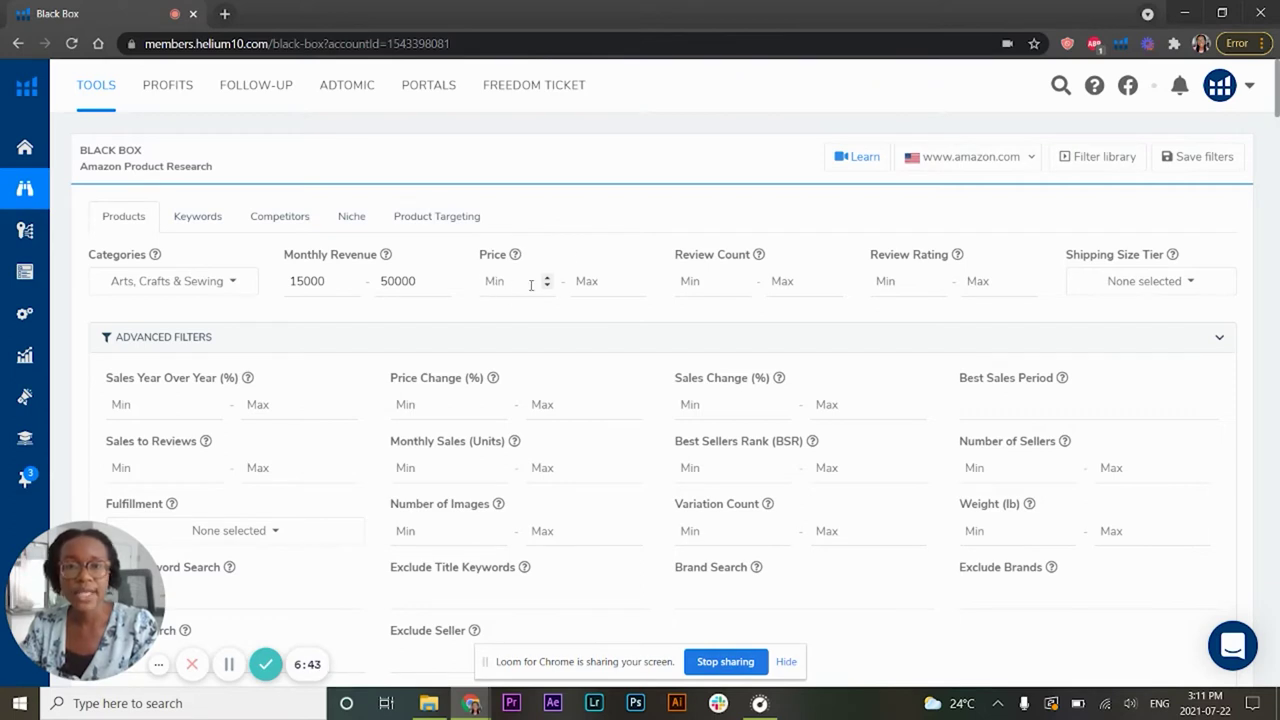
{"action": "type", "text": "15"}
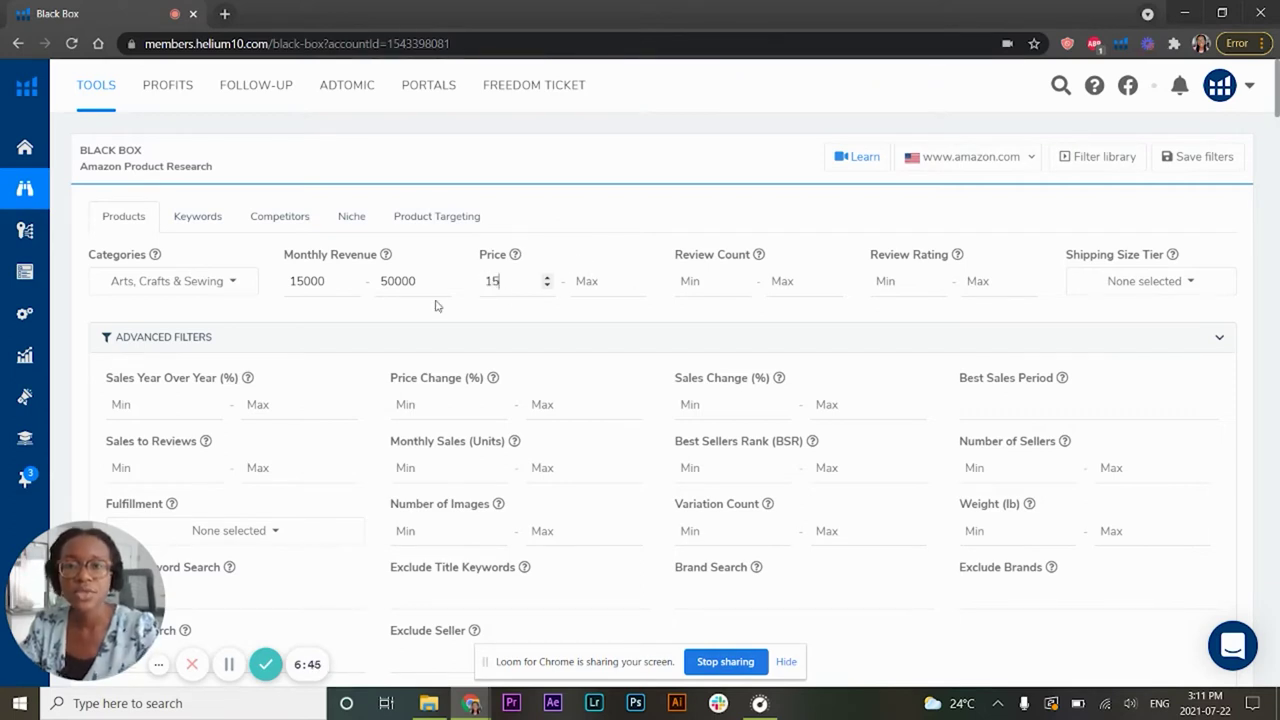
{"action": "left_click", "coordinate": [579, 281]}
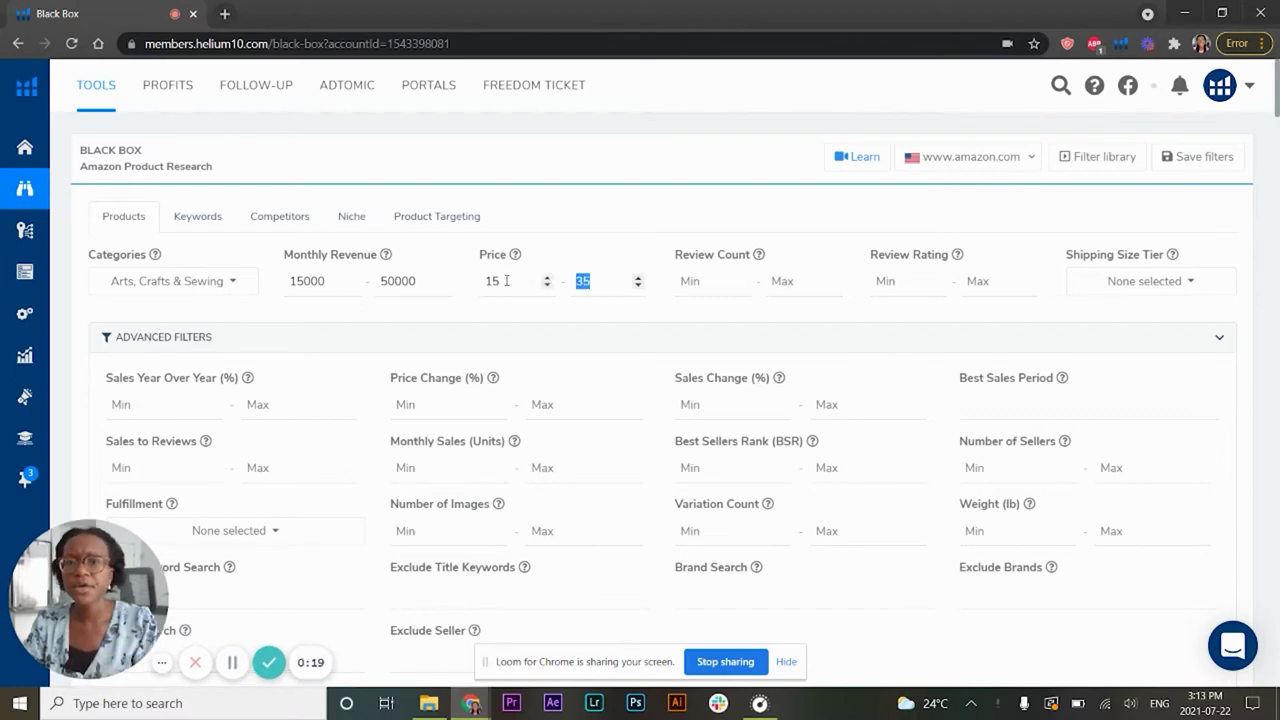
{"action": "key", "text": "shift+Tab"}
{"action": "left_click", "coordinate": [586, 282]}
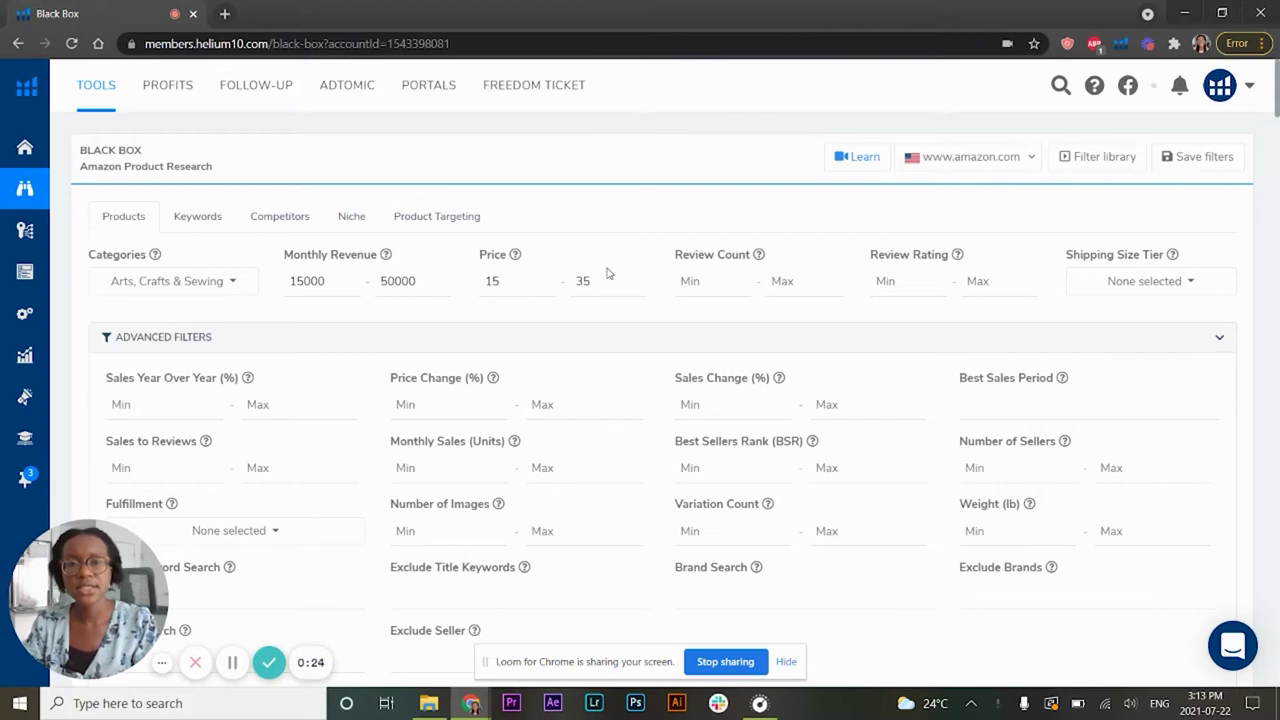
- Cap the review count at a maximum of 300
{"action": "left_click", "coordinate": [785, 281]}
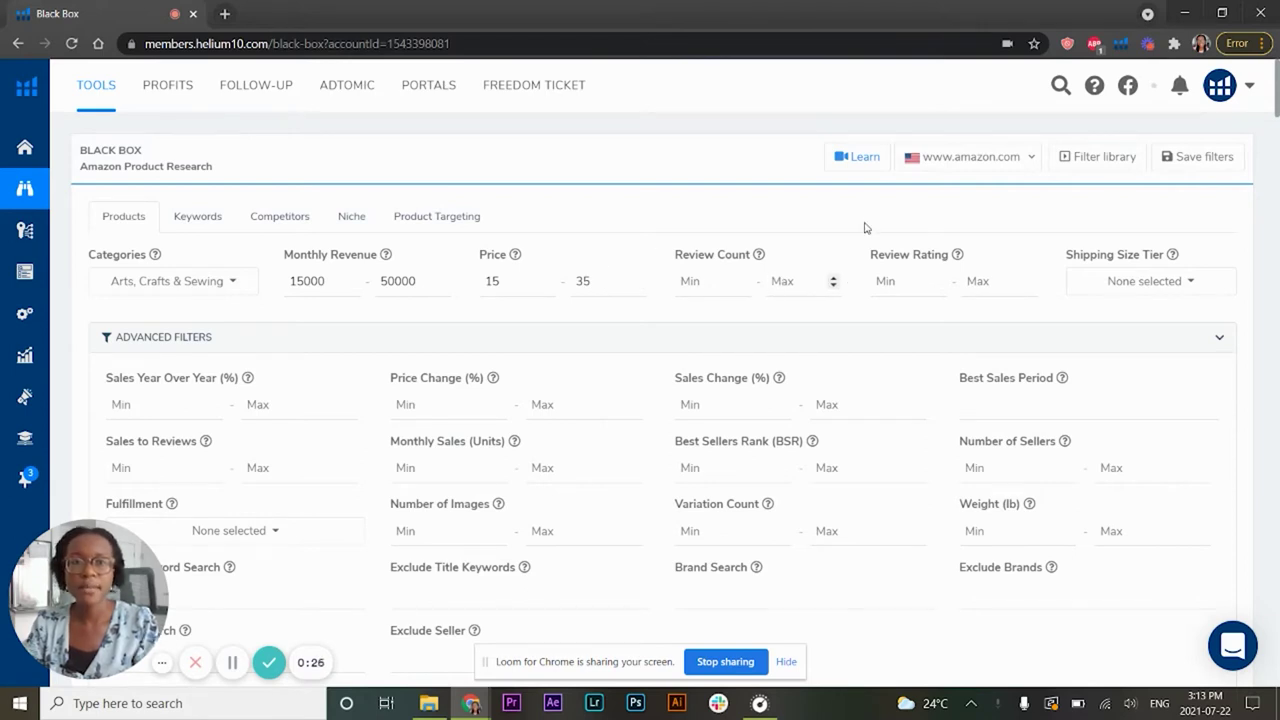
{"action": "type", "text": "300"}
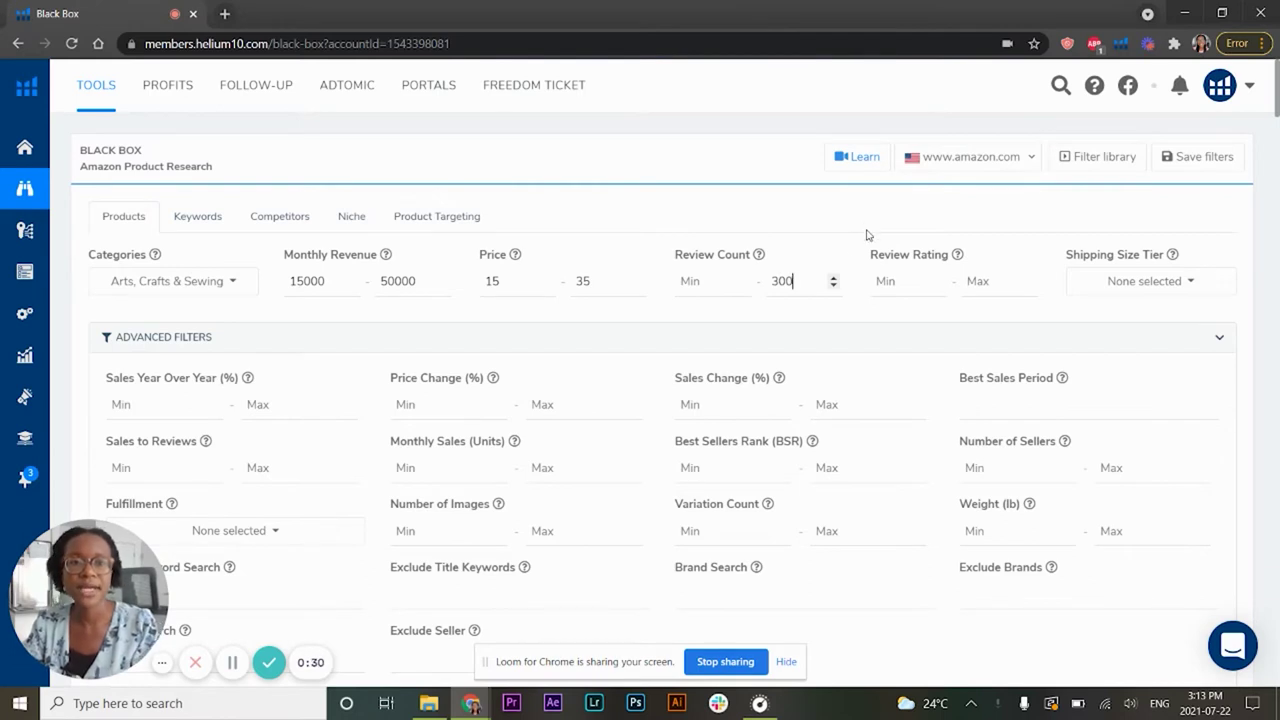
{"action": "left_click", "coordinate": [702, 291]}
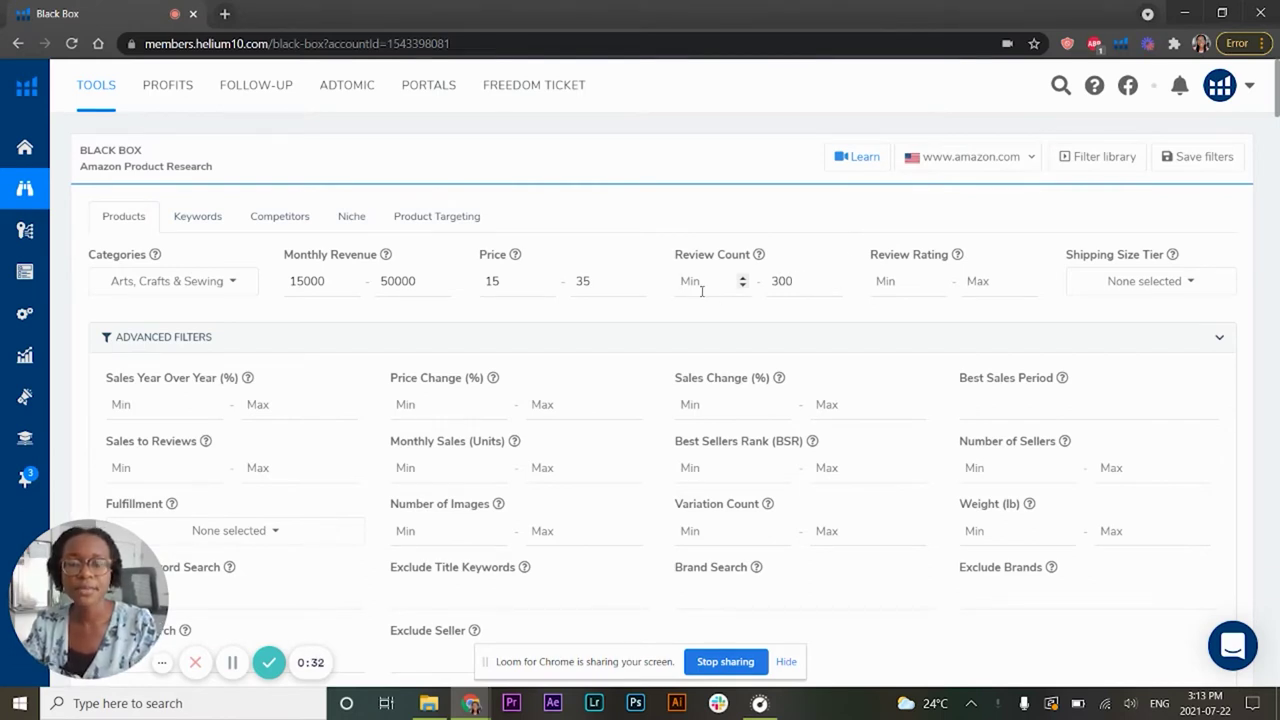
{"action": "left_click_drag", "start_coordinate": [88, 254], "coordinate": [168, 256]}
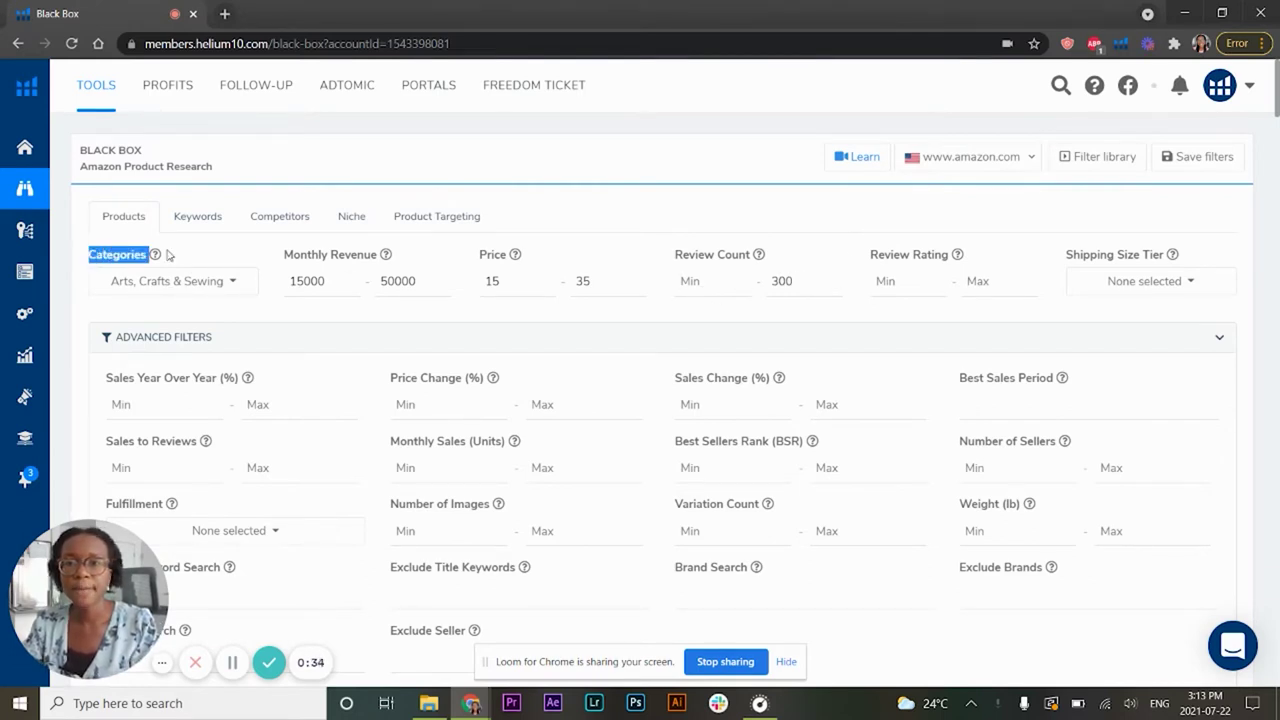
{"action": "left_click_drag", "start_coordinate": [446, 254], "coordinate": [799, 232]}
{"action": "left_click", "coordinate": [799, 232]}
{"action": "scroll", "coordinate": [800, 240], "scroll_direction": "down", "scroll_amount": 2}
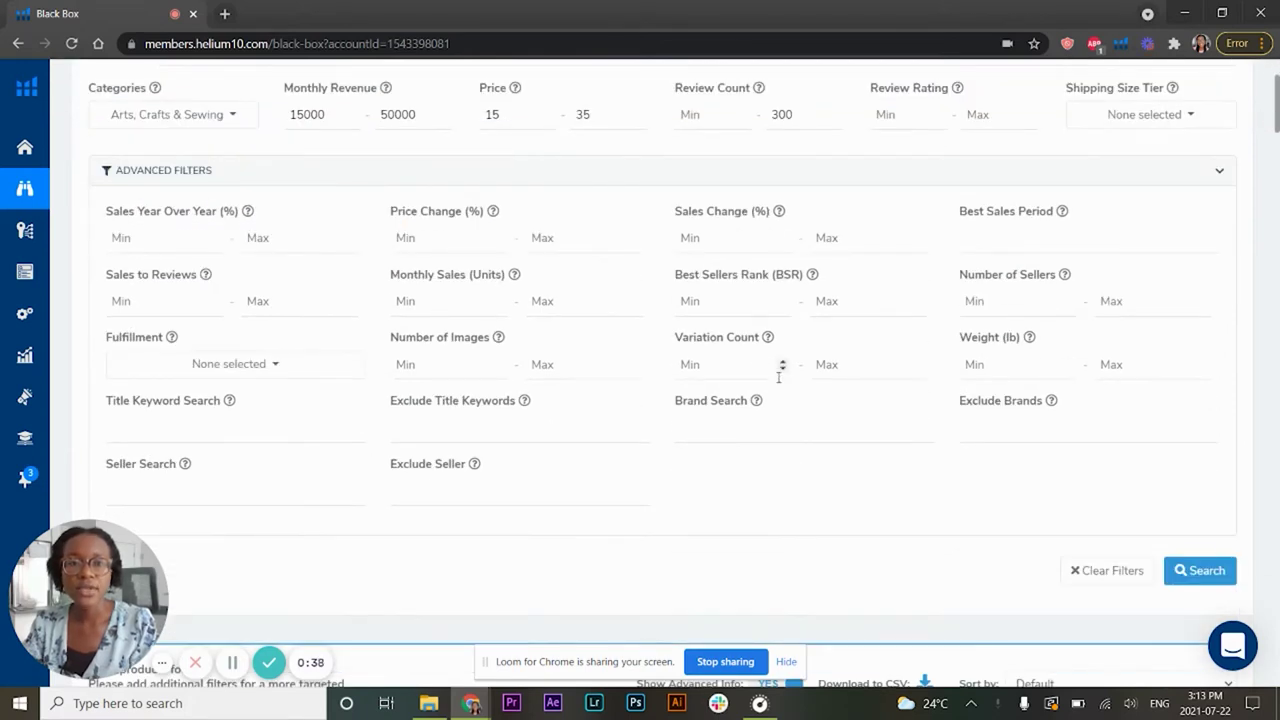
{"action": "left_click_drag", "start_coordinate": [676, 340], "coordinate": [780, 334]}
- Run the search and scroll down to the 200+ products found
{"action": "left_click", "coordinate": [846, 340]}
{"action": "scroll", "coordinate": [1008, 397], "scroll_direction": "down", "scroll_amount": 2}
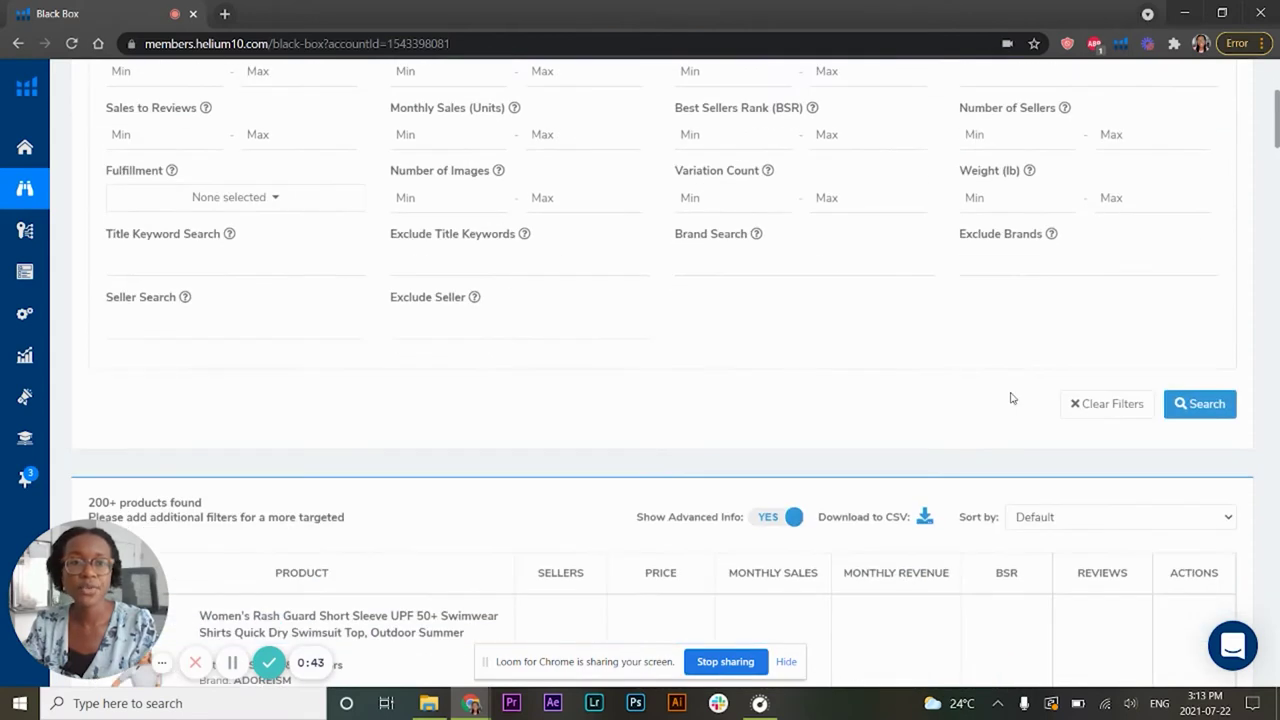
{"action": "left_click", "coordinate": [1205, 404]}
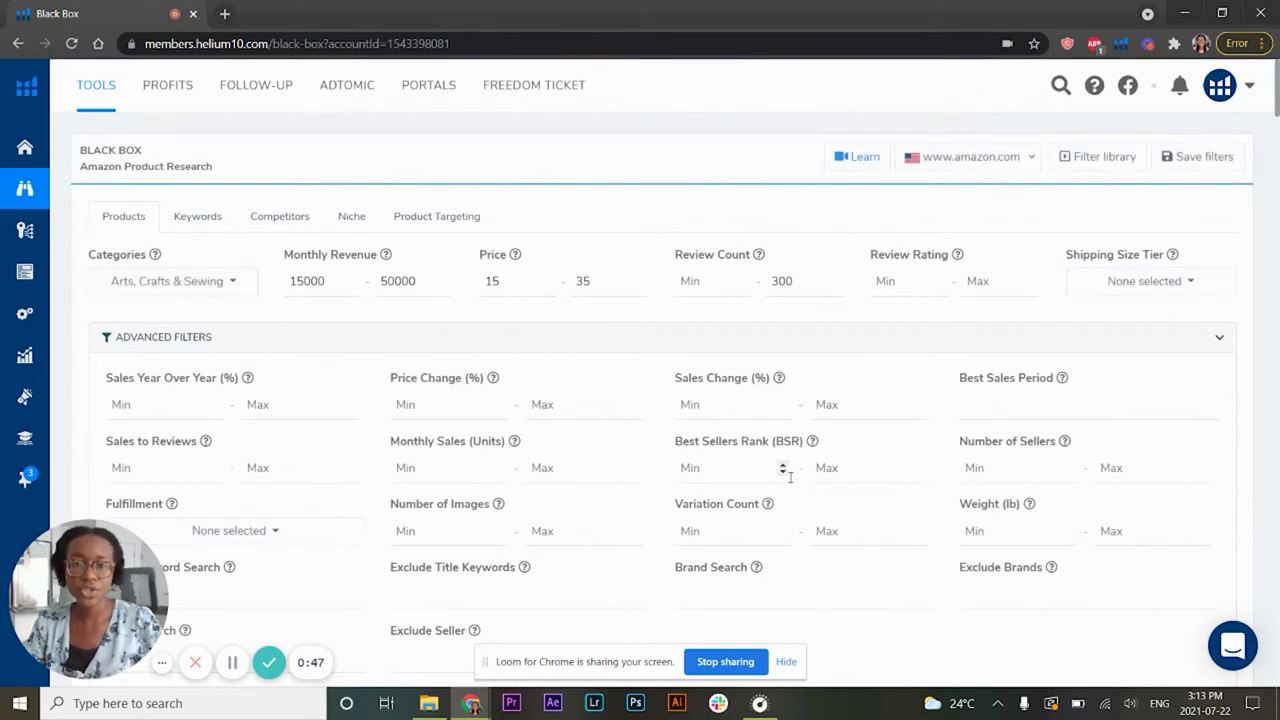
{"action": "scroll", "coordinate": [86, 374], "scroll_direction": "down", "scroll_amount": 7}
{"action": "left_click_drag", "start_coordinate": [83, 337], "coordinate": [232, 341]}
{"action": "left_click", "coordinate": [583, 351]}
{"action": "scroll", "coordinate": [340, 508], "scroll_direction": "down", "scroll_amount": 2}
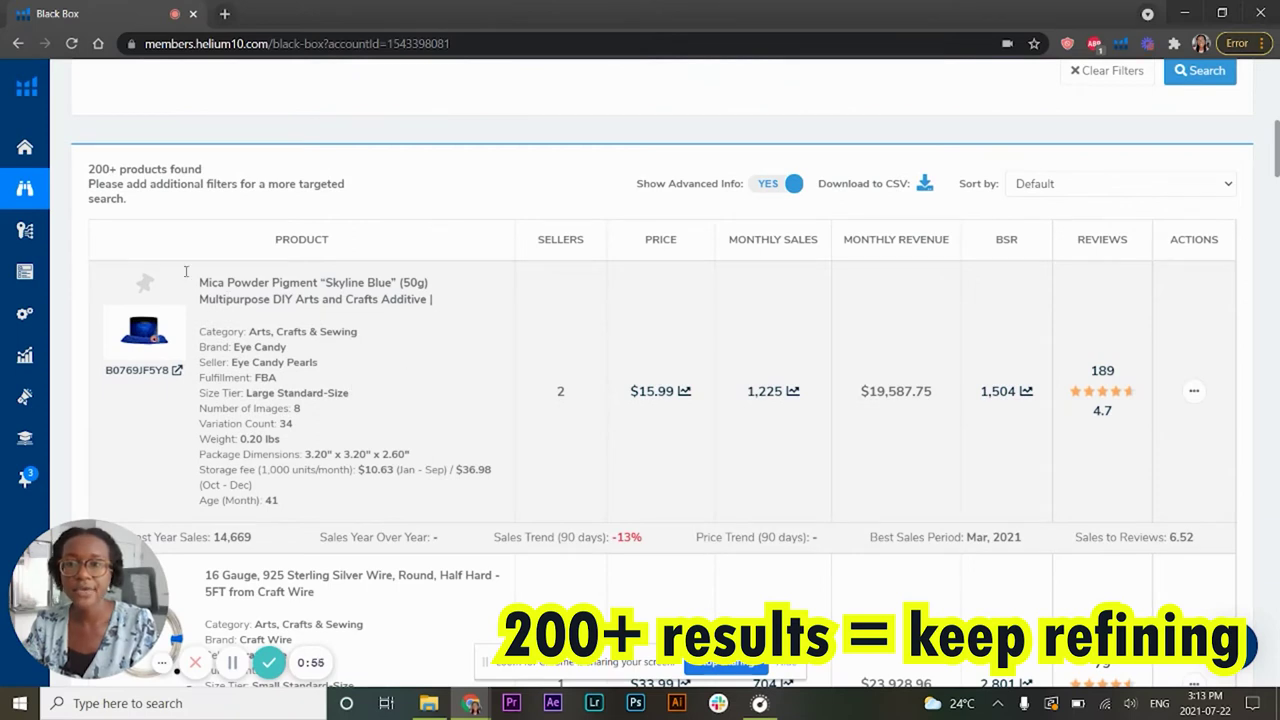
- Note the 200+ count and add-more-filters advice, then sort by monthly revenue
{"action": "left_click_drag", "start_coordinate": [82, 176], "coordinate": [215, 177]}
{"action": "left_click", "coordinate": [222, 177]}
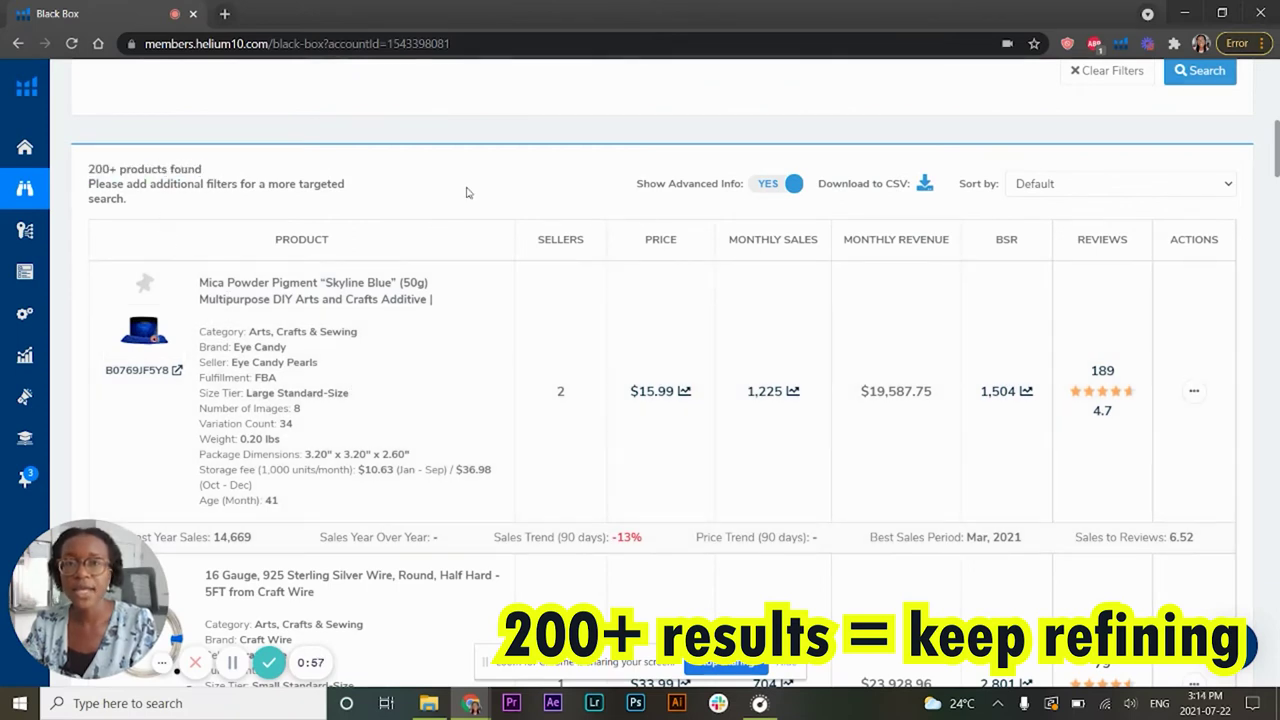
{"action": "left_click_drag", "start_coordinate": [88, 175], "coordinate": [208, 175]}
{"action": "left_click", "coordinate": [208, 175]}
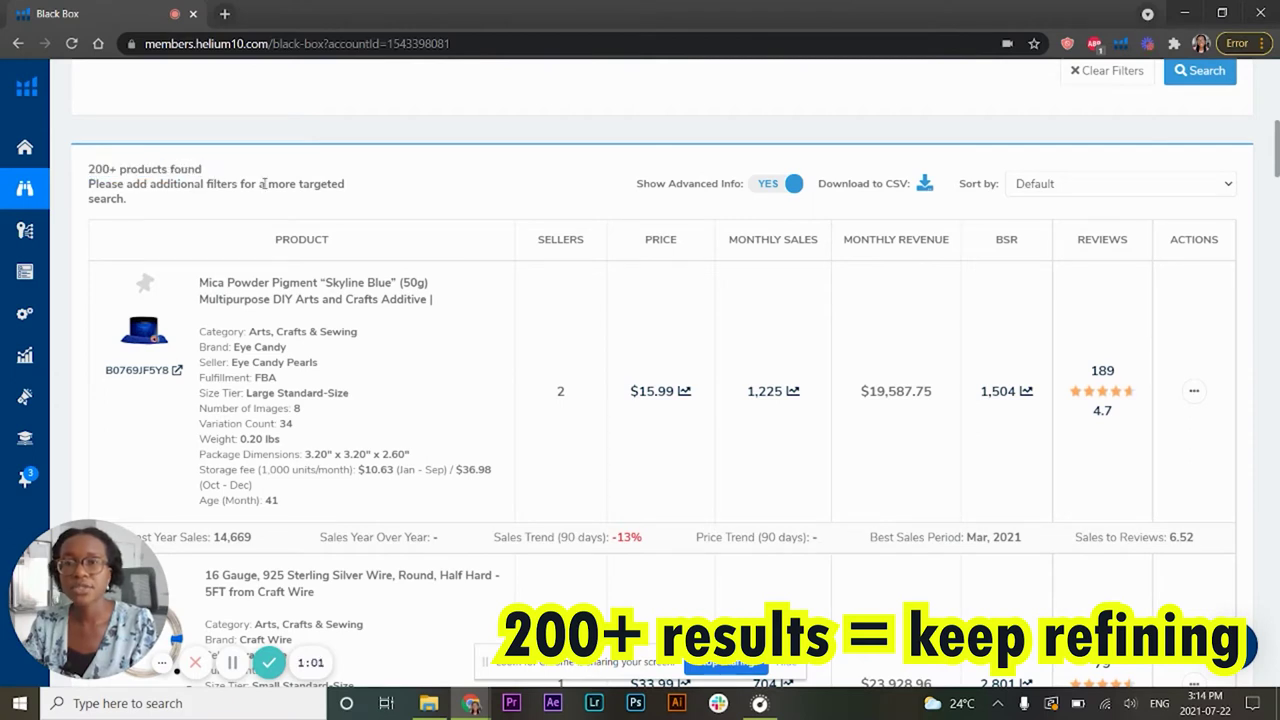
{"action": "left_click_drag", "start_coordinate": [128, 185], "coordinate": [308, 203]}
{"action": "left_click", "coordinate": [127, 165]}
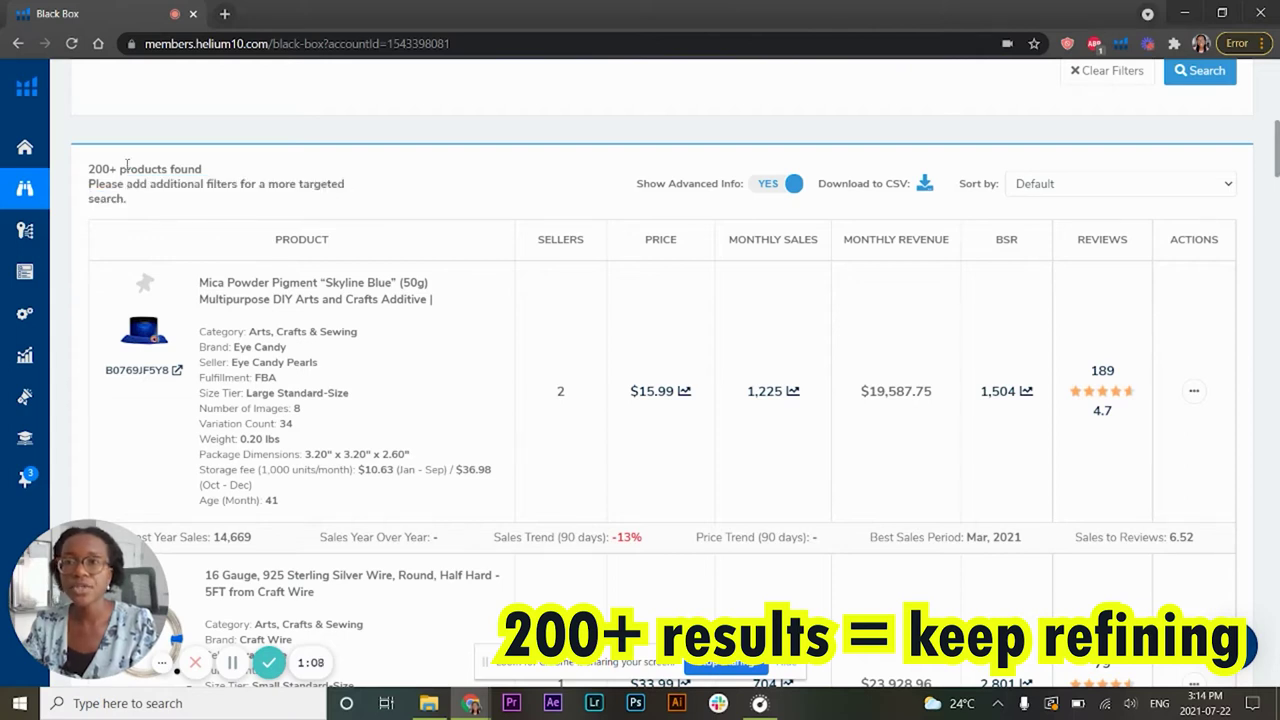
{"action": "left_click_drag", "start_coordinate": [117, 168], "coordinate": [88, 170]}
{"action": "left_click", "coordinate": [522, 192]}
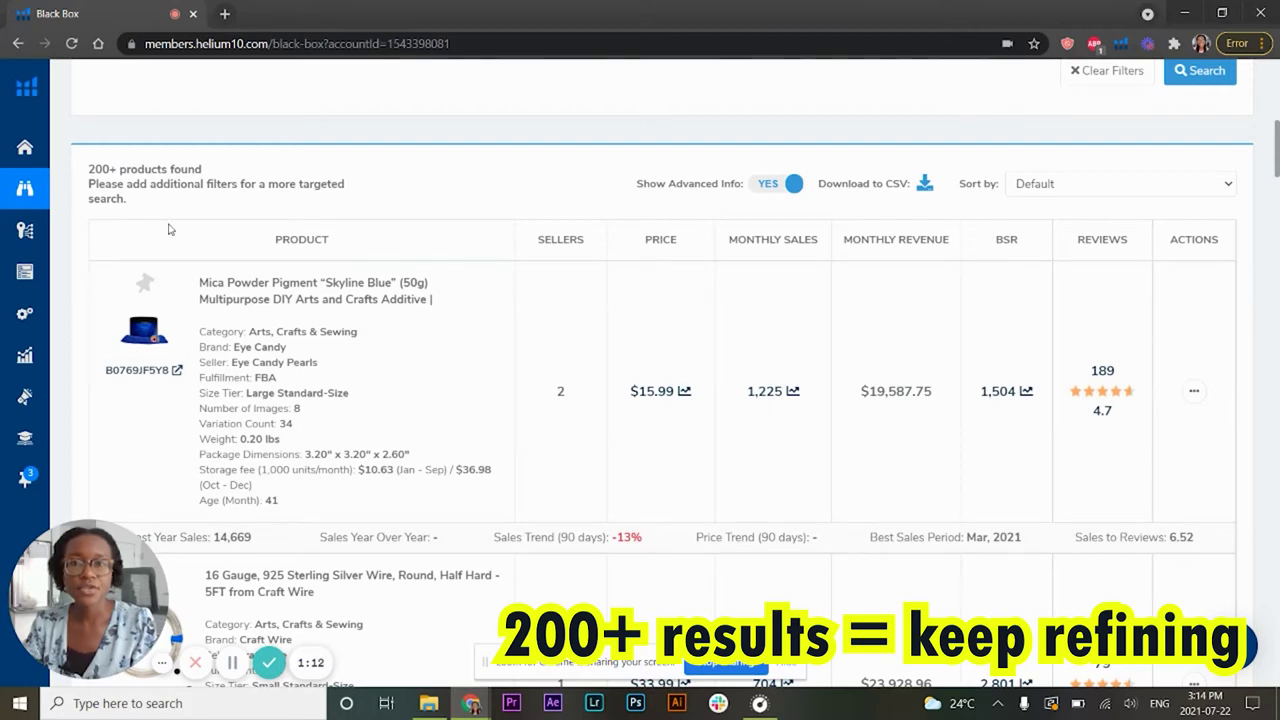
{"action": "left_click", "coordinate": [845, 242]}
{"action": "left_click", "coordinate": [838, 242]}
{"action": "left_click_drag", "start_coordinate": [866, 383], "coordinate": [930, 383]}
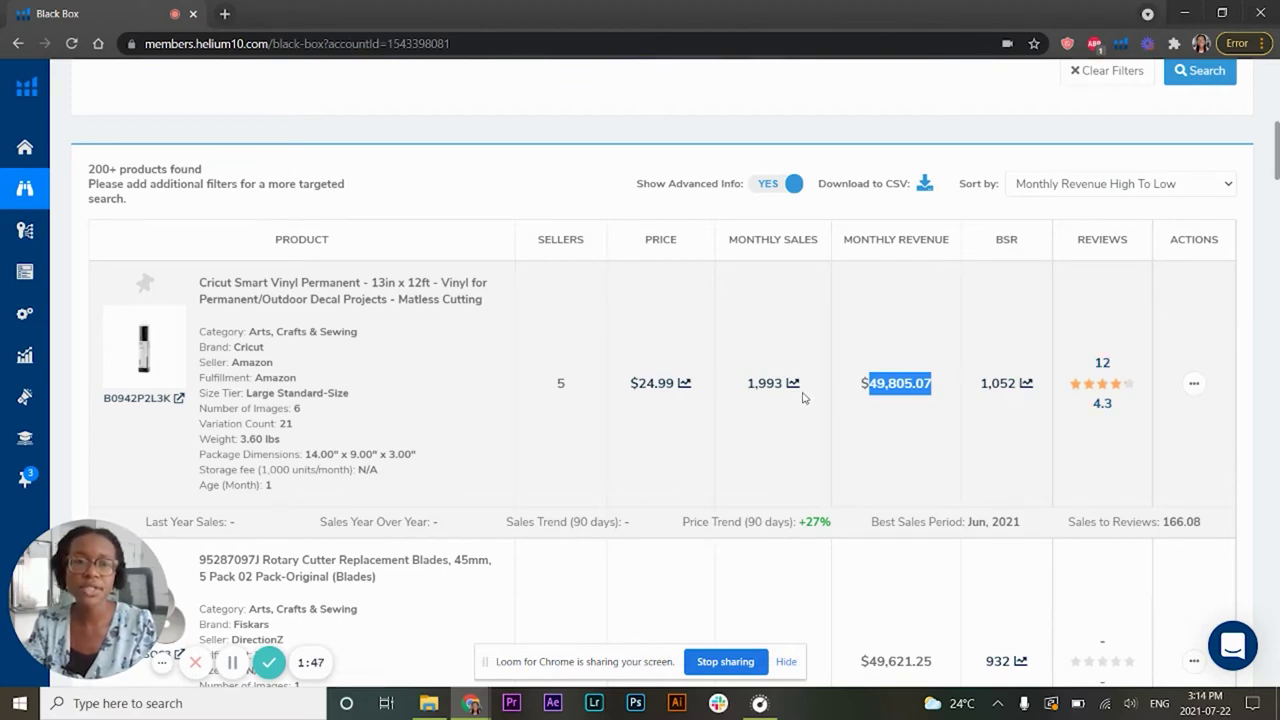
{"action": "double_click", "coordinate": [286, 424]}
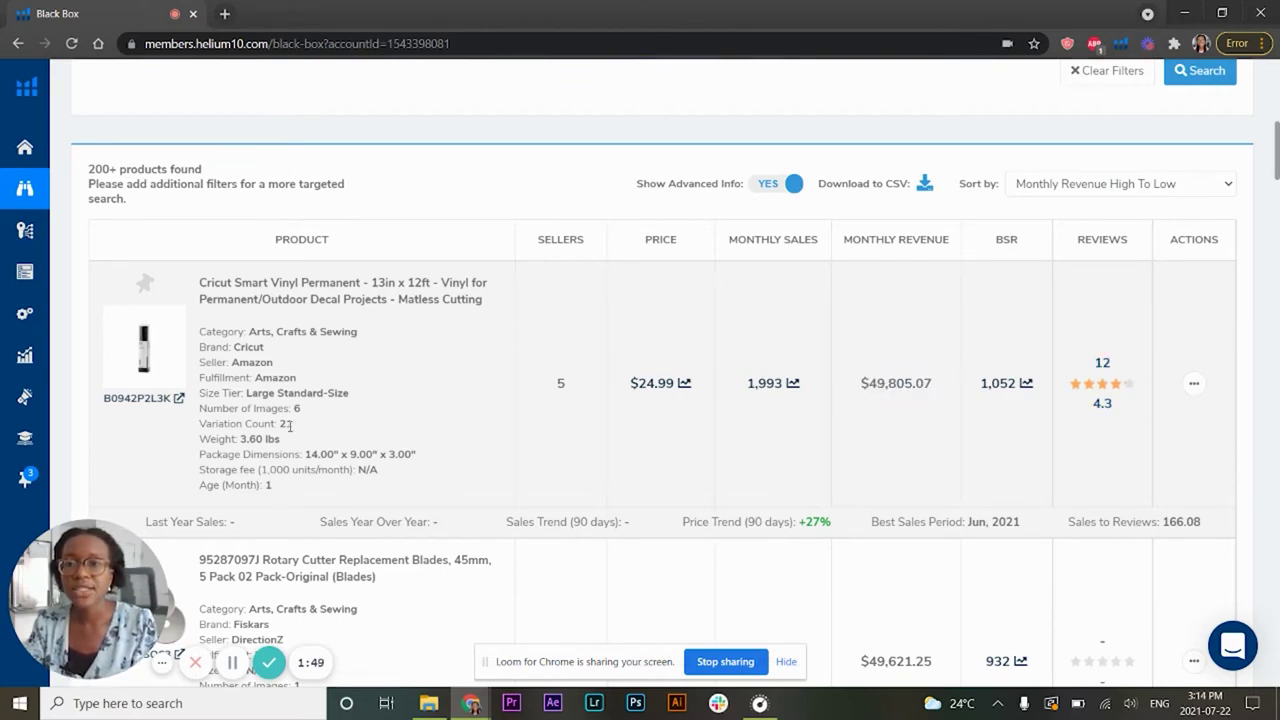
{"action": "left_click", "coordinate": [286, 424]}
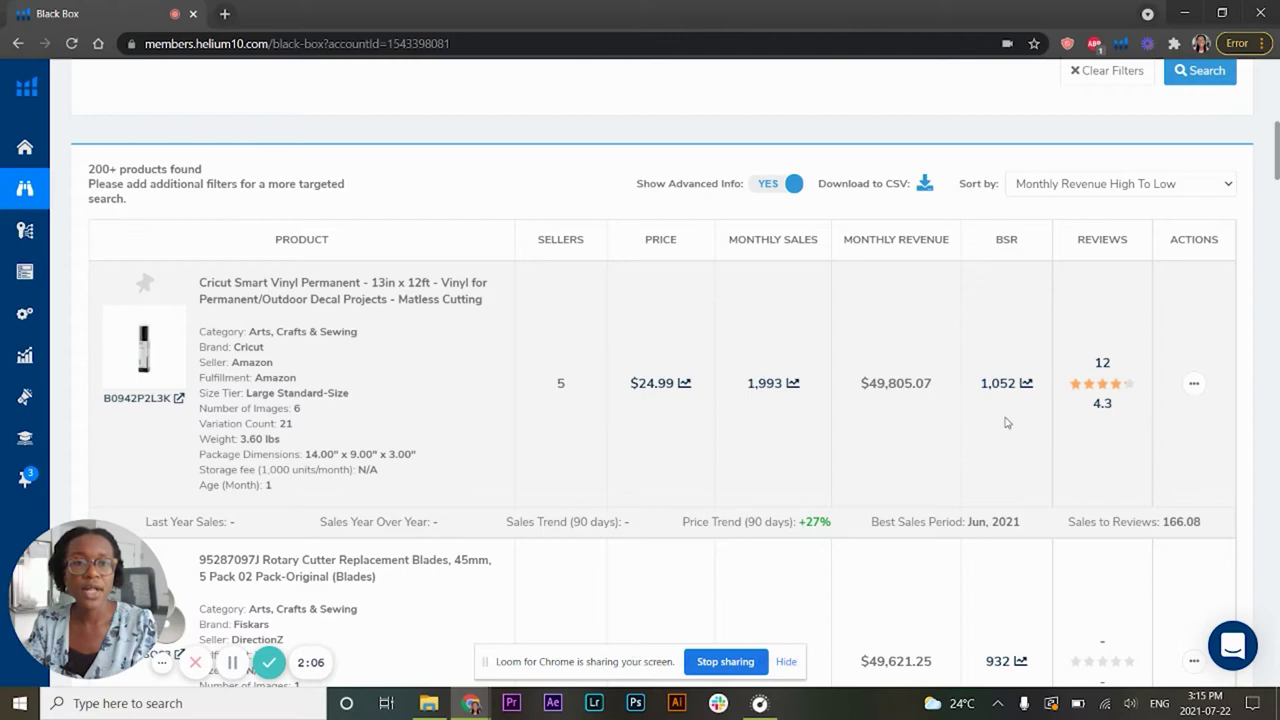
{"action": "left_click_drag", "start_coordinate": [945, 385], "coordinate": [862, 385]}
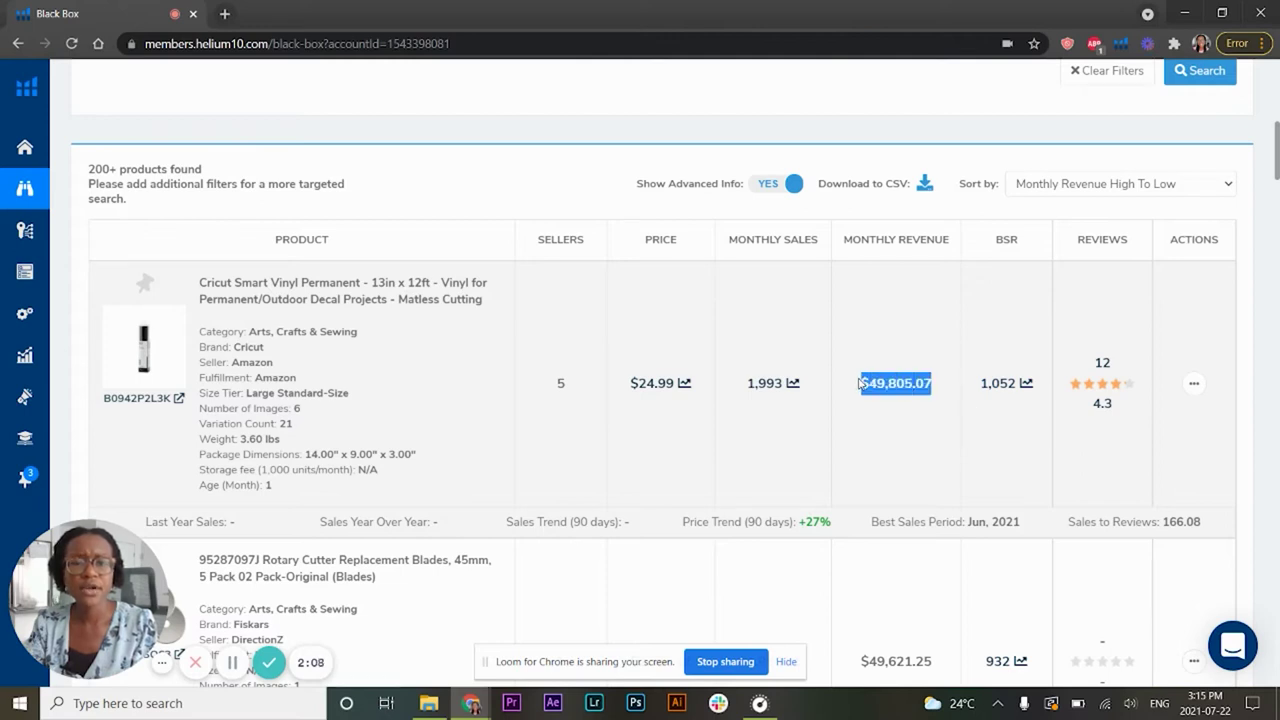
{"action": "scroll", "coordinate": [858, 385], "scroll_direction": "down", "scroll_amount": 3}
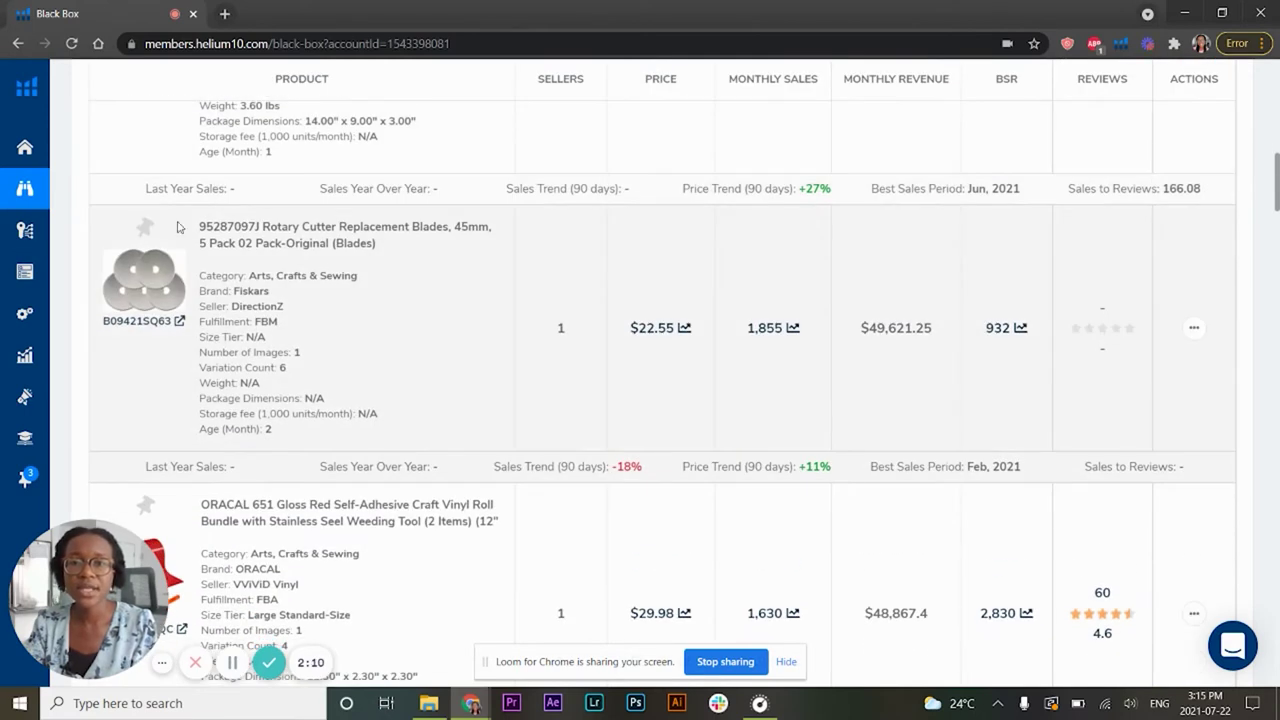
{"action": "left_click_drag", "start_coordinate": [300, 372], "coordinate": [280, 352]}
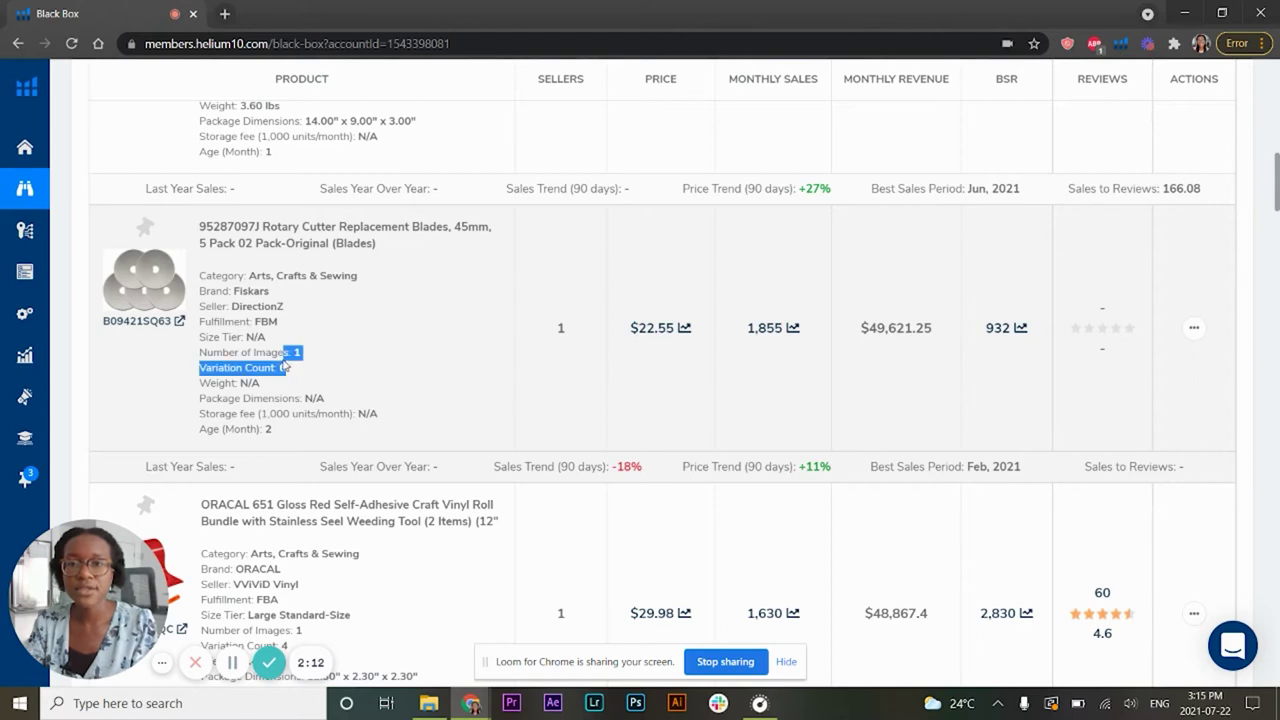
{"action": "left_click", "coordinate": [282, 368]}
{"action": "scroll", "coordinate": [282, 368], "scroll_direction": "down", "scroll_amount": 2}
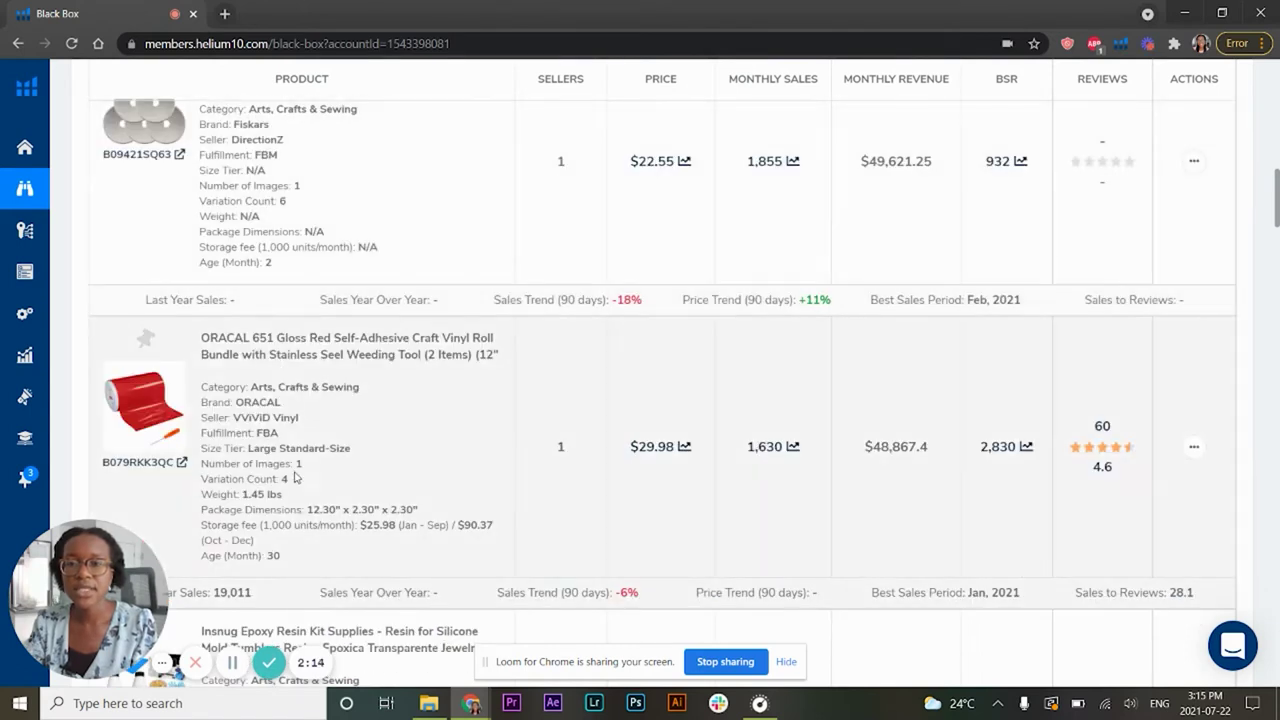
{"action": "left_click_drag", "start_coordinate": [864, 447], "coordinate": [934, 448]}
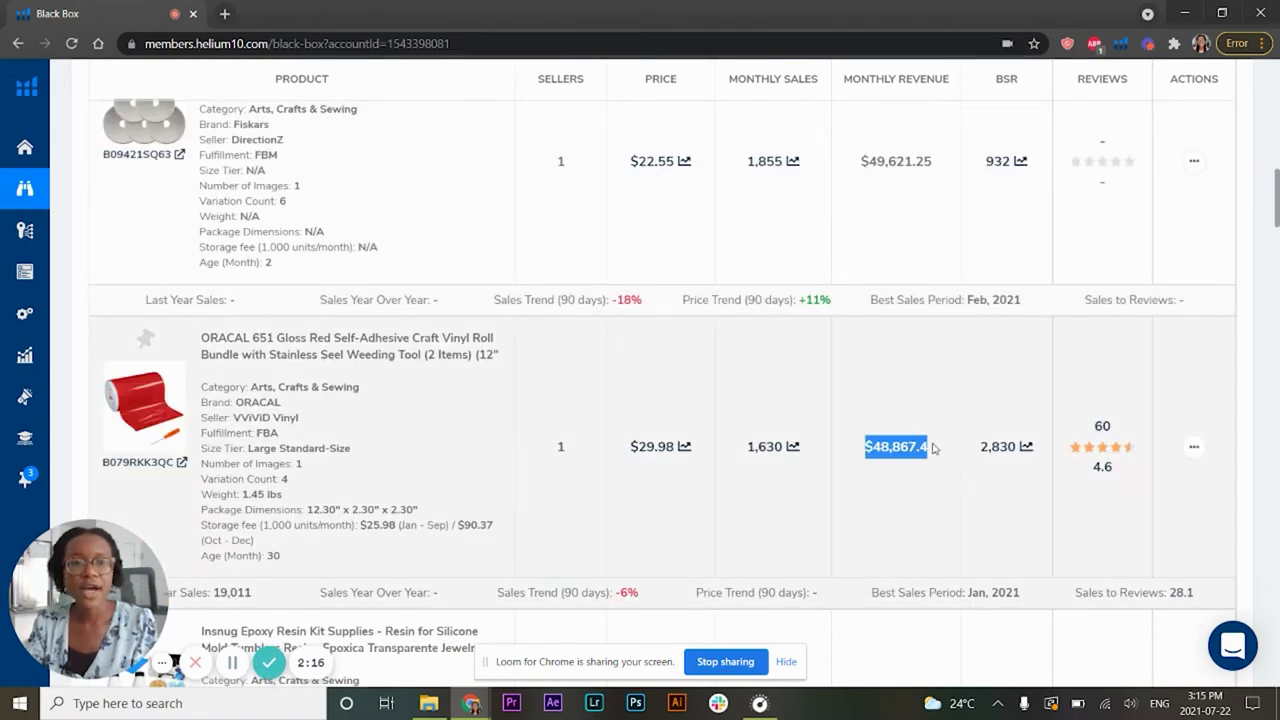
{"action": "left_click_drag", "start_coordinate": [1112, 427], "coordinate": [1092, 427]}
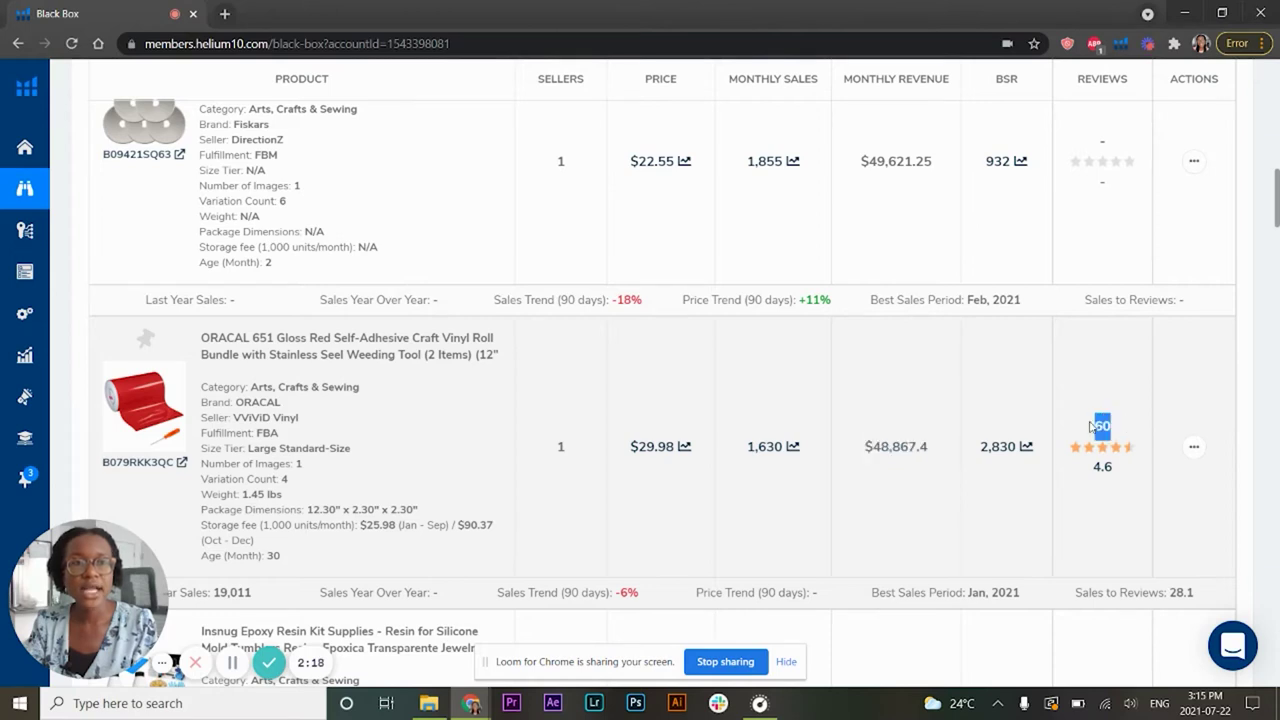
- Set the maximum variation count to 3, narrowing results to 111 products
{"action": "scroll", "coordinate": [606, 512], "scroll_direction": "up", "scroll_amount": 10}
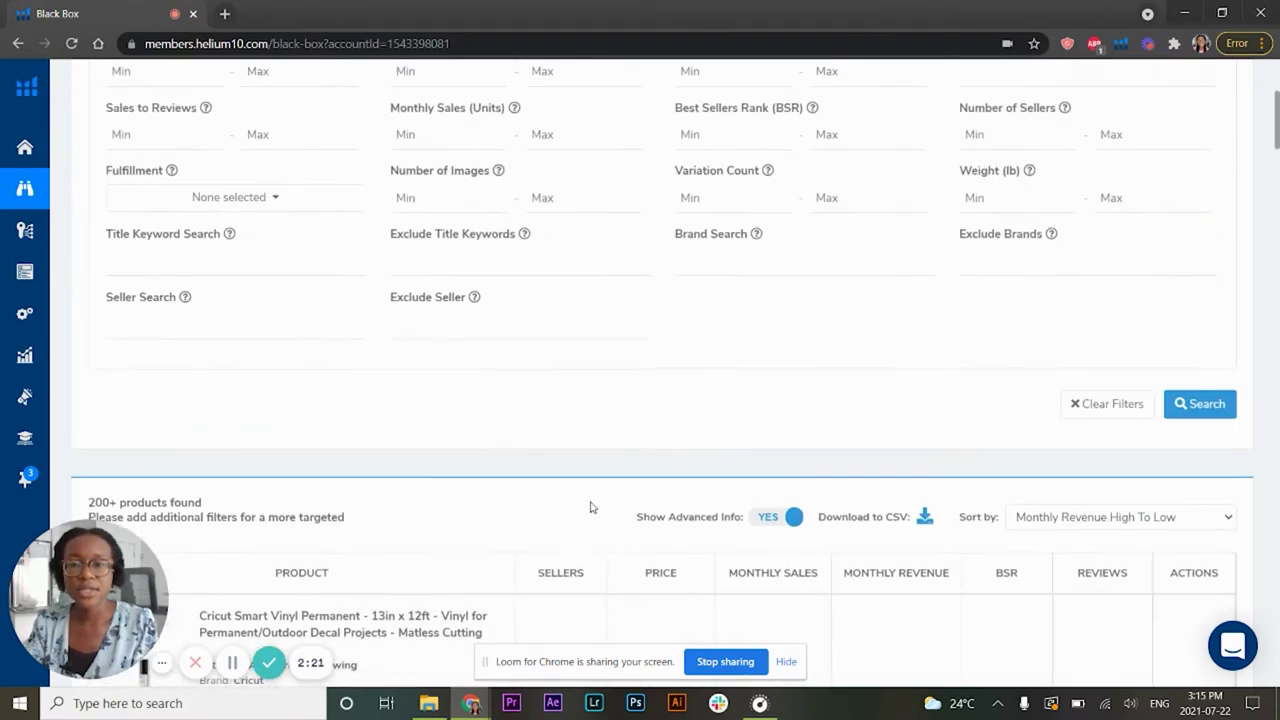
{"action": "left_click", "coordinate": [813, 205]}
{"action": "type", "text": "3"}
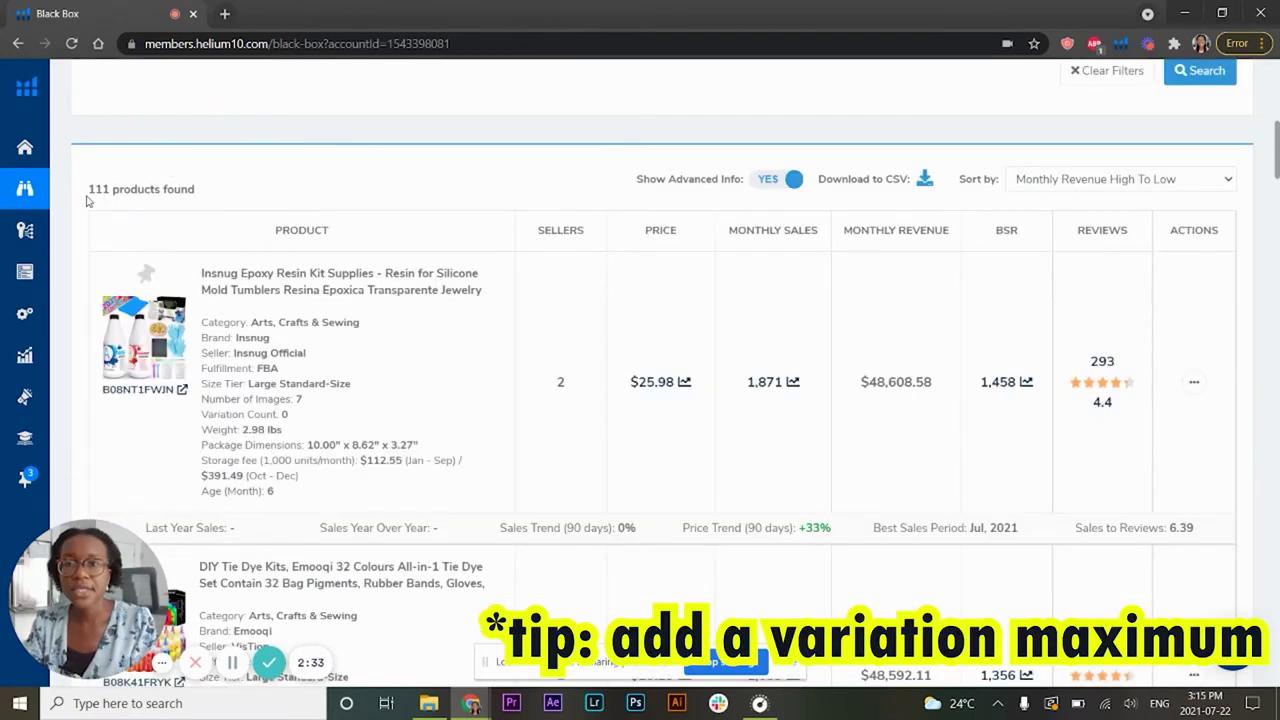
{"action": "left_click_drag", "start_coordinate": [86, 201], "coordinate": [219, 197]}
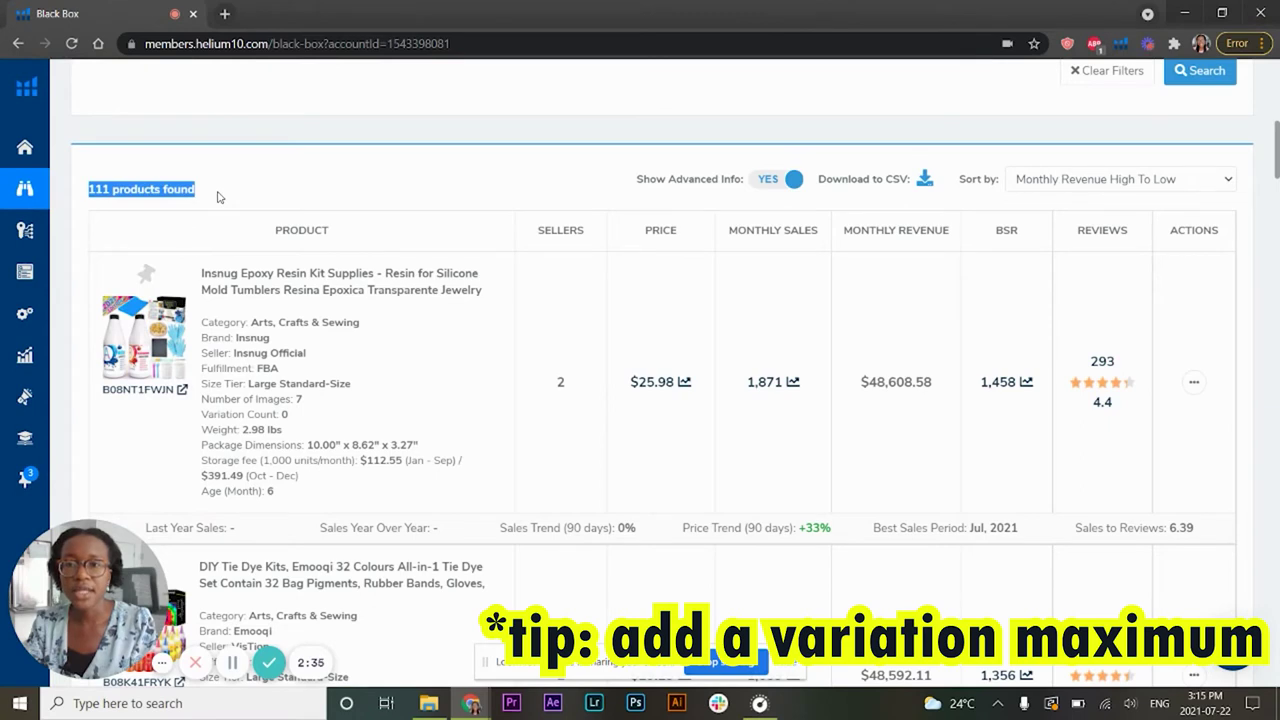
{"action": "left_click", "coordinate": [219, 197]}
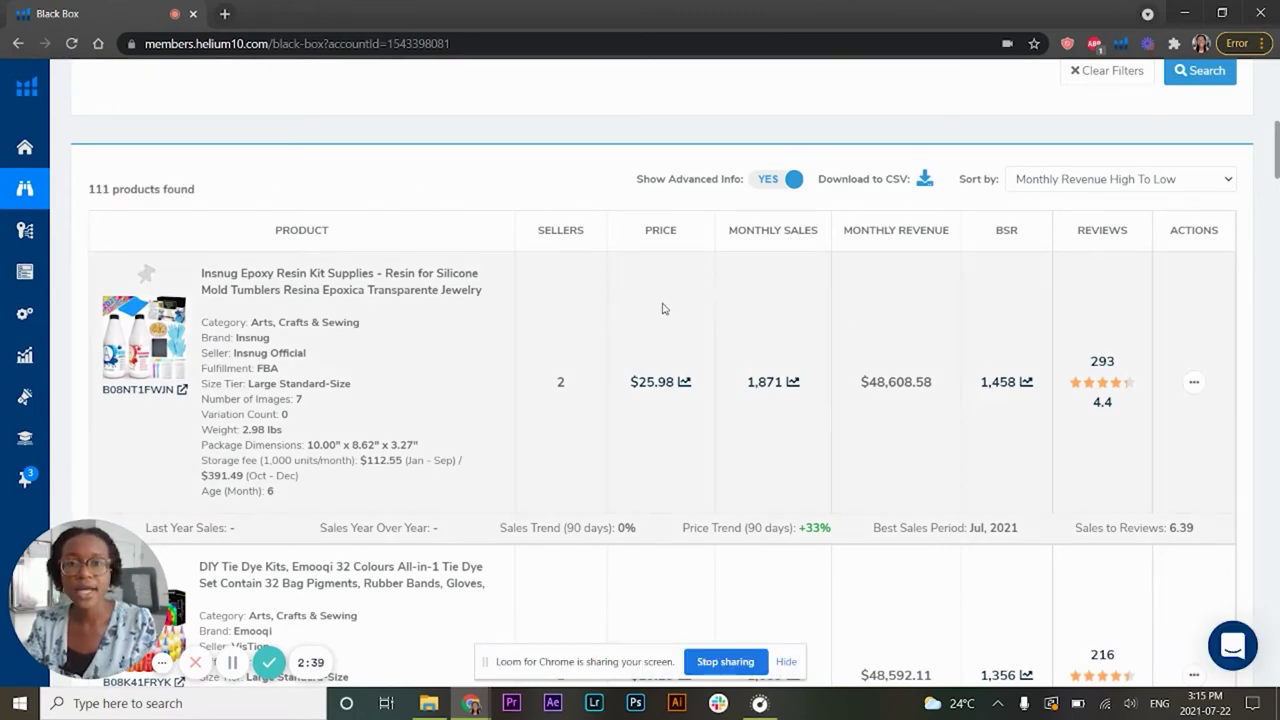
- Scroll through the 111 results and point out the brand exclusion filter
{"action": "scroll", "coordinate": [613, 332], "scroll_direction": "down", "scroll_amount": 3}
{"action": "scroll", "coordinate": [677, 366], "scroll_direction": "down", "scroll_amount": 2}
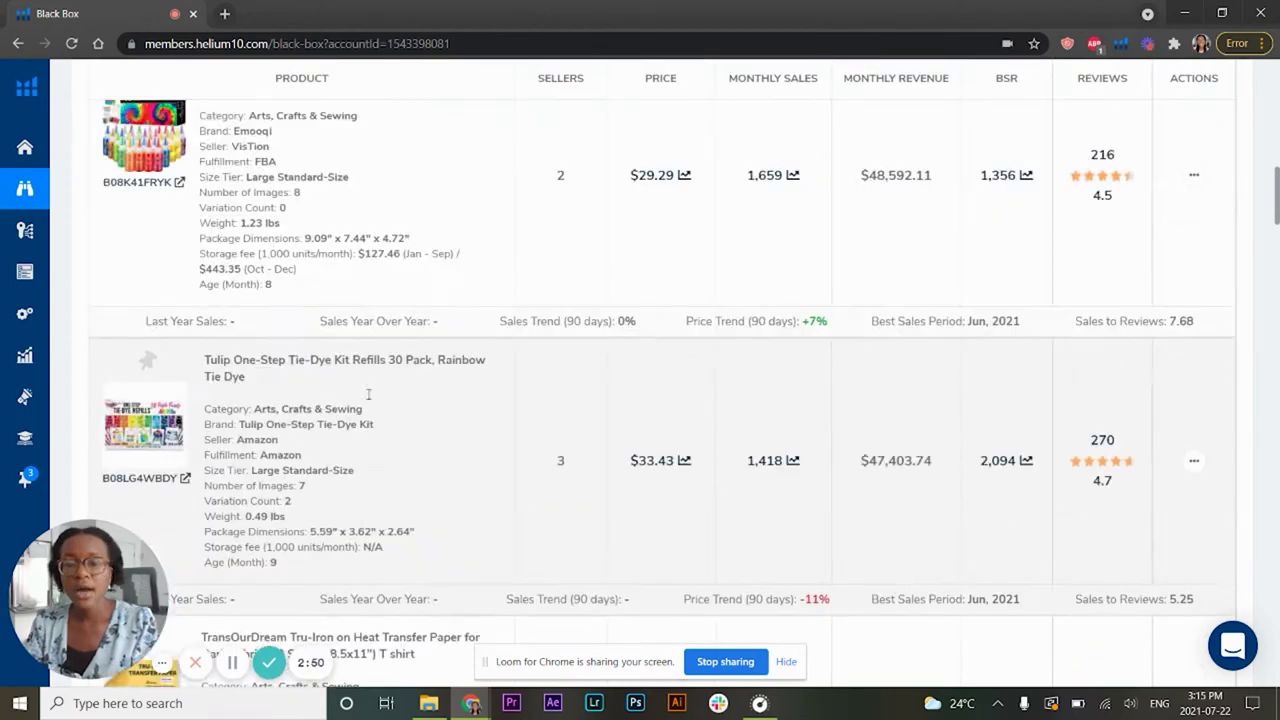
{"action": "scroll", "coordinate": [561, 295], "scroll_direction": "up", "scroll_amount": 5}
{"action": "scroll", "coordinate": [561, 295], "scroll_direction": "up", "scroll_amount": 6}
{"action": "scroll", "coordinate": [945, 400], "scroll_direction": "down", "scroll_amount": 1}
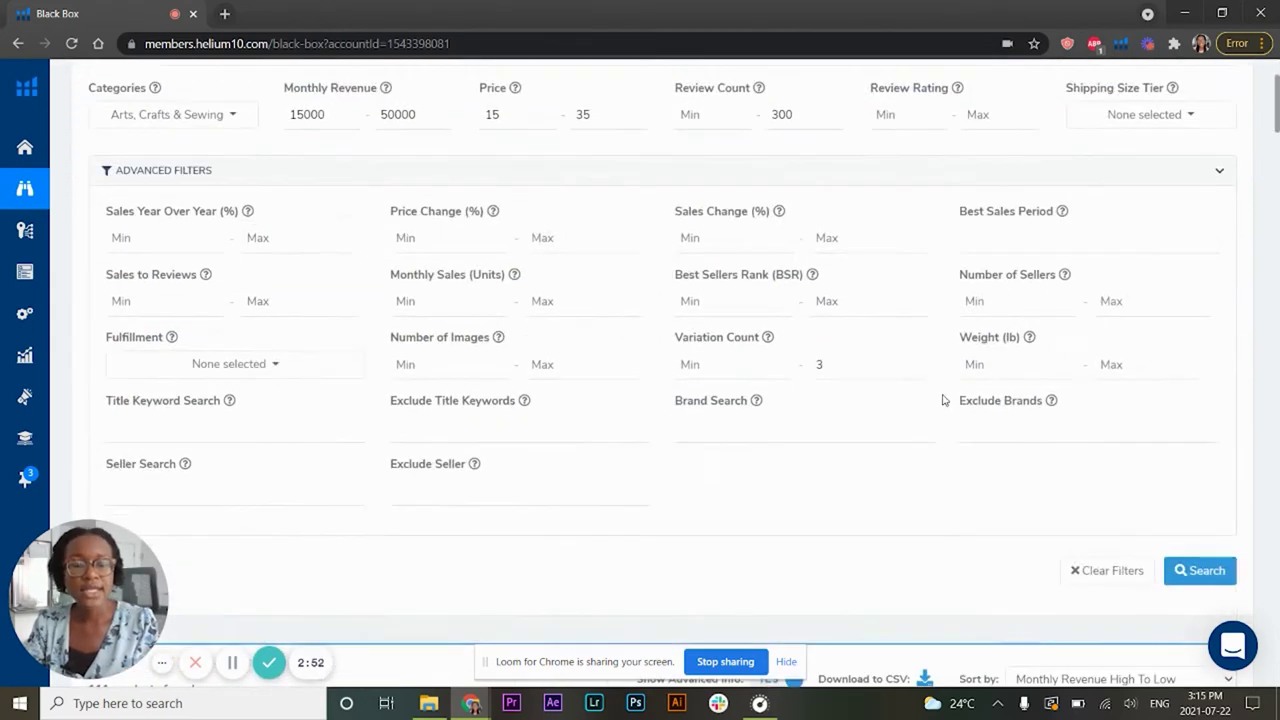
{"action": "left_click_drag", "start_coordinate": [955, 407], "coordinate": [1046, 401]}
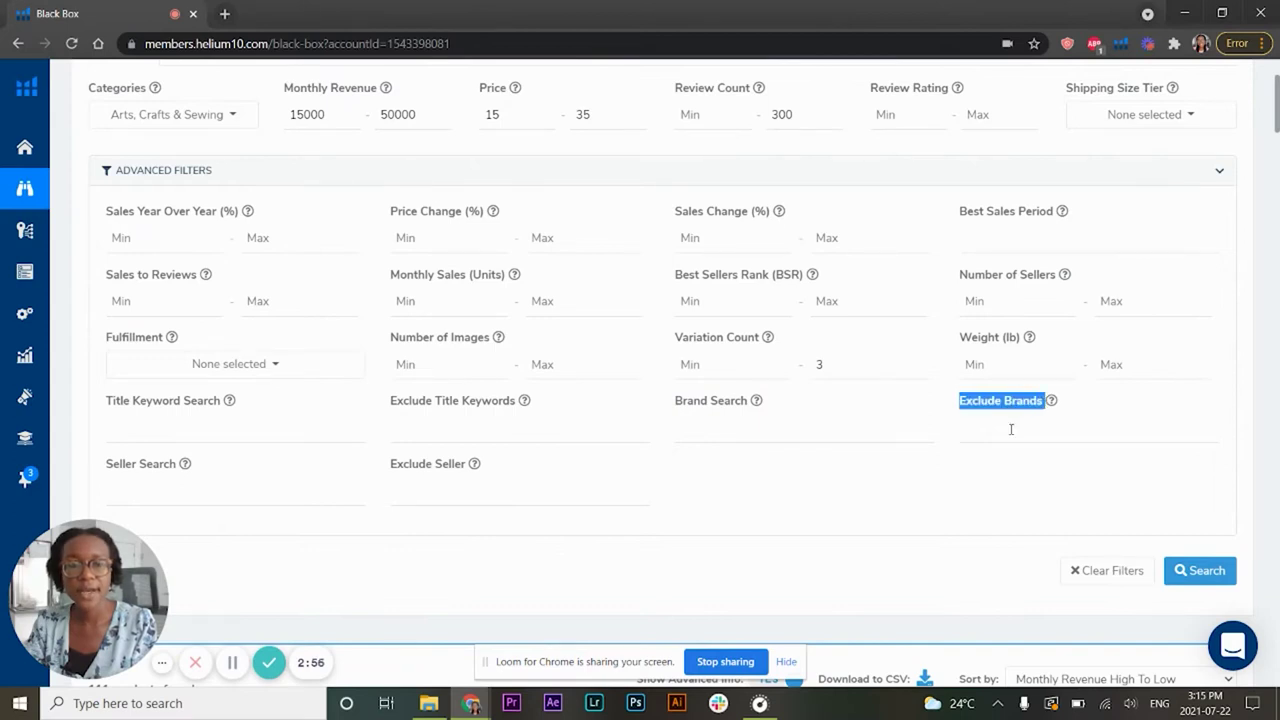
{"action": "scroll", "coordinate": [1011, 429], "scroll_direction": "down", "scroll_amount": 6}
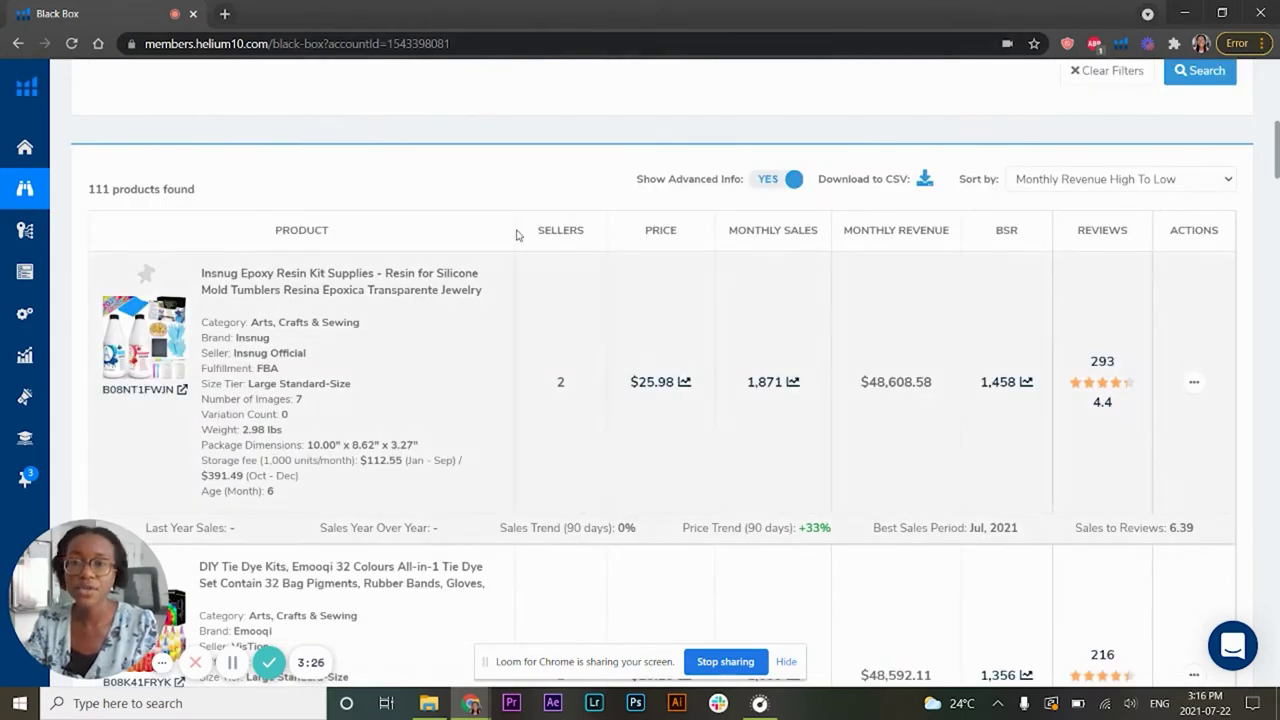
{"action": "scroll", "coordinate": [923, 150], "scroll_direction": "up", "scroll_amount": 3}
- Enter Cricut in the Exclude Brands field, keeping its capital C
{"action": "left_click", "coordinate": [1013, 262]}
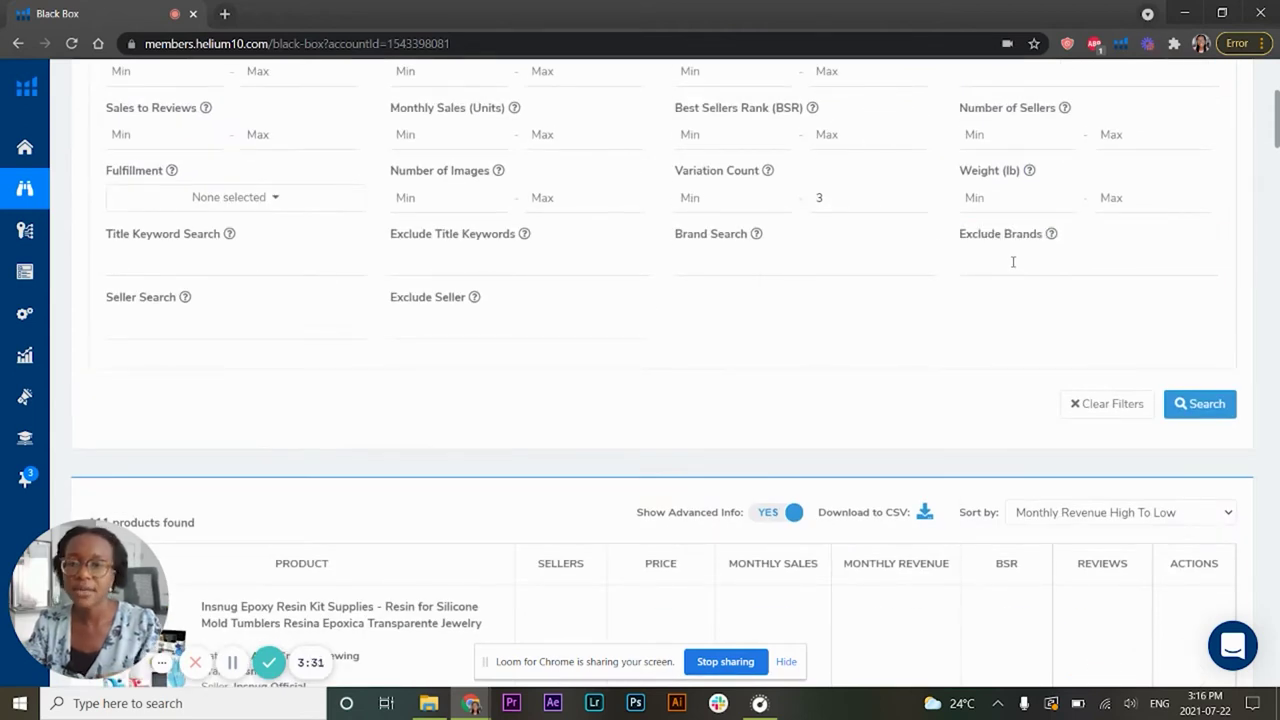
{"action": "type", "text": "Cricut"}
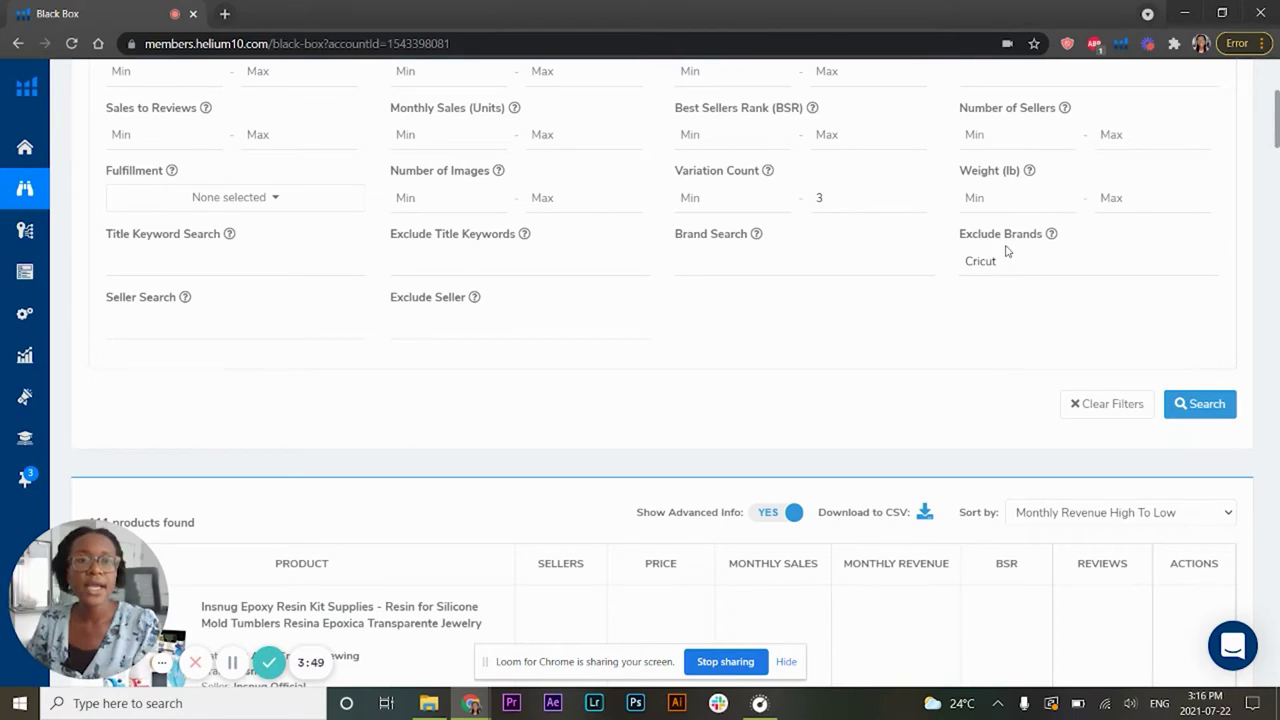
{"action": "left_click_drag", "start_coordinate": [1027, 265], "coordinate": [962, 263]}
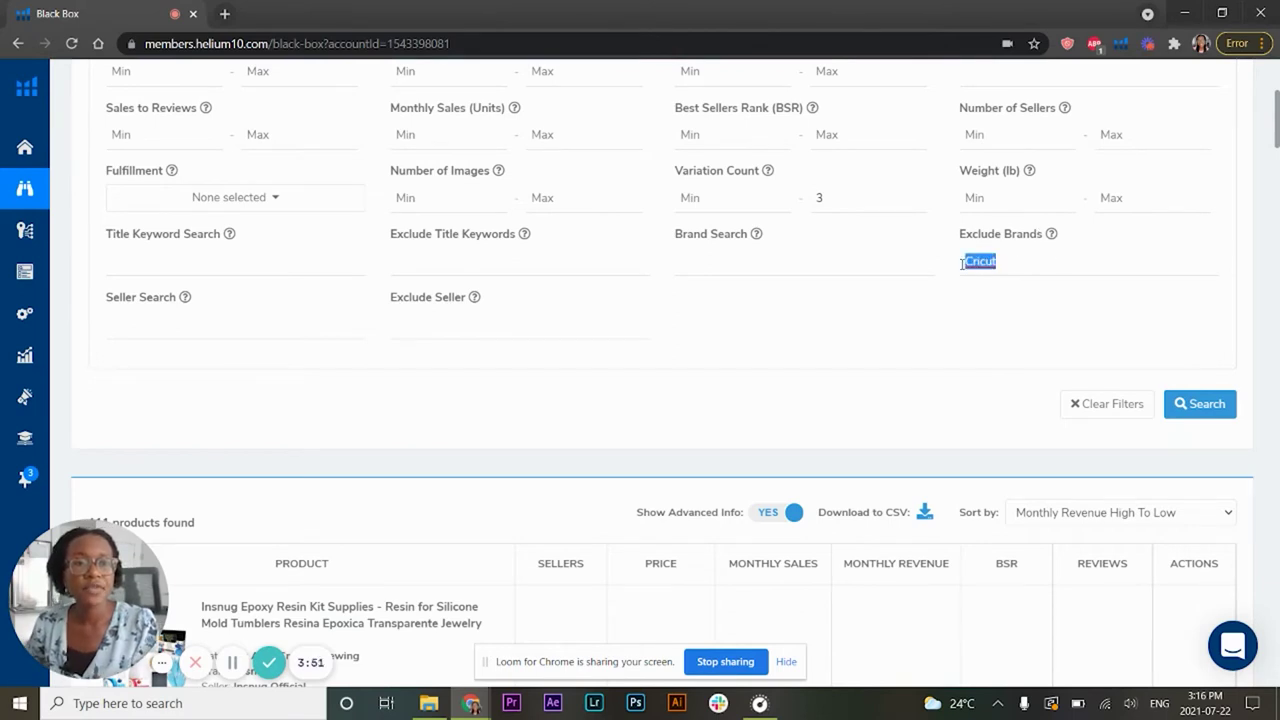
{"action": "left_click", "coordinate": [998, 262]}
{"action": "double_click", "coordinate": [1015, 257]}
{"action": "left_click", "coordinate": [1023, 263]}
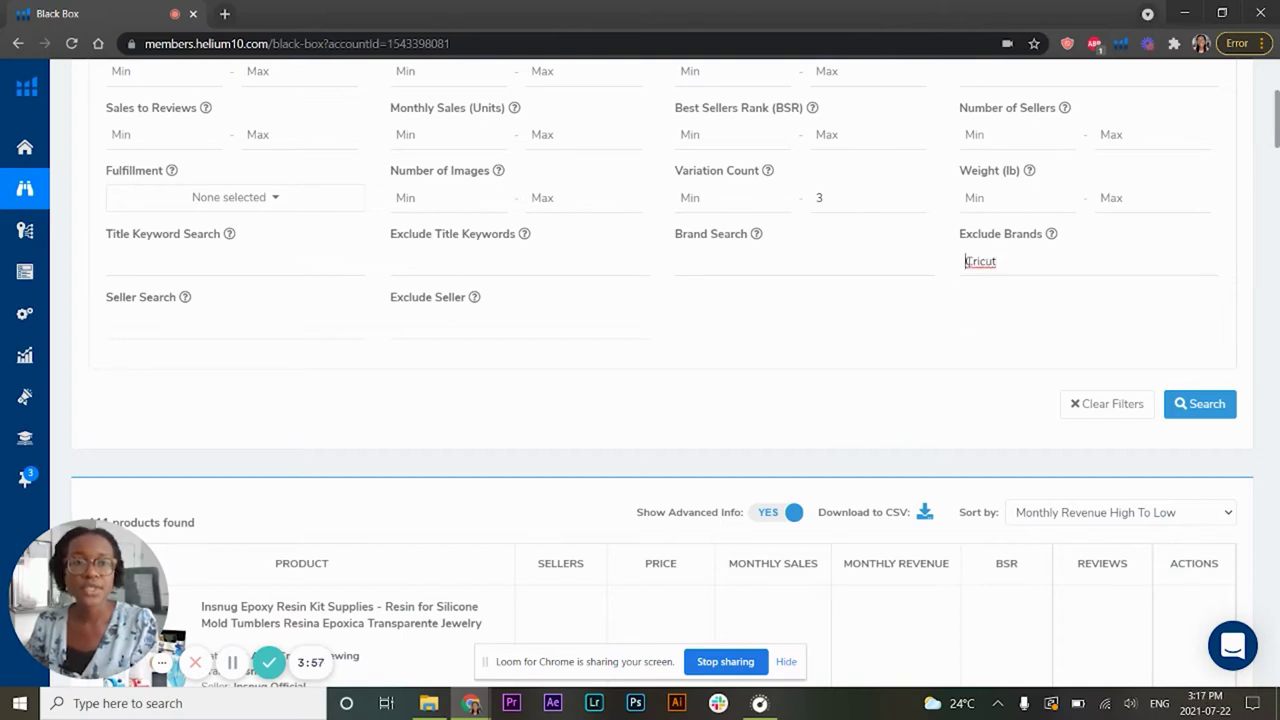
{"action": "type", "text": "c"}
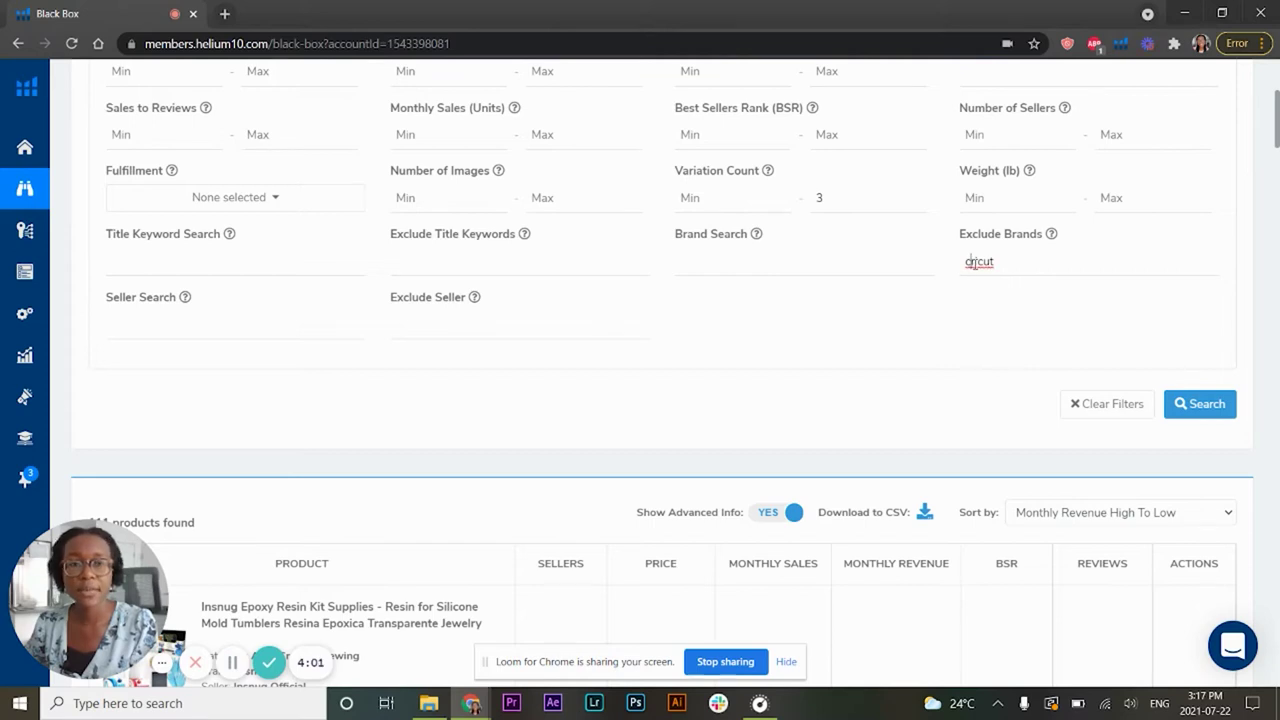
{"action": "key", "text": "ctrl+z"}
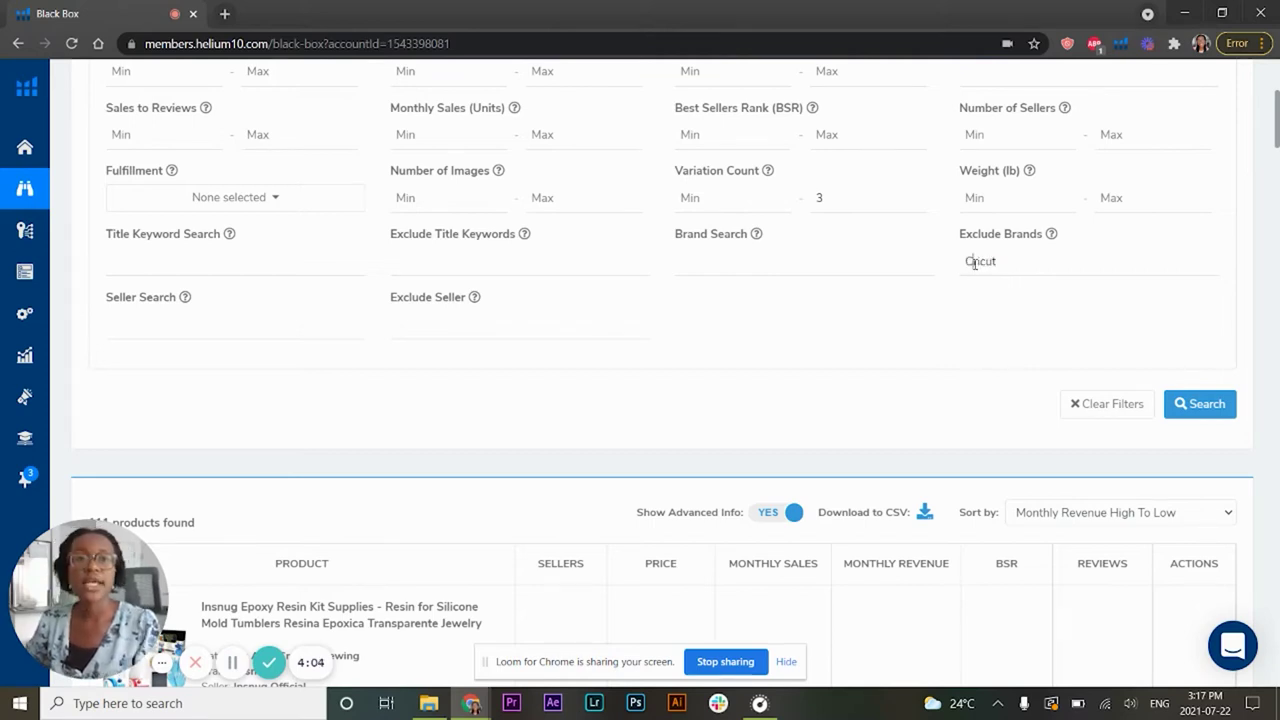
{"action": "left_click_drag", "start_coordinate": [973, 263], "coordinate": [997, 266]}
{"action": "left_click", "coordinate": [965, 263]}
- Confirm the rerun search without Cricut products now finds 109 products
{"action": "scroll", "coordinate": [516, 443], "scroll_direction": "down", "scroll_amount": 2}
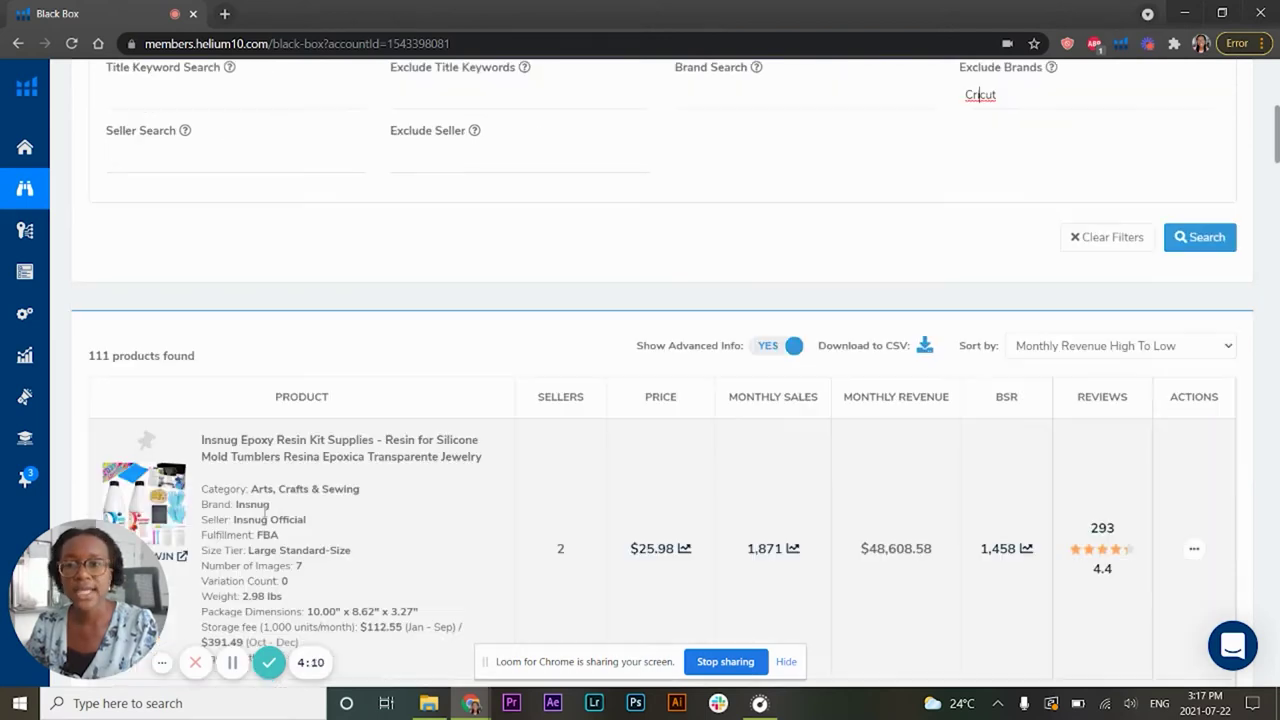
{"action": "left_click_drag", "start_coordinate": [269, 505], "coordinate": [237, 505]}
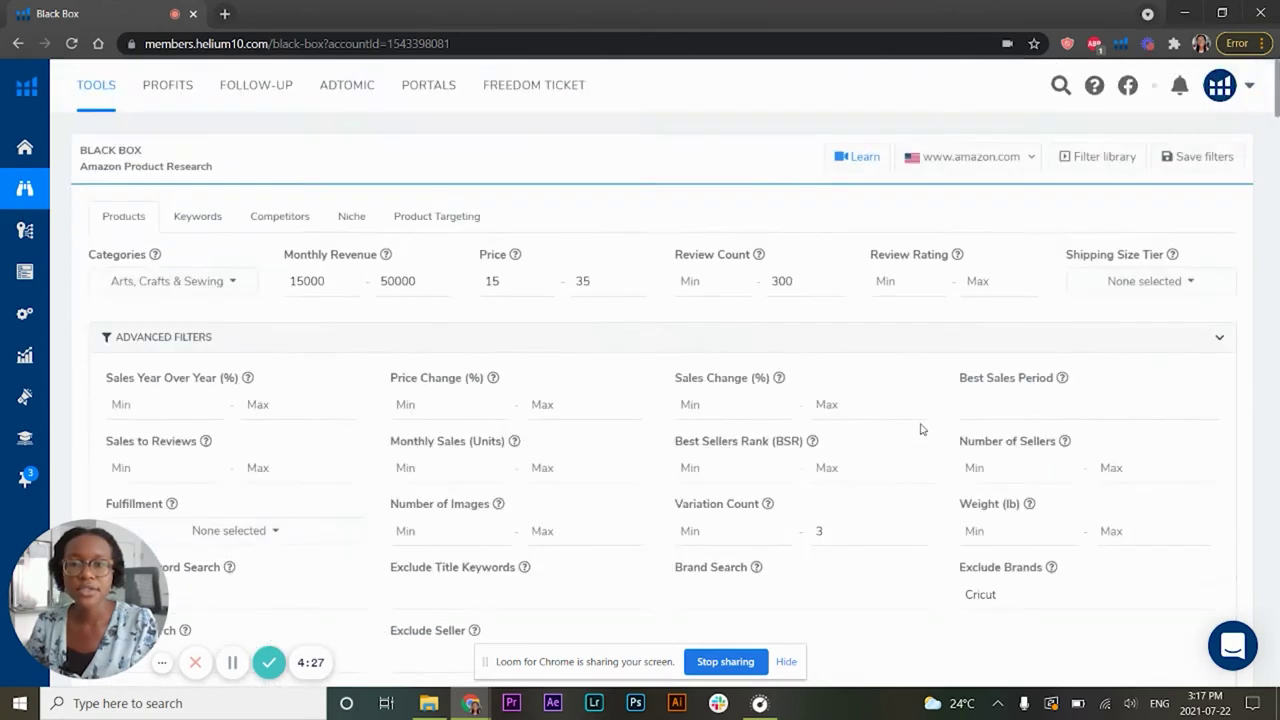
{"action": "scroll", "coordinate": [916, 425], "scroll_direction": "down", "scroll_amount": 7}
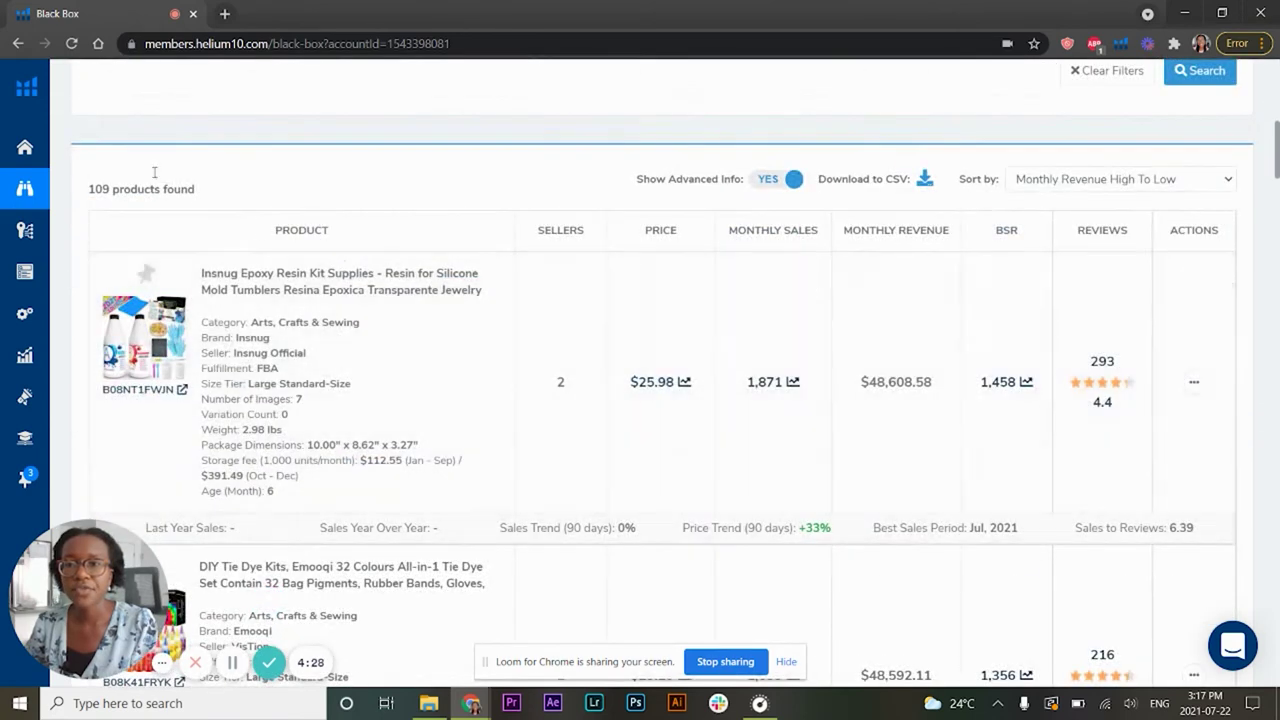
{"action": "left_click_drag", "start_coordinate": [88, 189], "coordinate": [113, 189]}
{"action": "left_click", "coordinate": [291, 194]}
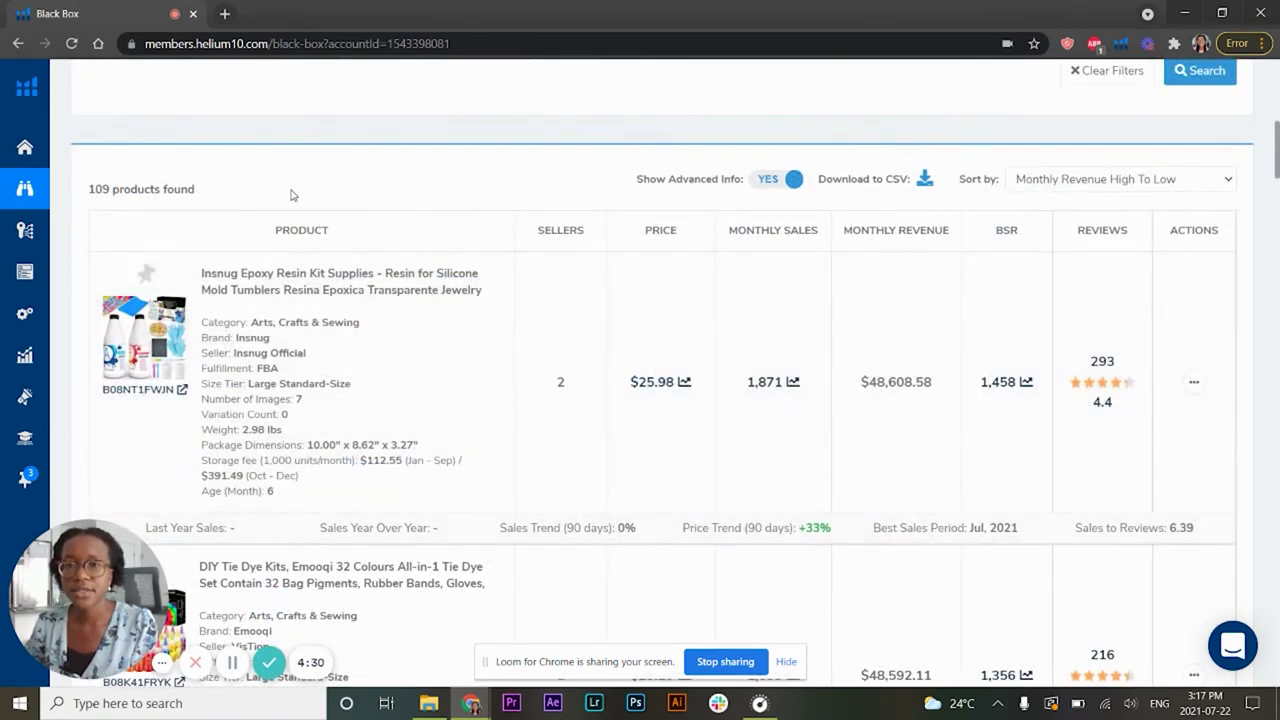
- Scroll down to the Xinart Dual Tip Pens and note 'Cricut Maker' in its title
{"action": "scroll", "coordinate": [285, 413], "scroll_direction": "down", "scroll_amount": 3}
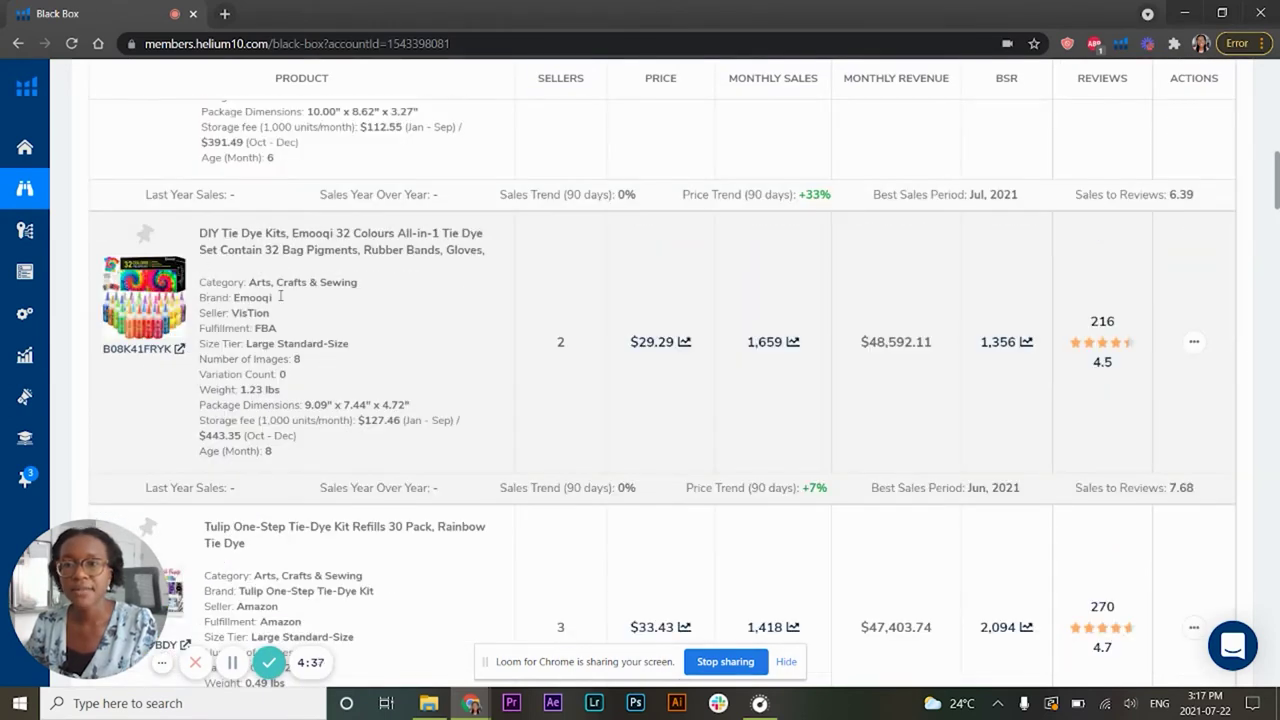
{"action": "scroll", "coordinate": [262, 390], "scroll_direction": "down", "scroll_amount": 3}
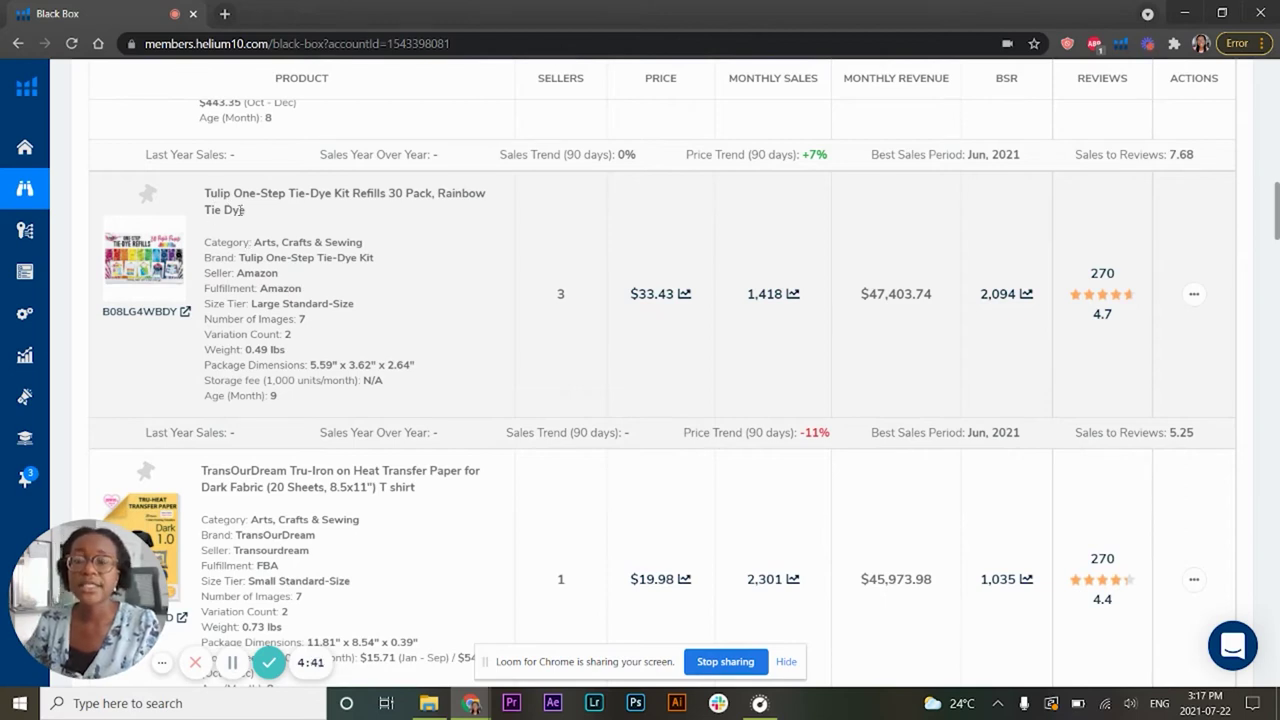
{"action": "scroll", "coordinate": [324, 366], "scroll_direction": "down", "scroll_amount": 2}
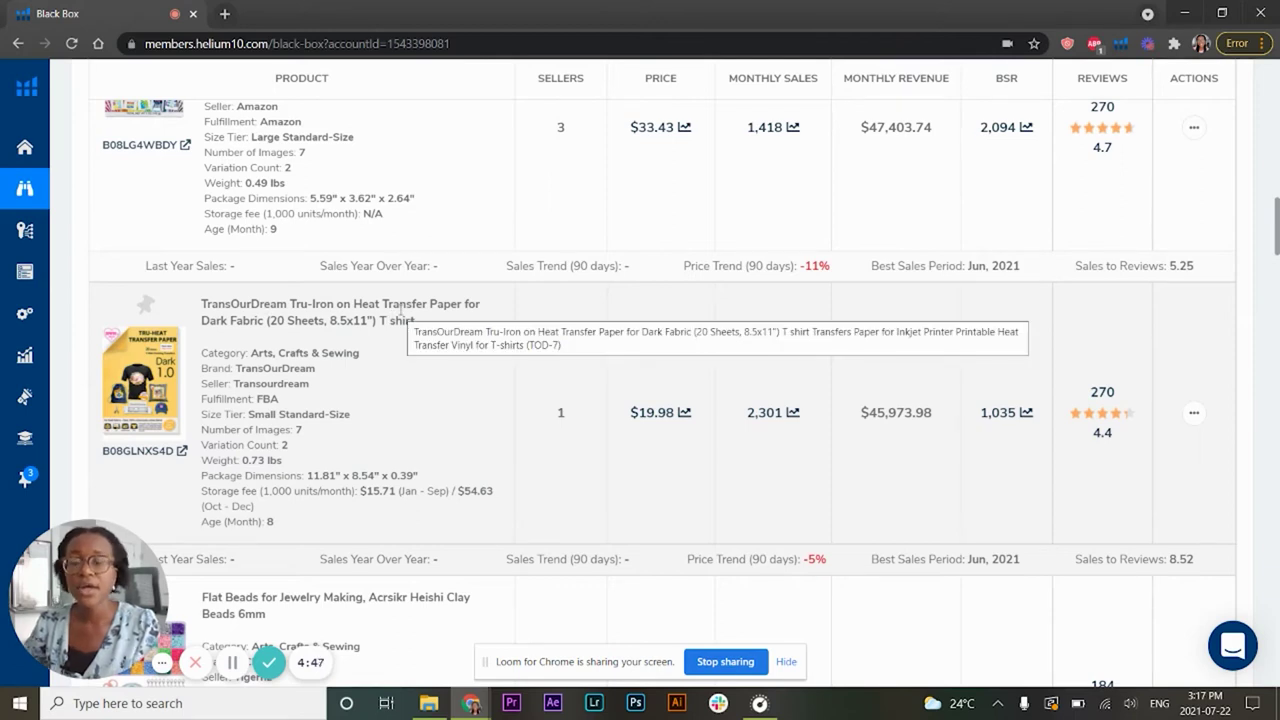
{"action": "scroll", "coordinate": [398, 312], "scroll_direction": "down", "scroll_amount": 4}
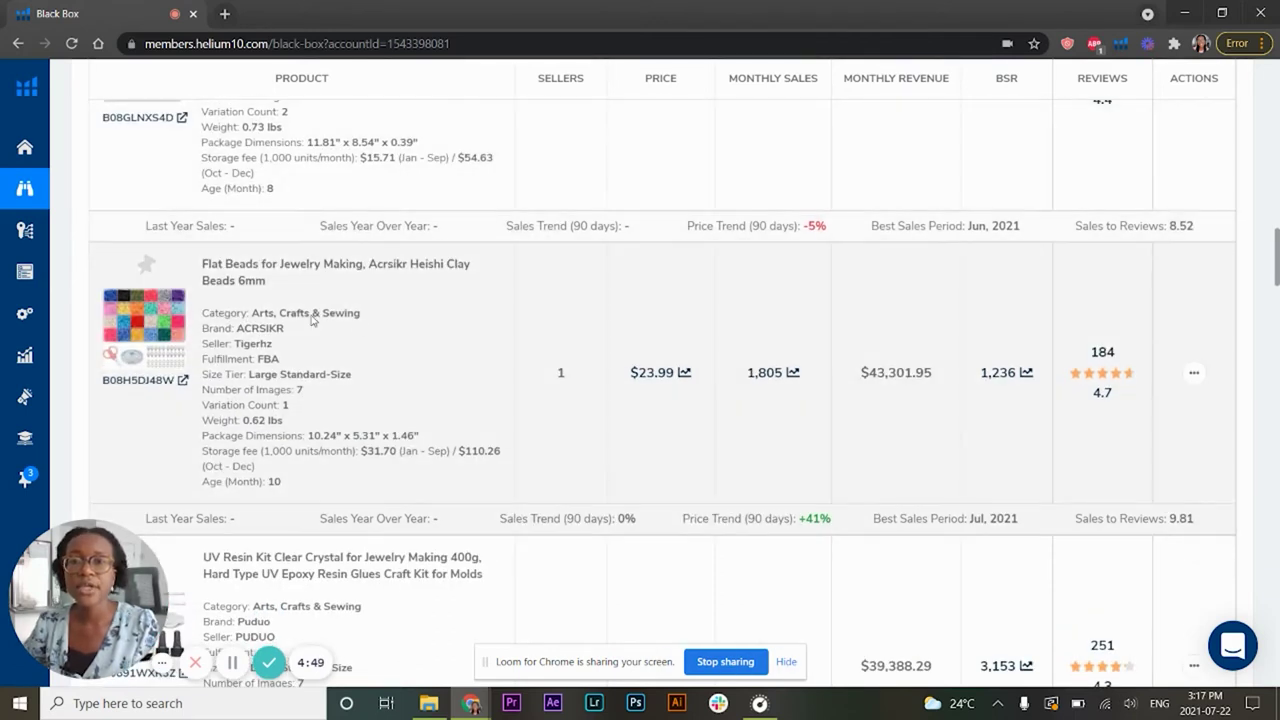
{"action": "scroll", "coordinate": [203, 263], "scroll_direction": "down", "scroll_amount": 6}
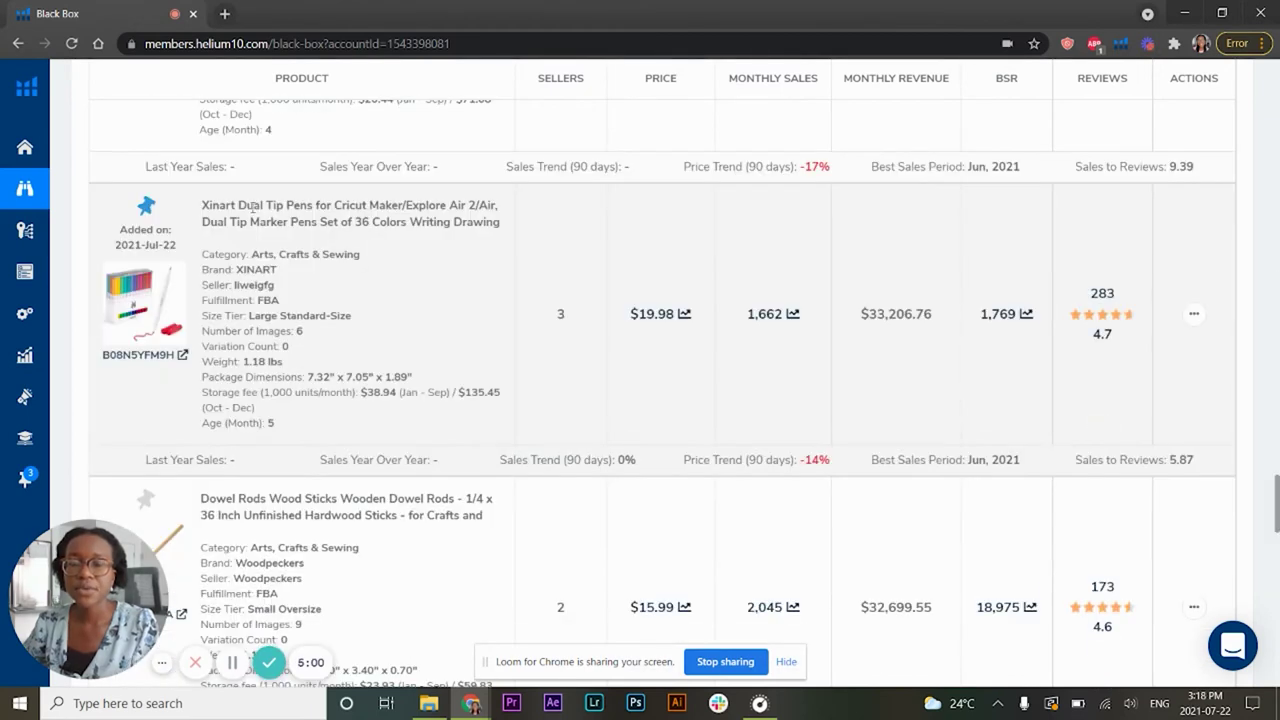
{"action": "left_click_drag", "start_coordinate": [238, 206], "coordinate": [377, 207]}
{"action": "left_click_drag", "start_coordinate": [334, 205], "coordinate": [406, 205]}
{"action": "left_click_drag", "start_coordinate": [328, 285], "coordinate": [234, 274]}
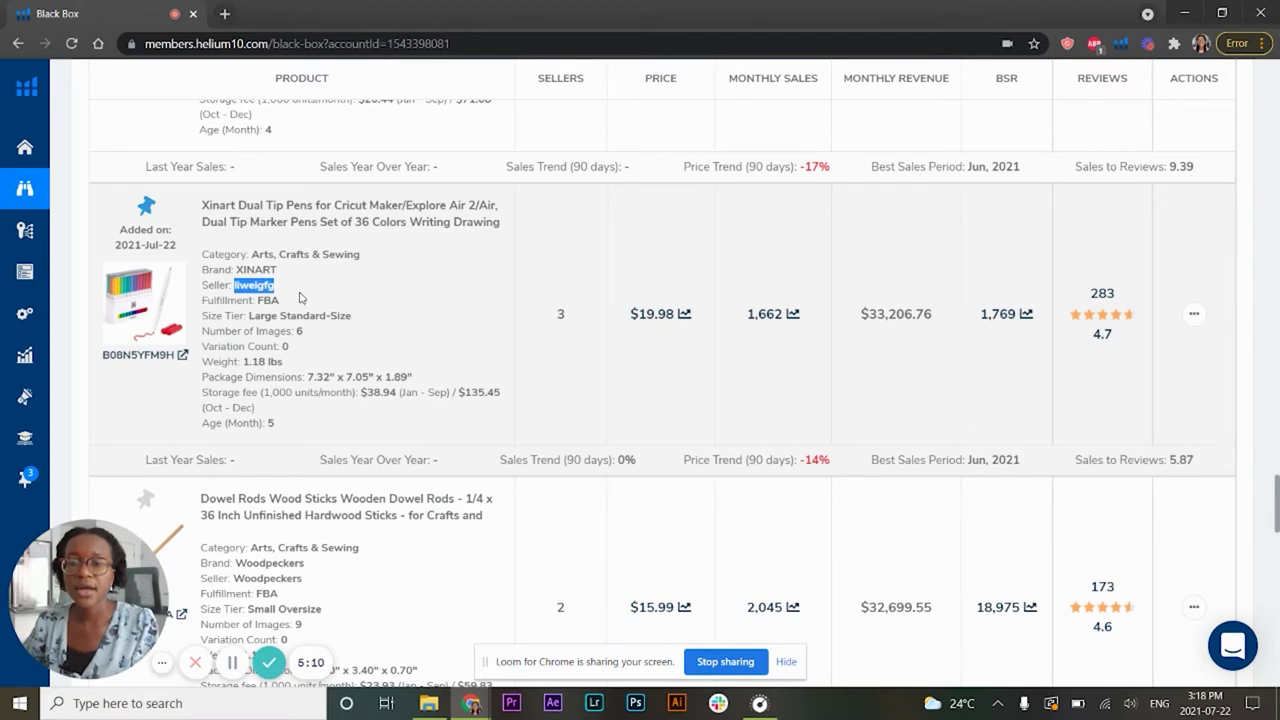
{"action": "left_click_drag", "start_coordinate": [203, 202], "coordinate": [495, 224]}
{"action": "left_click", "coordinate": [228, 228]}
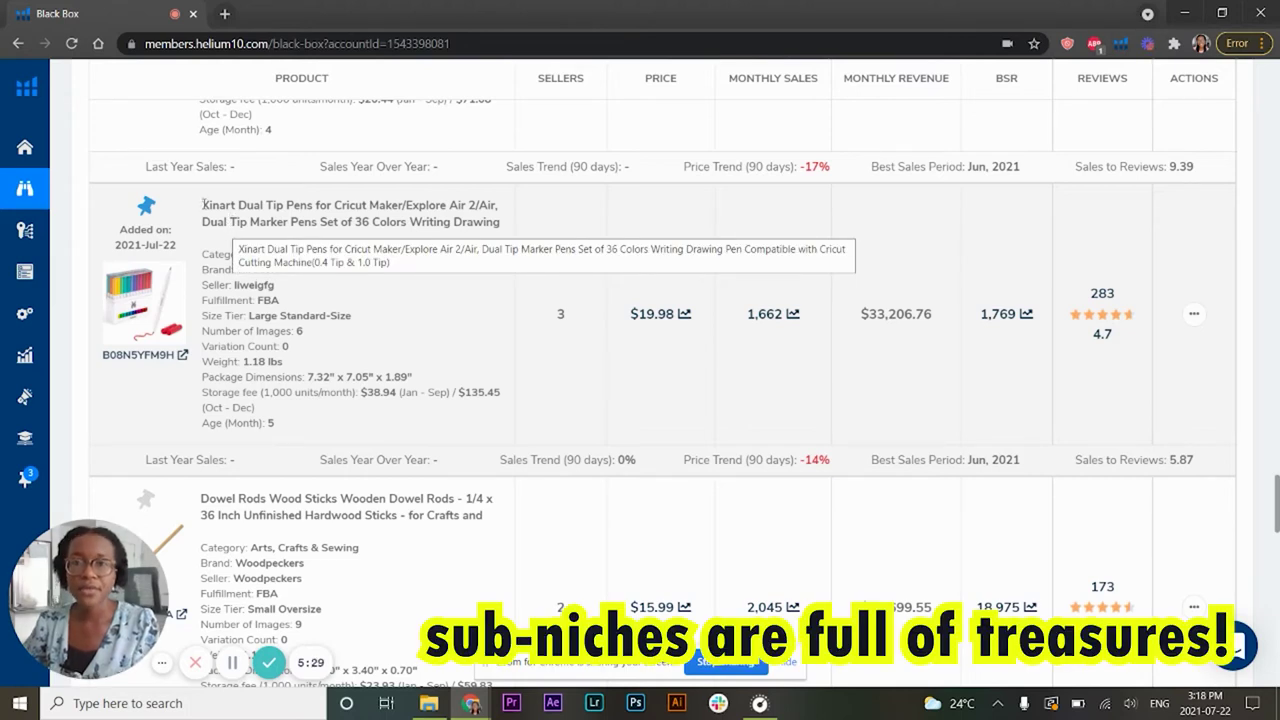
{"action": "mouse_move", "coordinate": [203, 204]}
{"action": "left_mouse_down"}
{"action": "mouse_move", "coordinate": [430, 245]}
{"action": "mouse_move", "coordinate": [508, 235]}
{"action": "left_mouse_up"}
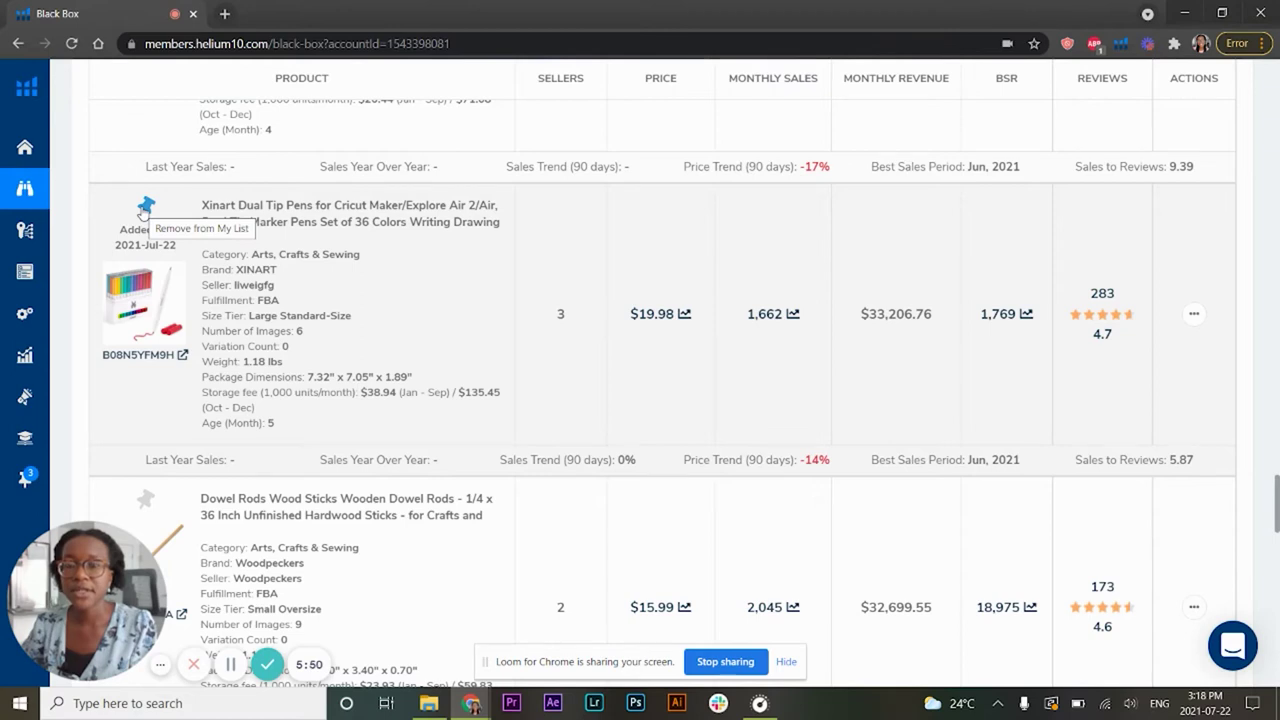
{"action": "left_click", "coordinate": [1193, 315]}
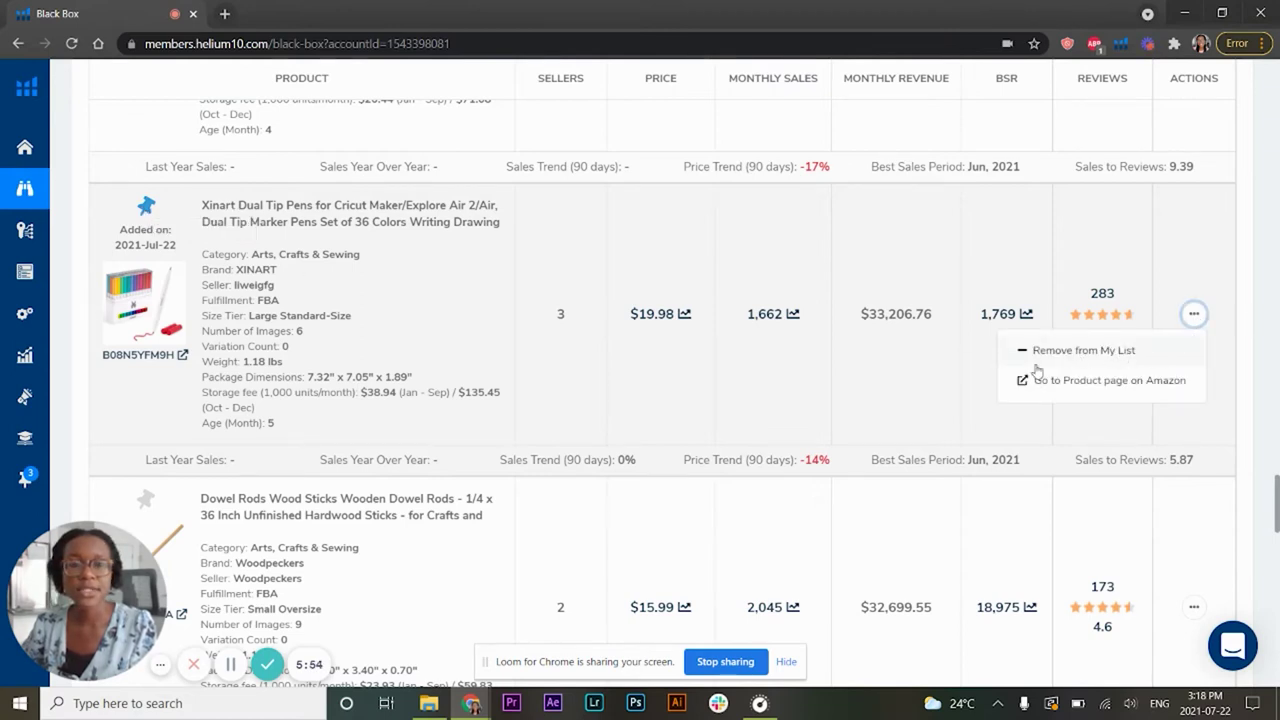
{"action": "left_click", "coordinate": [1140, 377]}
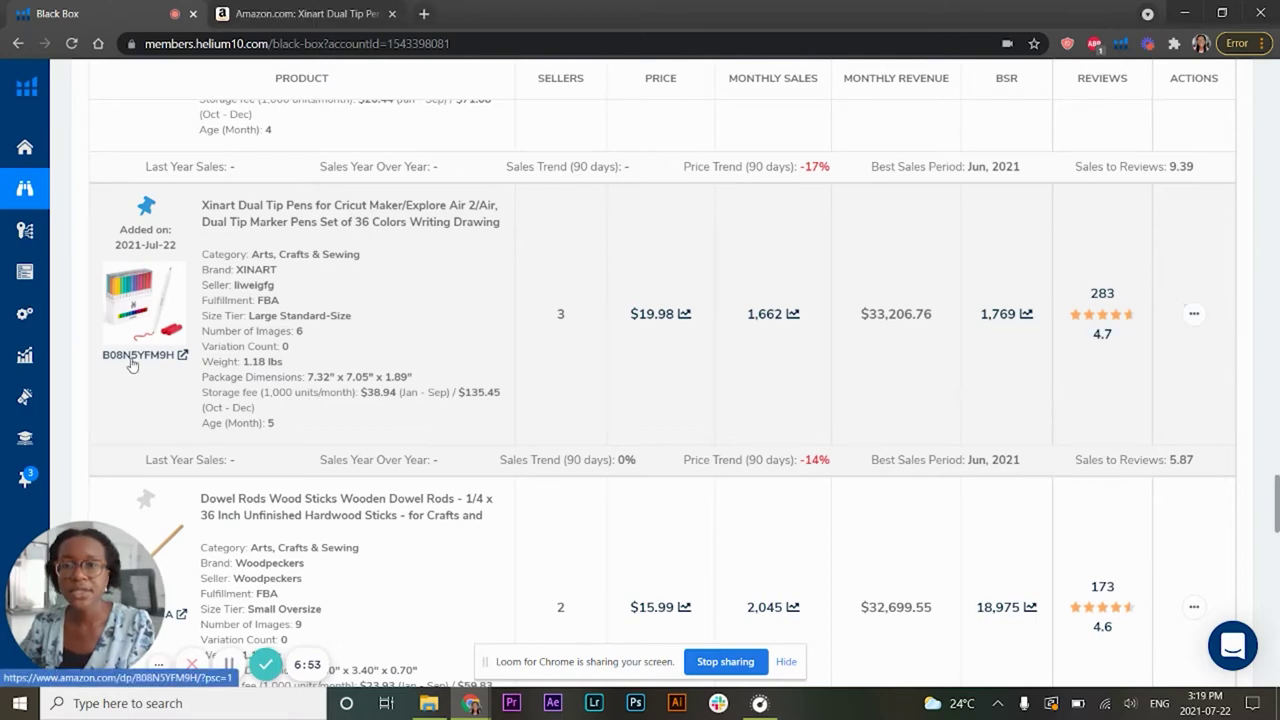
{"action": "left_click", "coordinate": [1193, 314]}
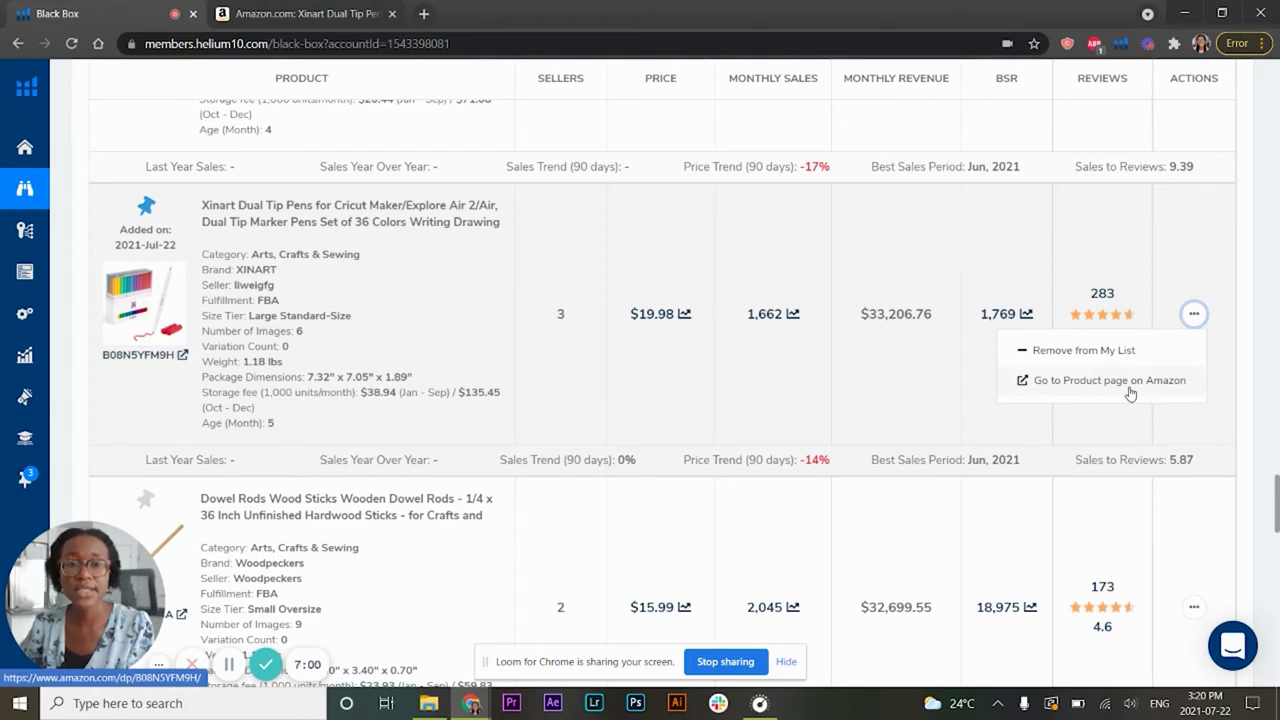
{"action": "scroll", "coordinate": [814, 337], "scroll_direction": "down", "scroll_amount": 5}
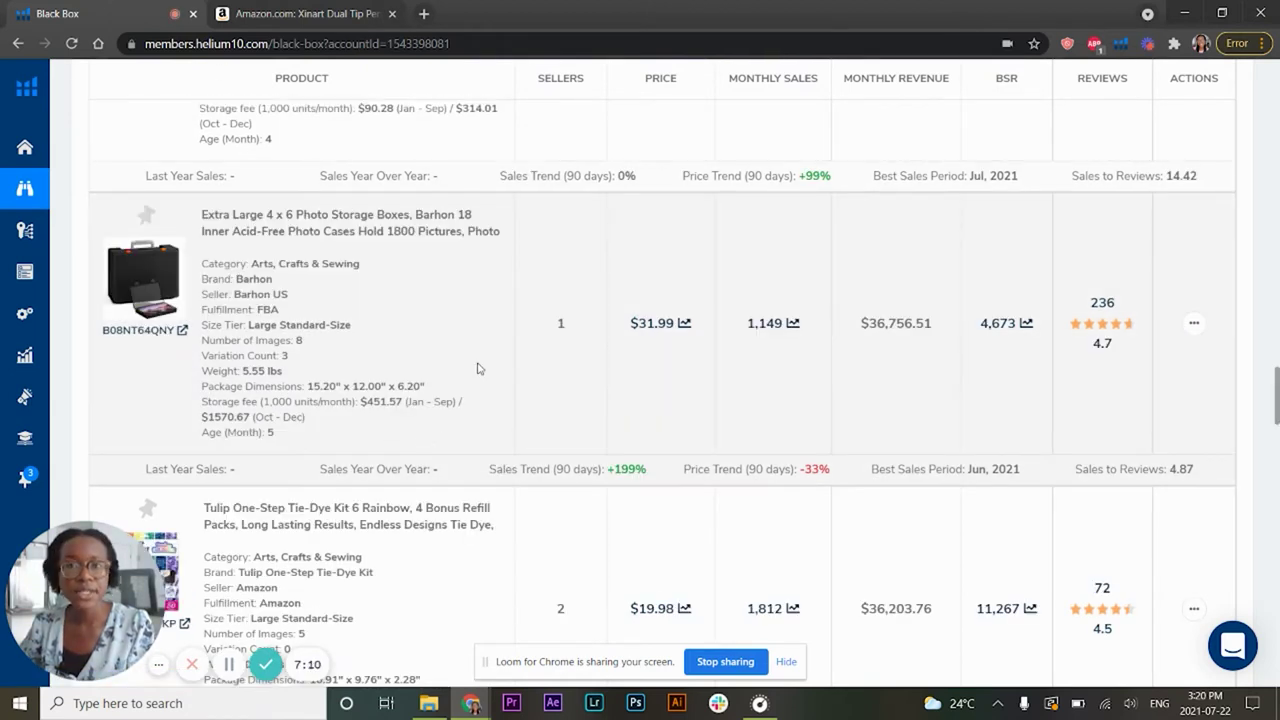
{"action": "scroll", "coordinate": [478, 369], "scroll_direction": "down", "scroll_amount": 3}
{"action": "scroll", "coordinate": [478, 369], "scroll_direction": "down", "scroll_amount": 10}
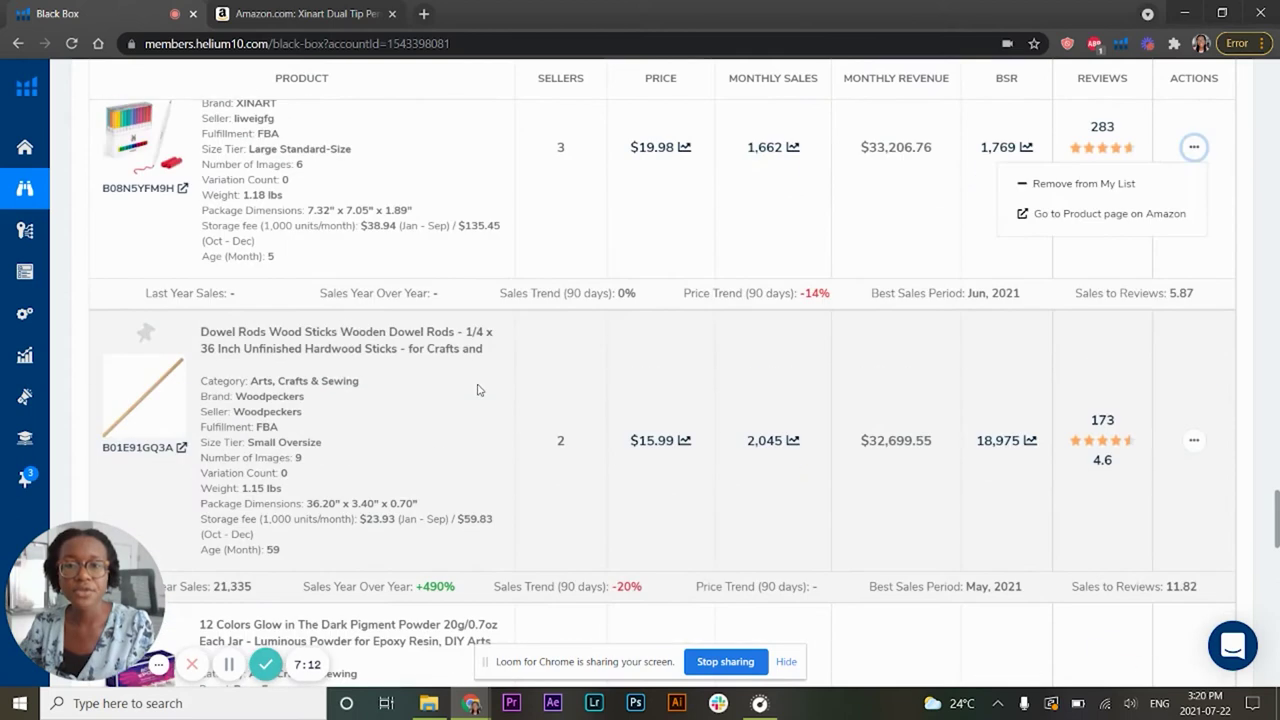
{"action": "scroll", "coordinate": [143, 240], "scroll_direction": "up", "scroll_amount": 3}
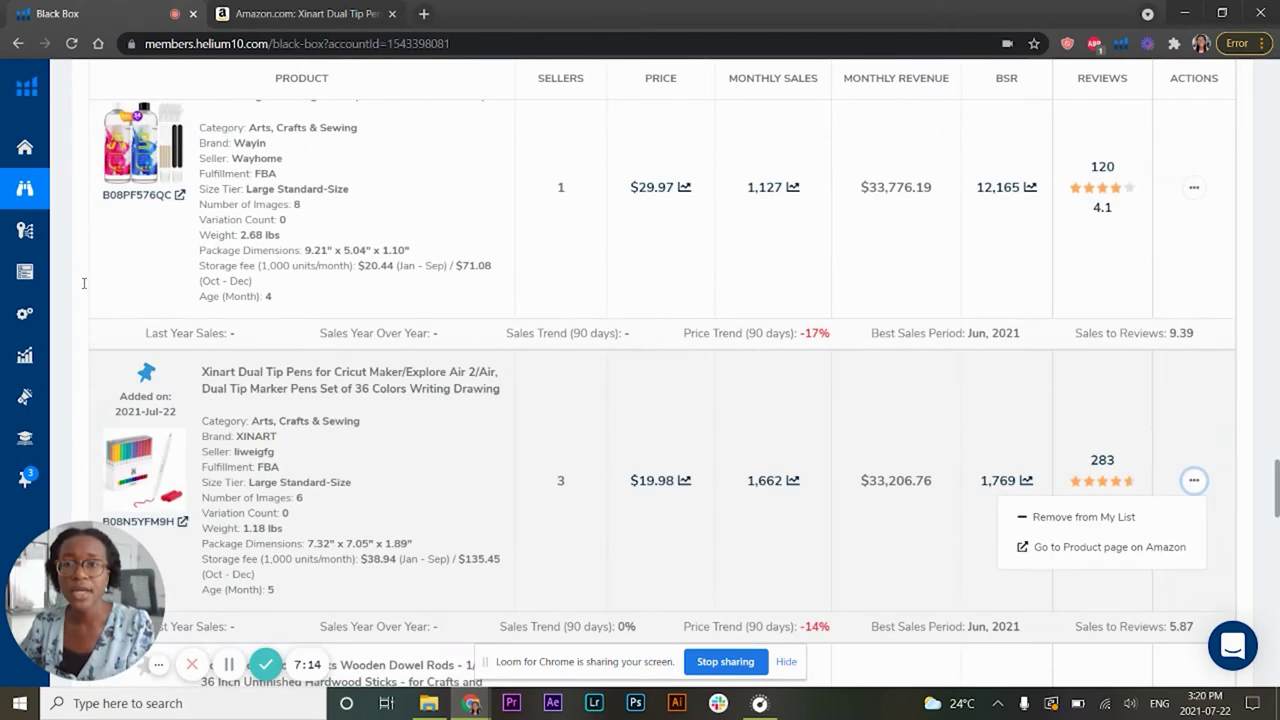
{"action": "scroll", "coordinate": [156, 268], "scroll_direction": "down", "scroll_amount": 3}
{"action": "scroll", "coordinate": [156, 268], "scroll_direction": "down", "scroll_amount": 4}
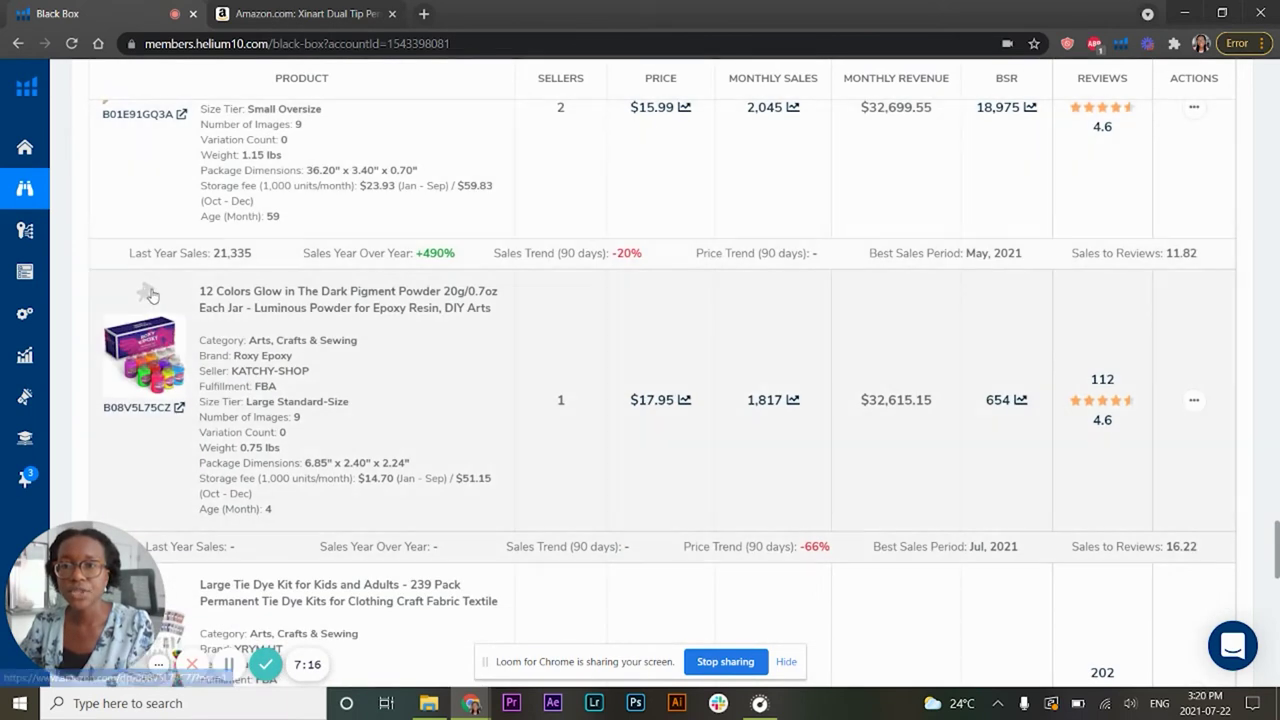
{"action": "scroll", "coordinate": [155, 370], "scroll_direction": "down", "scroll_amount": 3}
{"action": "scroll", "coordinate": [158, 385], "scroll_direction": "down", "scroll_amount": 5}
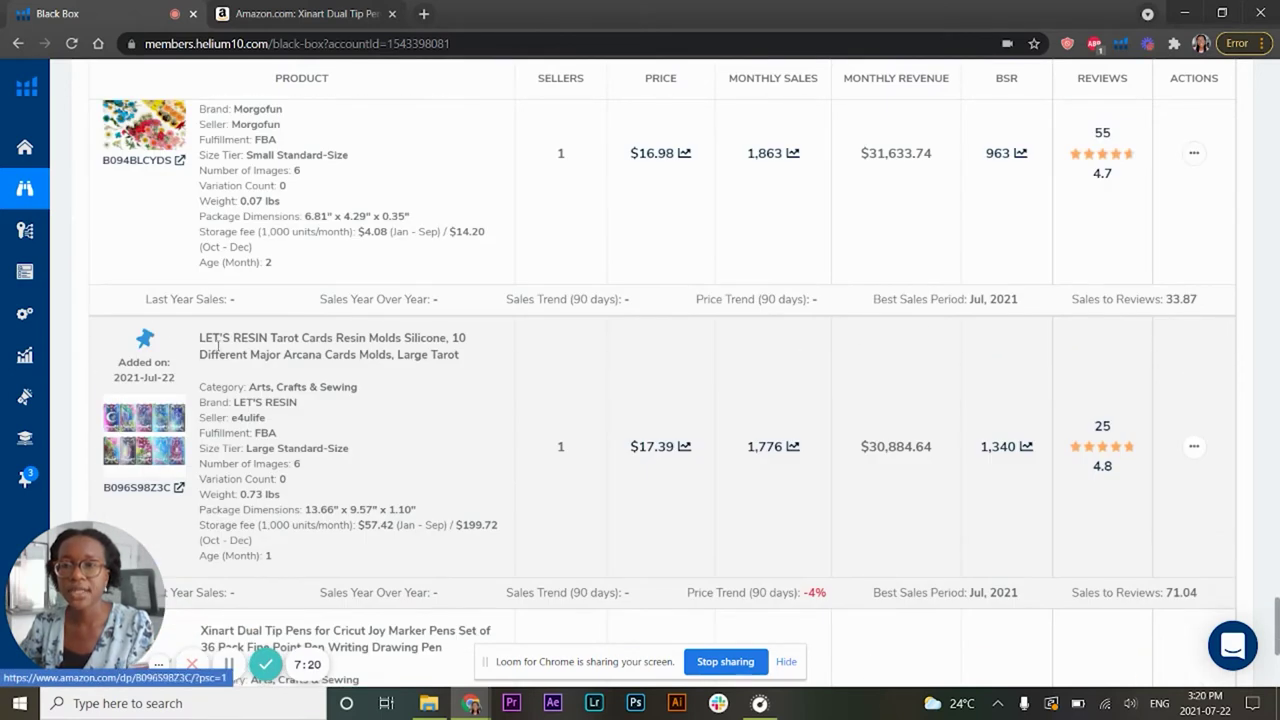
{"action": "scroll", "coordinate": [270, 355], "scroll_direction": "up", "scroll_amount": 2}
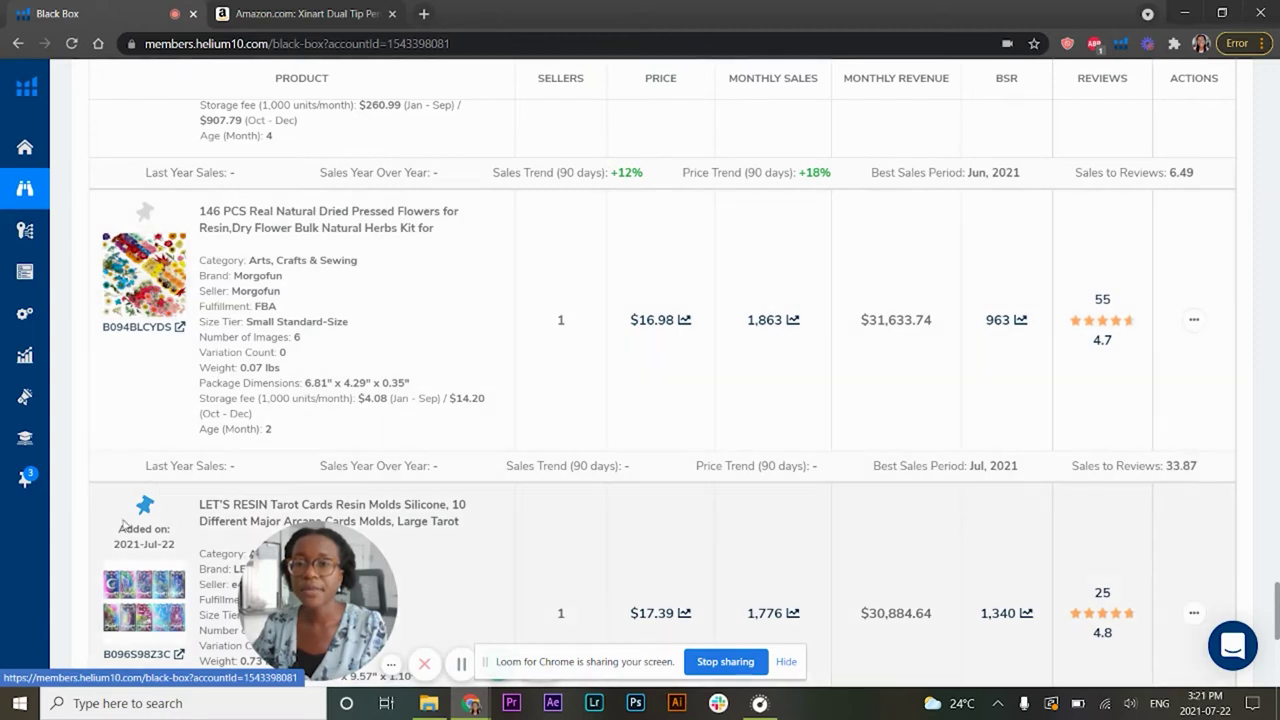
{"action": "mouse_move", "coordinate": [37, 495]}
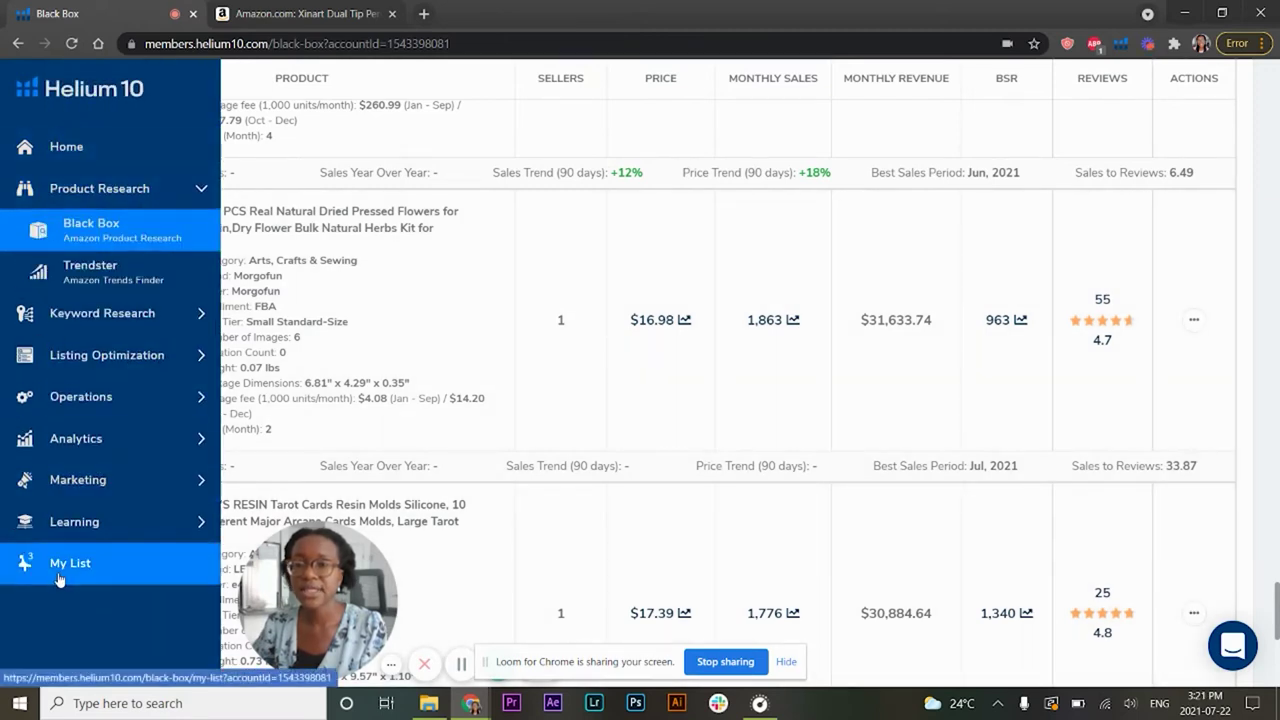
- Open My List and check the Xinart pens' price history chart
{"action": "left_click", "coordinate": [60, 566]}
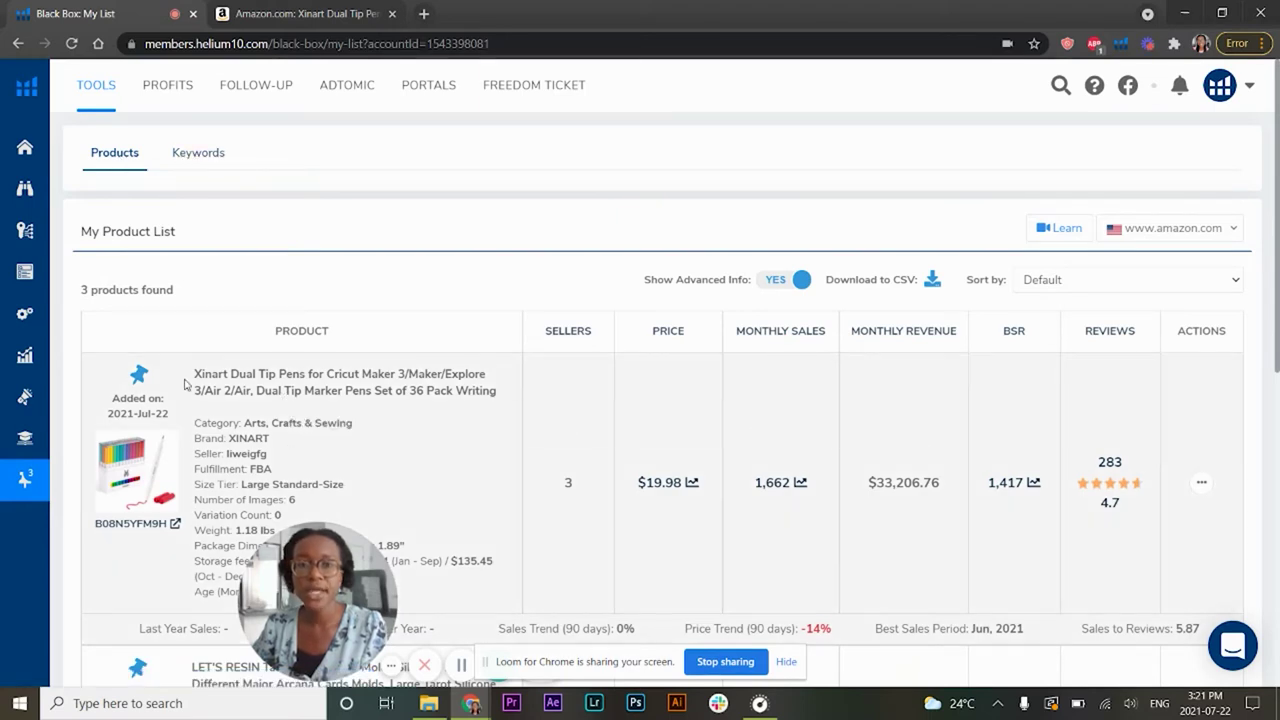
{"action": "scroll", "coordinate": [138, 348], "scroll_direction": "down", "scroll_amount": 2}
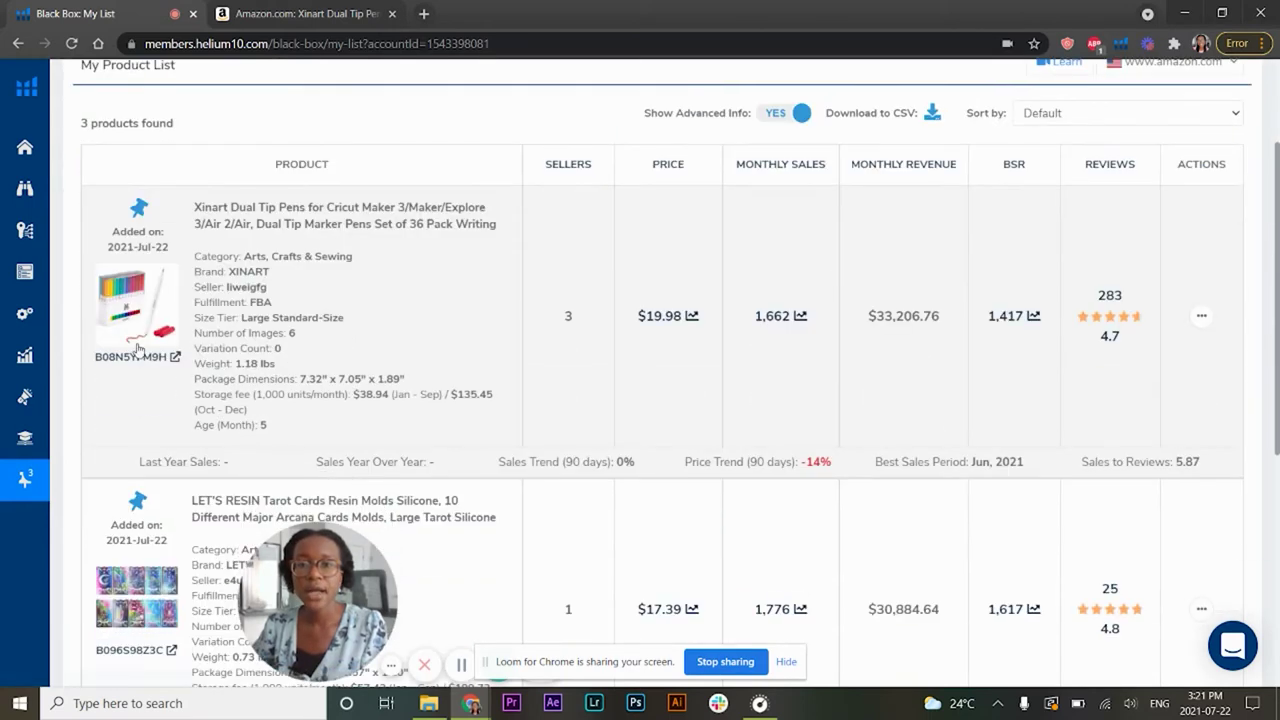
{"action": "left_click", "coordinate": [690, 316]}
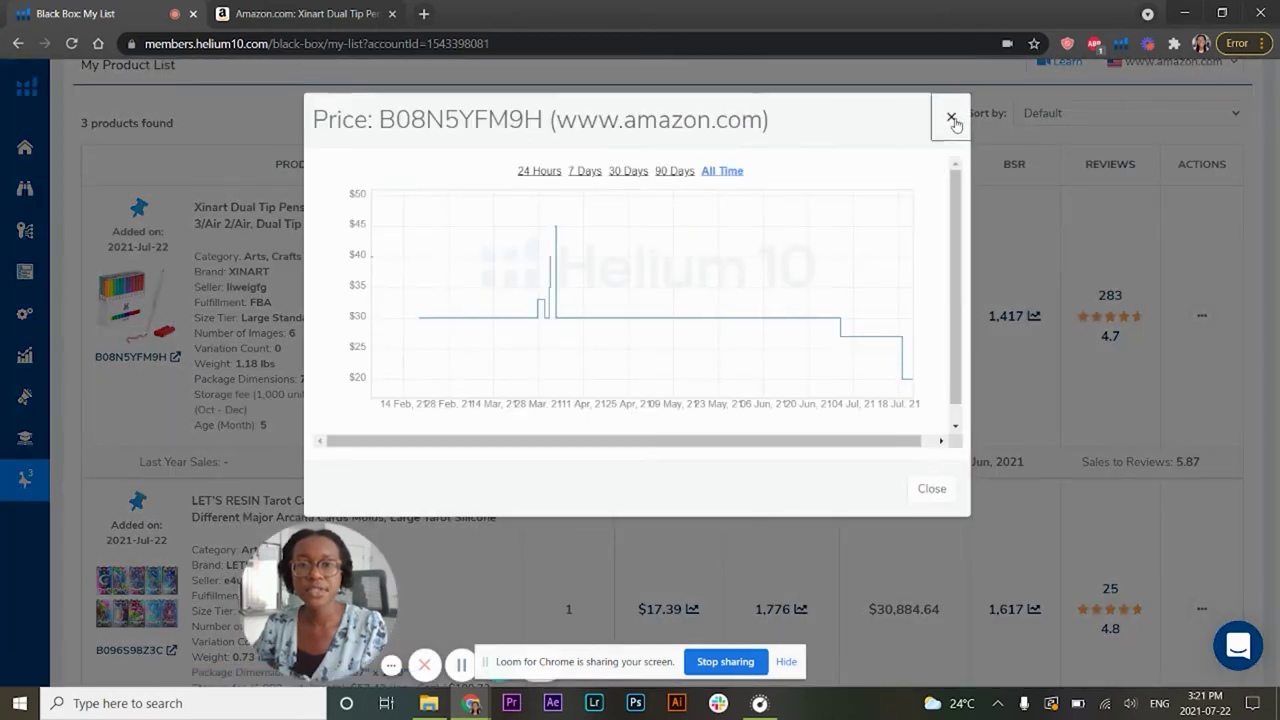
{"action": "left_click", "coordinate": [951, 114]}
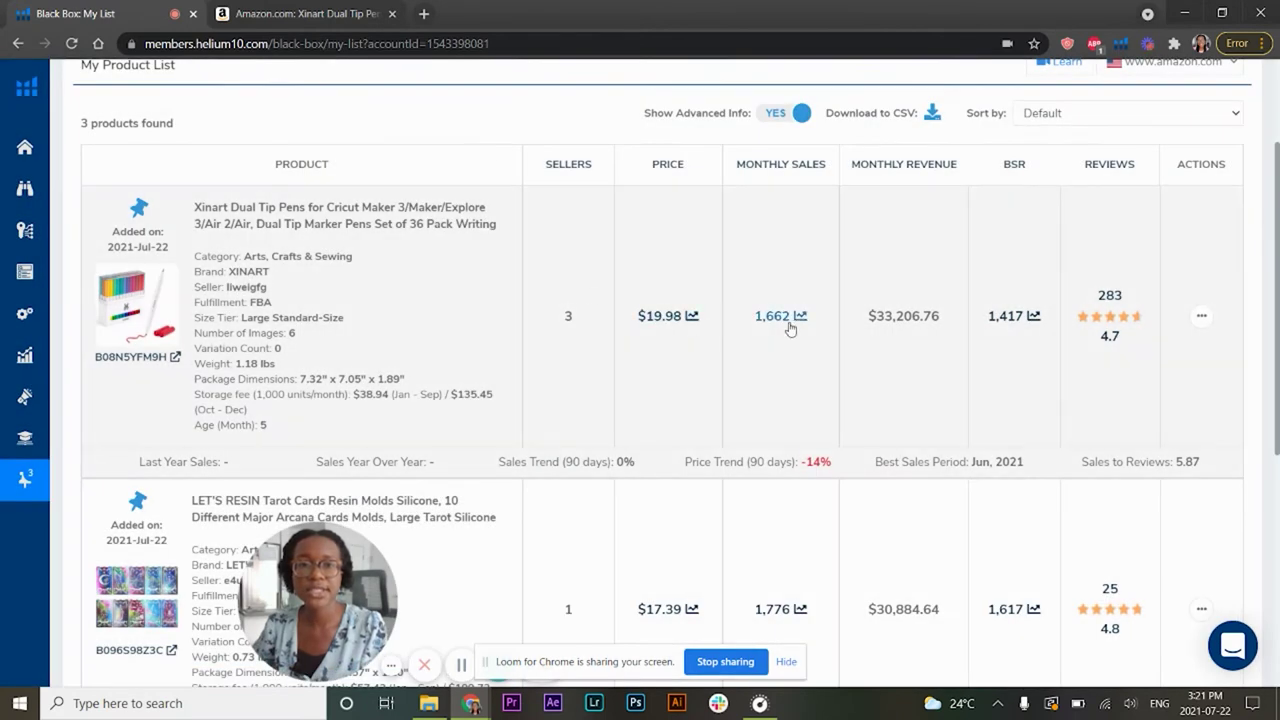
- Review the pens' all-time monthly sales chart and best sellers rank history chart
{"action": "left_click", "coordinate": [800, 318]}
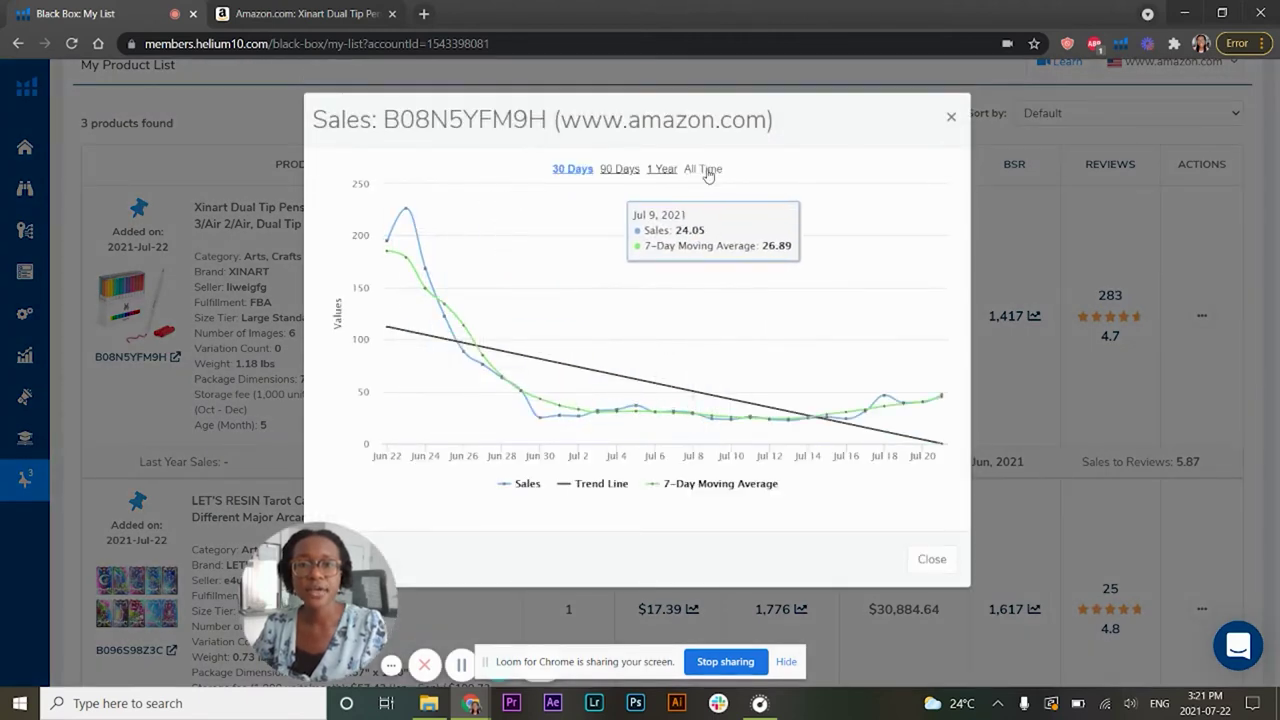
{"action": "left_click", "coordinate": [703, 168]}
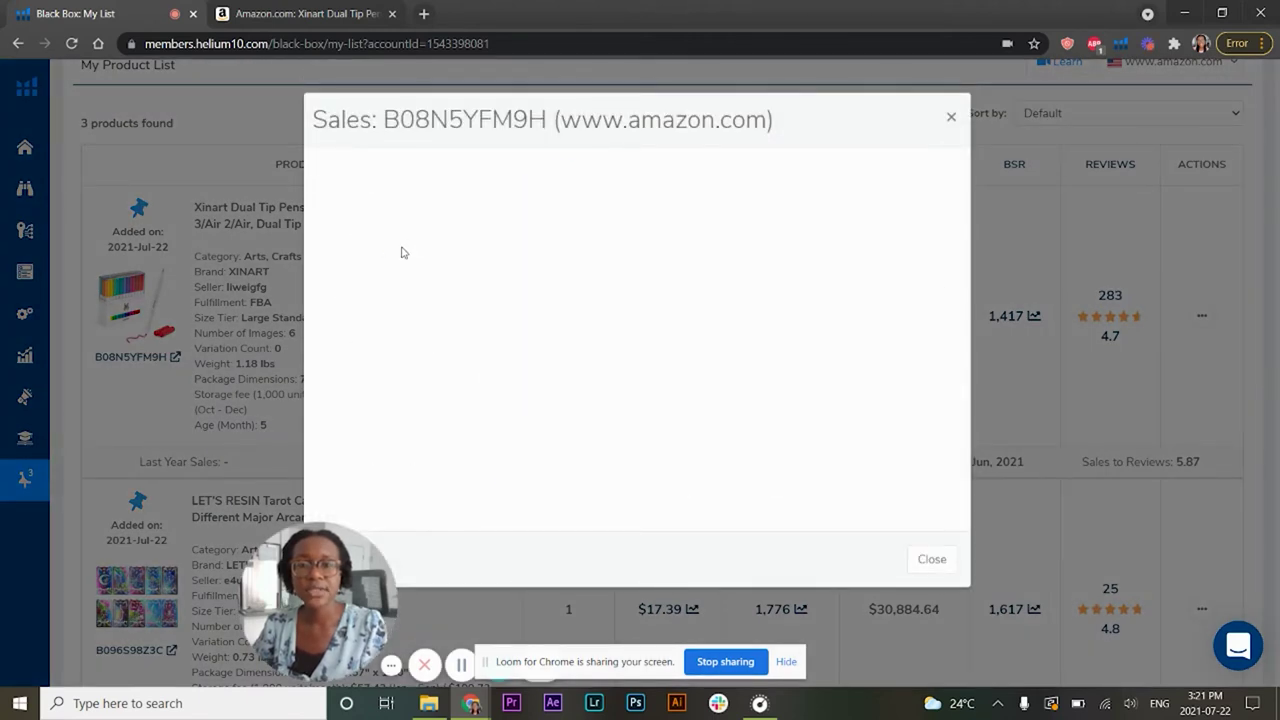
{"action": "left_click", "coordinate": [952, 117]}
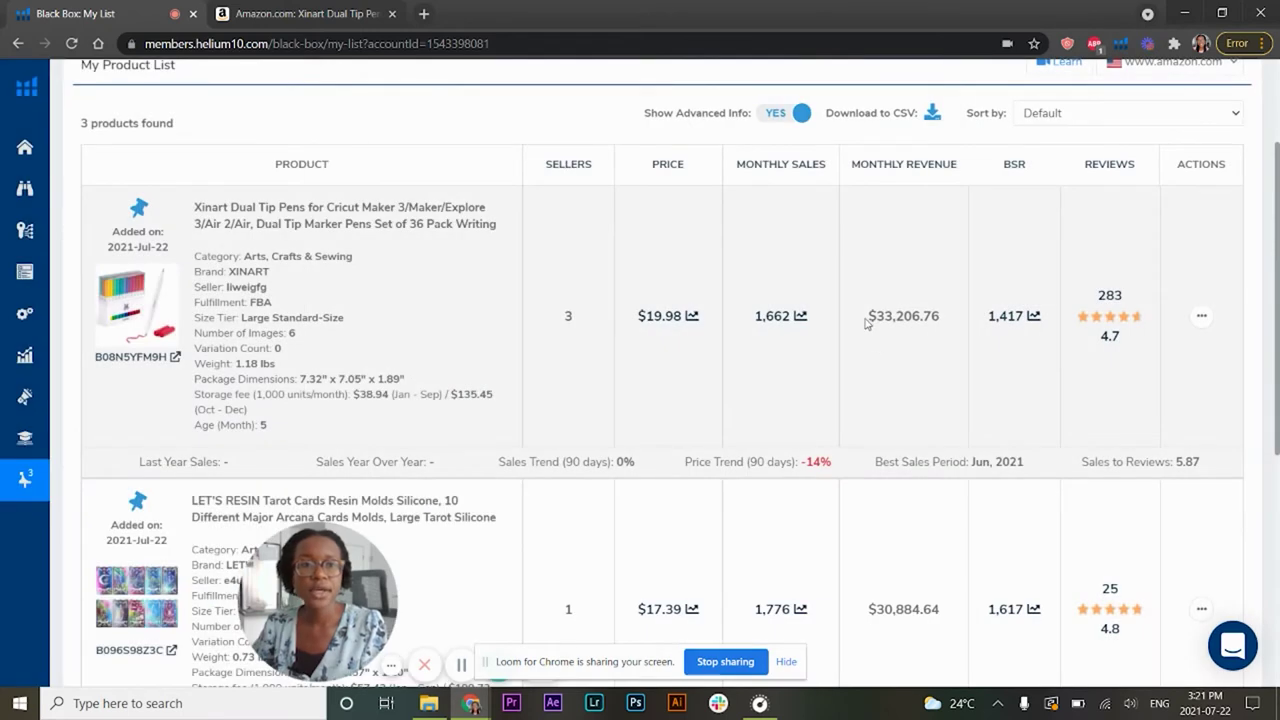
{"action": "left_click", "coordinate": [1034, 316]}
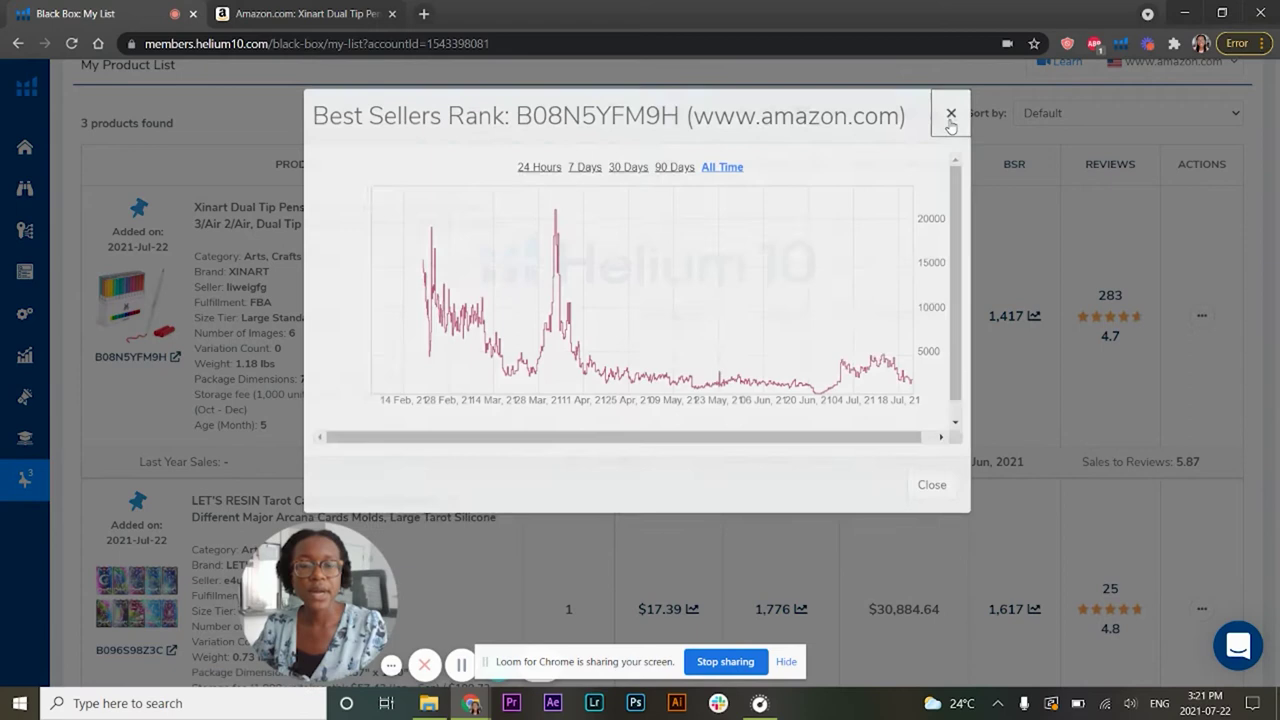
{"action": "left_click", "coordinate": [951, 117]}
{"action": "scroll", "coordinate": [705, 363], "scroll_direction": "down", "scroll_amount": 2}
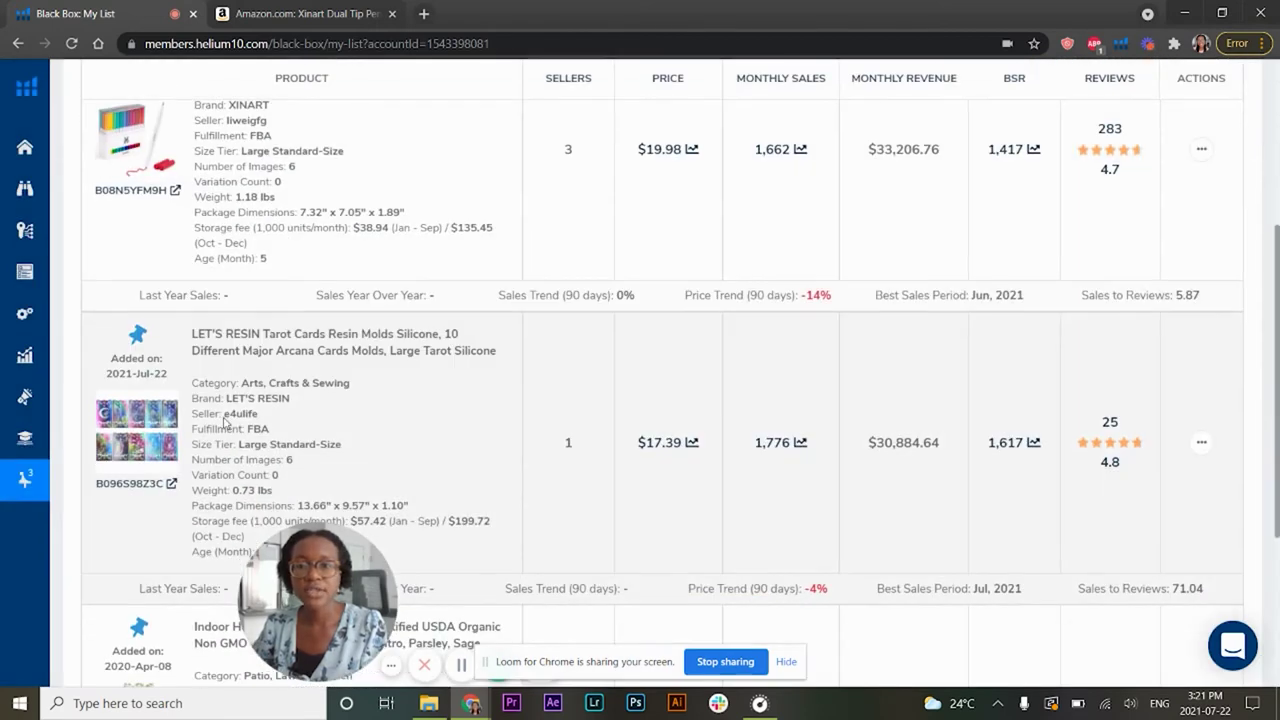
{"action": "scroll", "coordinate": [216, 418], "scroll_direction": "up", "scroll_amount": 4}
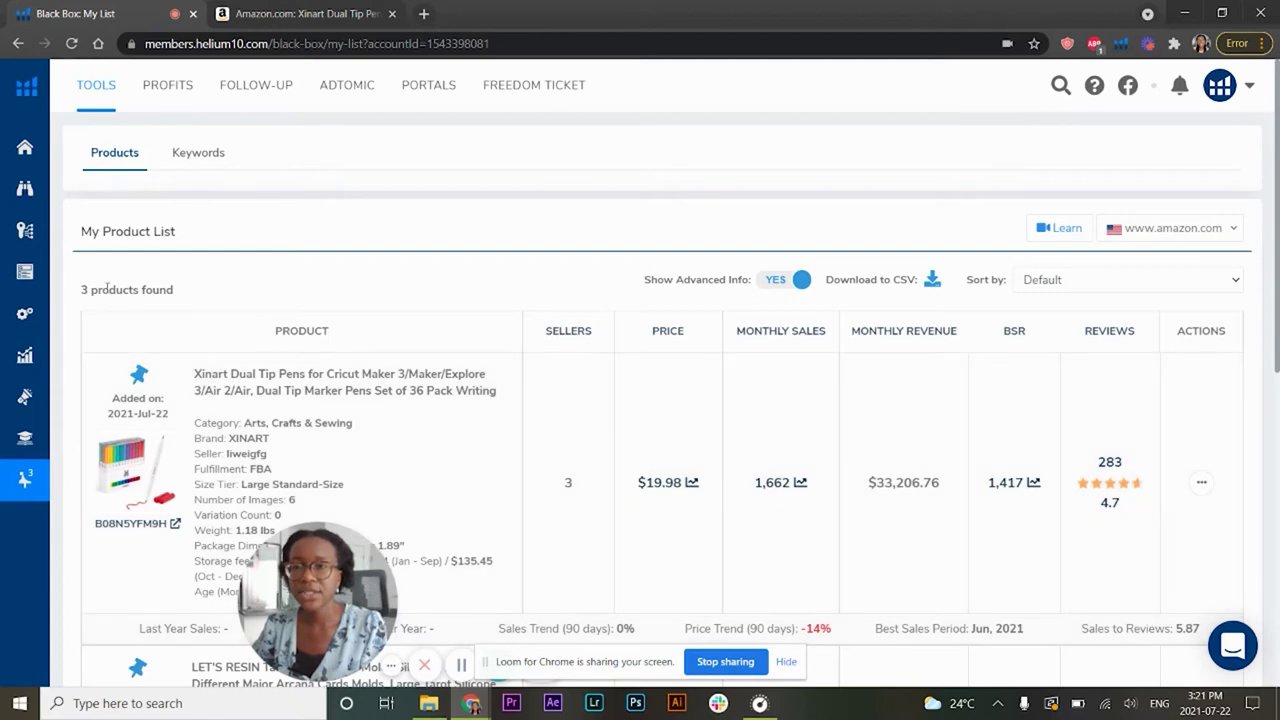
{"action": "mouse_move", "coordinate": [38, 230]}
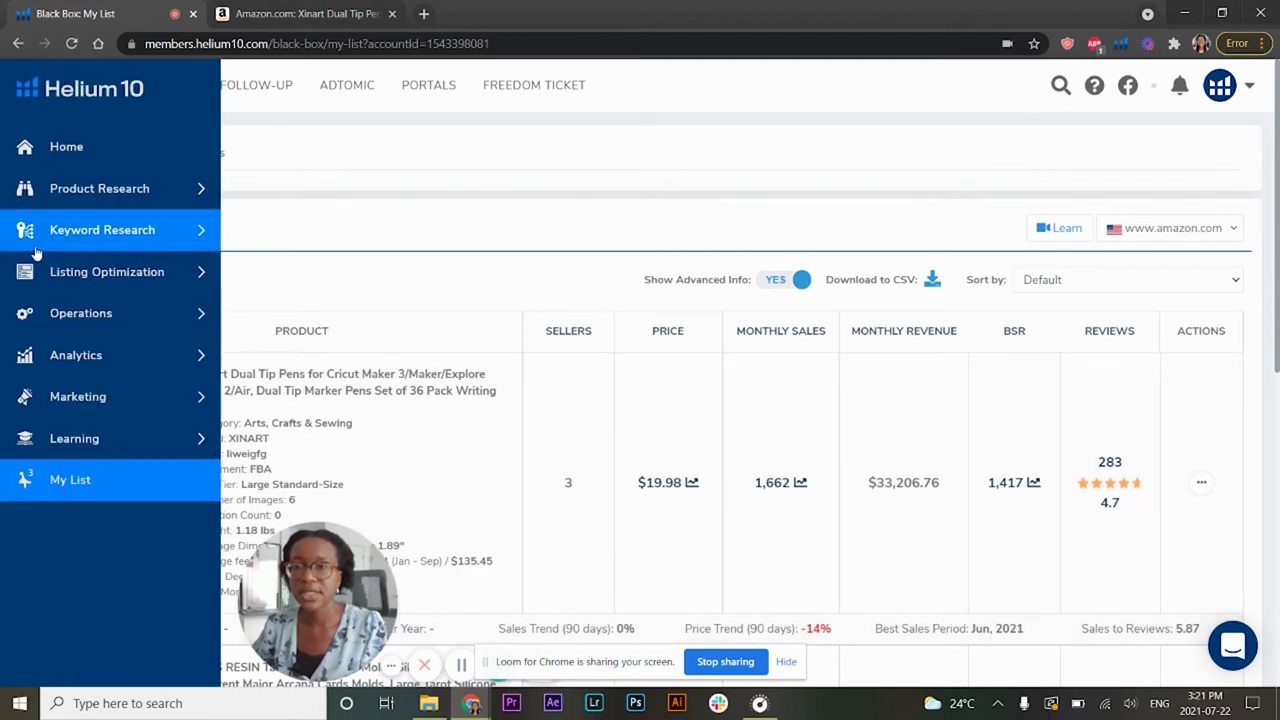
- Open Cerebro from the Keyword Research tools
{"action": "left_click", "coordinate": [120, 248]}
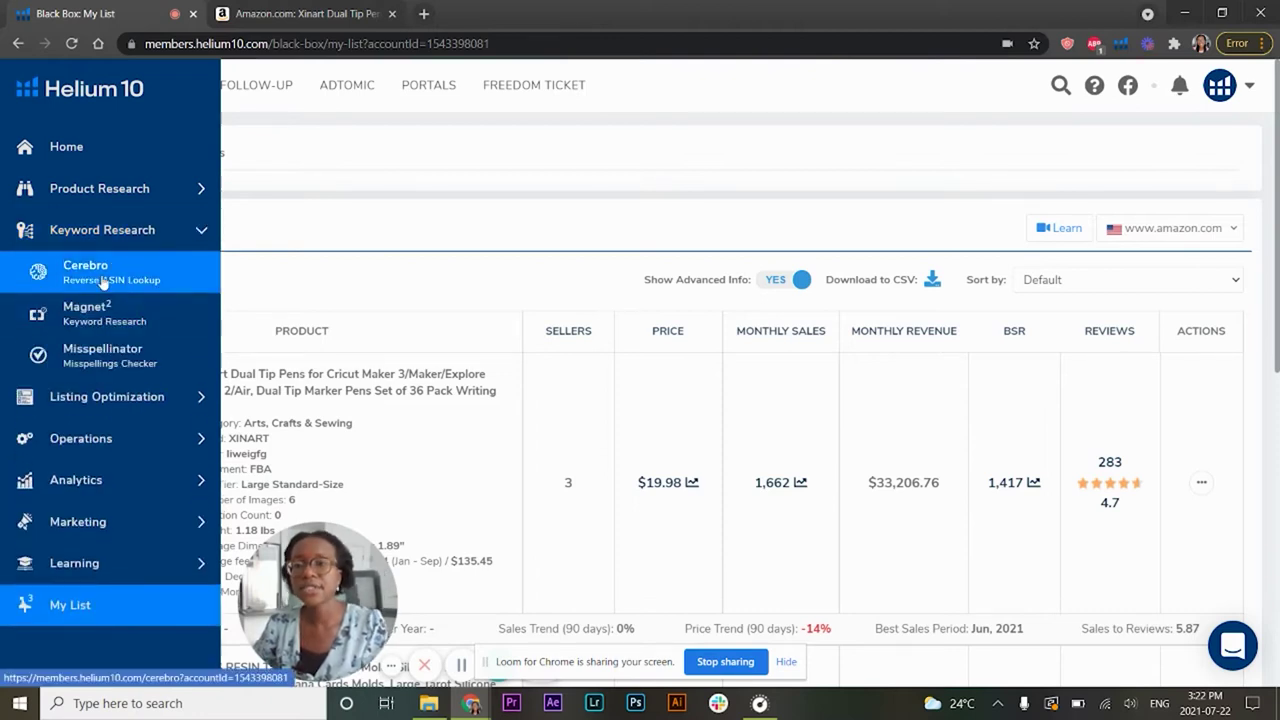
{"action": "left_click", "coordinate": [104, 282]}
{"action": "left_click_drag", "start_coordinate": [80, 150], "coordinate": [186, 155]}
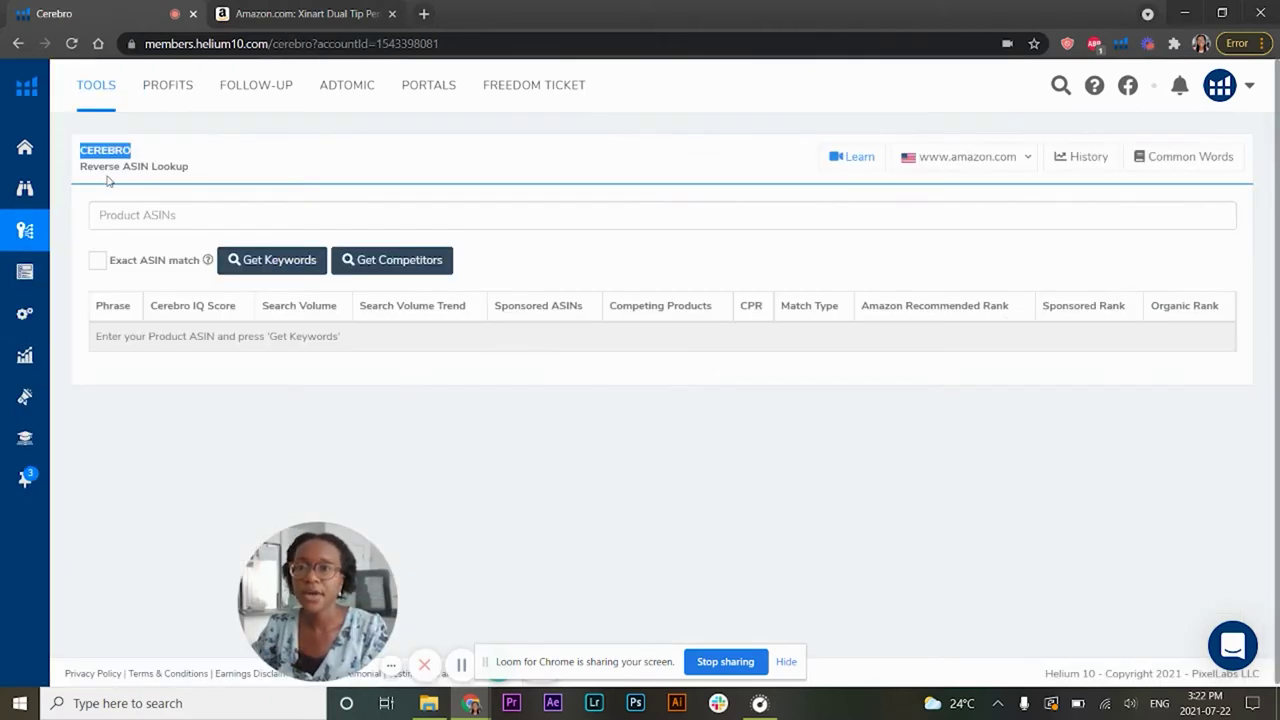
{"action": "left_click", "coordinate": [175, 160]}
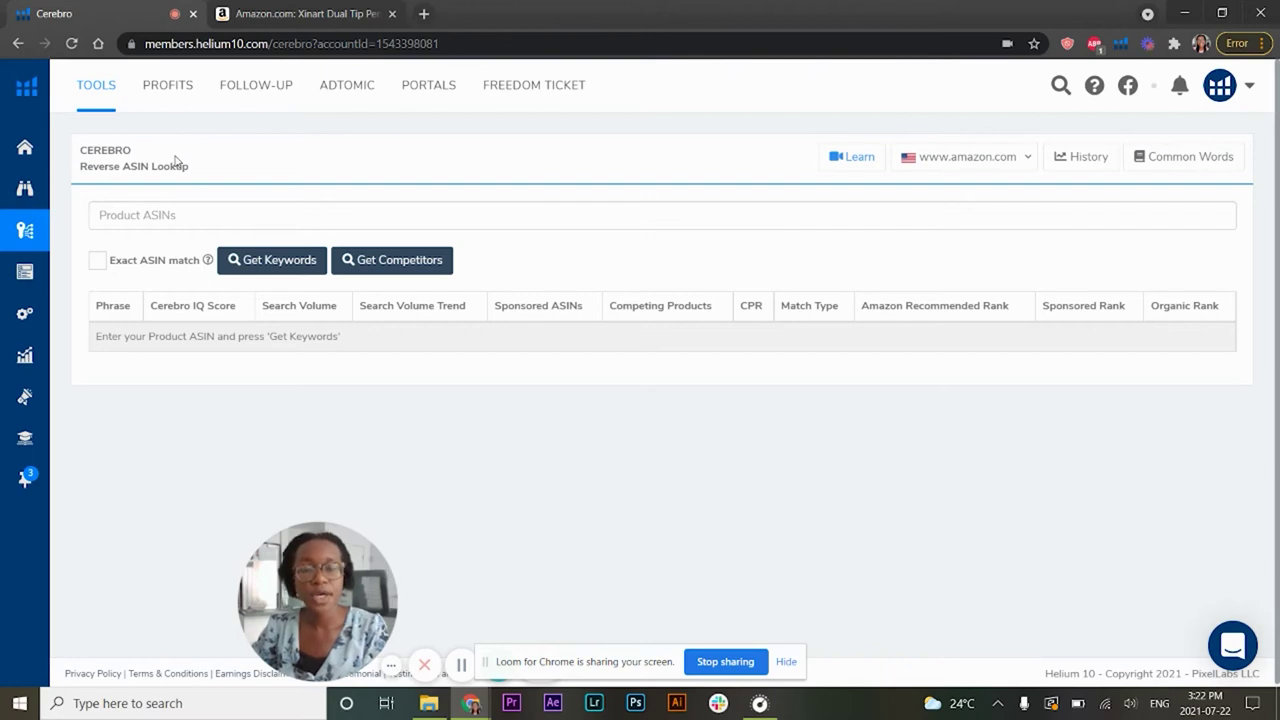
- Paste ASIN B08N5YFM9H into the Product ASINs field and accept it
{"action": "right_click", "coordinate": [162, 212]}
{"action": "left_click", "coordinate": [230, 337]}
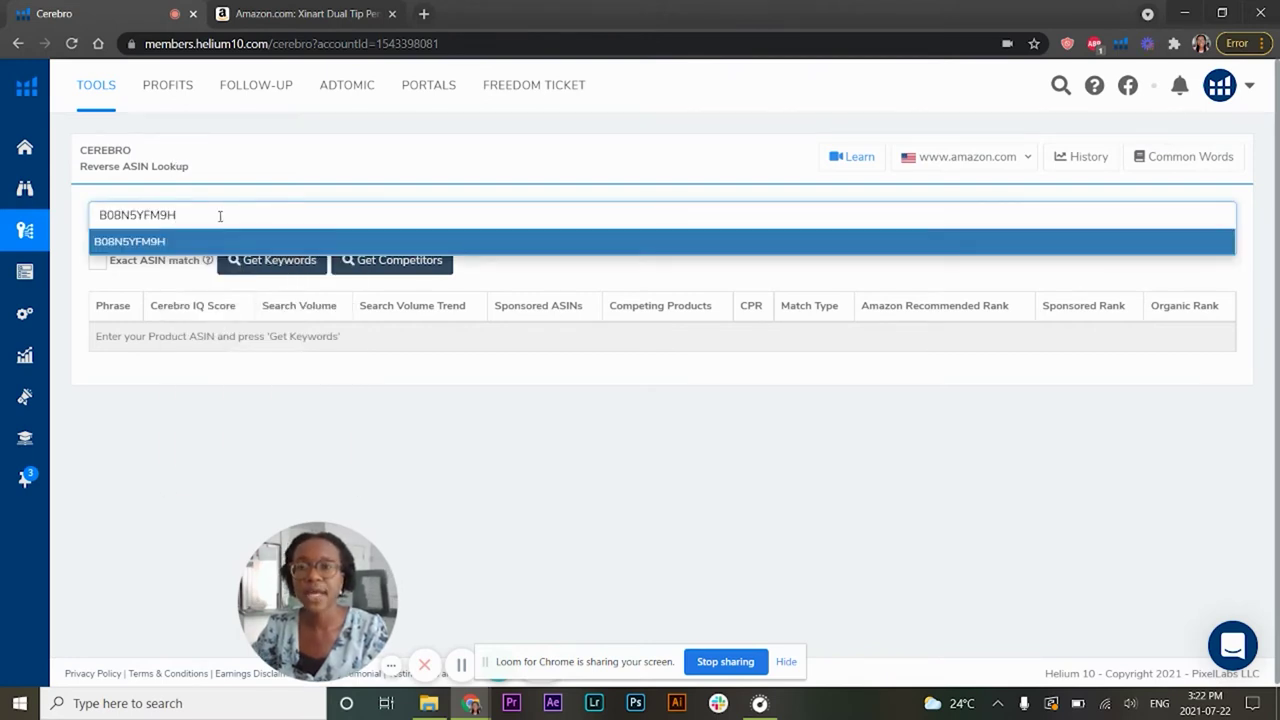
{"action": "left_click", "coordinate": [199, 242]}
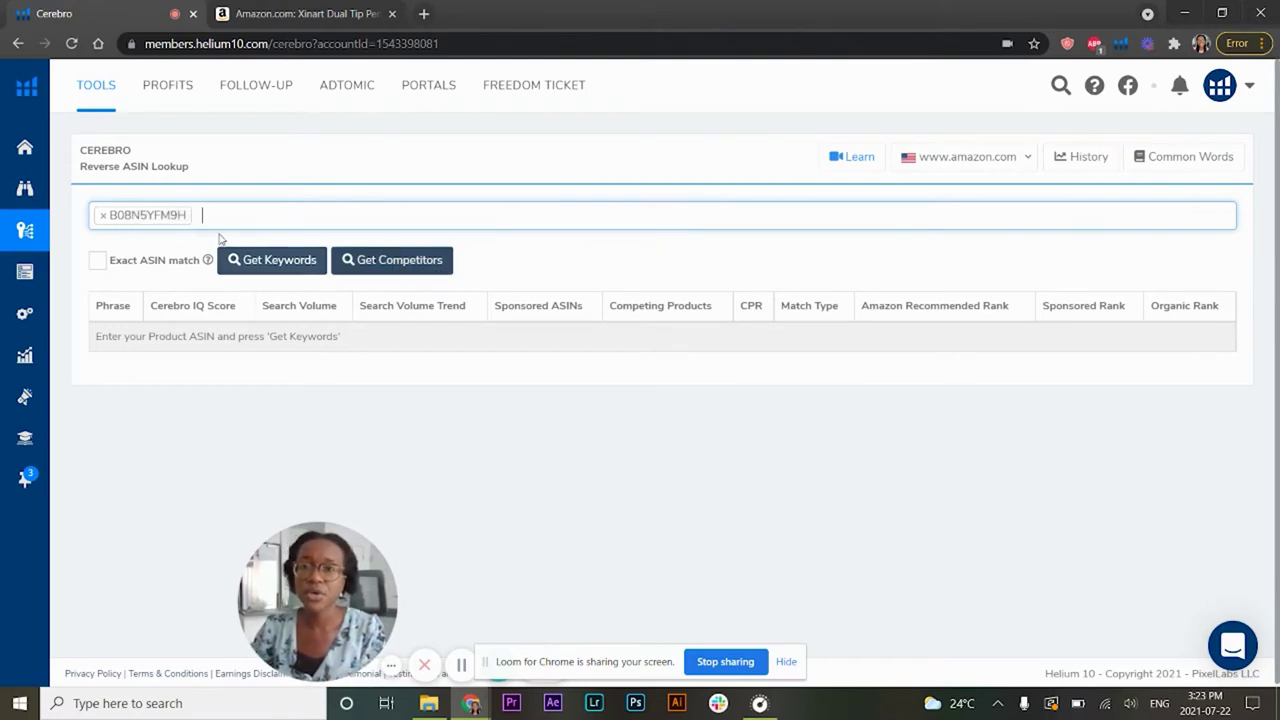
- Load the saved Cerebro results for B08N5YFM9H from history, showing 2,785 keywords
{"action": "left_click", "coordinate": [286, 266]}
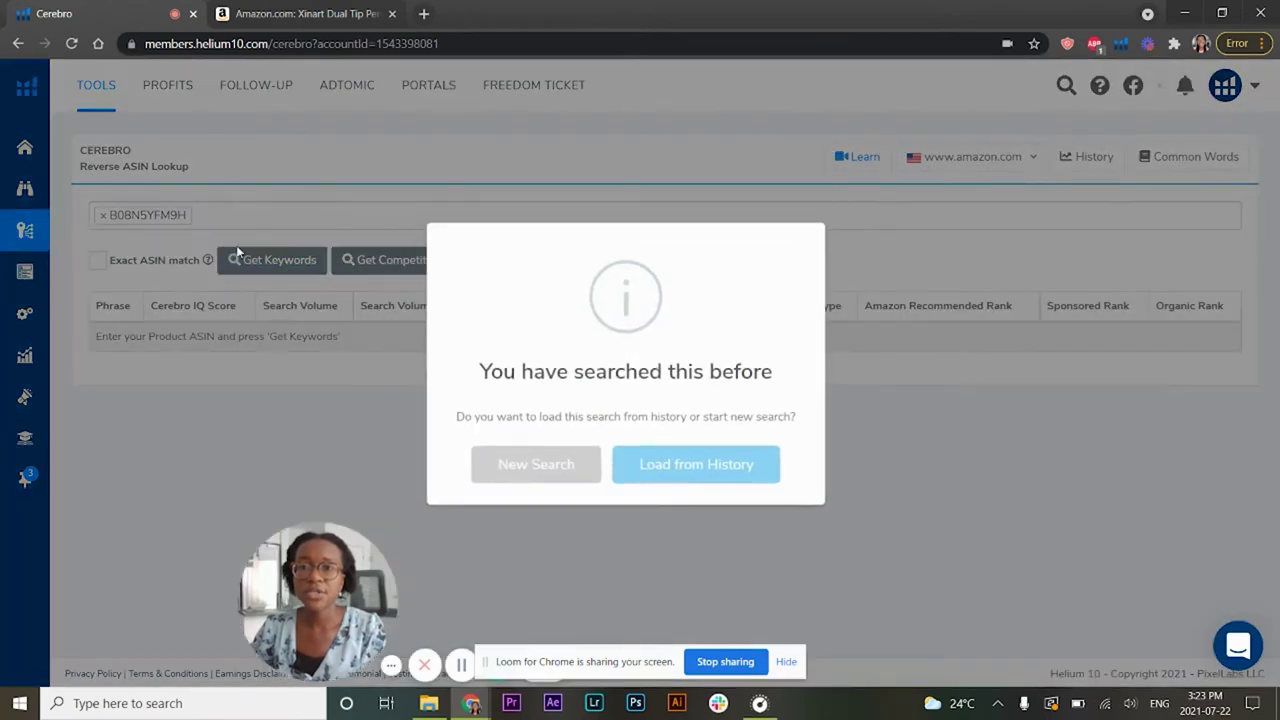
{"action": "left_click", "coordinate": [663, 463]}
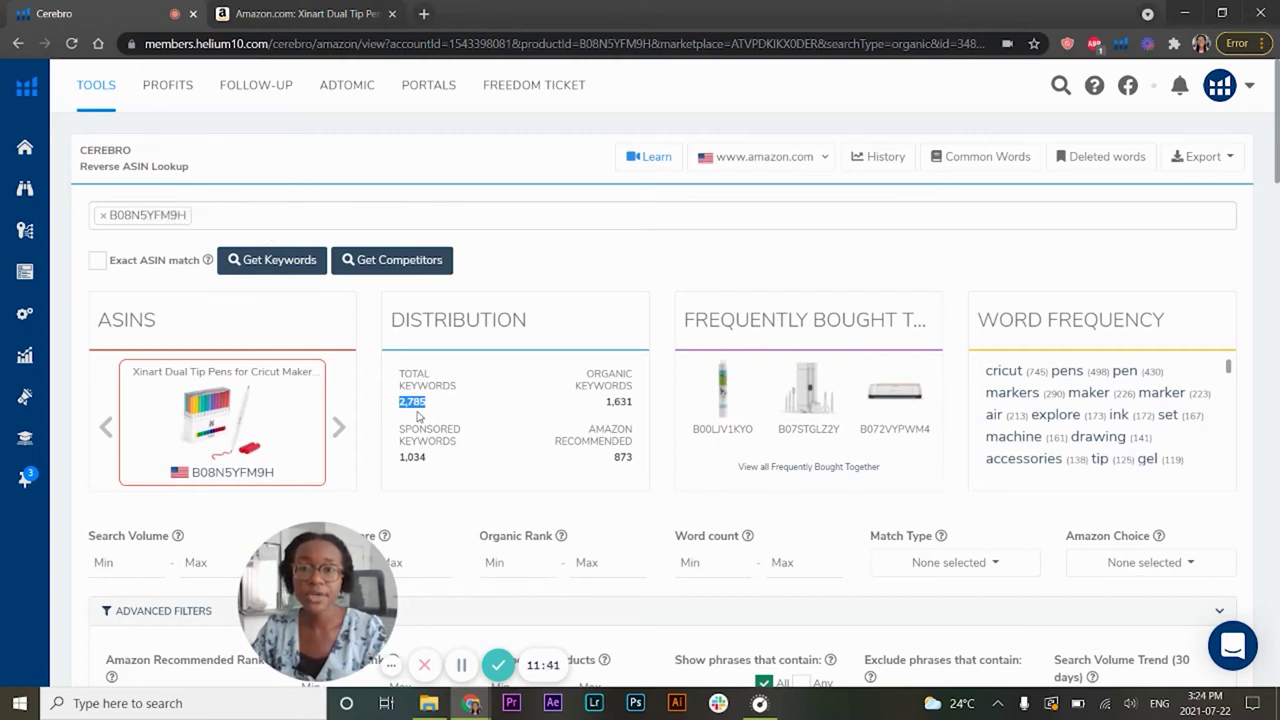
{"action": "scroll", "coordinate": [330, 389], "scroll_direction": "down", "scroll_amount": 2}
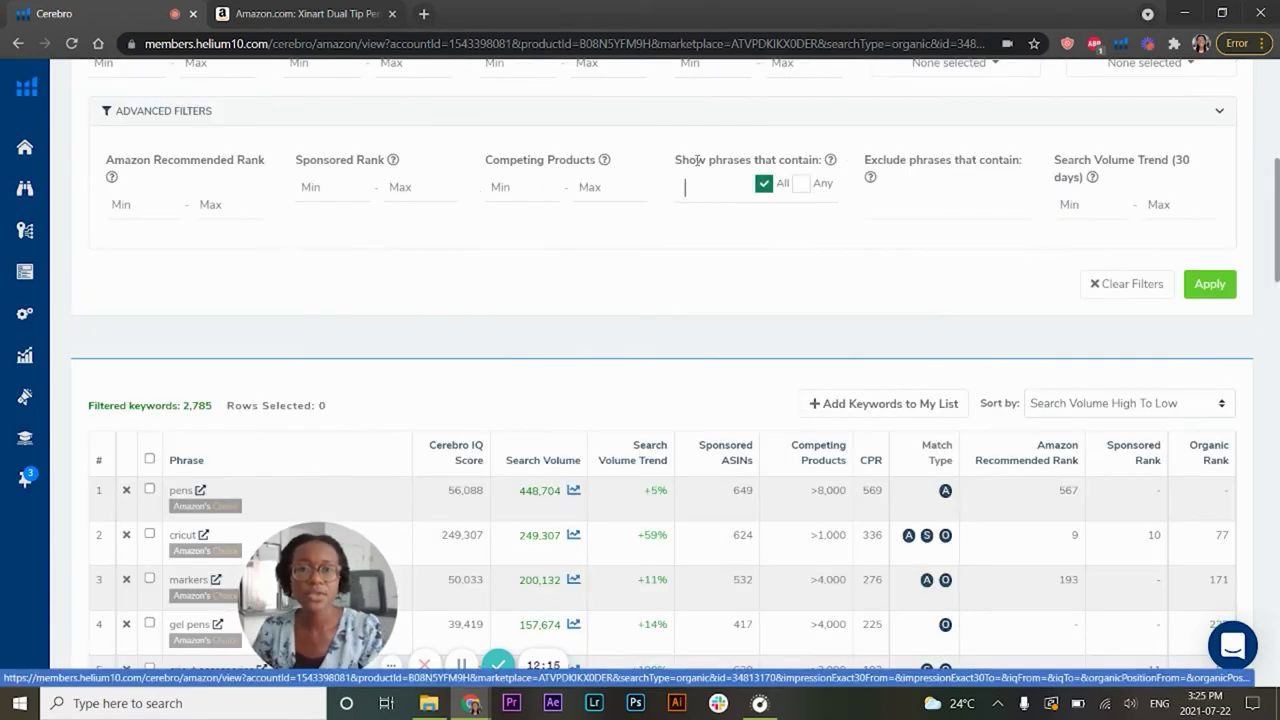
- Filter Cerebro to phrases containing 'cricut, pen'
{"action": "left_click_drag", "start_coordinate": [676, 160], "coordinate": [826, 165]}
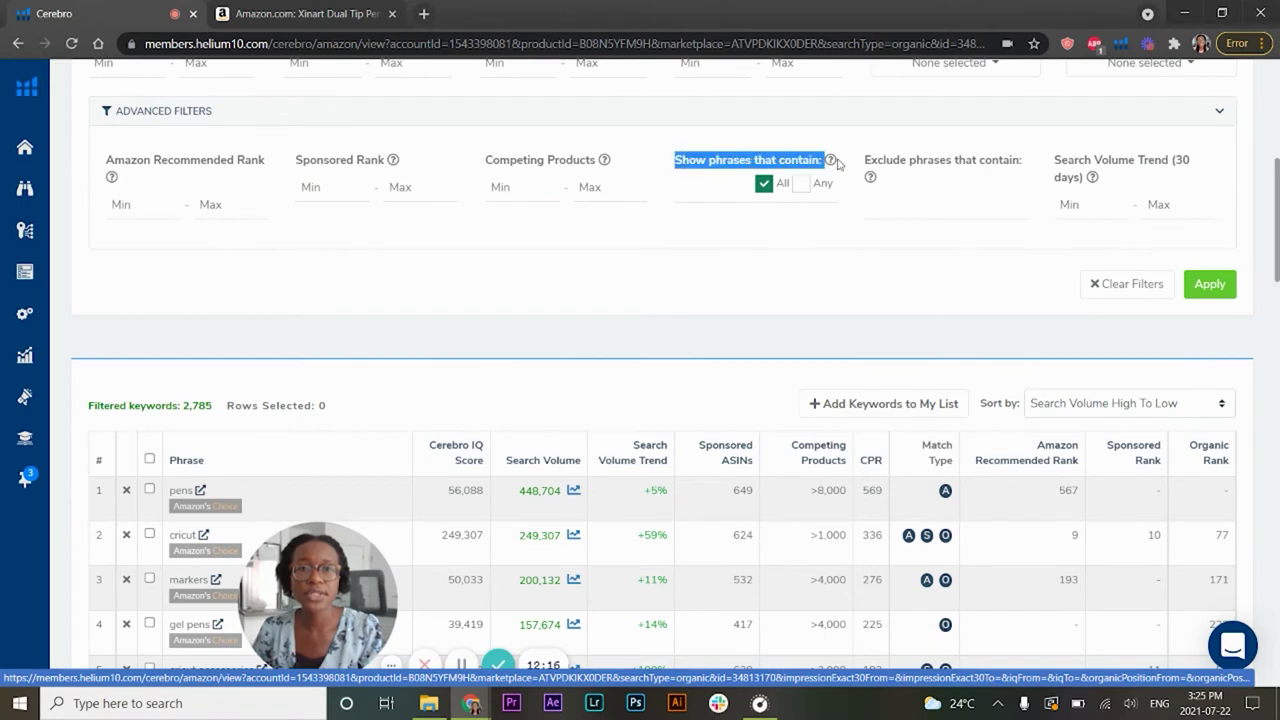
{"action": "left_click", "coordinate": [727, 191]}
{"action": "type", "text": "ru"}
{"action": "key", "text": "BackSpace"}
{"action": "key", "text": "BackSpace"}
{"action": "type", "text": "cricut"}
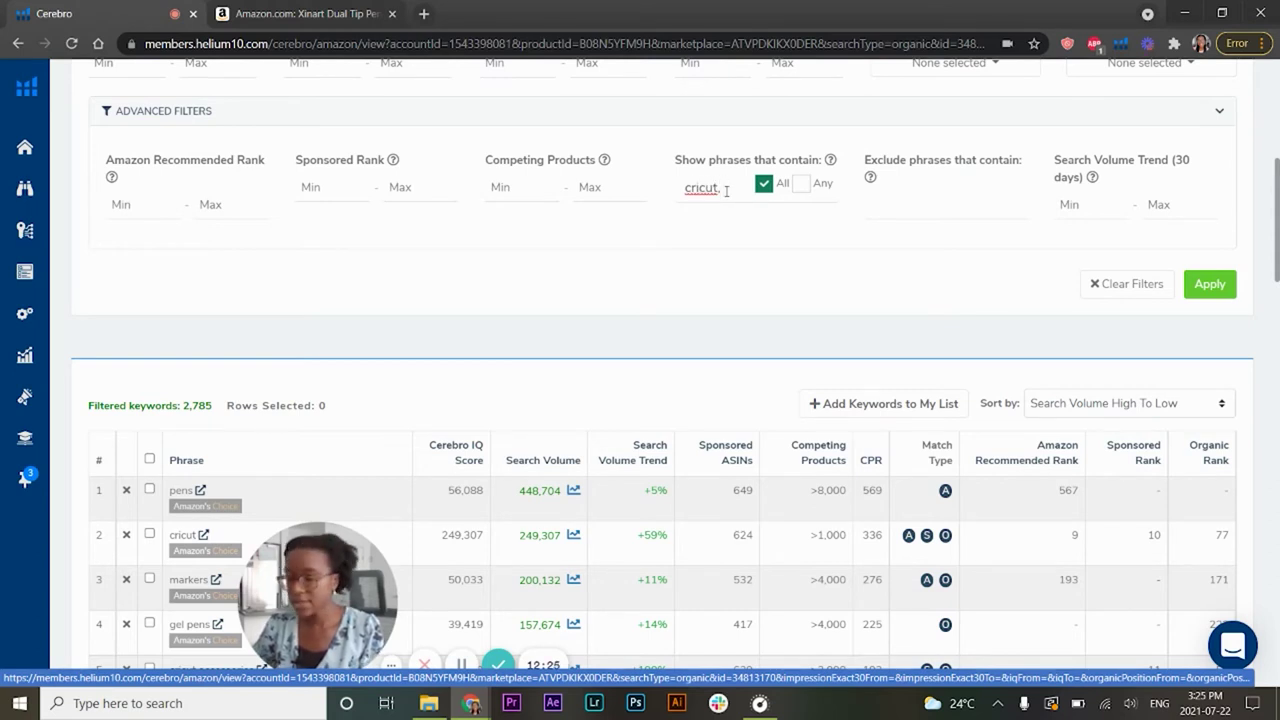
{"action": "type", "text": ", pen"}
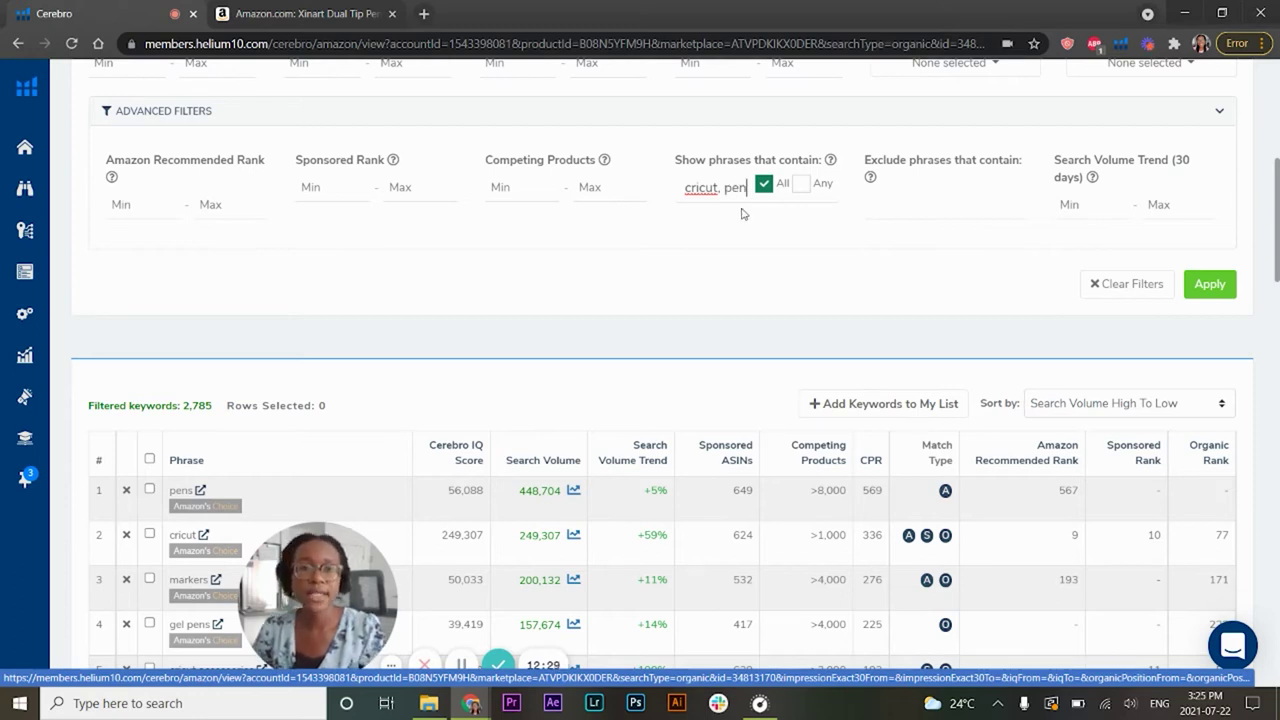
{"action": "key", "text": "Return"}
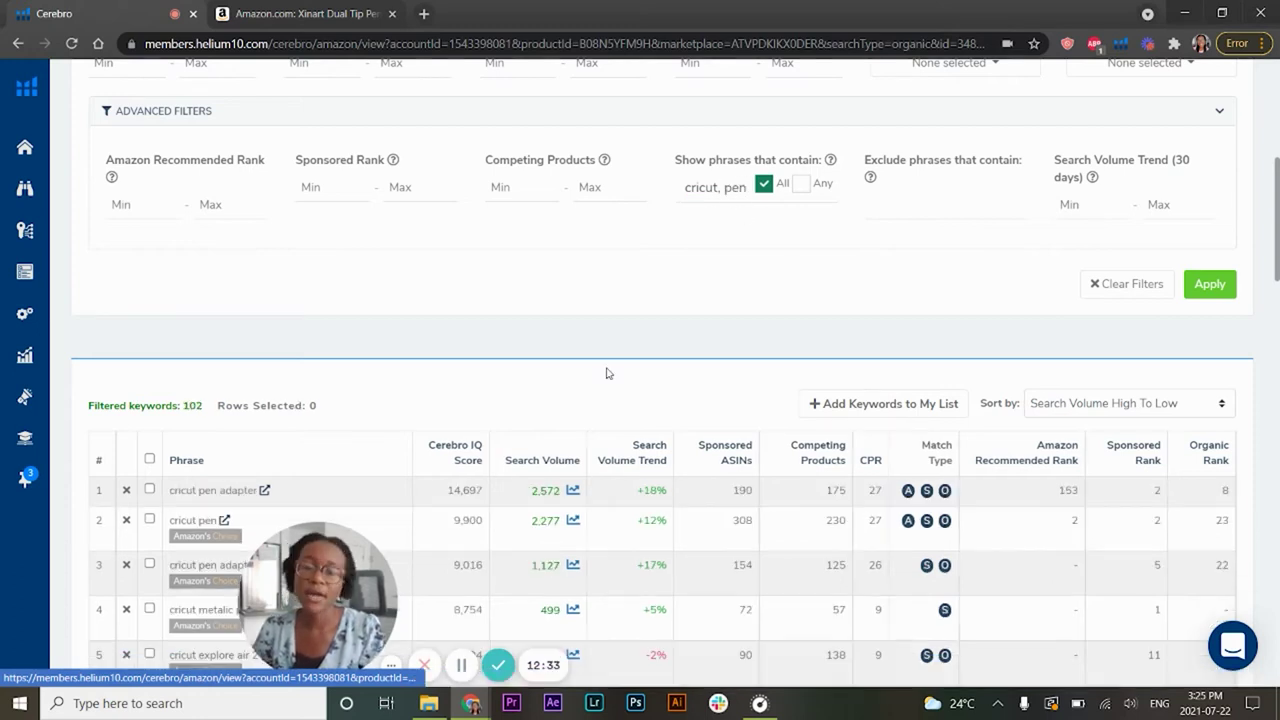
- Check the 102 filtered keywords, topped by cricut pen adapter at 2,572 searches
{"action": "scroll", "coordinate": [606, 373], "scroll_direction": "down", "scroll_amount": 2}
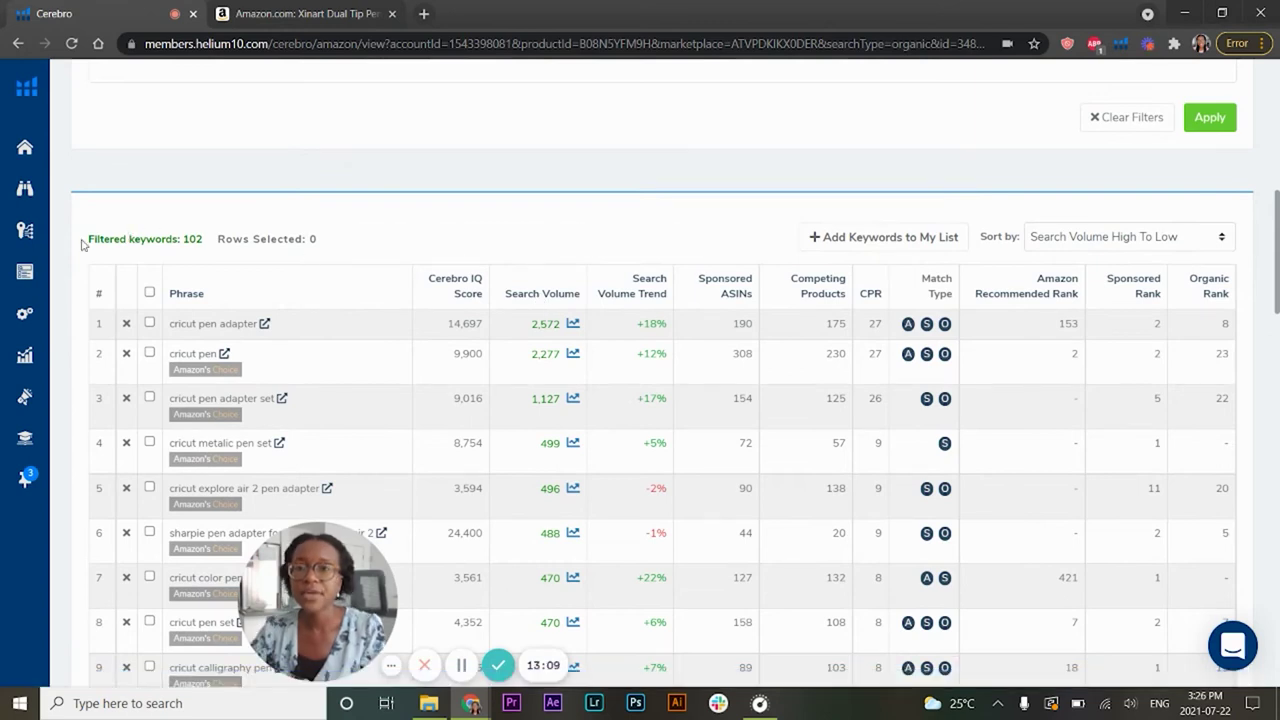
{"action": "left_click_drag", "start_coordinate": [82, 245], "coordinate": [208, 252]}
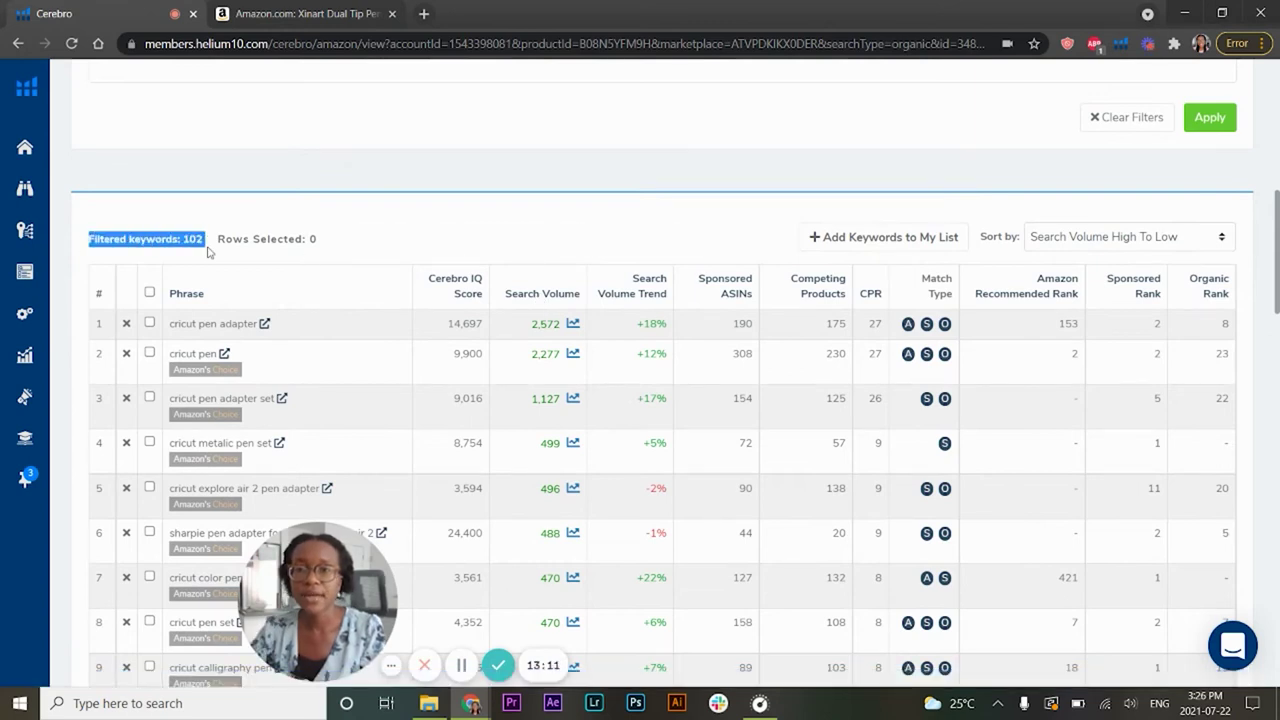
{"action": "left_click", "coordinate": [345, 262]}
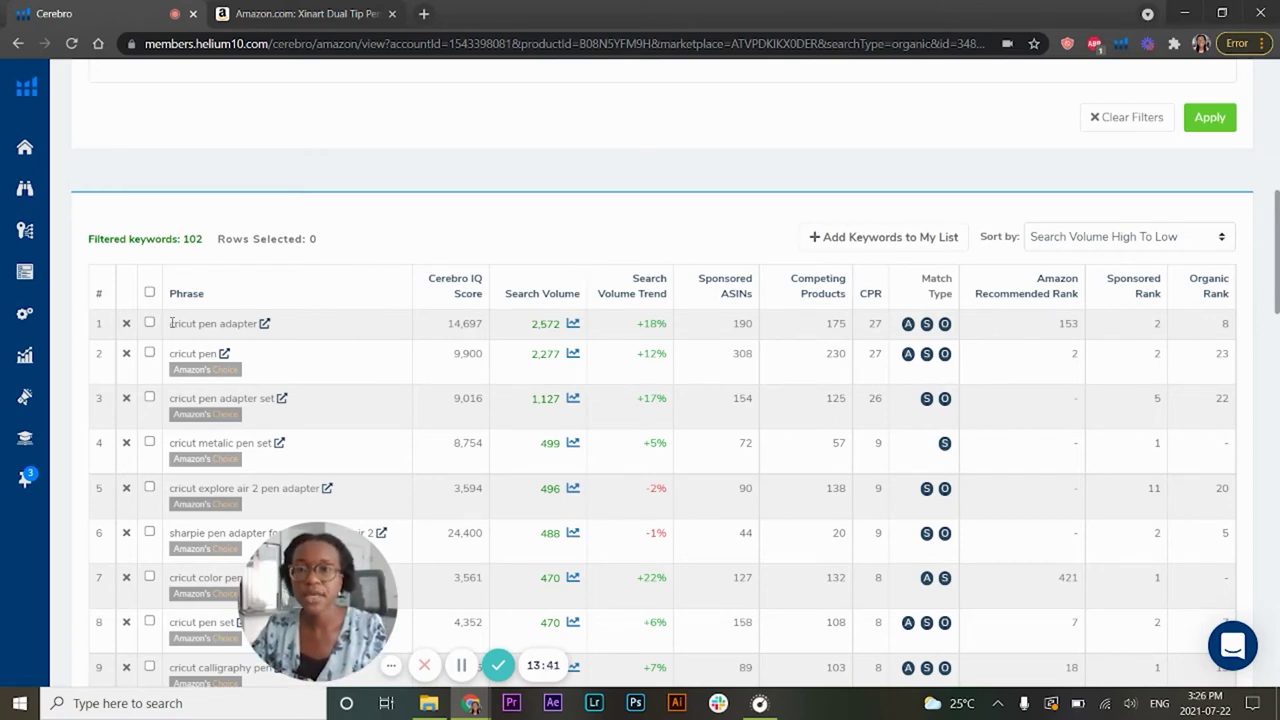
{"action": "left_click_drag", "start_coordinate": [172, 323], "coordinate": [213, 324]}
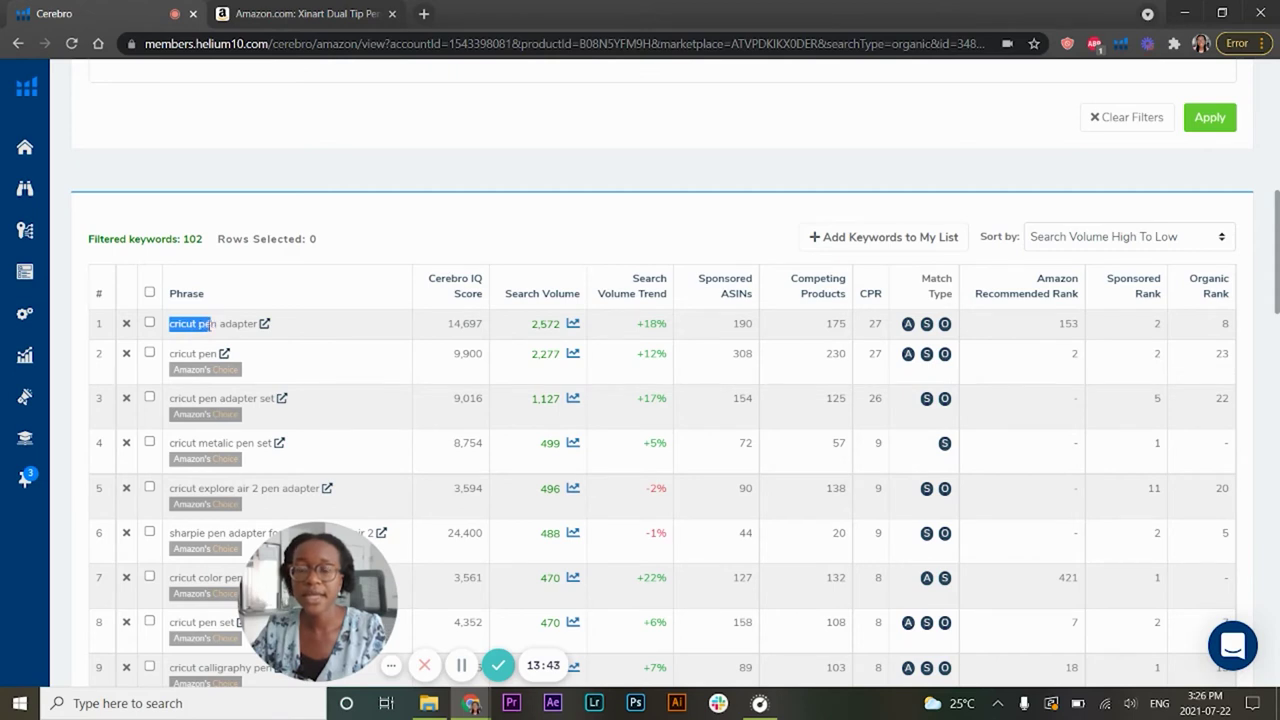
{"action": "left_click_drag", "start_coordinate": [531, 324], "coordinate": [561, 325]}
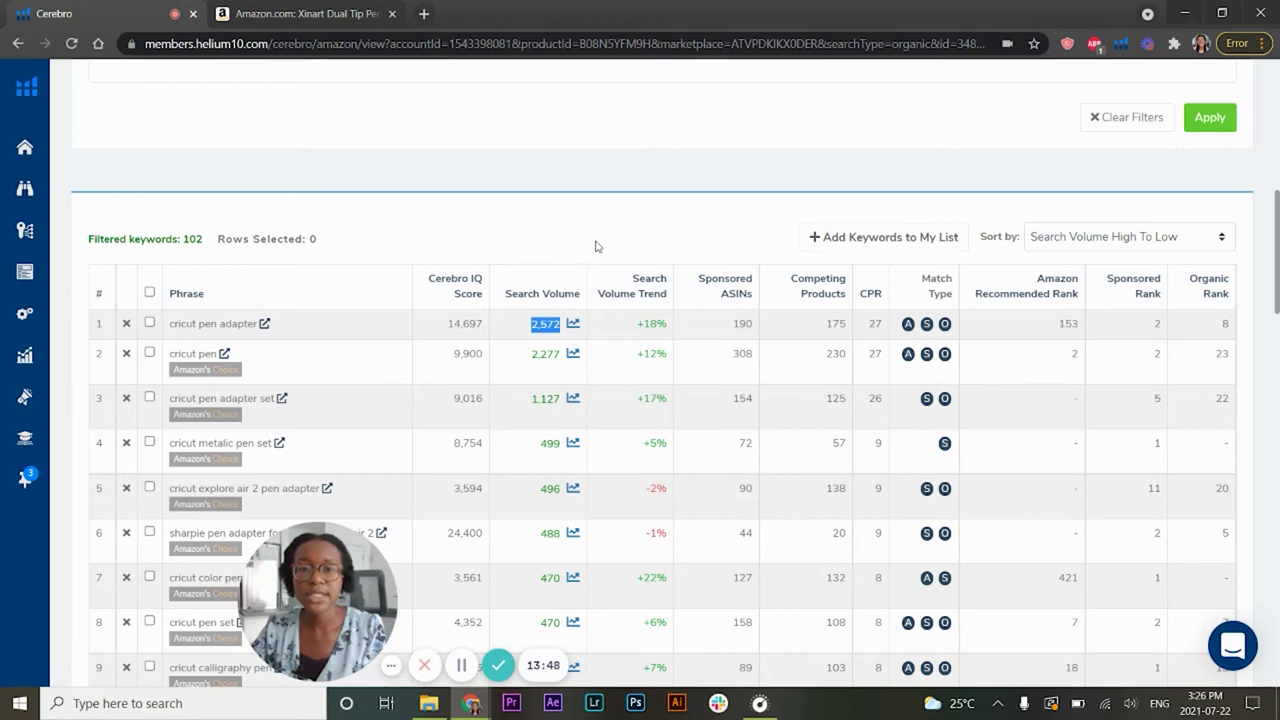
{"action": "left_click", "coordinate": [572, 326]}
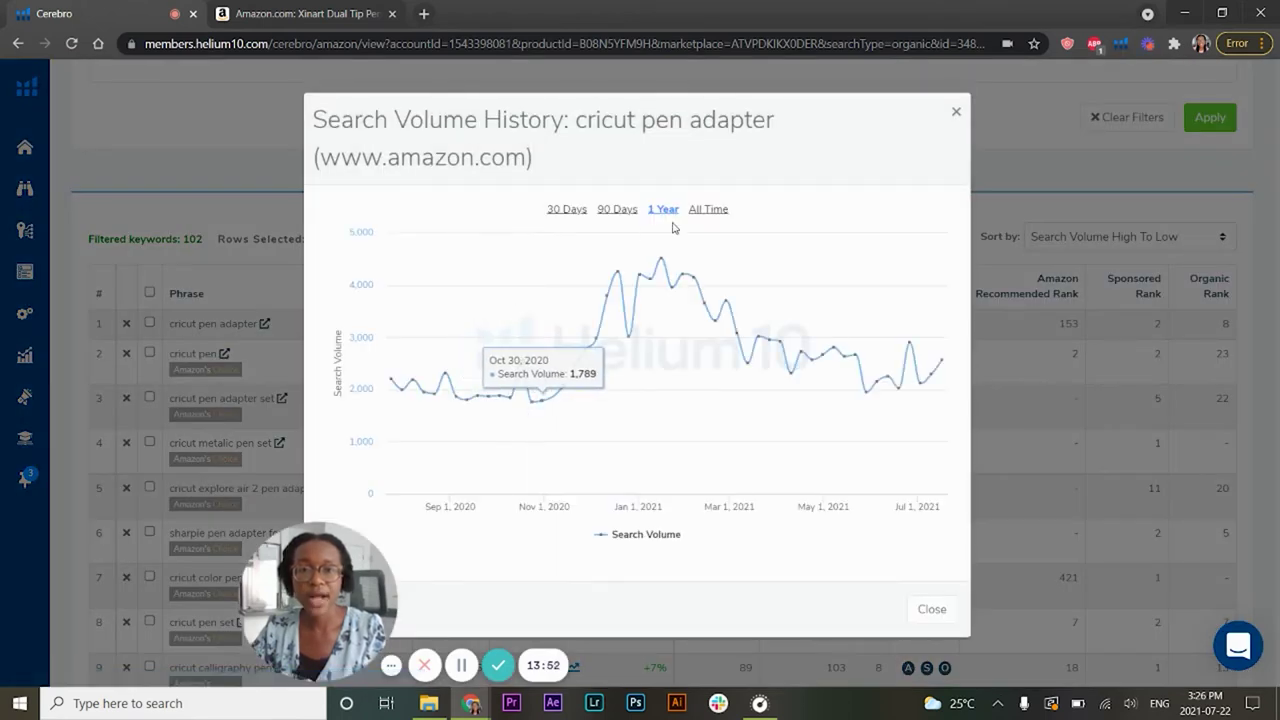
{"action": "left_click", "coordinate": [708, 209]}
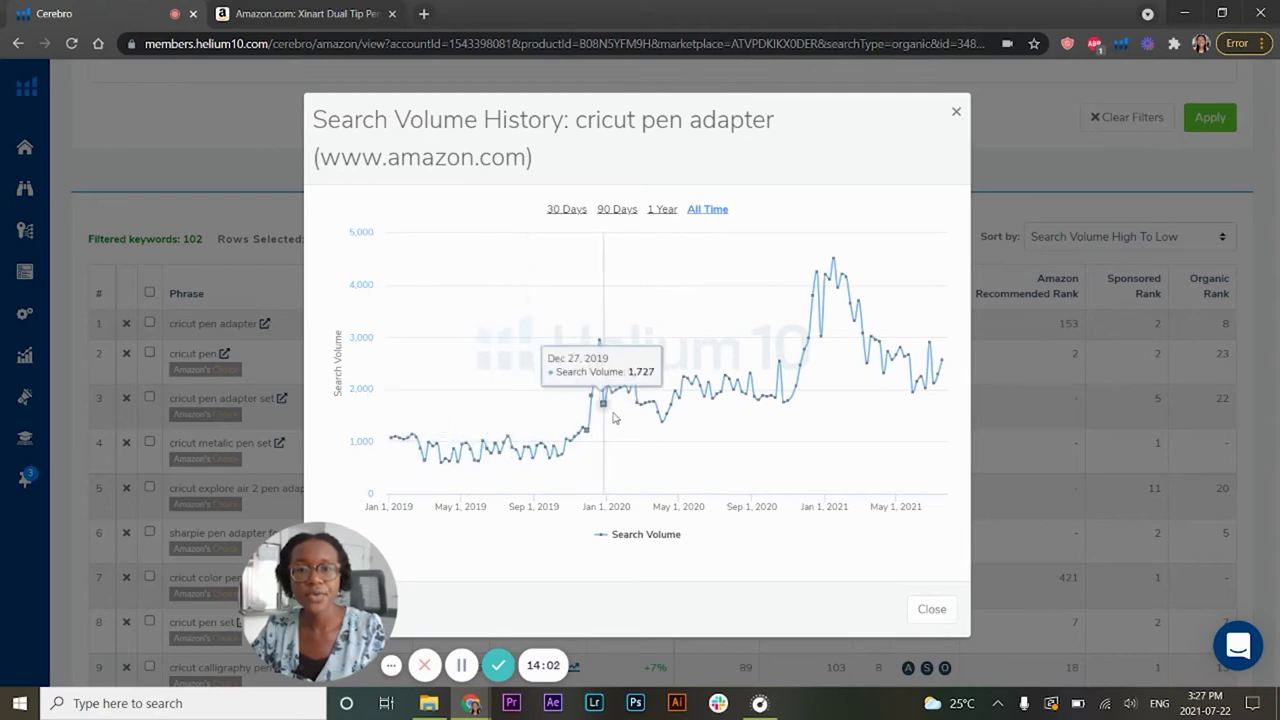
{"action": "left_click", "coordinate": [973, 197]}
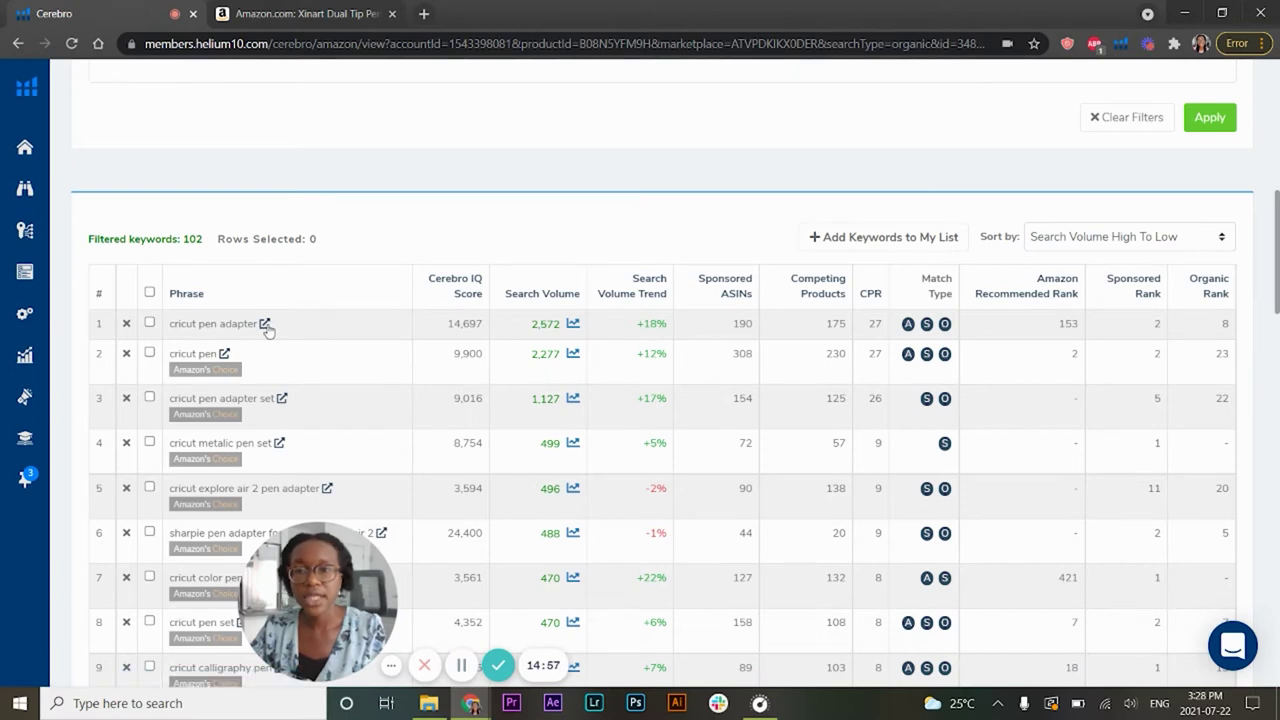
{"action": "left_click", "coordinate": [266, 324]}
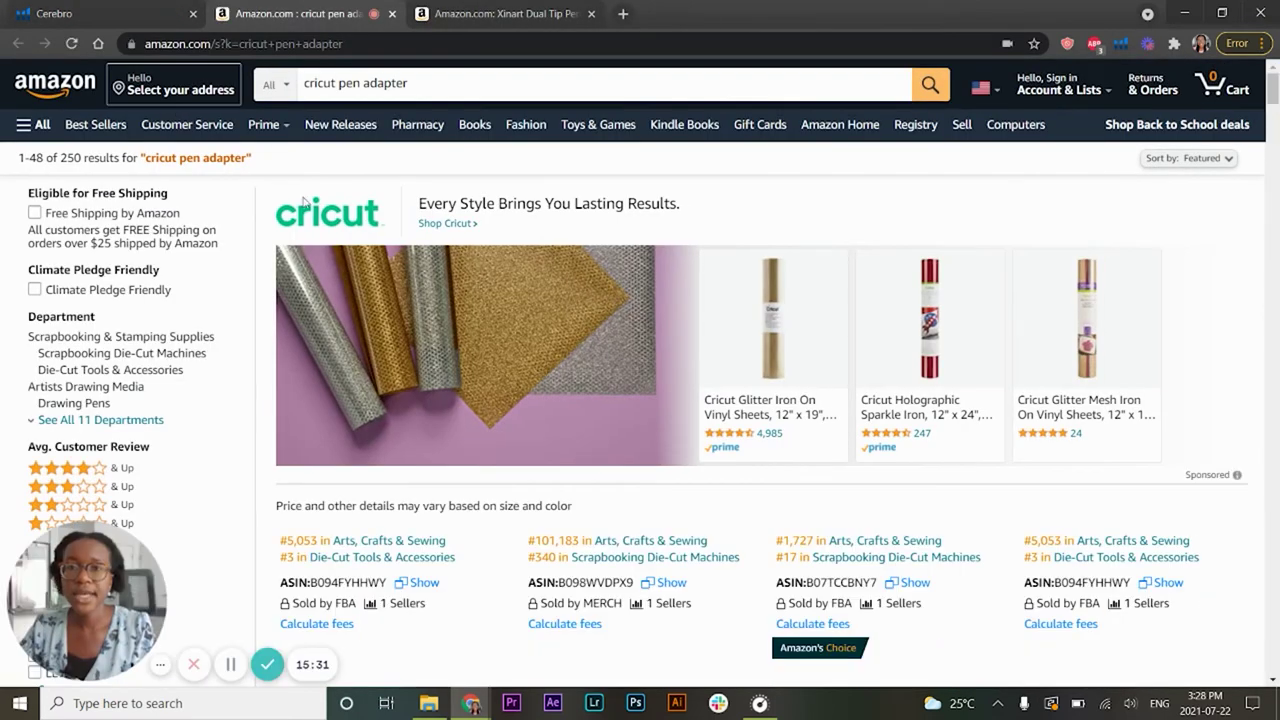
{"action": "left_click", "coordinate": [216, 95]}
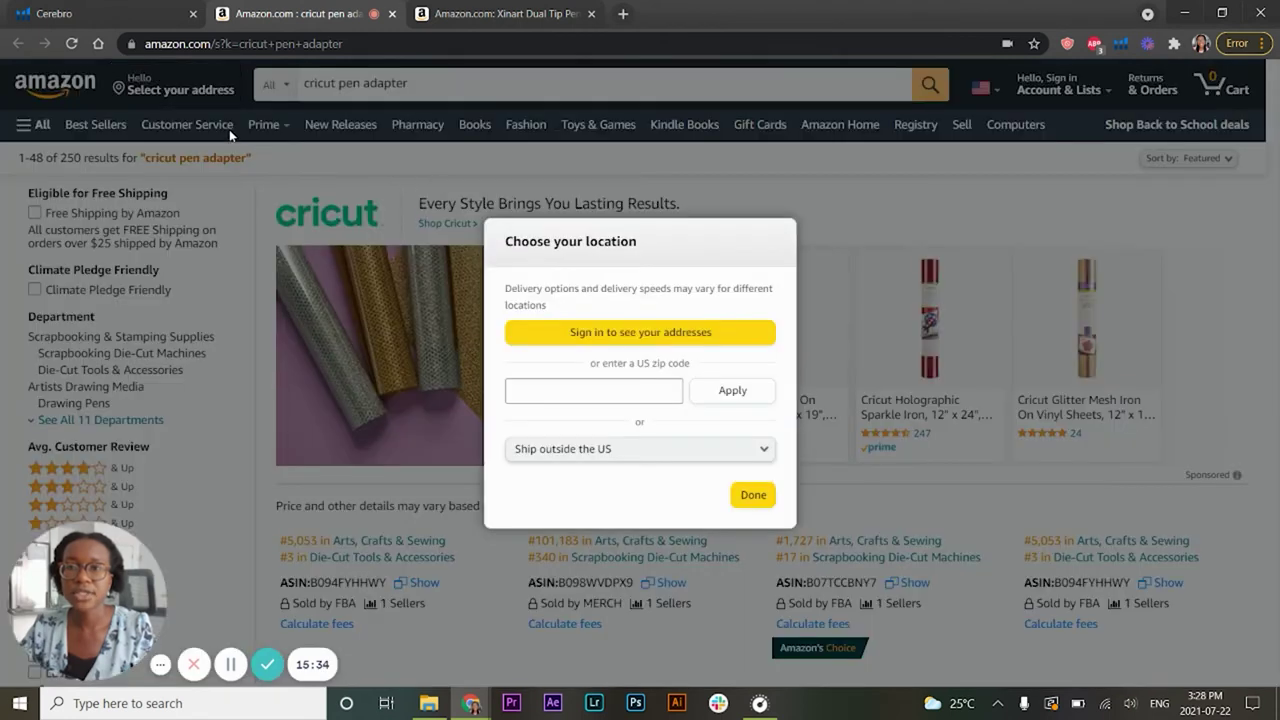
{"action": "left_click", "coordinate": [622, 393]}
{"action": "type", "text": "10001"}
{"action": "left_click", "coordinate": [720, 391]}
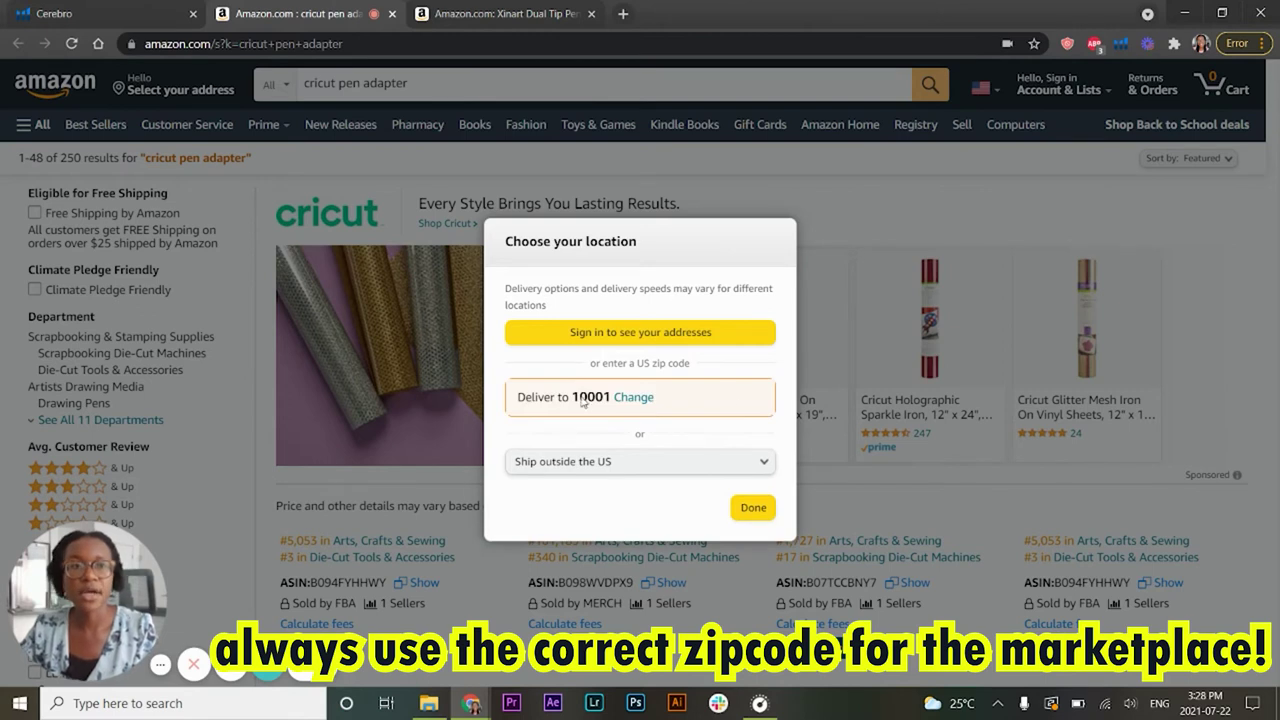
{"action": "left_click", "coordinate": [753, 507]}
{"action": "left_click_drag", "start_coordinate": [17, 158], "coordinate": [100, 160]}
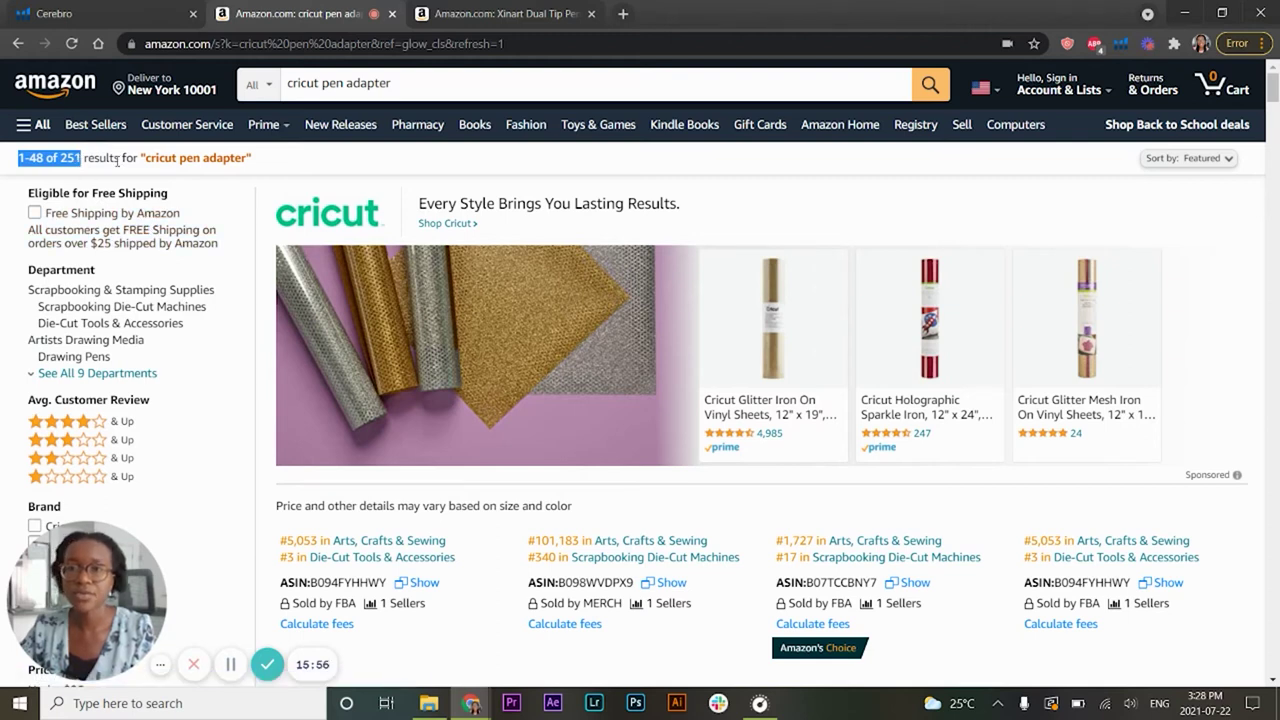
{"action": "left_click_drag", "start_coordinate": [115, 160], "coordinate": [62, 158]}
{"action": "left_click", "coordinate": [35, 172]}
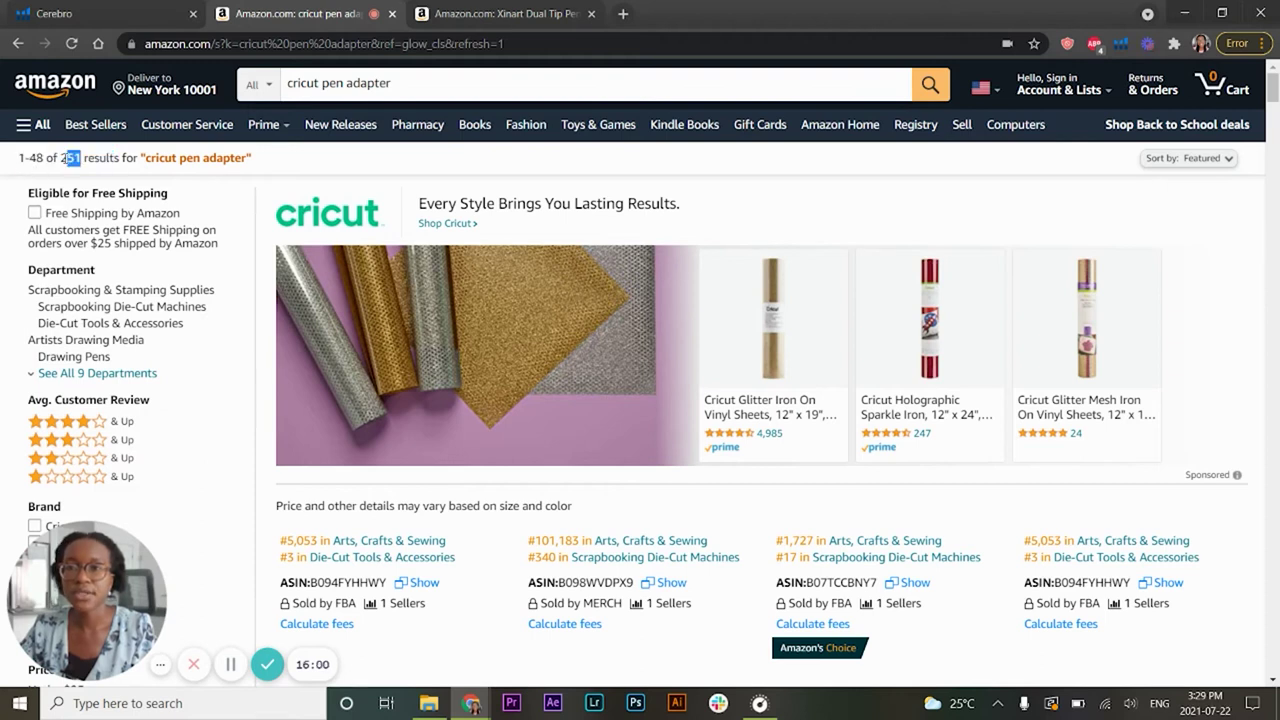
{"action": "left_click", "coordinate": [392, 172]}
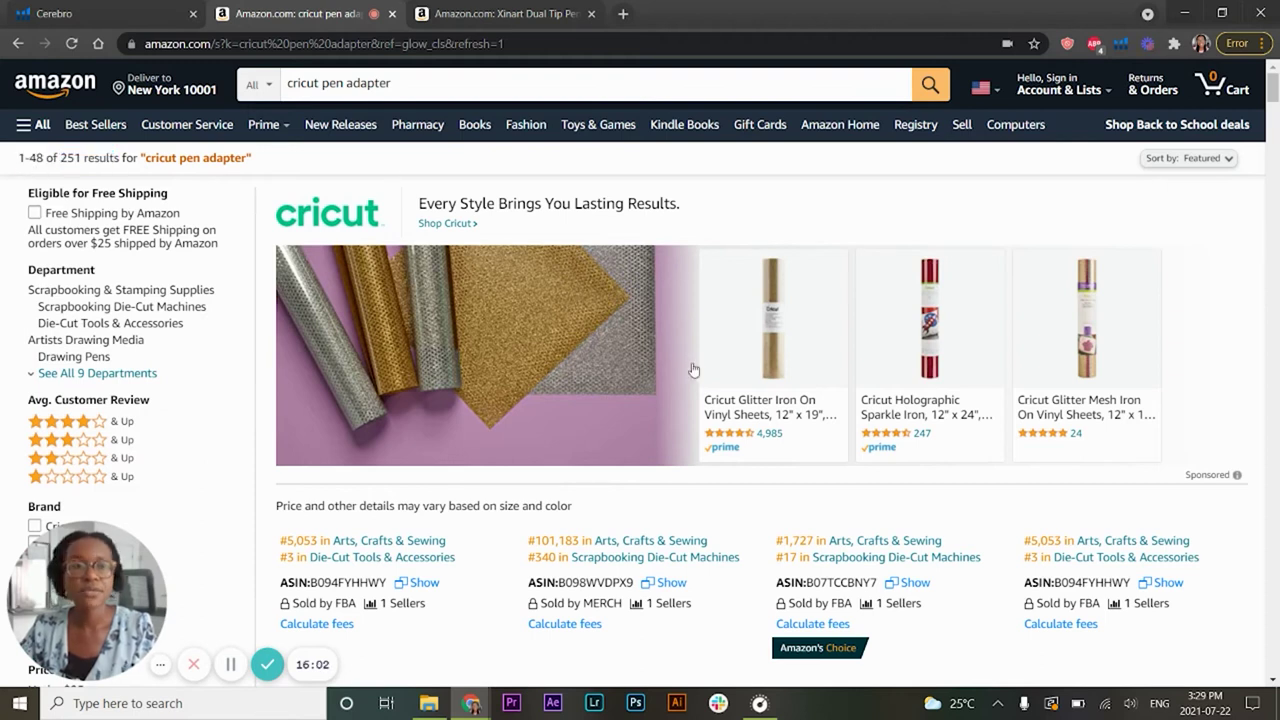
{"action": "scroll", "coordinate": [733, 462], "scroll_direction": "down", "scroll_amount": 3}
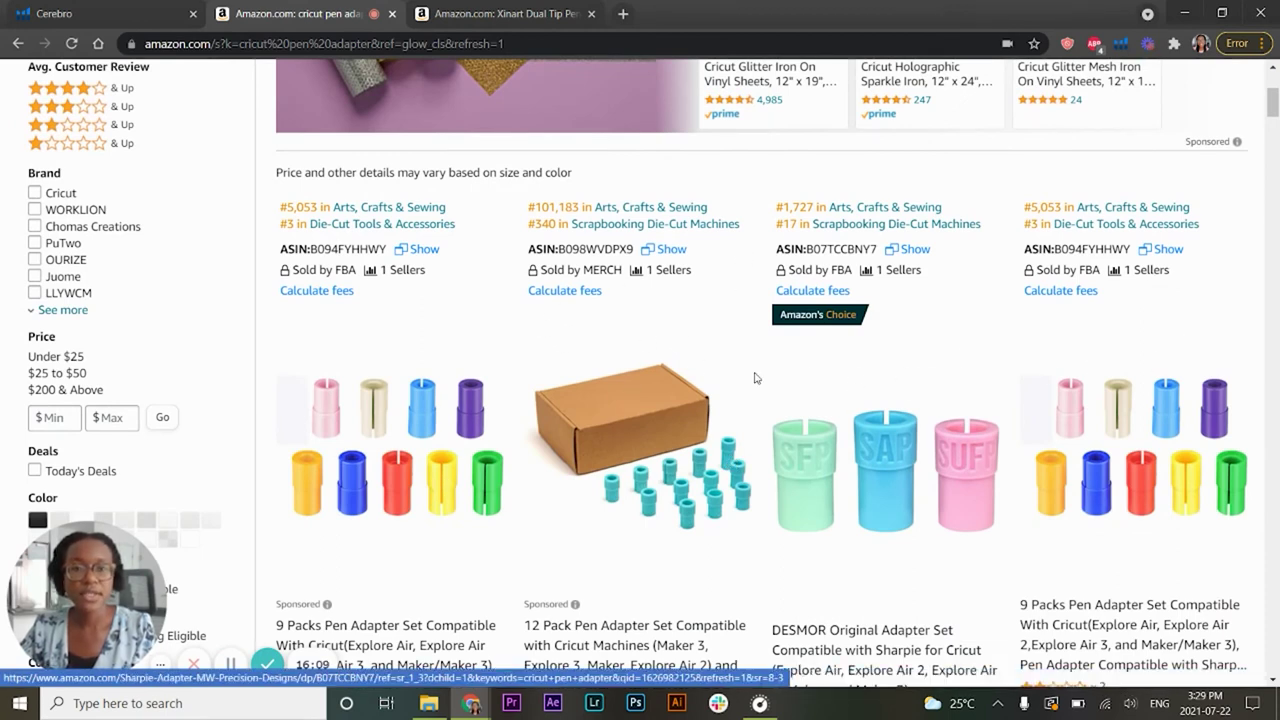
{"action": "scroll", "coordinate": [419, 336], "scroll_direction": "down", "scroll_amount": 2}
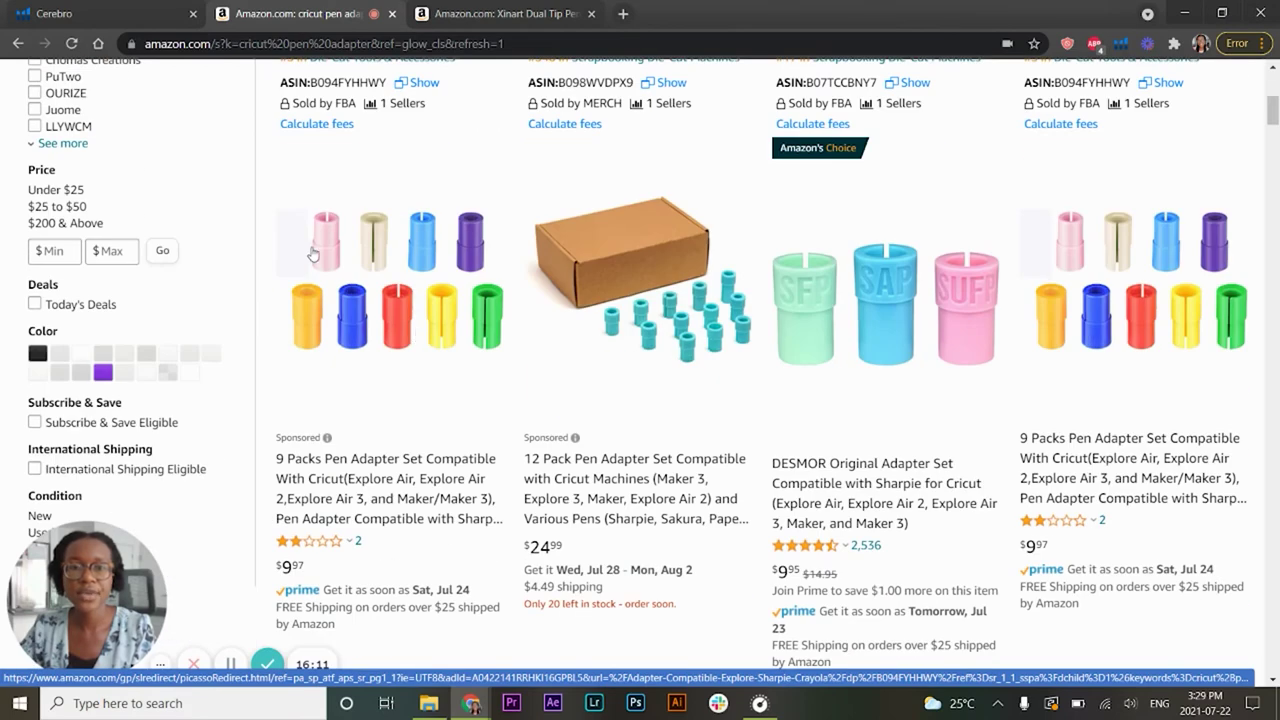
{"action": "scroll", "coordinate": [716, 337], "scroll_direction": "down", "scroll_amount": 4}
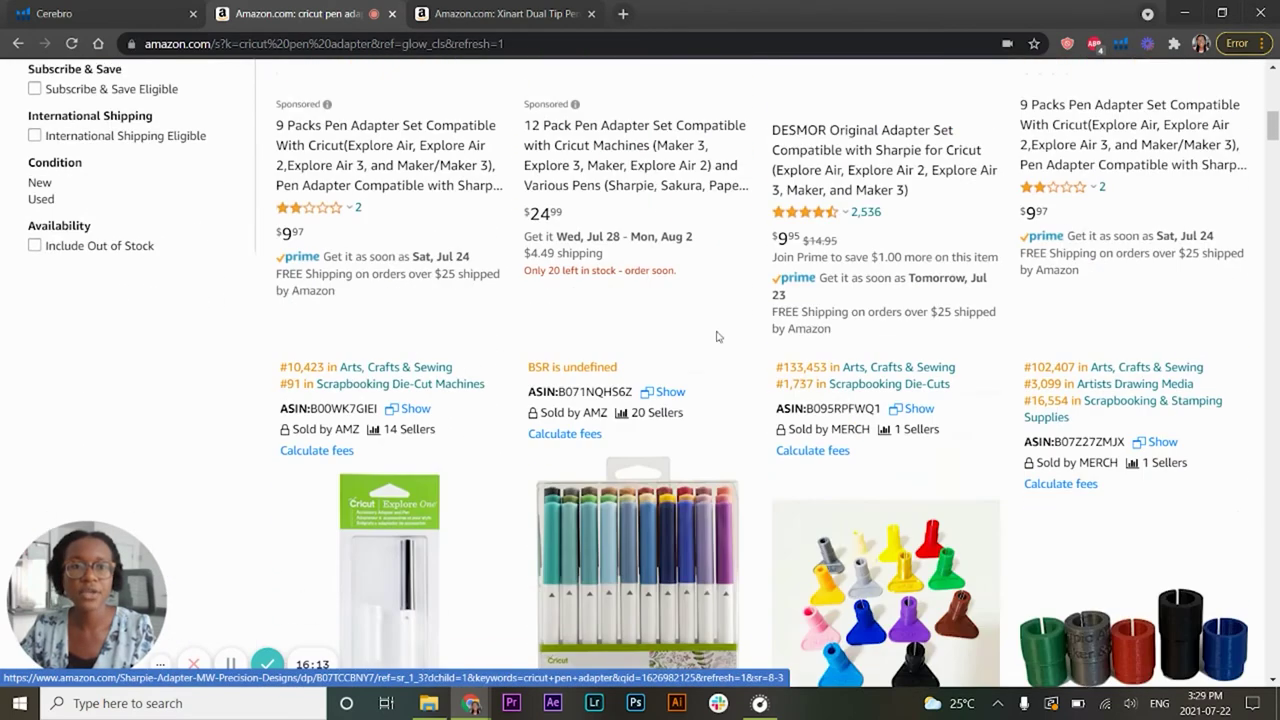
{"action": "scroll", "coordinate": [716, 337], "scroll_direction": "down", "scroll_amount": 5}
{"action": "scroll", "coordinate": [950, 315], "scroll_direction": "down", "scroll_amount": 10}
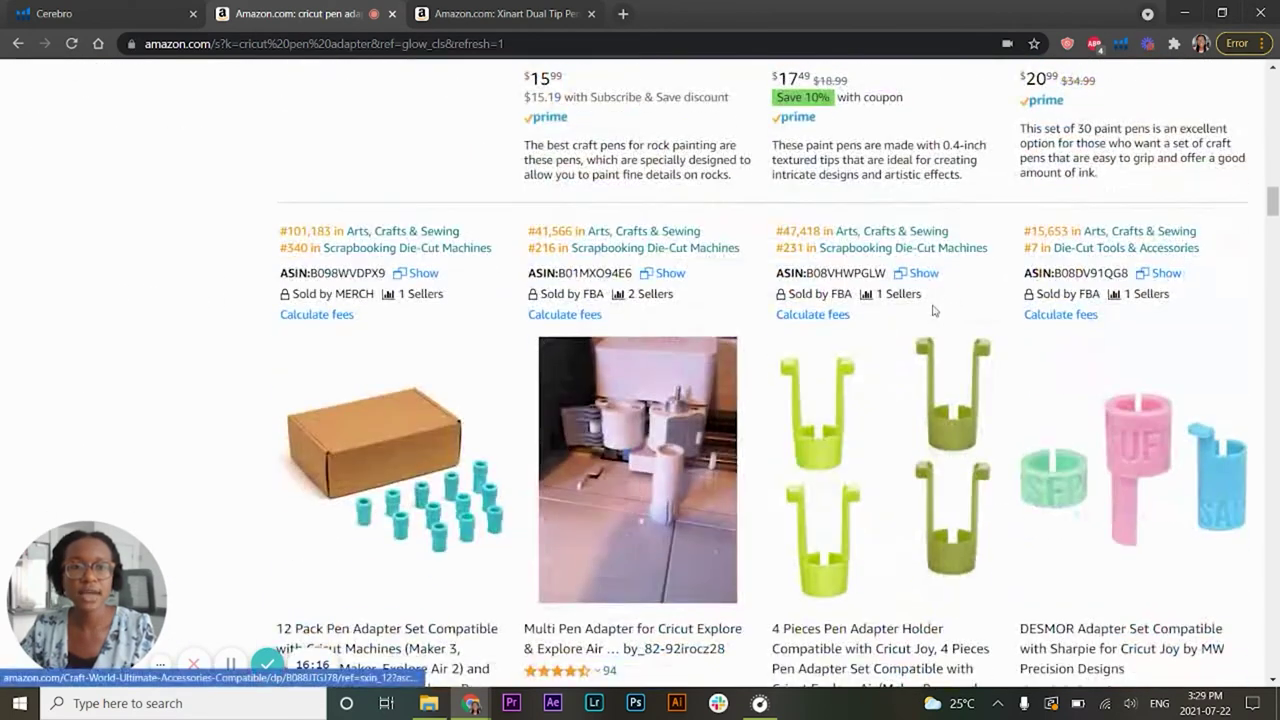
{"action": "scroll", "coordinate": [932, 311], "scroll_direction": "down", "scroll_amount": 10}
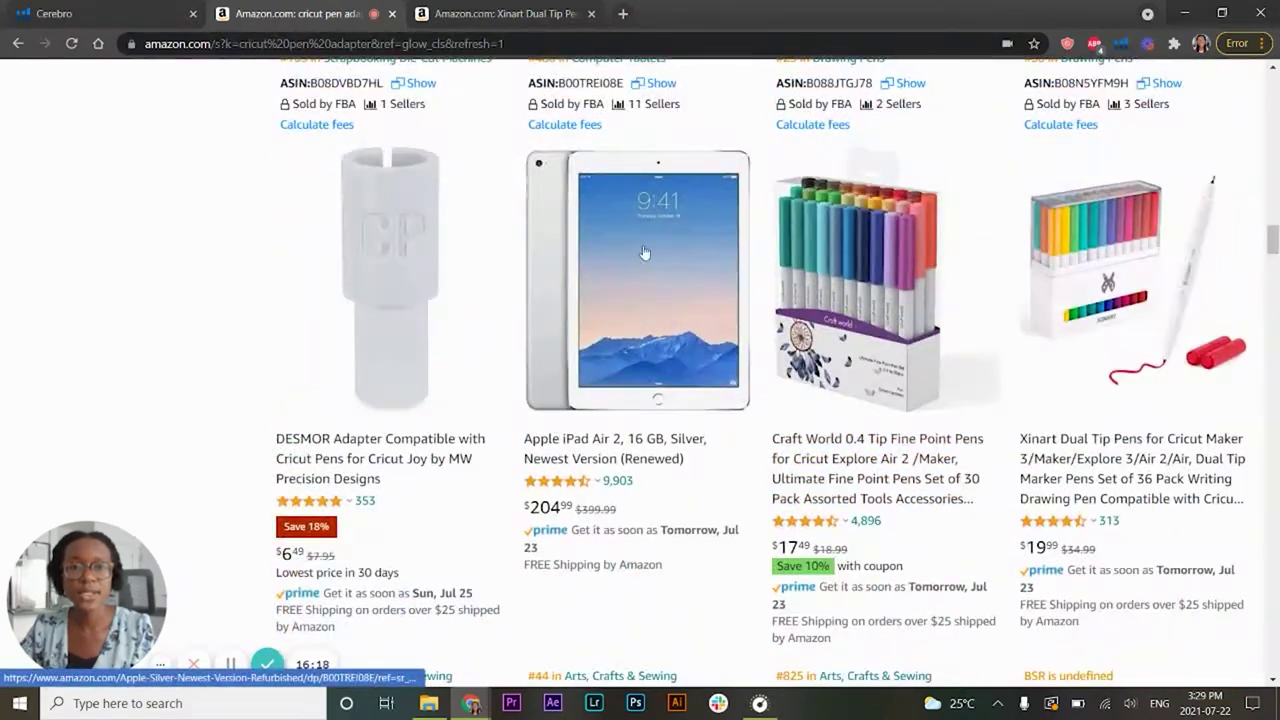
{"action": "scroll", "coordinate": [925, 265], "scroll_direction": "down", "scroll_amount": 6}
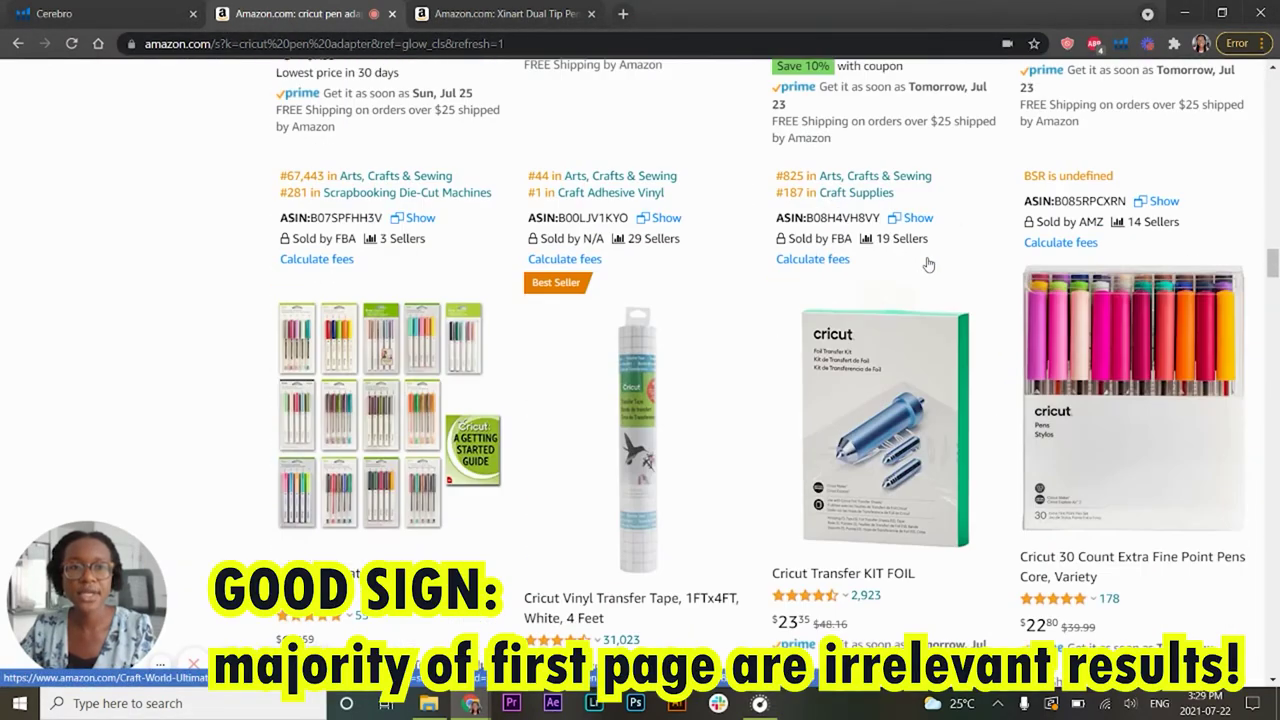
{"action": "scroll", "coordinate": [923, 258], "scroll_direction": "up", "scroll_amount": 5}
{"action": "scroll", "coordinate": [966, 410], "scroll_direction": "down", "scroll_amount": 9}
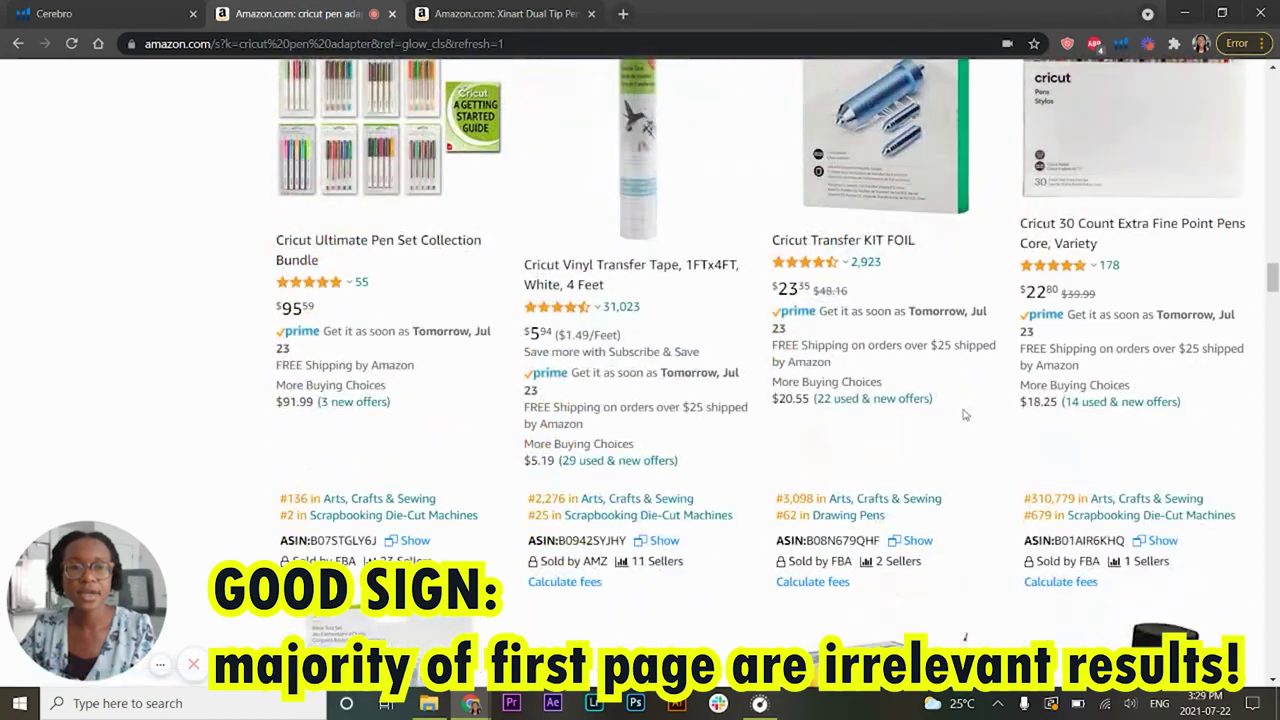
{"action": "scroll", "coordinate": [966, 414], "scroll_direction": "down", "scroll_amount": 15}
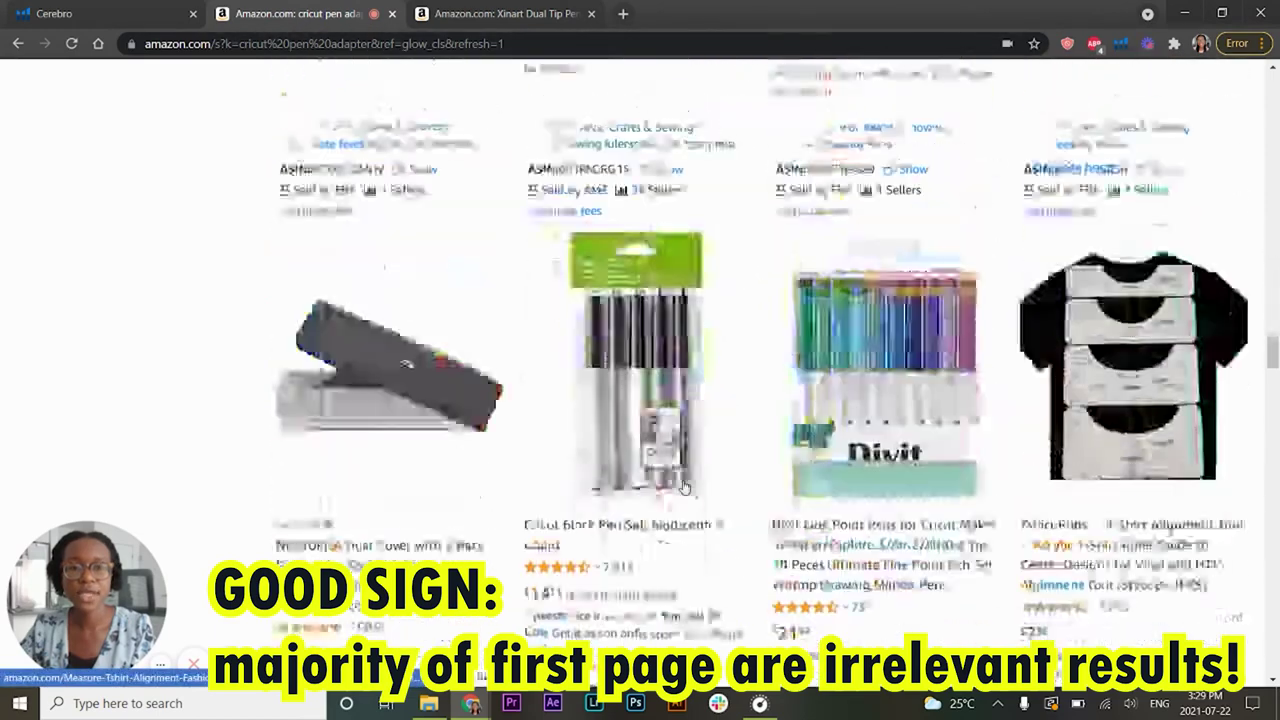
{"action": "scroll", "coordinate": [685, 488], "scroll_direction": "up", "scroll_amount": 10}
{"action": "scroll", "coordinate": [770, 492], "scroll_direction": "up", "scroll_amount": 10}
{"action": "scroll", "coordinate": [770, 492], "scroll_direction": "down", "scroll_amount": 4}
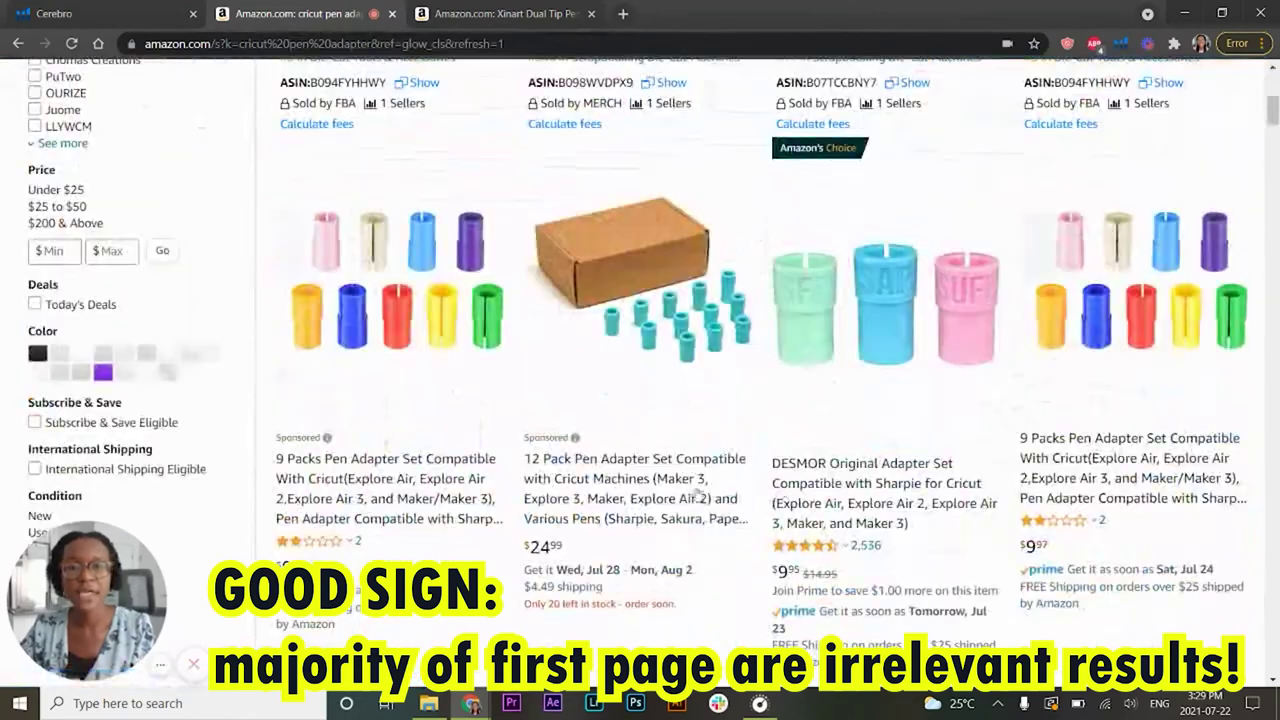
{"action": "scroll", "coordinate": [712, 512], "scroll_direction": "up", "scroll_amount": 2}
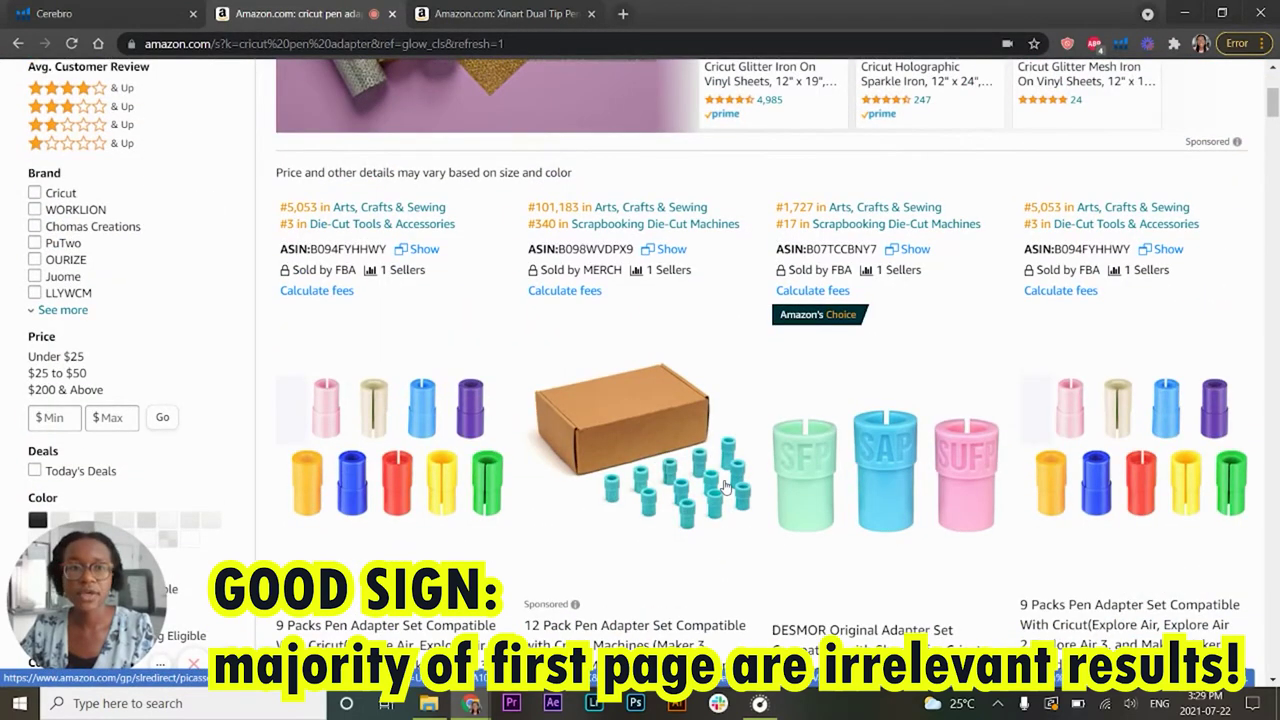
{"action": "scroll", "coordinate": [795, 467], "scroll_direction": "down", "scroll_amount": 2}
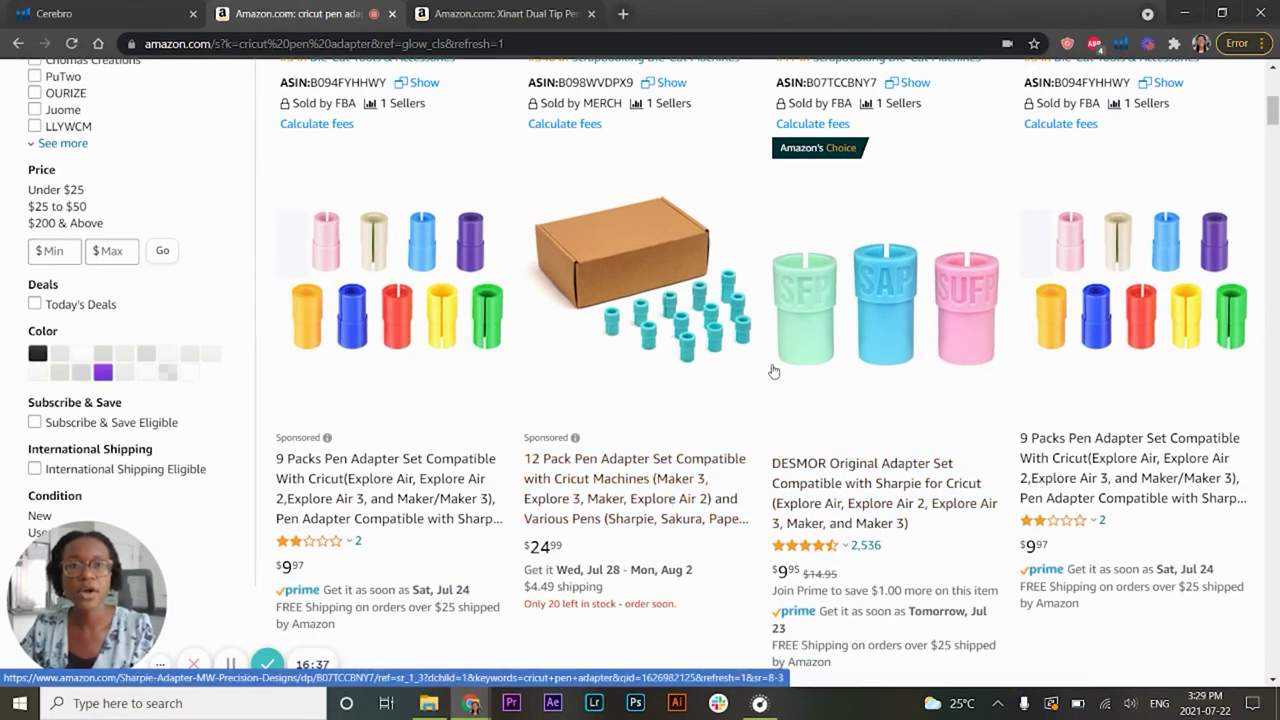
{"action": "scroll", "coordinate": [543, 186], "scroll_direction": "up", "scroll_amount": 2}
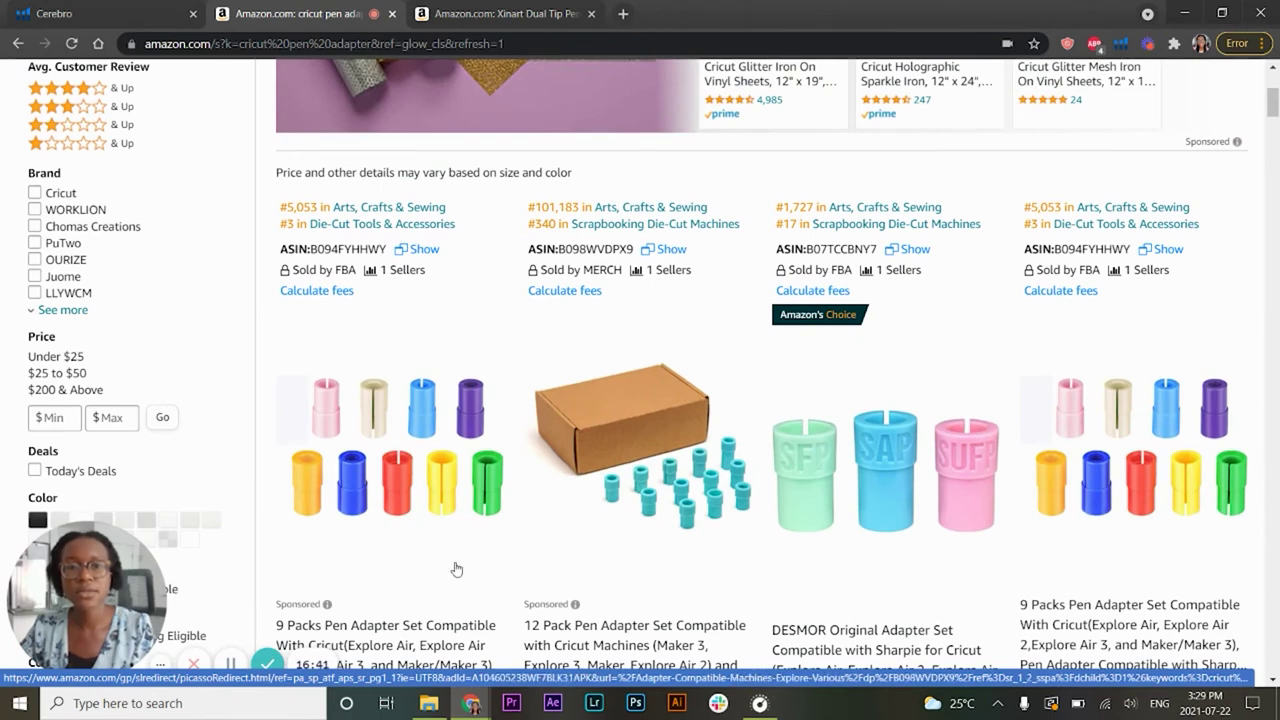
{"action": "scroll", "coordinate": [1152, 412], "scroll_direction": "down", "scroll_amount": 1}
{"action": "scroll", "coordinate": [1152, 412], "scroll_direction": "down", "scroll_amount": 2}
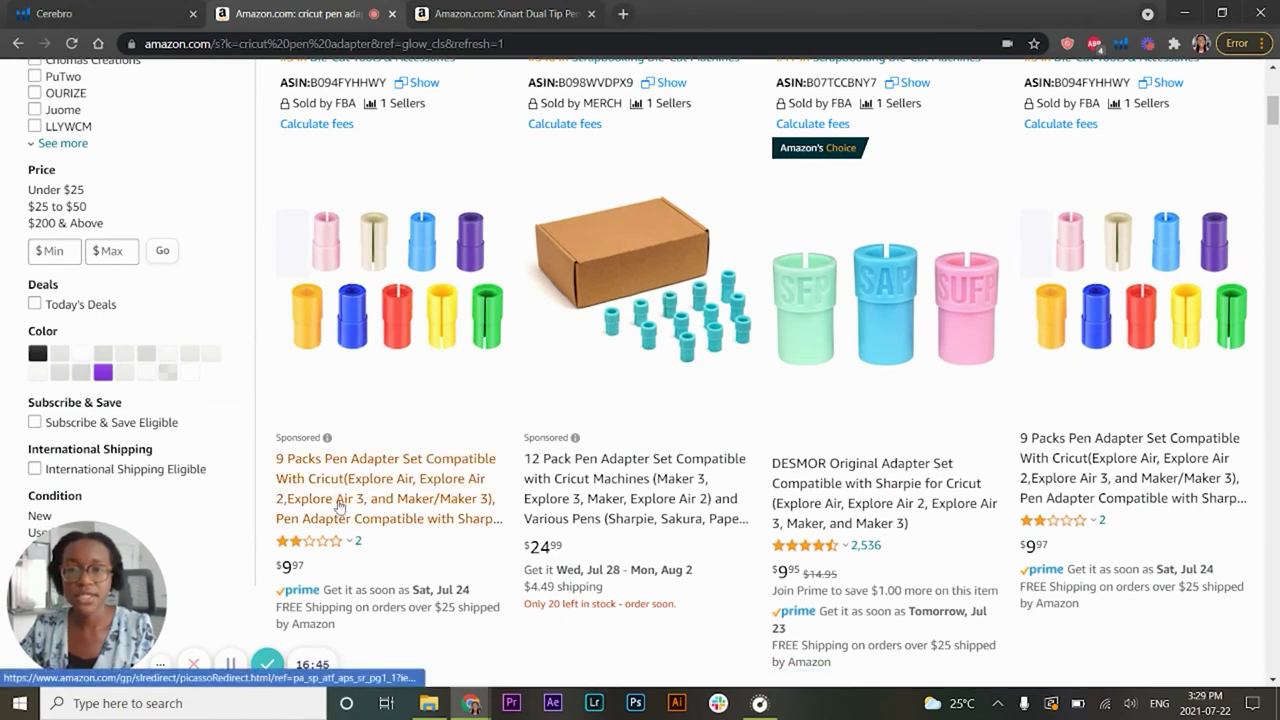
{"action": "left_click_drag", "start_coordinate": [380, 546], "coordinate": [279, 541]}
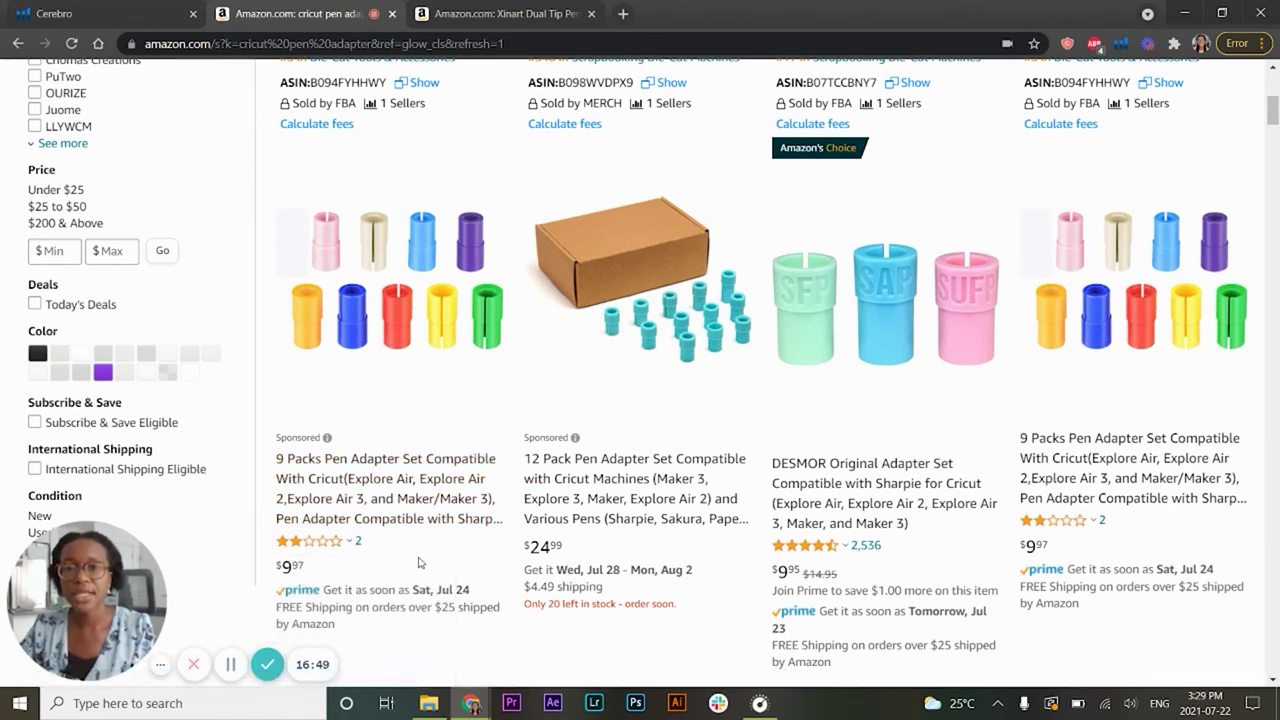
{"action": "scroll", "coordinate": [757, 219], "scroll_direction": "up", "scroll_amount": 2}
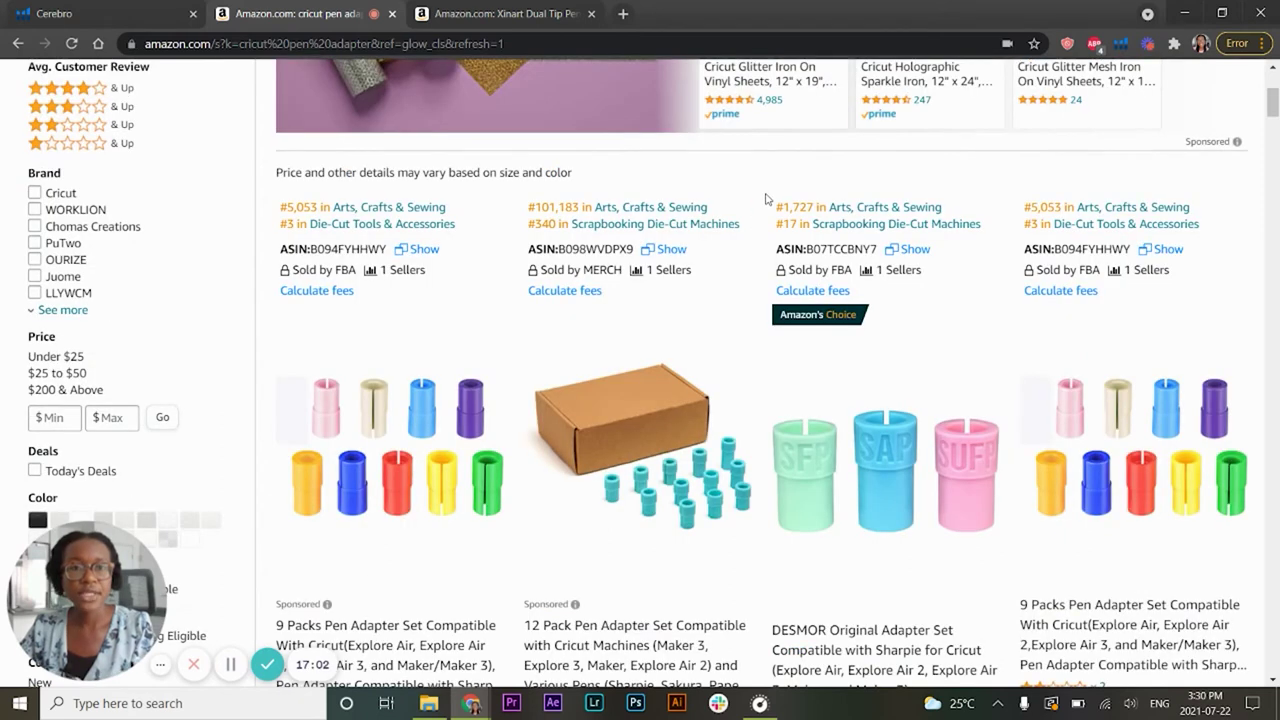
{"action": "left_click_drag", "start_coordinate": [776, 207], "coordinate": [957, 634]}
{"action": "scroll", "coordinate": [957, 634], "scroll_direction": "down", "scroll_amount": 2}
{"action": "scroll", "coordinate": [957, 634], "scroll_direction": "down", "scroll_amount": 2}
{"action": "scroll", "coordinate": [957, 634], "scroll_direction": "up", "scroll_amount": 2}
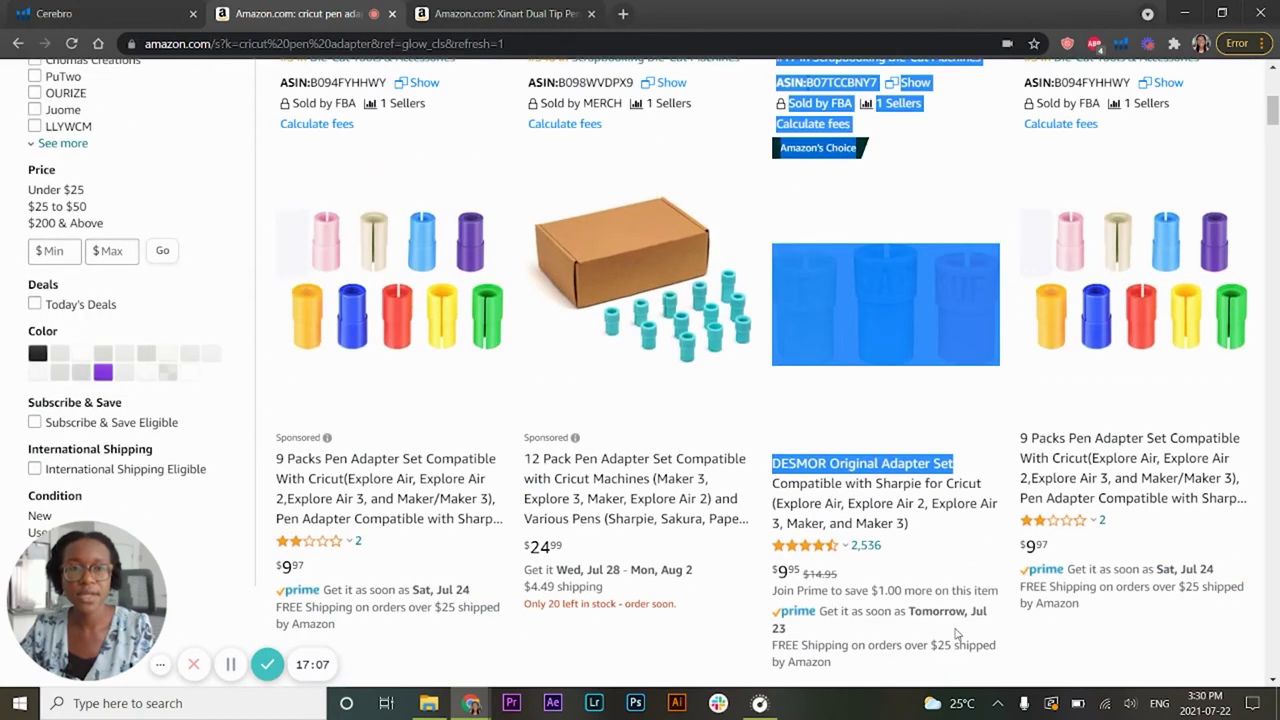
{"action": "left_click", "coordinate": [932, 567]}
{"action": "scroll", "coordinate": [925, 563], "scroll_direction": "up", "scroll_amount": 2}
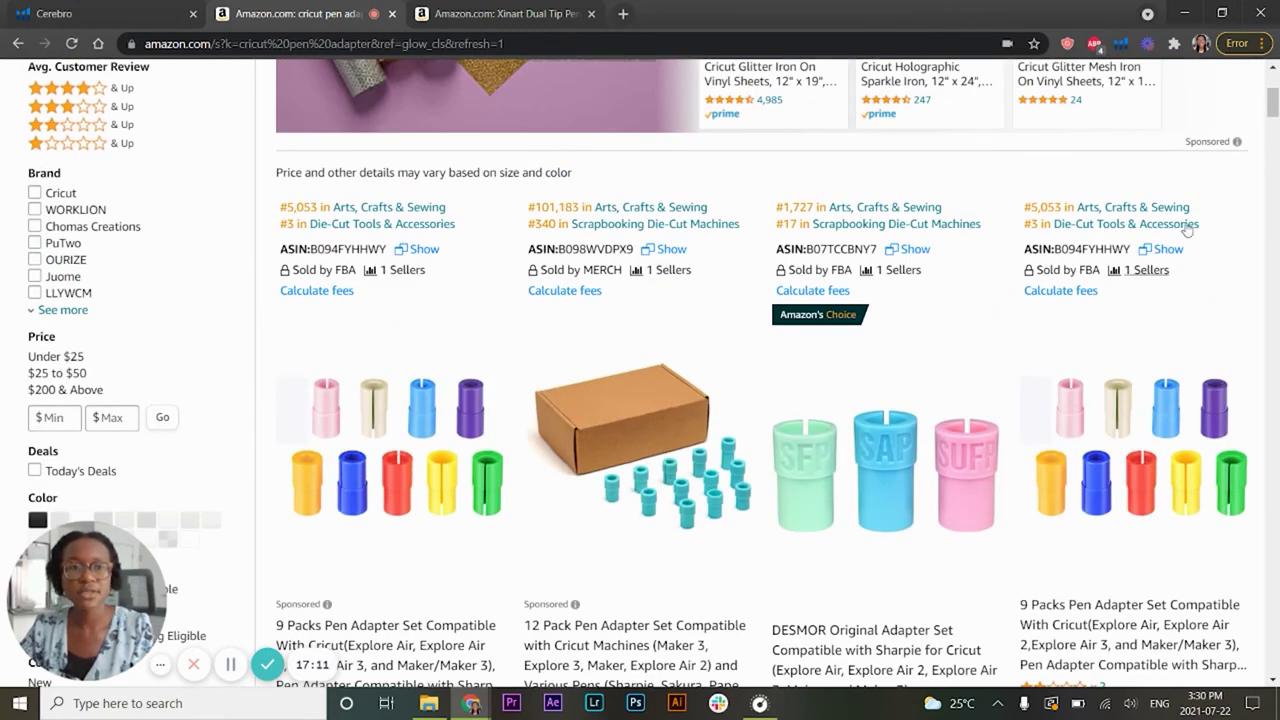
- Run Xray on the cricut pen adapter results and check the 2,572 search volume
{"action": "left_click", "coordinate": [1119, 45]}
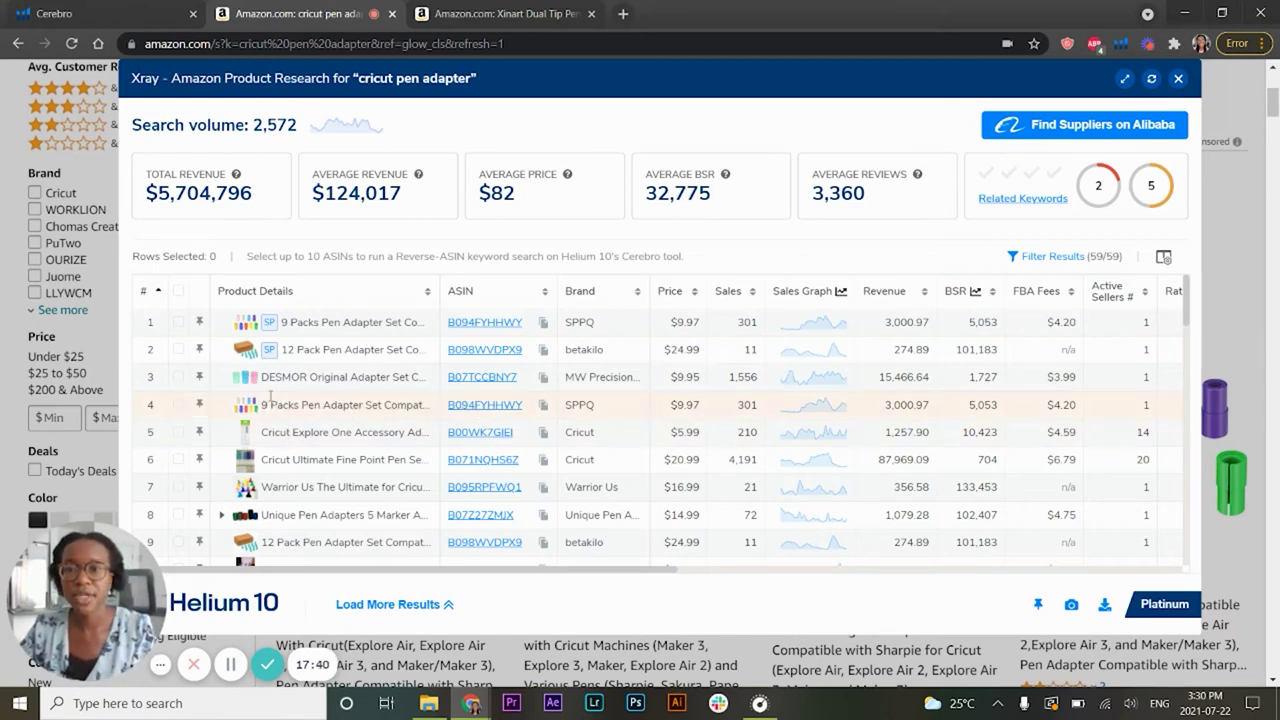
{"action": "double_click", "coordinate": [264, 129]}
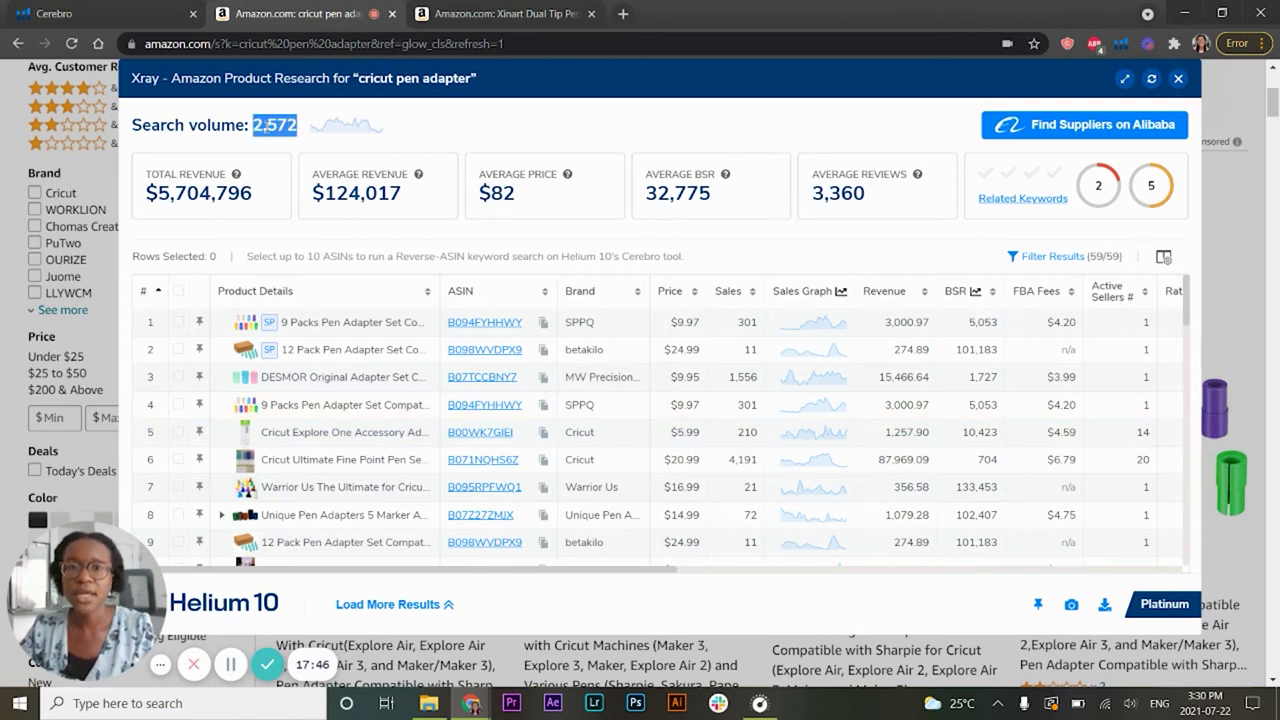
{"action": "left_click", "coordinate": [267, 125]}
- Review the first product's name and 2.0 rating, plus row 3's 15,466.64 revenue
{"action": "left_click_drag", "start_coordinate": [342, 568], "coordinate": [356, 579]}
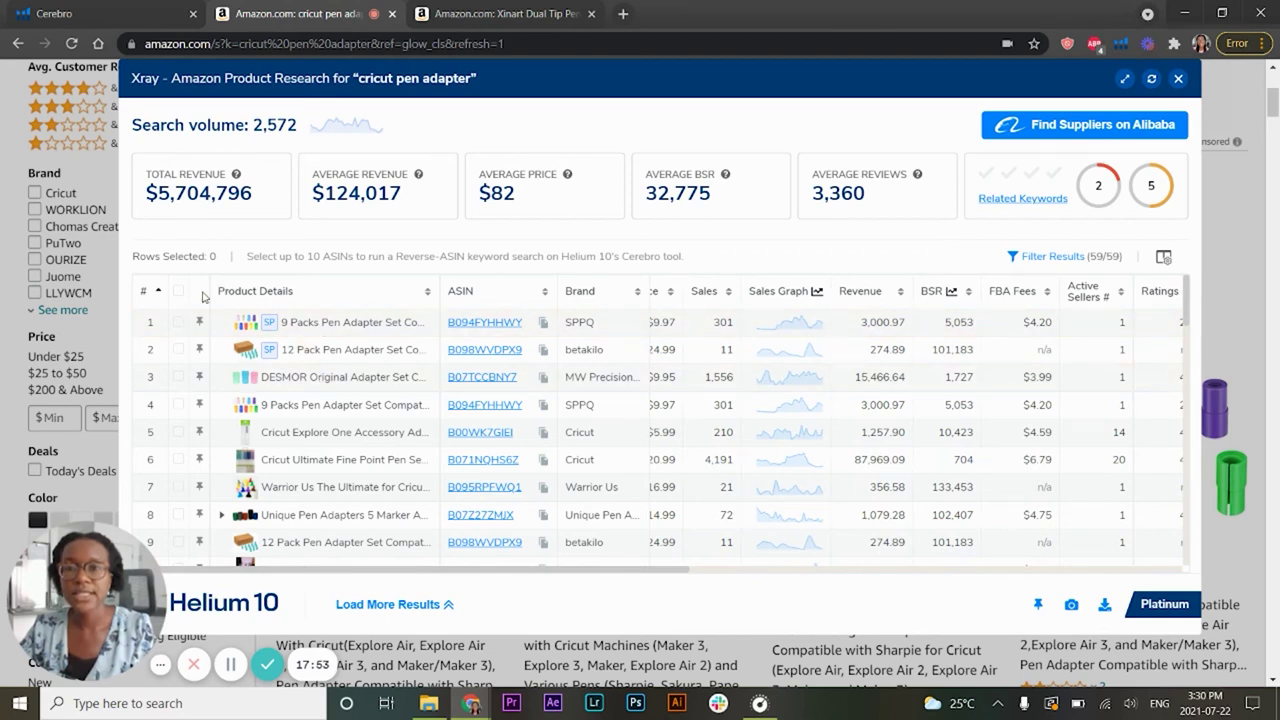
{"action": "left_click_drag", "start_coordinate": [281, 322], "coordinate": [386, 322]}
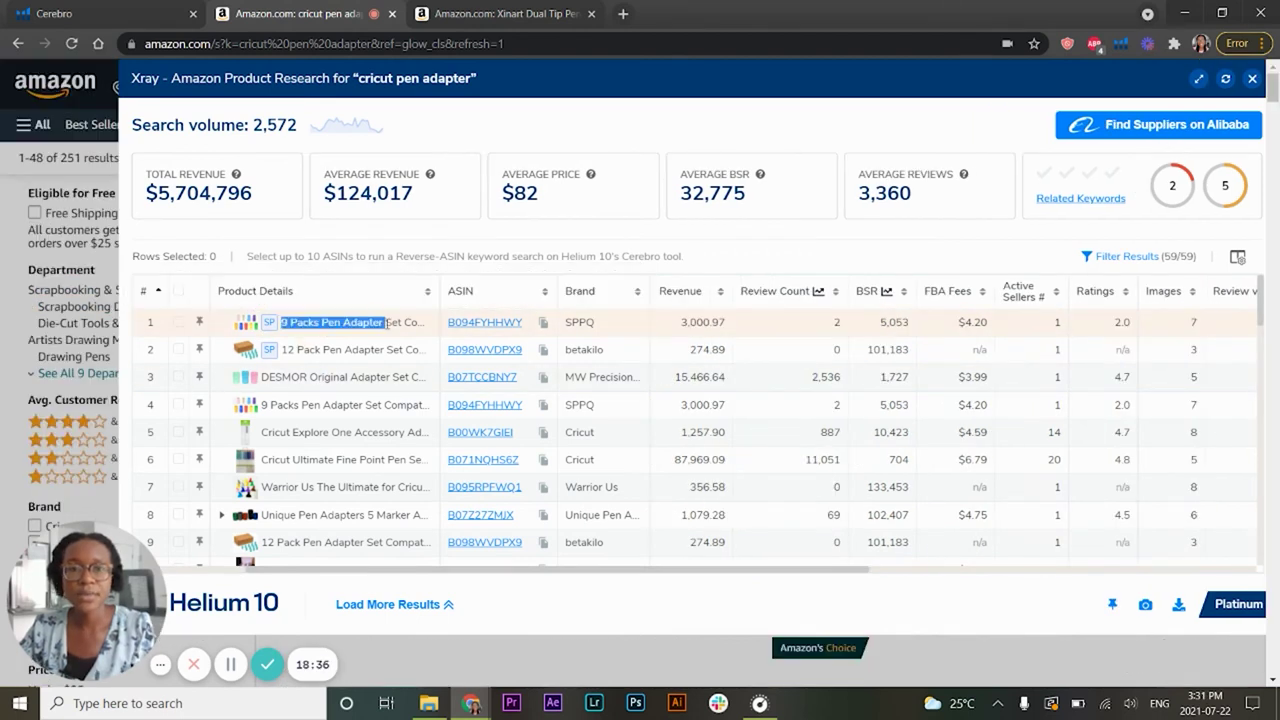
{"action": "left_click", "coordinate": [620, 308]}
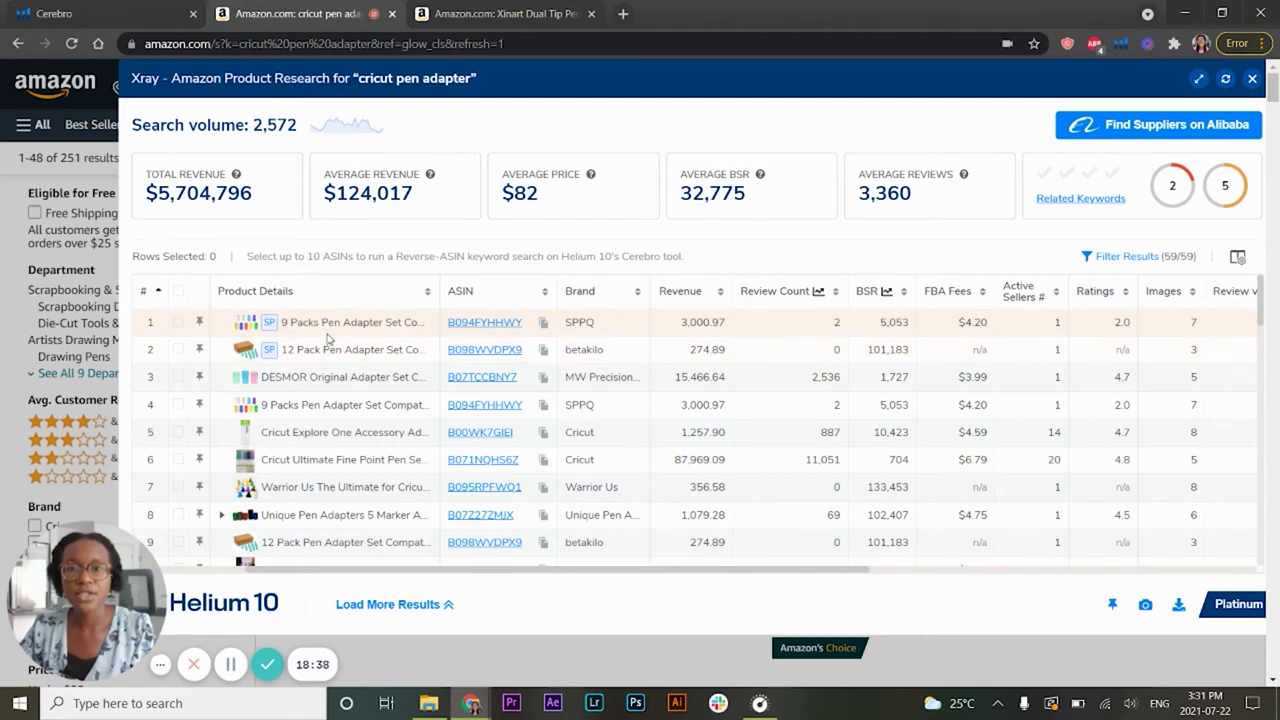
{"action": "double_click", "coordinate": [1130, 326]}
{"action": "left_click", "coordinate": [670, 338]}
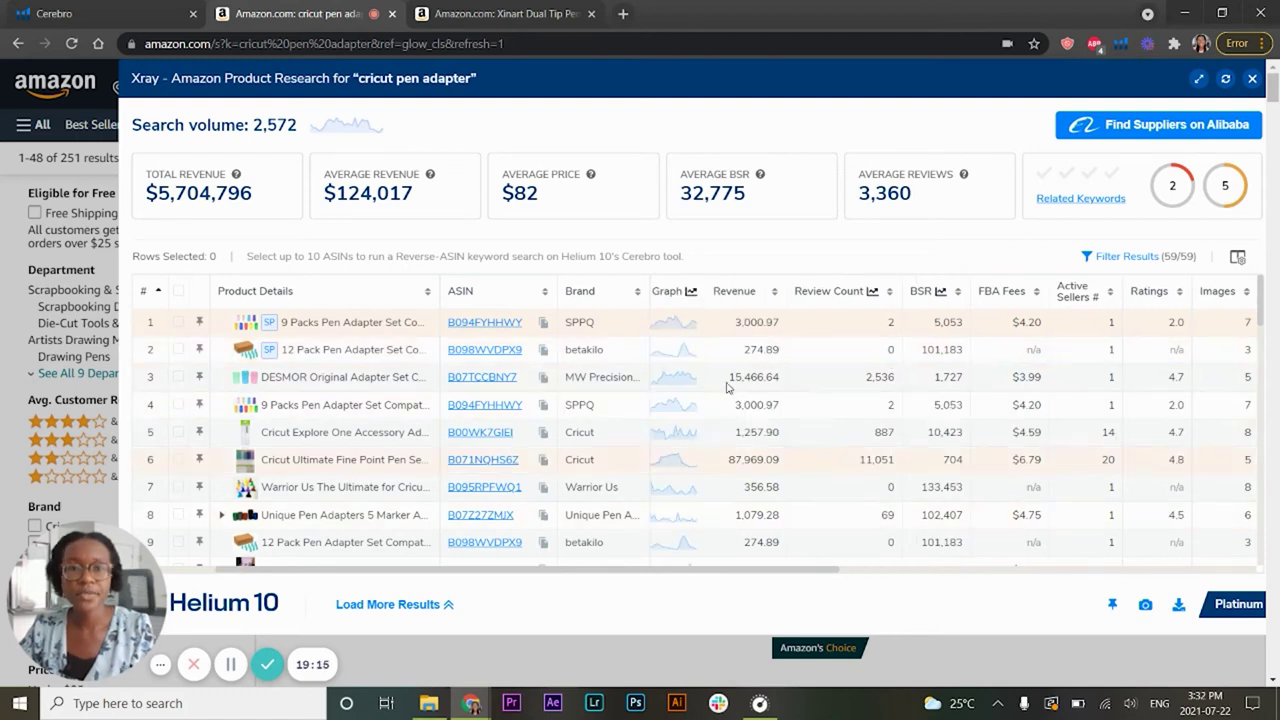
{"action": "left_click_drag", "start_coordinate": [733, 378], "coordinate": [779, 378]}
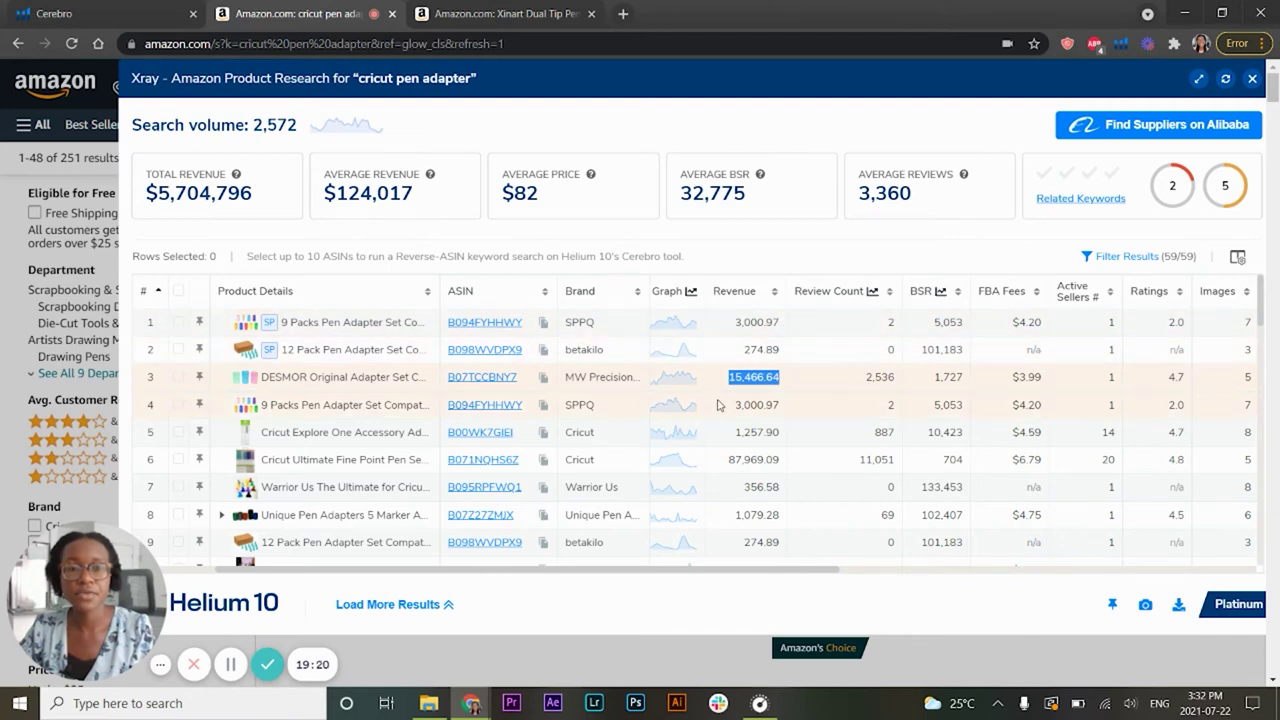
{"action": "left_click", "coordinate": [735, 371]}
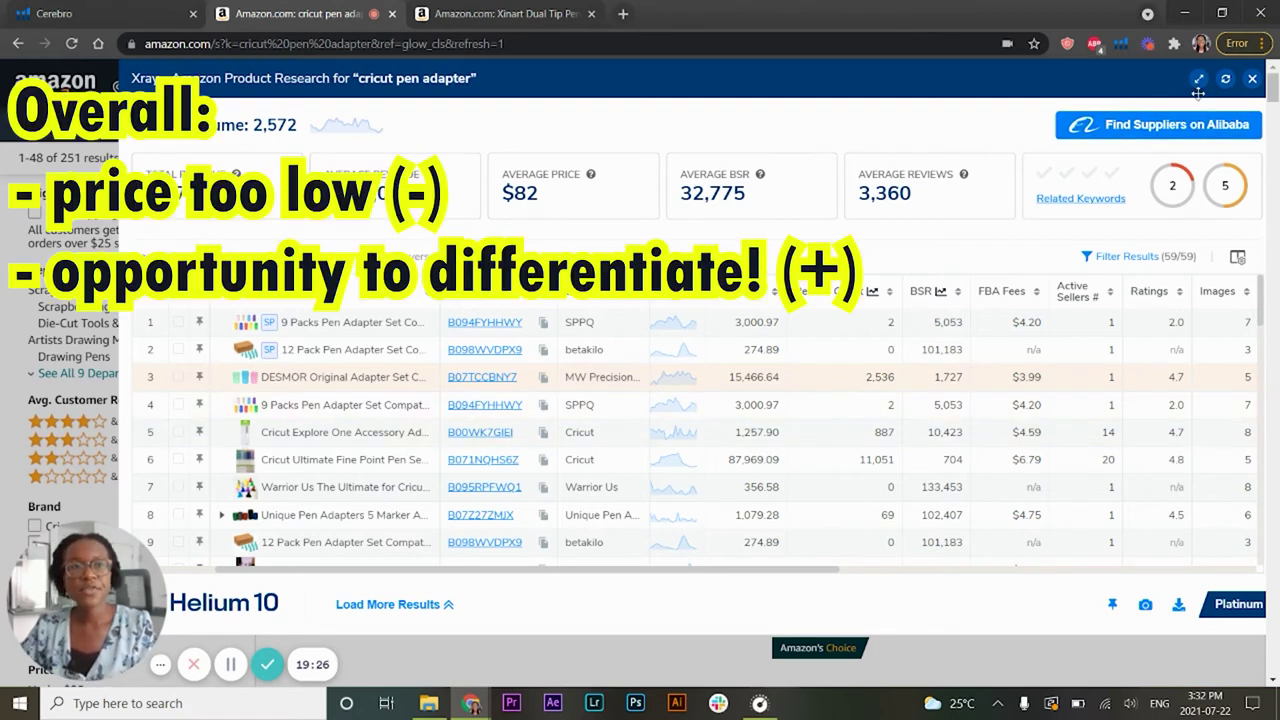
- Move the Xray panel left, check the 2 and 5 score circles, then close Xray
{"action": "left_click_drag", "start_coordinate": [1110, 81], "coordinate": [1046, 81]}
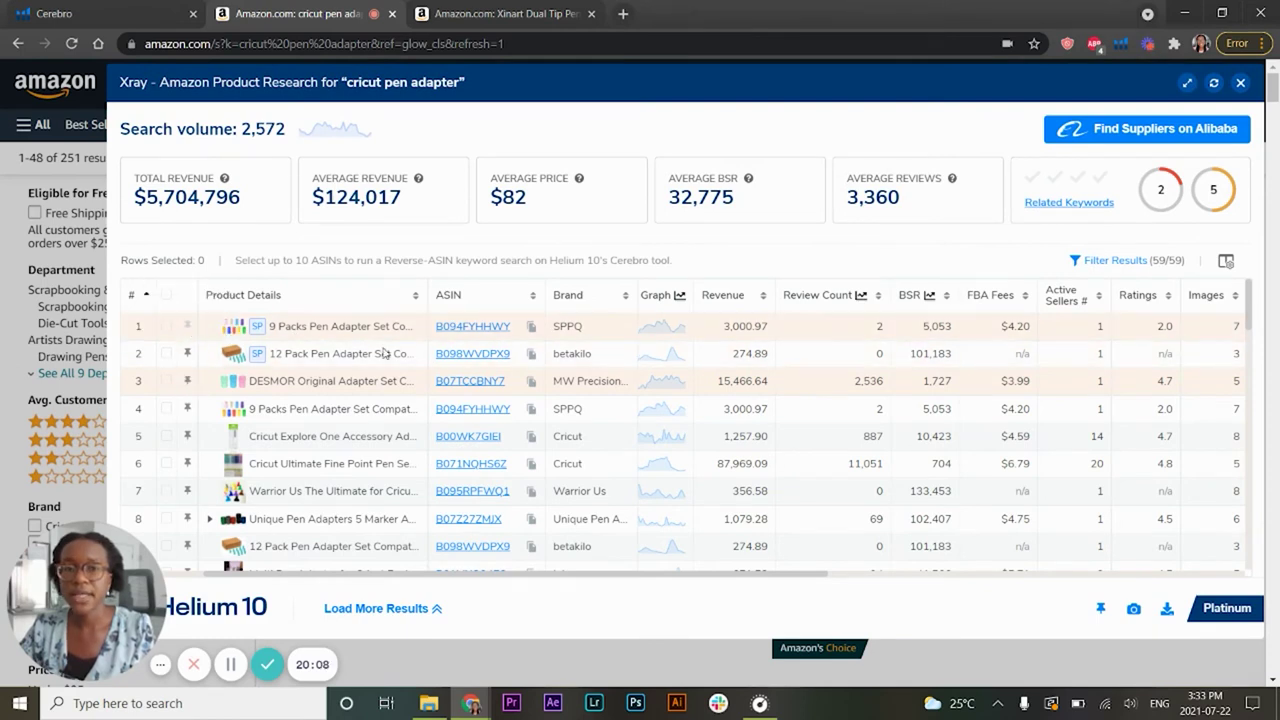
{"action": "left_click_drag", "start_coordinate": [1238, 89], "coordinate": [1168, 88]}
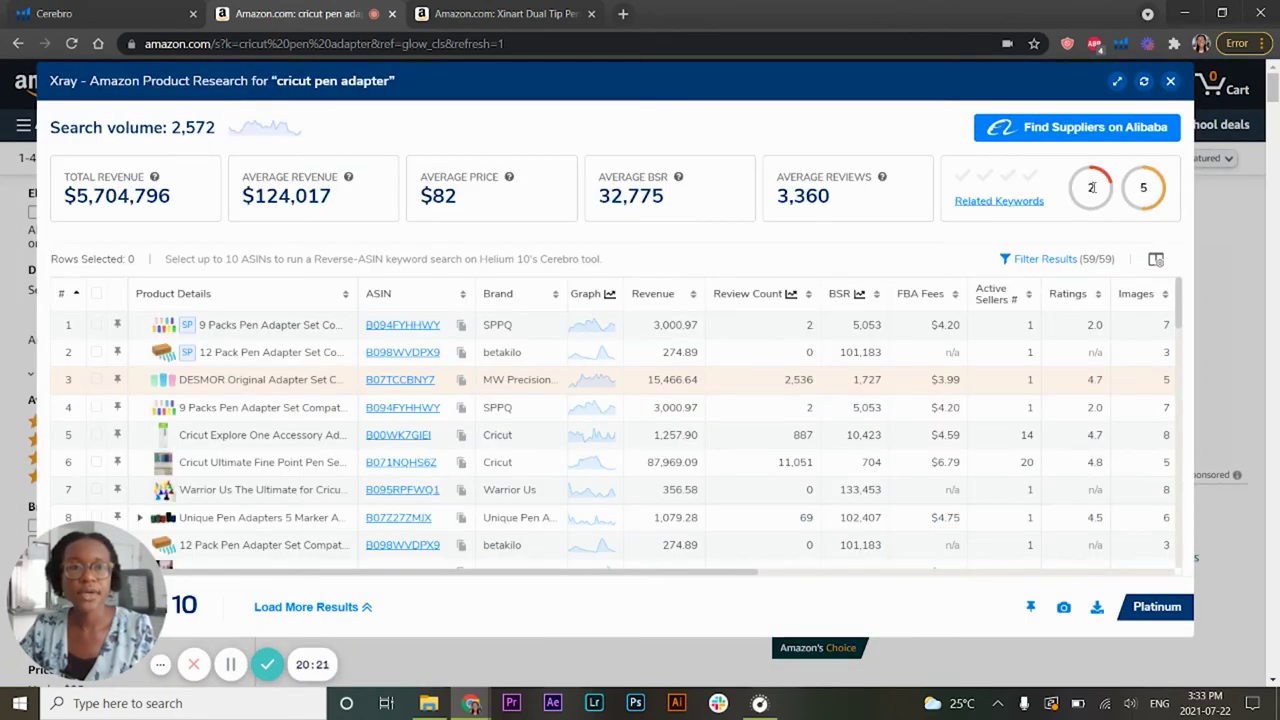
{"action": "mouse_move", "coordinate": [1092, 187]}
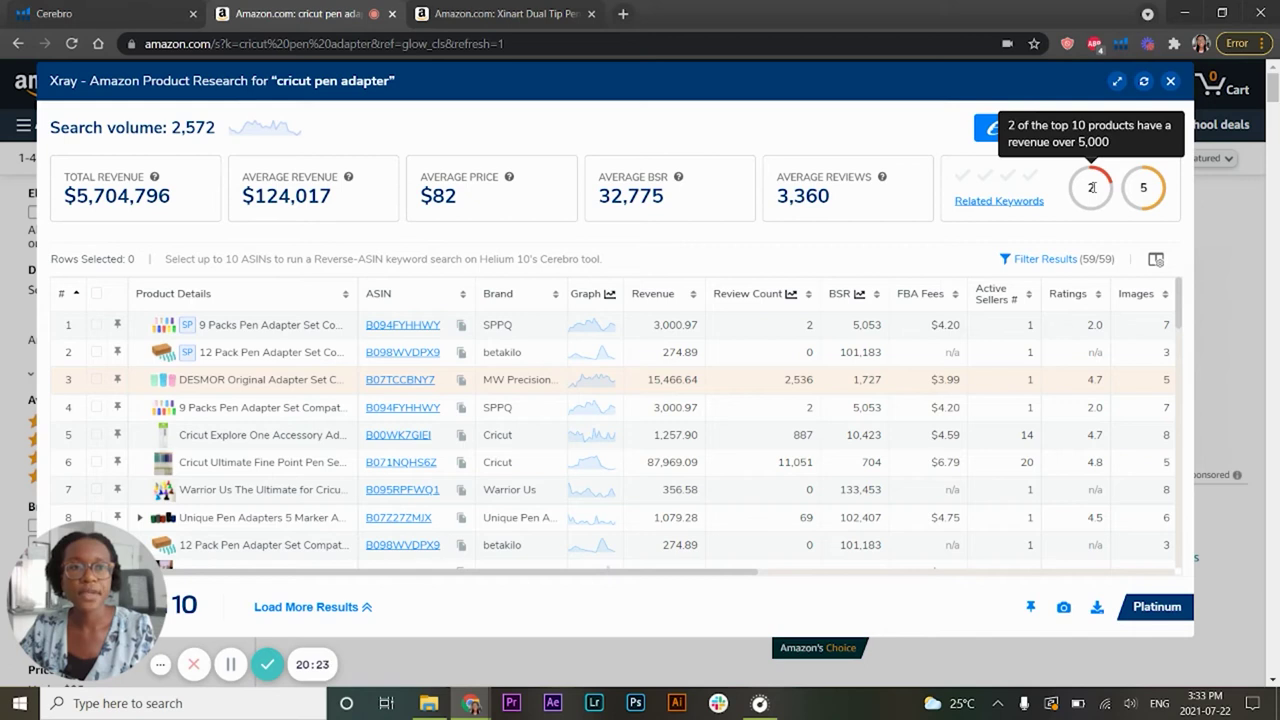
{"action": "mouse_move", "coordinate": [1139, 193]}
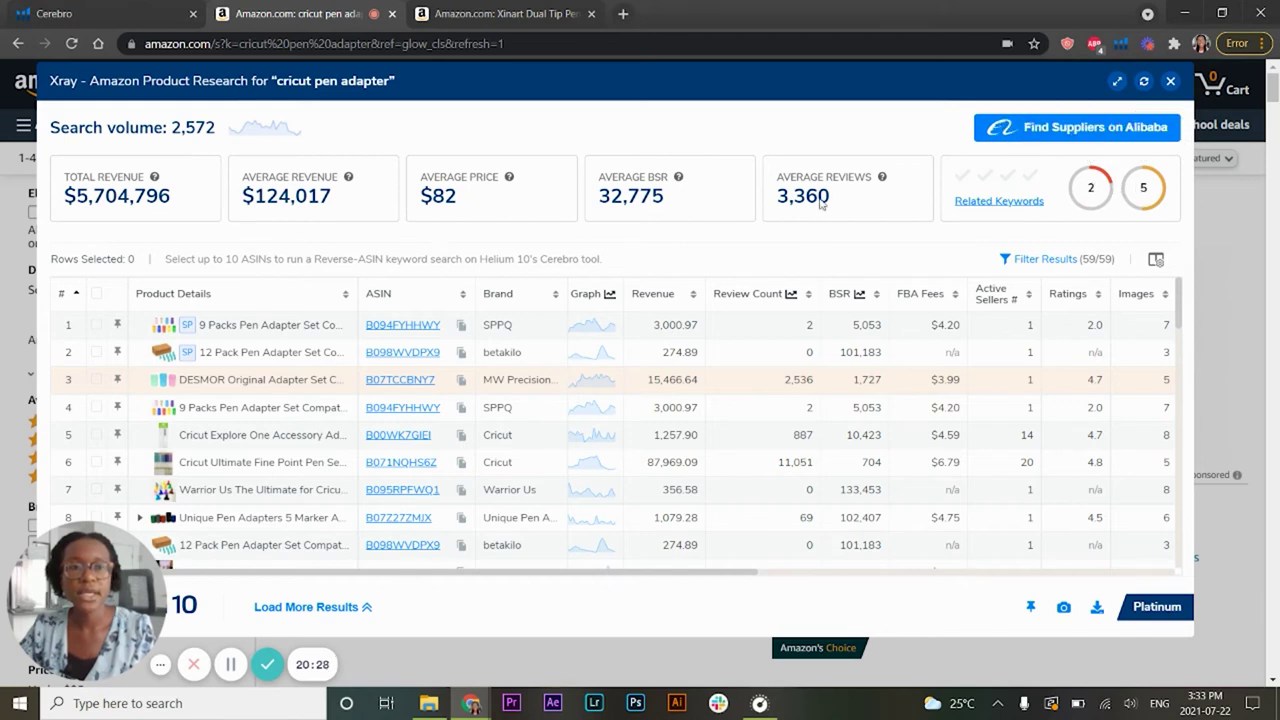
{"action": "left_click_drag", "start_coordinate": [950, 181], "coordinate": [1034, 183]}
{"action": "left_click", "coordinate": [1171, 82]}
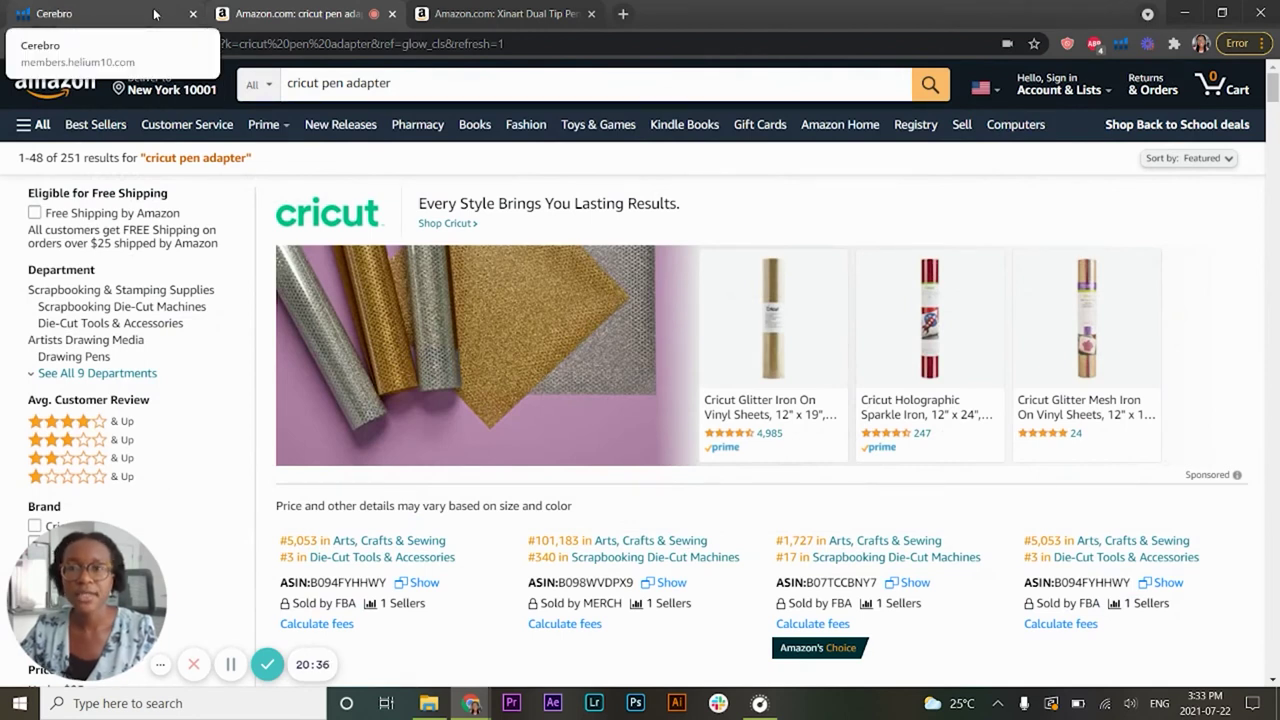
- Return to the Cerebro tab and bring up the empty Magnet keyword research page
{"action": "left_click", "coordinate": [155, 14]}
{"action": "scroll", "coordinate": [340, 425], "scroll_direction": "down", "scroll_amount": 2}
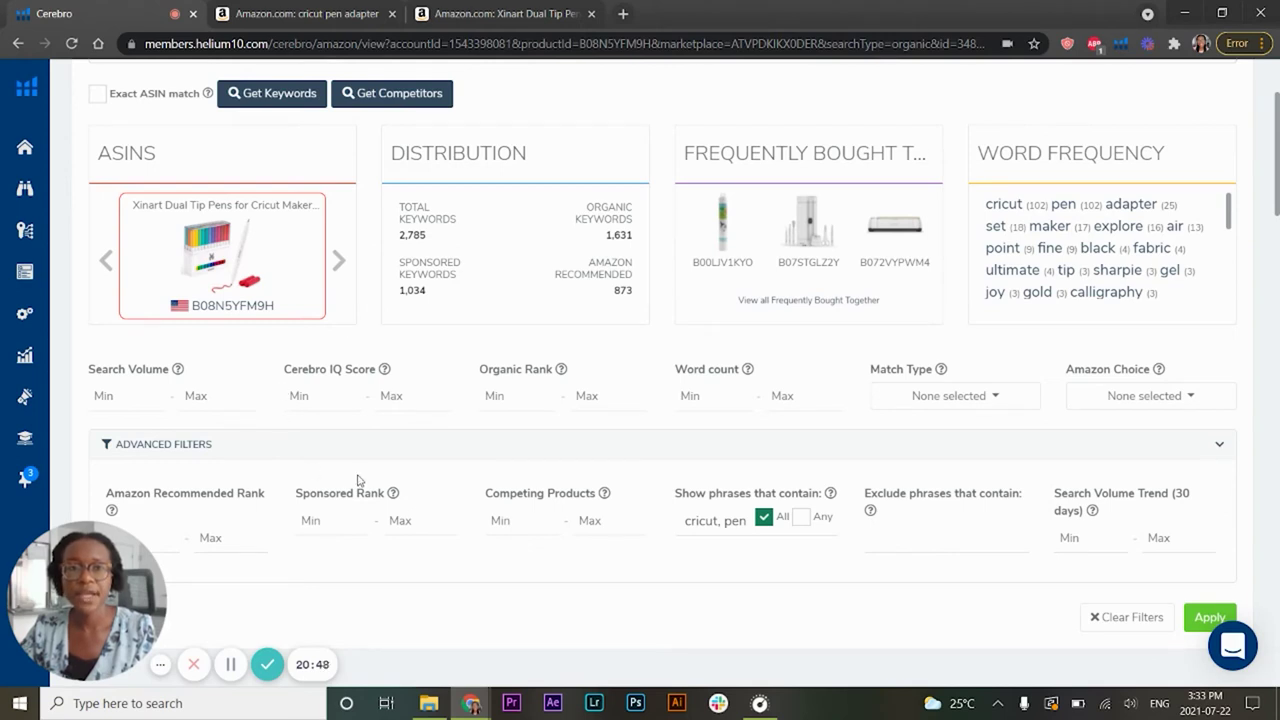
{"action": "scroll", "coordinate": [358, 481], "scroll_direction": "up", "scroll_amount": 2}
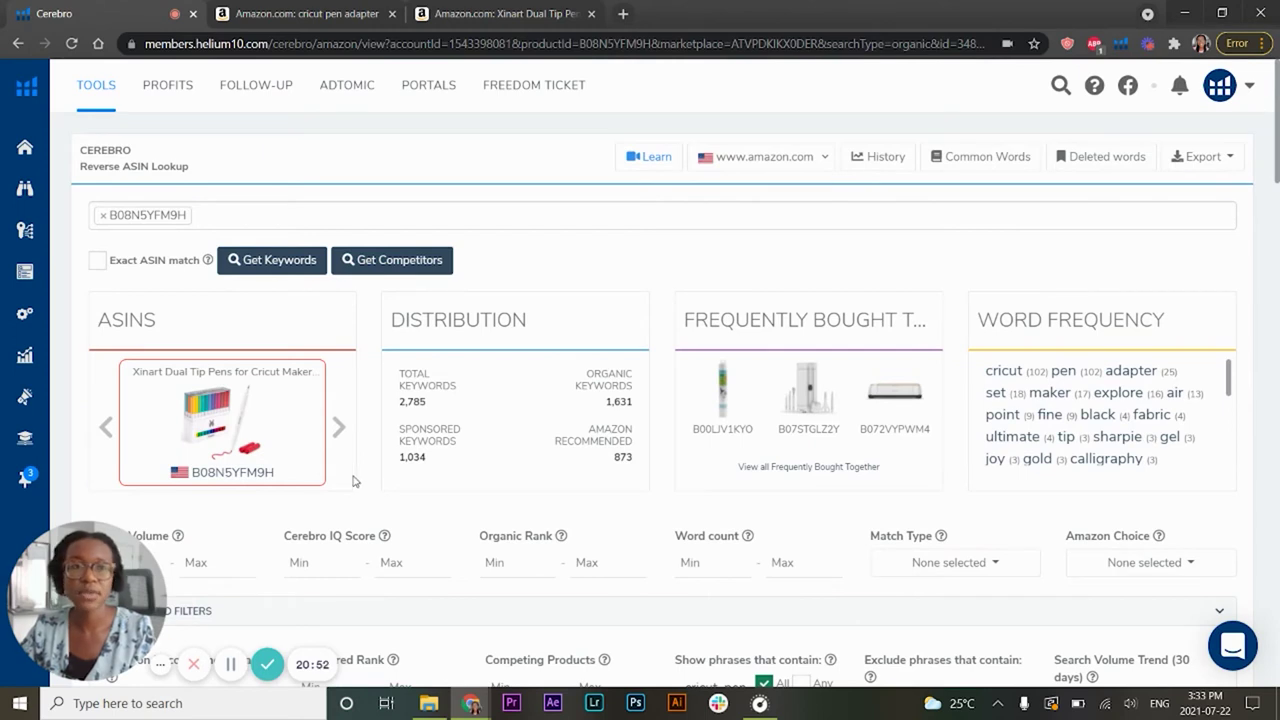
{"action": "scroll", "coordinate": [445, 432], "scroll_direction": "down", "scroll_amount": 2}
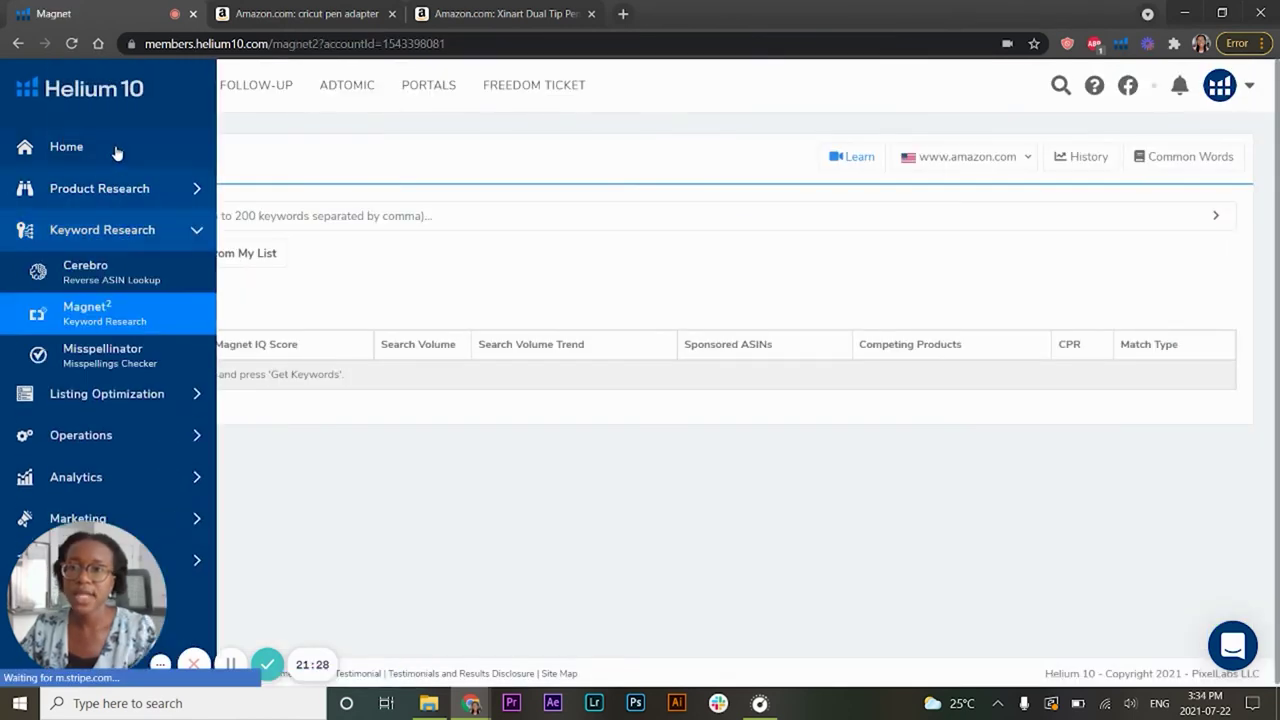
{"action": "left_click_drag", "start_coordinate": [134, 151], "coordinate": [183, 175]}
{"action": "left_click", "coordinate": [607, 161]}
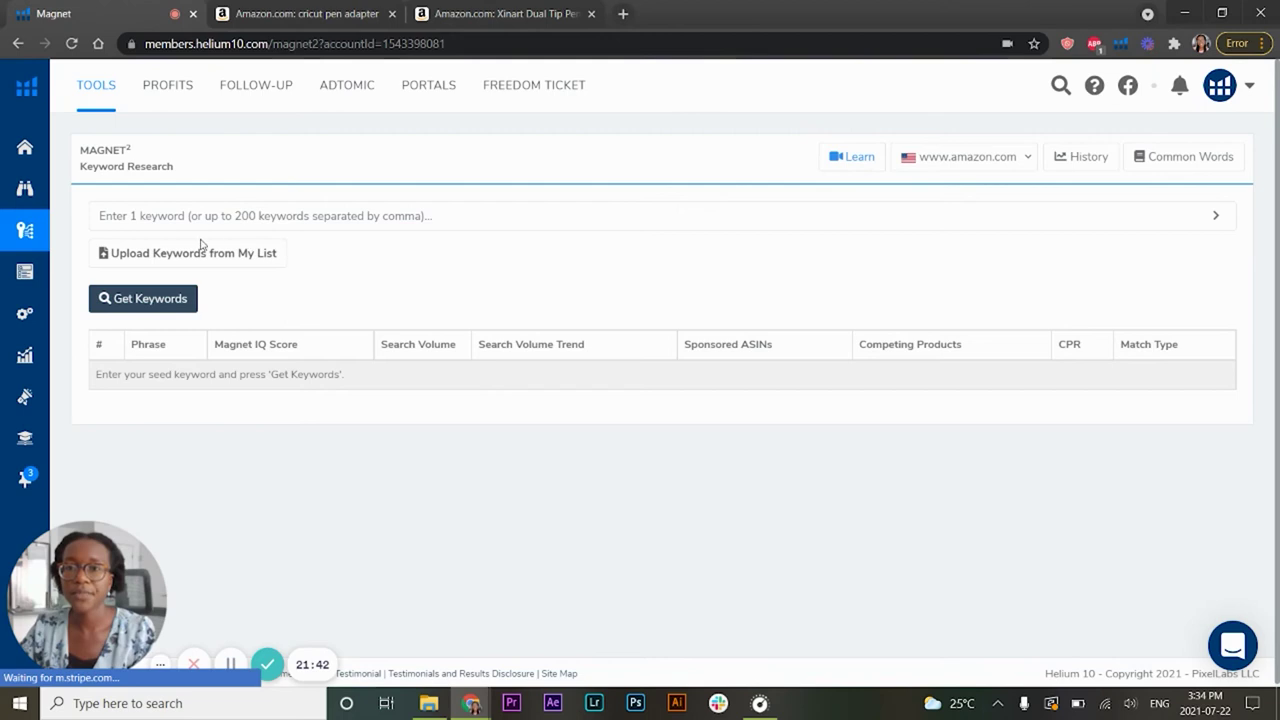
- Run Magnet research for the 'y2k jewelry' suggestion and remove its trailing comma
{"action": "left_click_drag", "start_coordinate": [77, 160], "coordinate": [183, 178]}
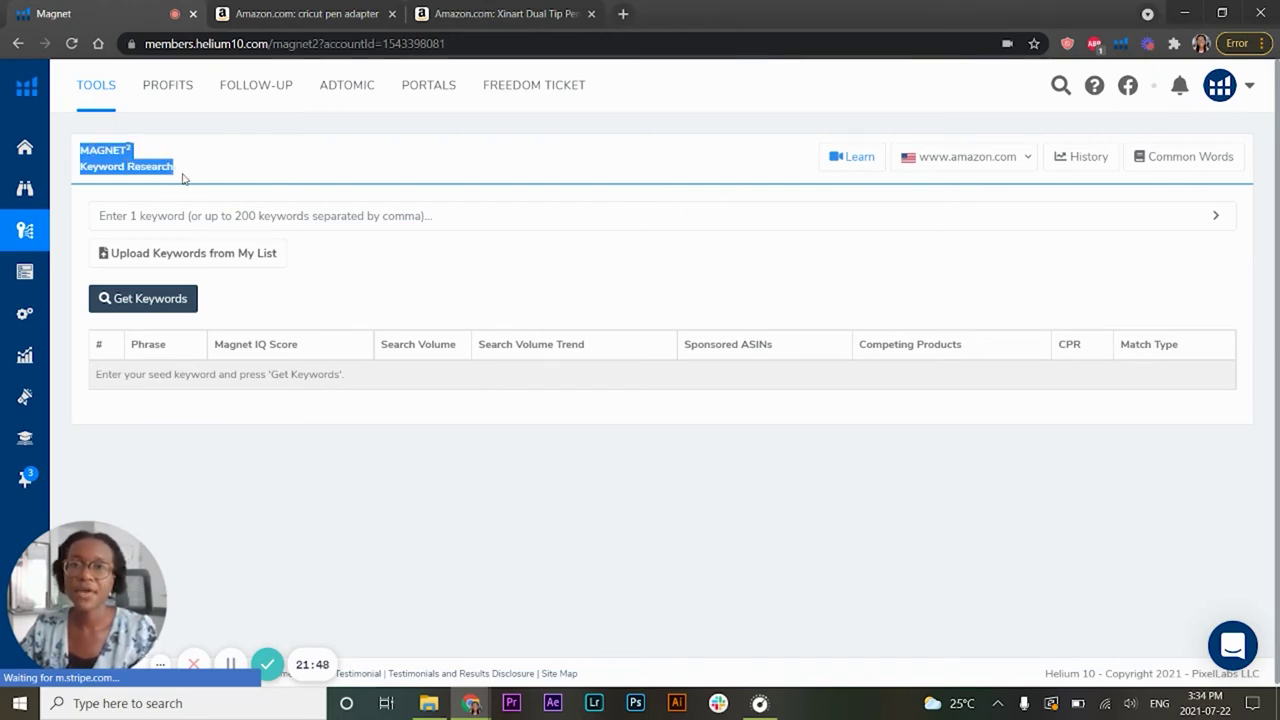
{"action": "left_click", "coordinate": [218, 214]}
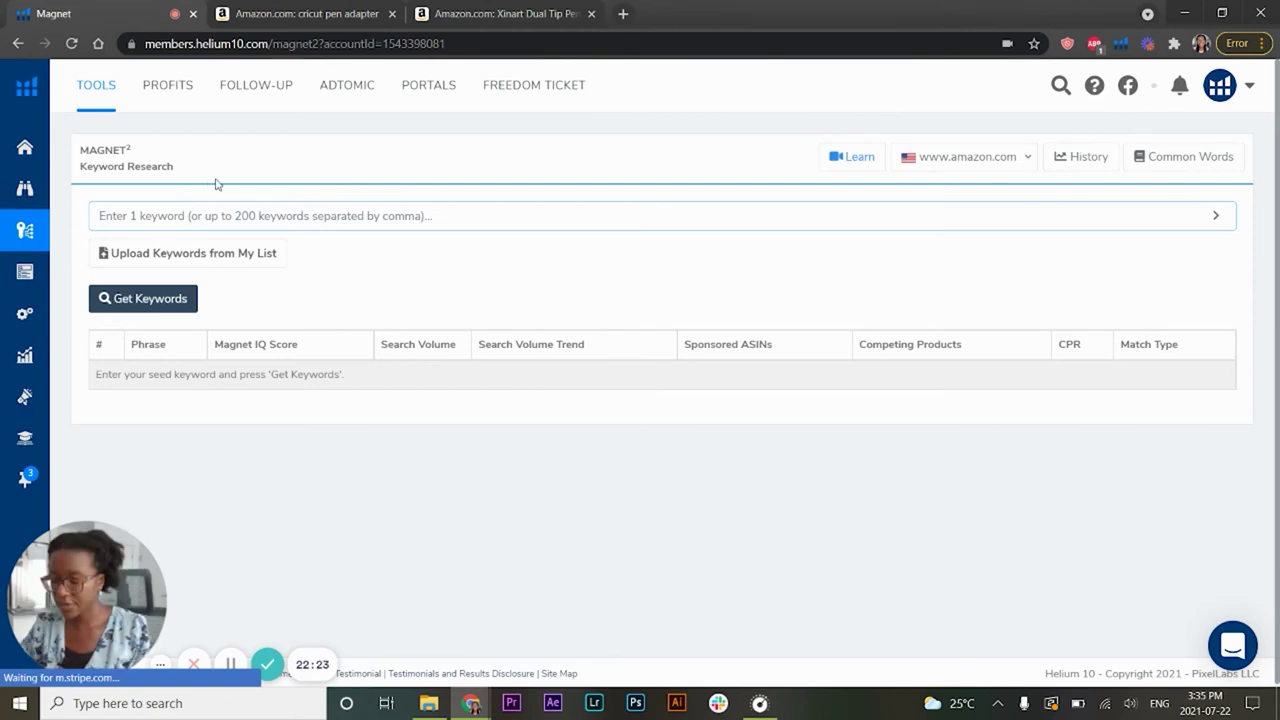
{"action": "type", "text": "y2k j"}
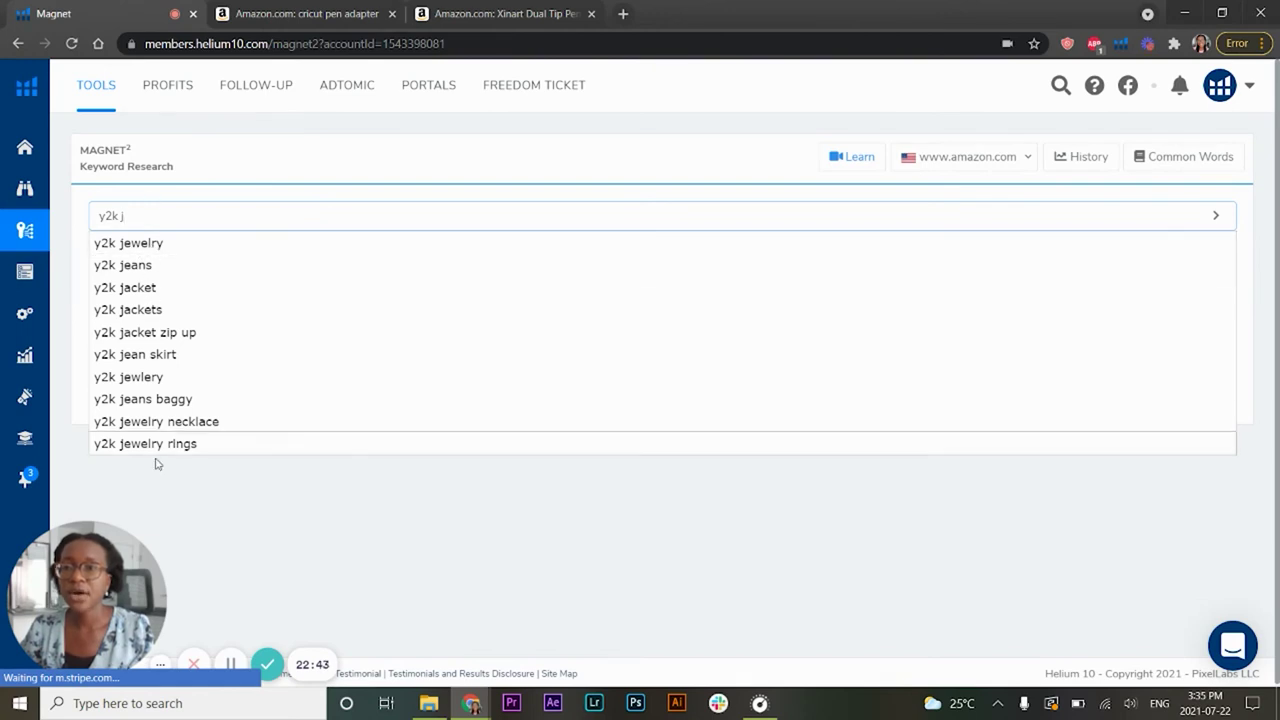
{"action": "left_click", "coordinate": [157, 246]}
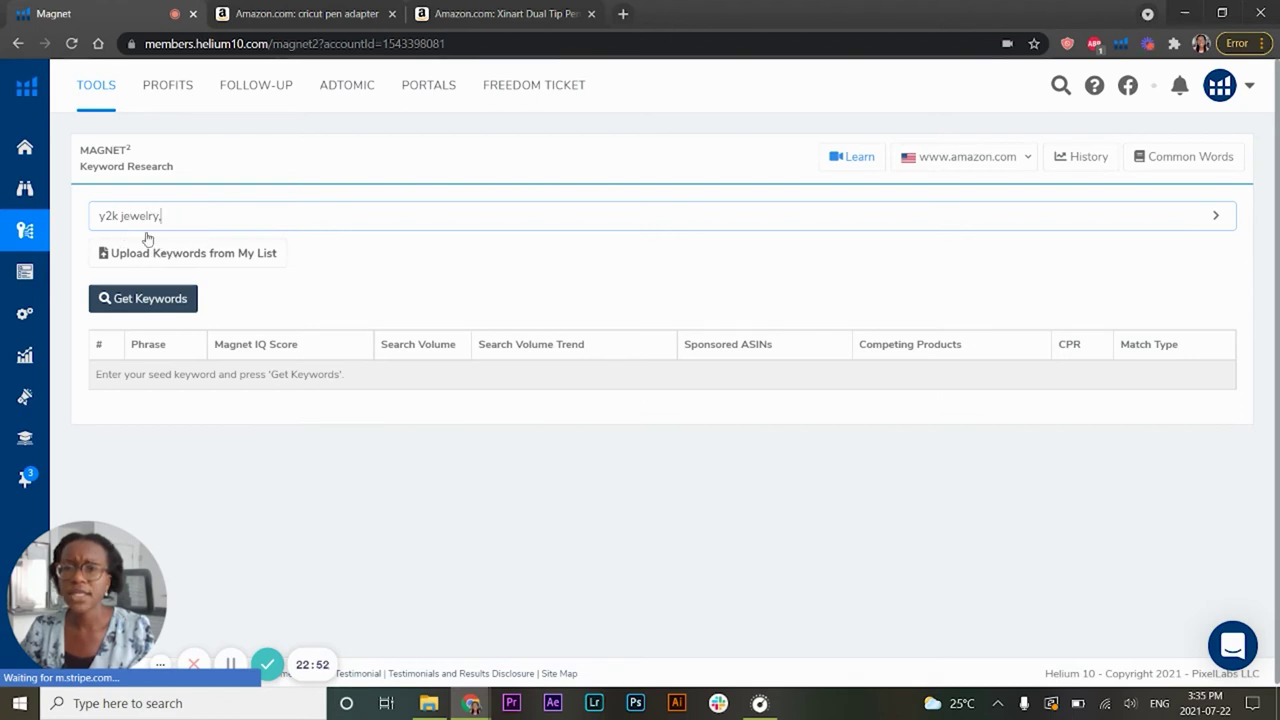
{"action": "left_click", "coordinate": [150, 298]}
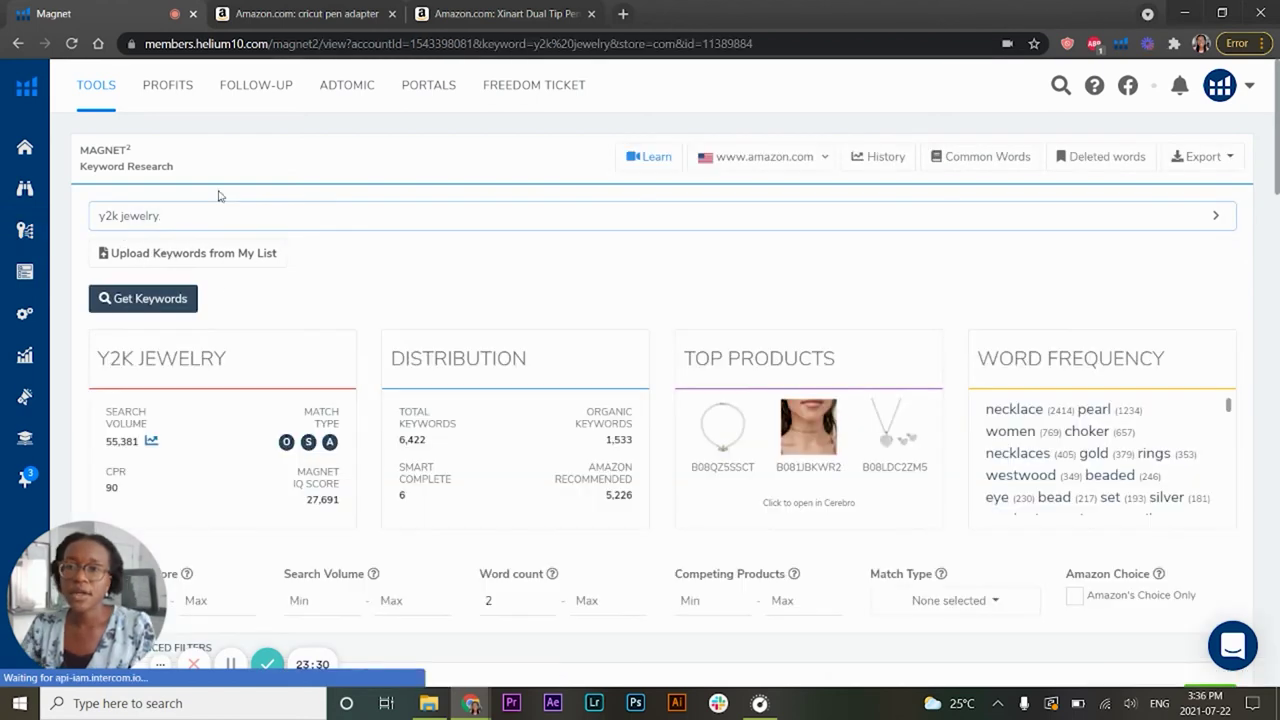
{"action": "left_click", "coordinate": [186, 214]}
{"action": "key", "text": "BackSpace"}
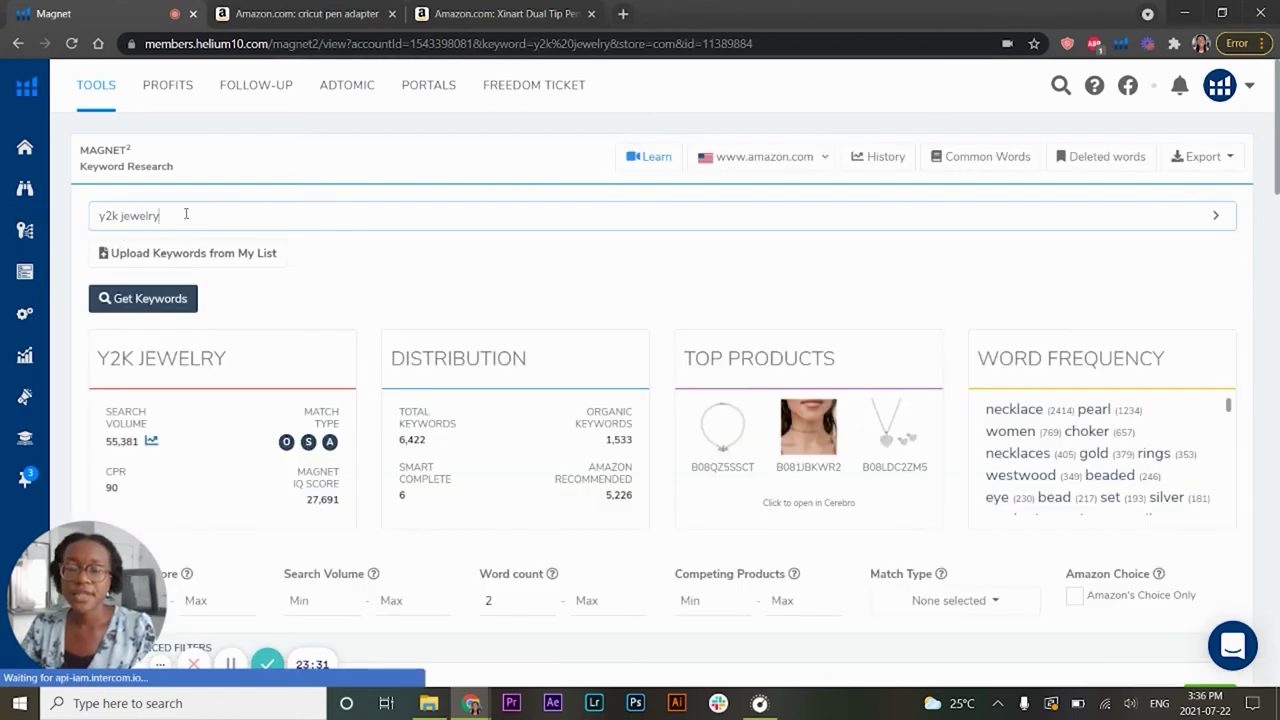
{"action": "left_click_drag", "start_coordinate": [99, 215], "coordinate": [165, 215]}
{"action": "left_click", "coordinate": [167, 216]}
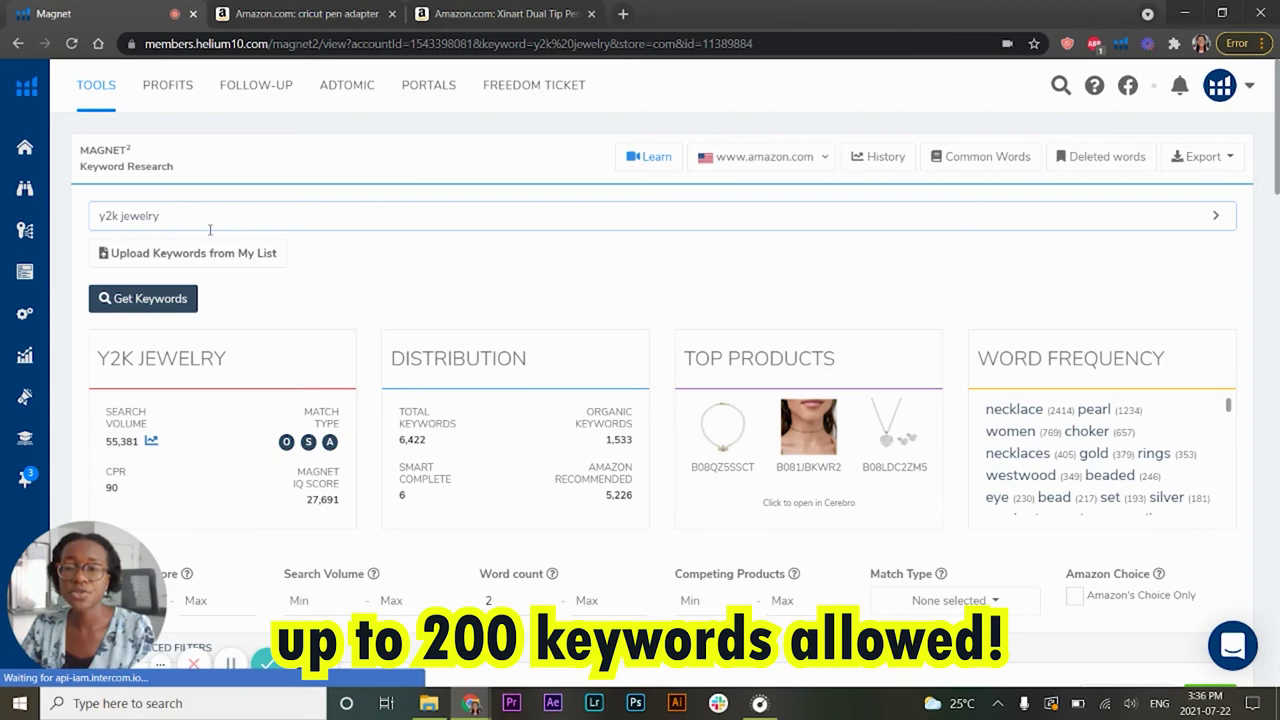
{"action": "scroll", "coordinate": [282, 222], "scroll_direction": "down", "scroll_amount": 2}
{"action": "left_click_drag", "start_coordinate": [100, 240], "coordinate": [150, 278]}
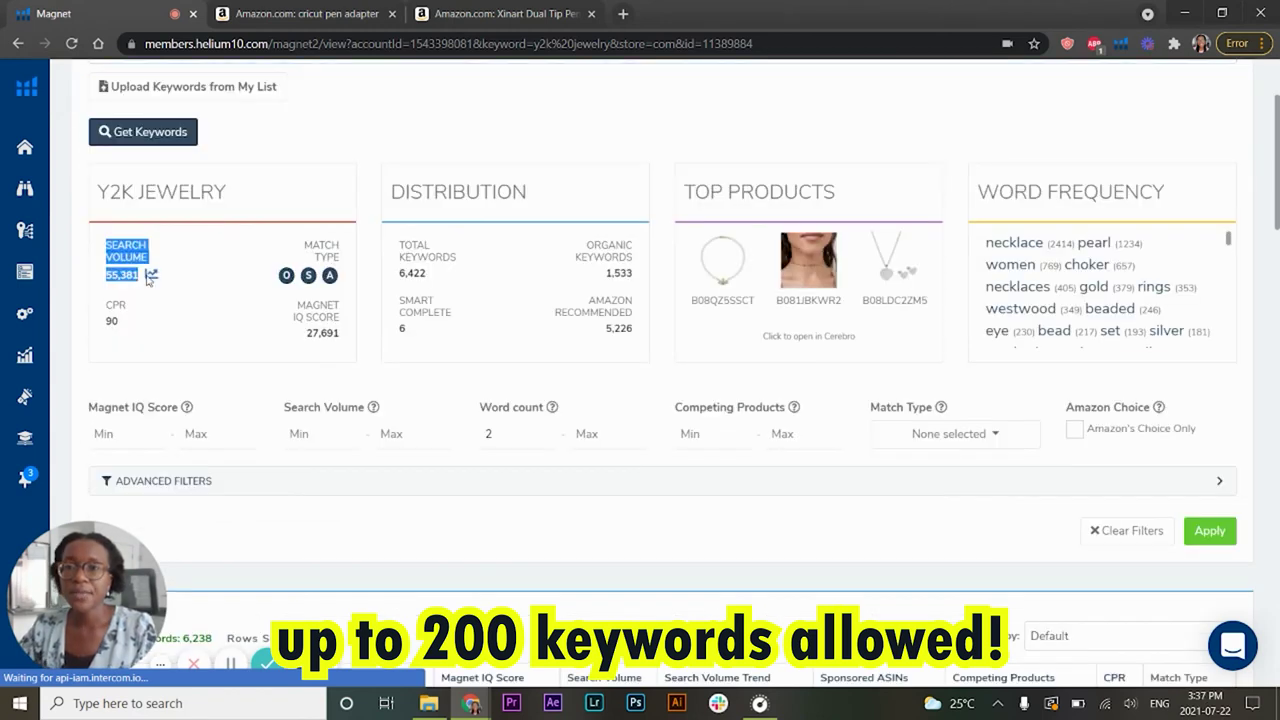
{"action": "left_click", "coordinate": [177, 285]}
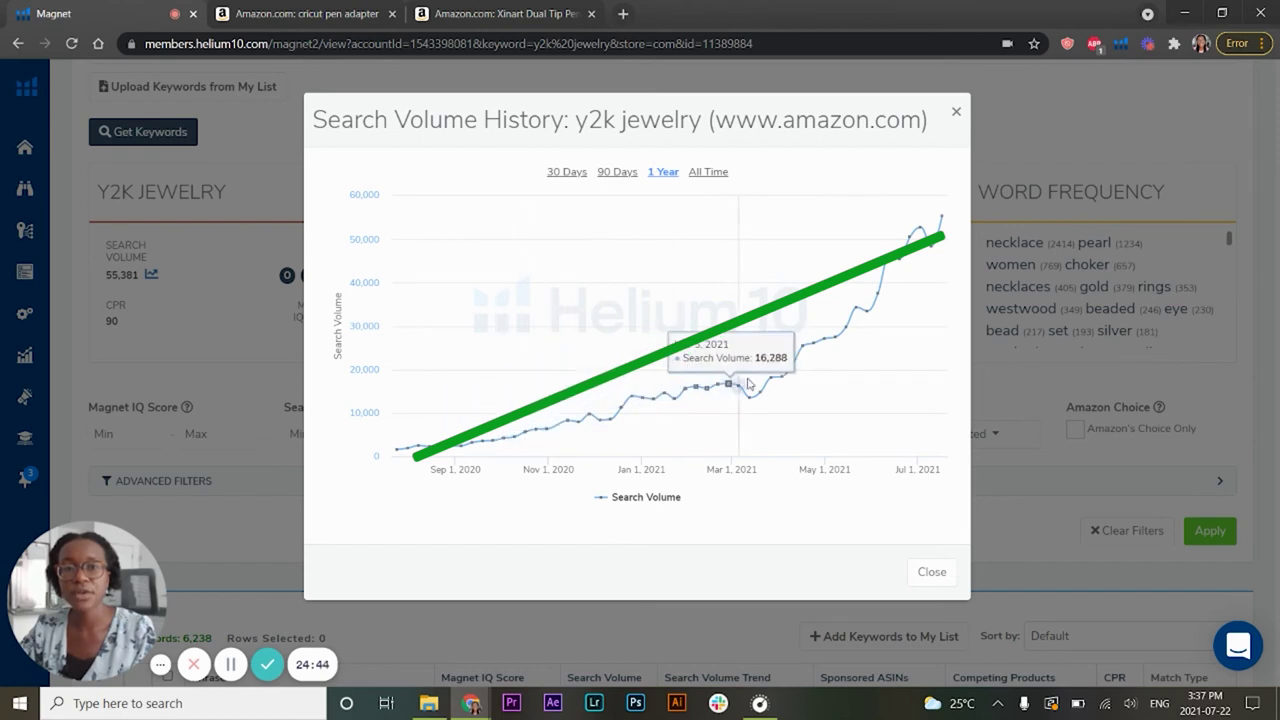
{"action": "left_click", "coordinate": [956, 112]}
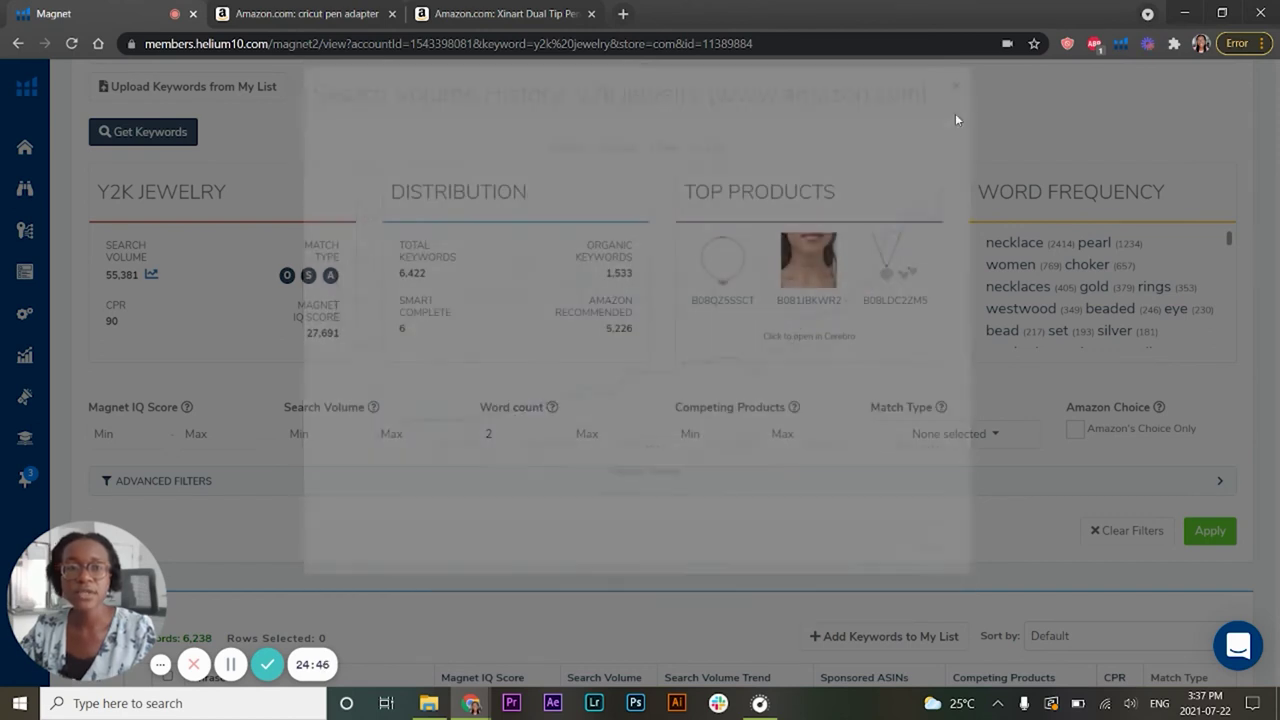
{"action": "scroll", "coordinate": [282, 314], "scroll_direction": "down", "scroll_amount": 2}
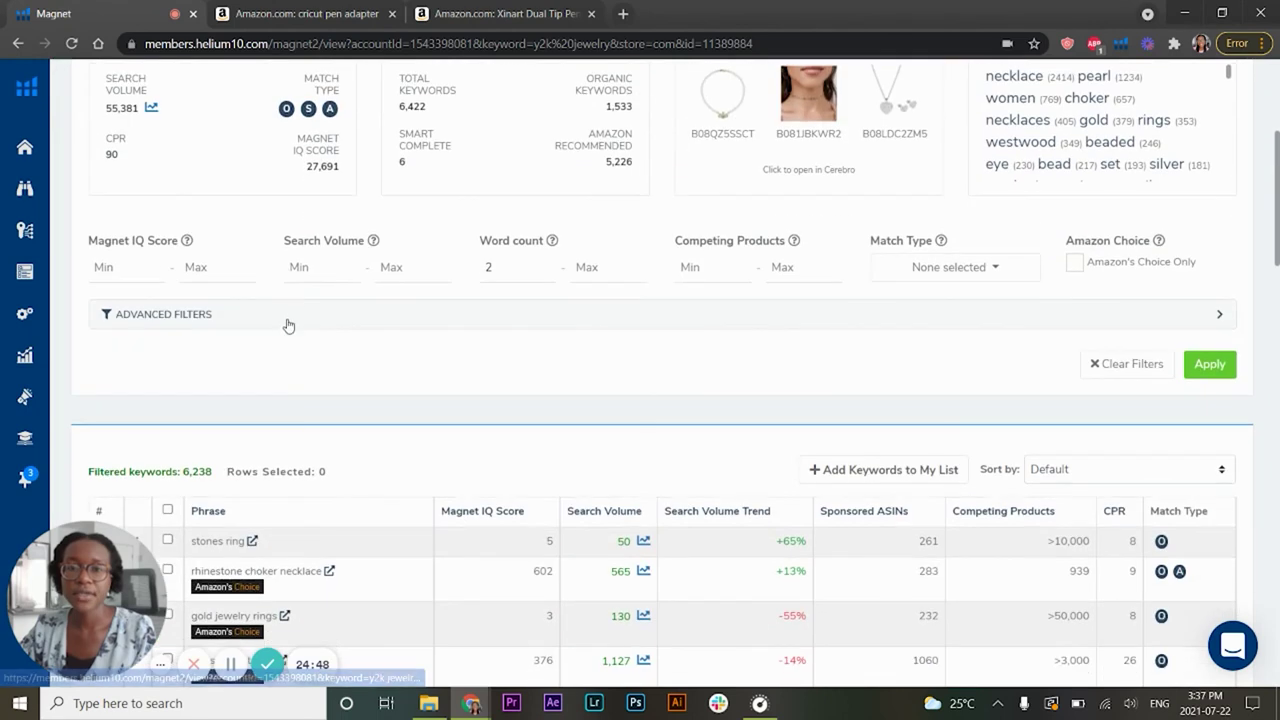
- Apply the y2k phrase filter, leaving 428 keywords
{"action": "scroll", "coordinate": [286, 323], "scroll_direction": "down", "scroll_amount": 2}
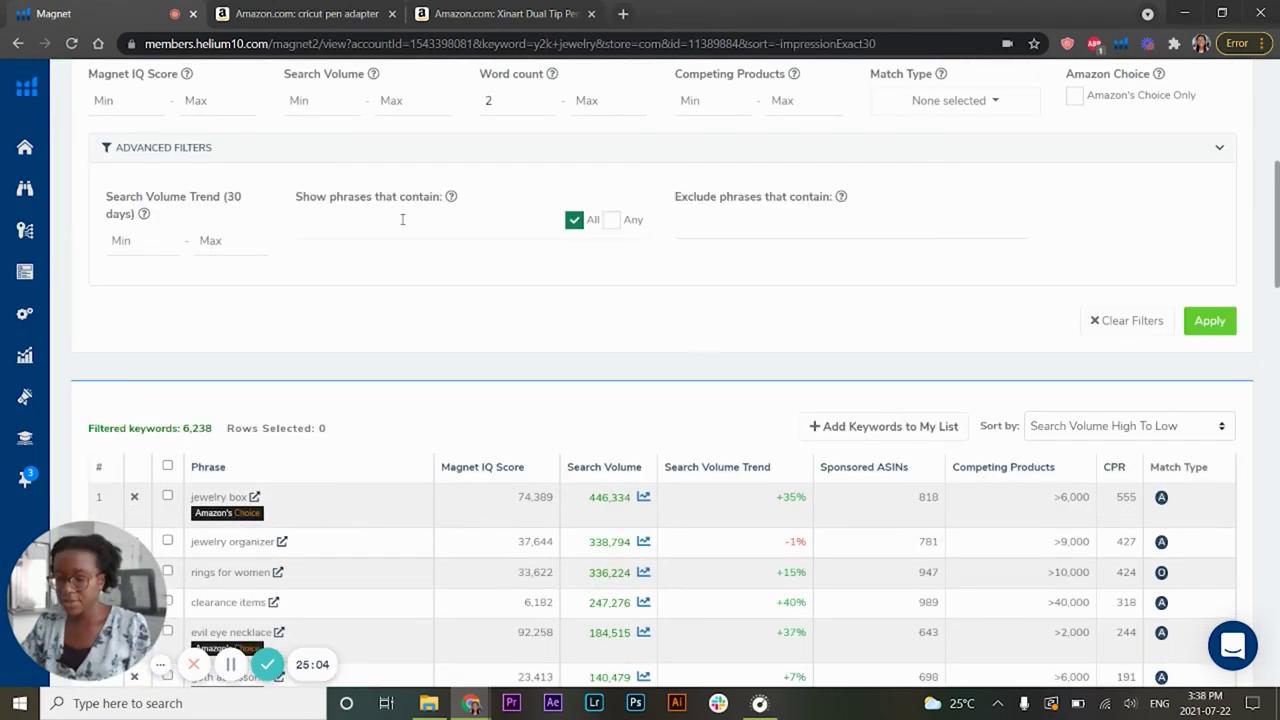
{"action": "type", "text": "2k"}
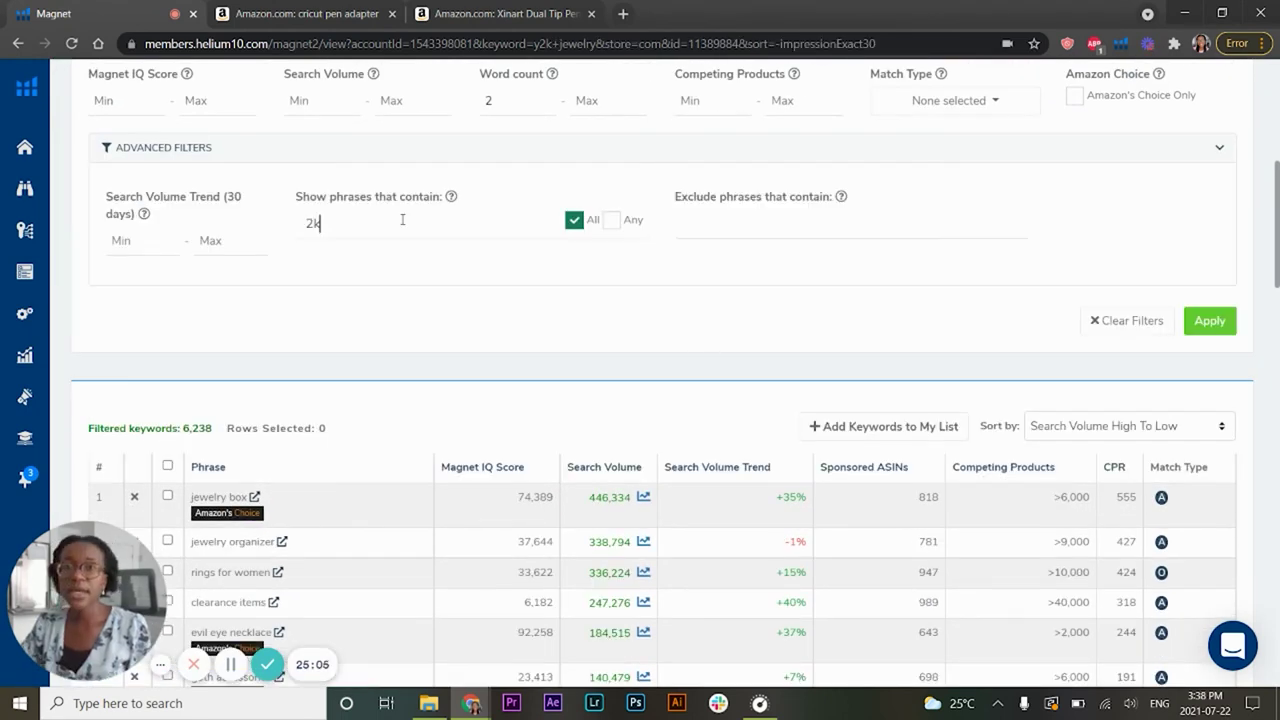
{"action": "key", "text": "BackSpace"}
{"action": "key", "text": "BackSpace"}
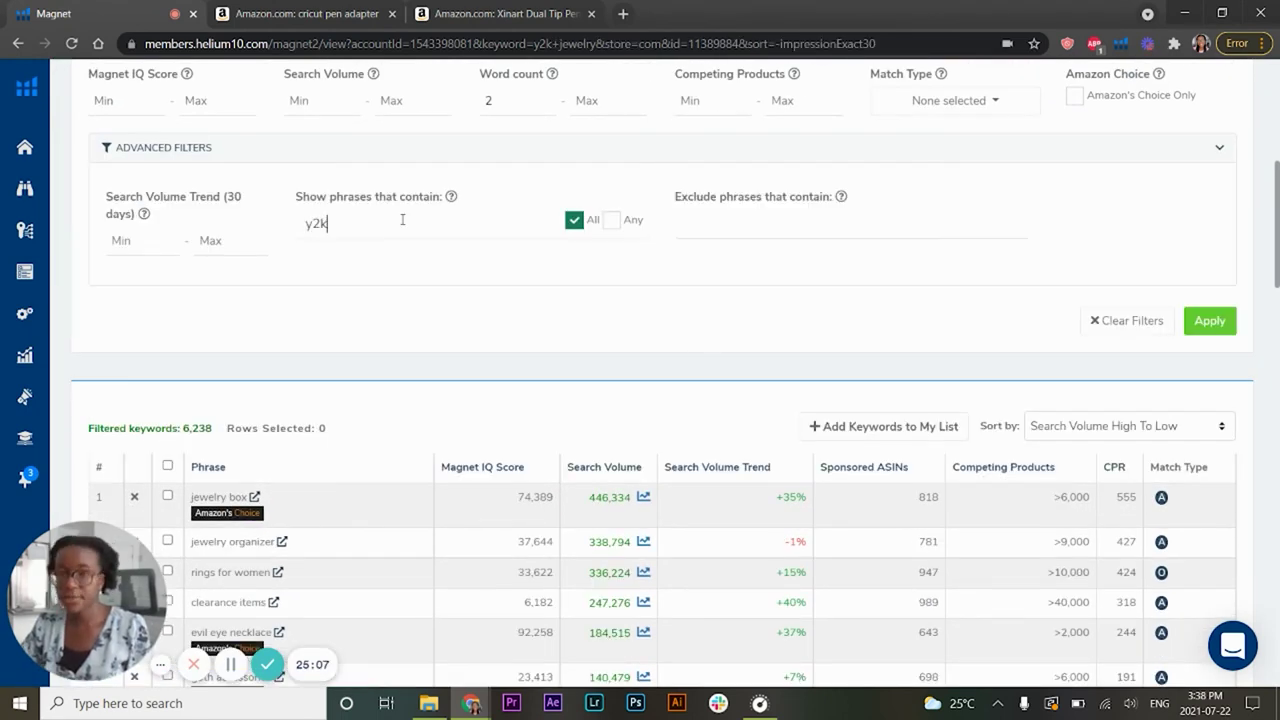
{"action": "left_click", "coordinate": [1209, 320]}
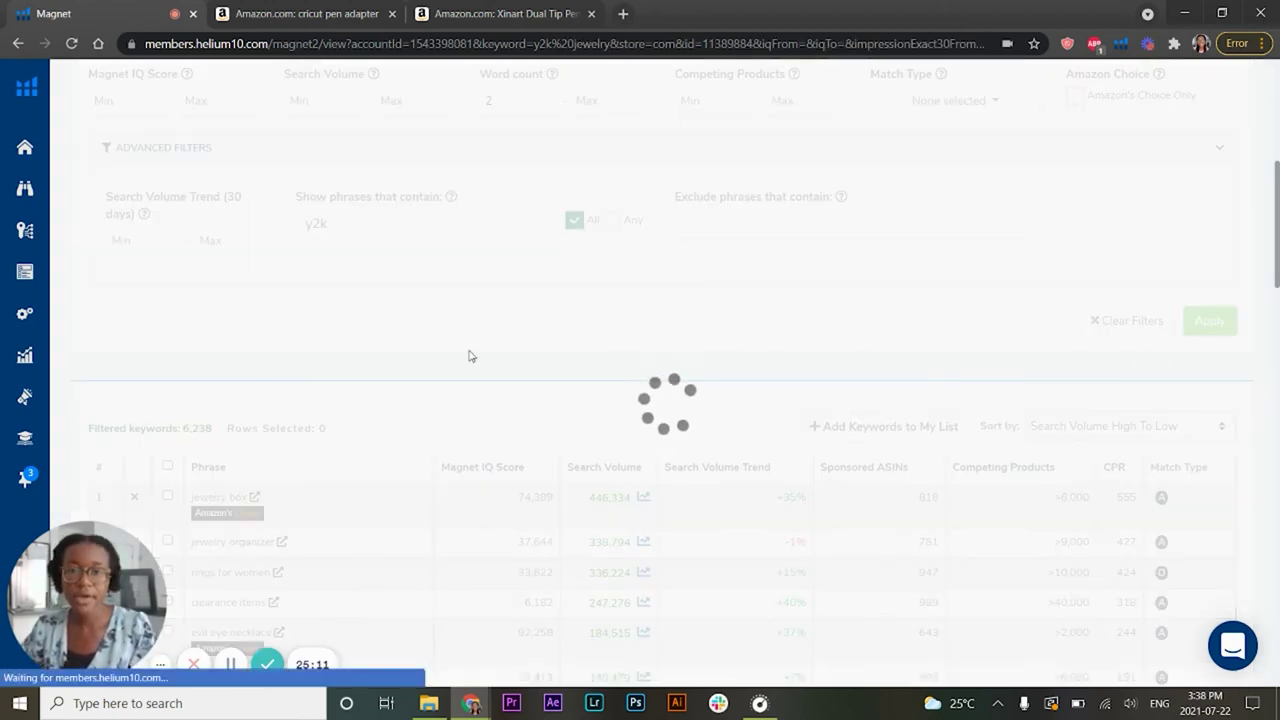
{"action": "left_click_drag", "start_coordinate": [204, 261], "coordinate": [187, 258]}
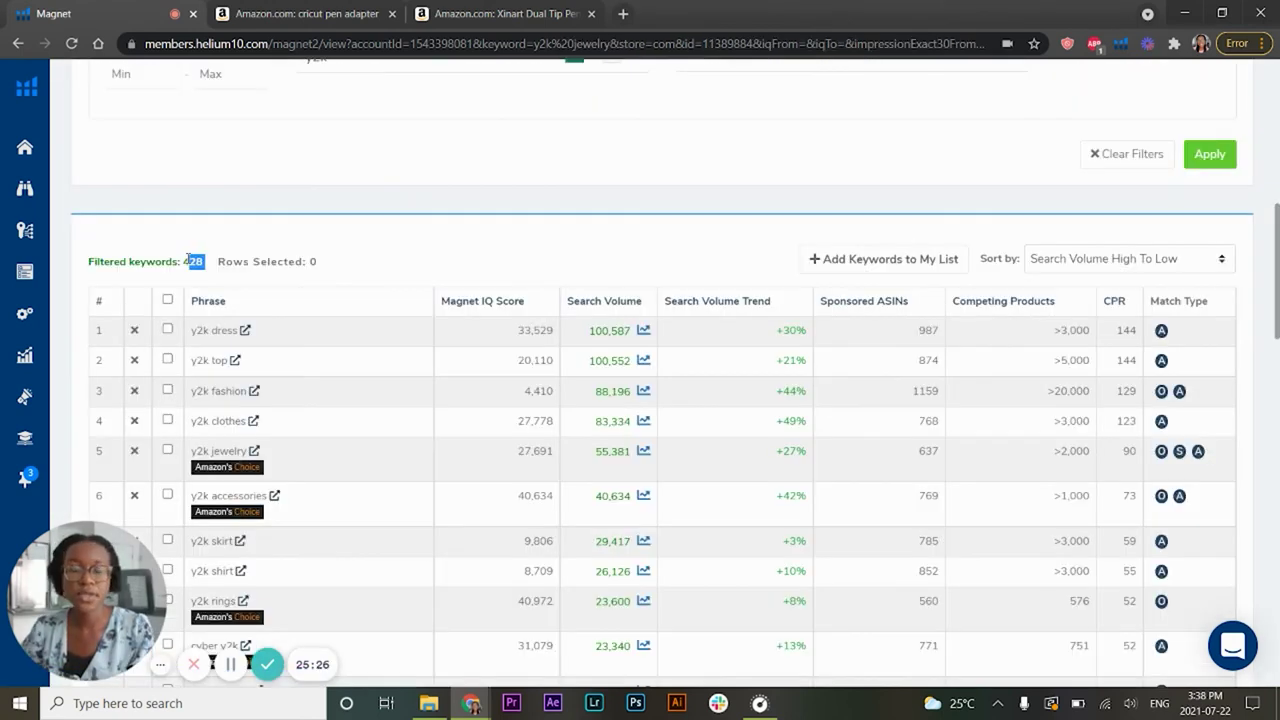
{"action": "left_click", "coordinate": [184, 260]}
{"action": "left_click_drag", "start_coordinate": [199, 264], "coordinate": [206, 262]}
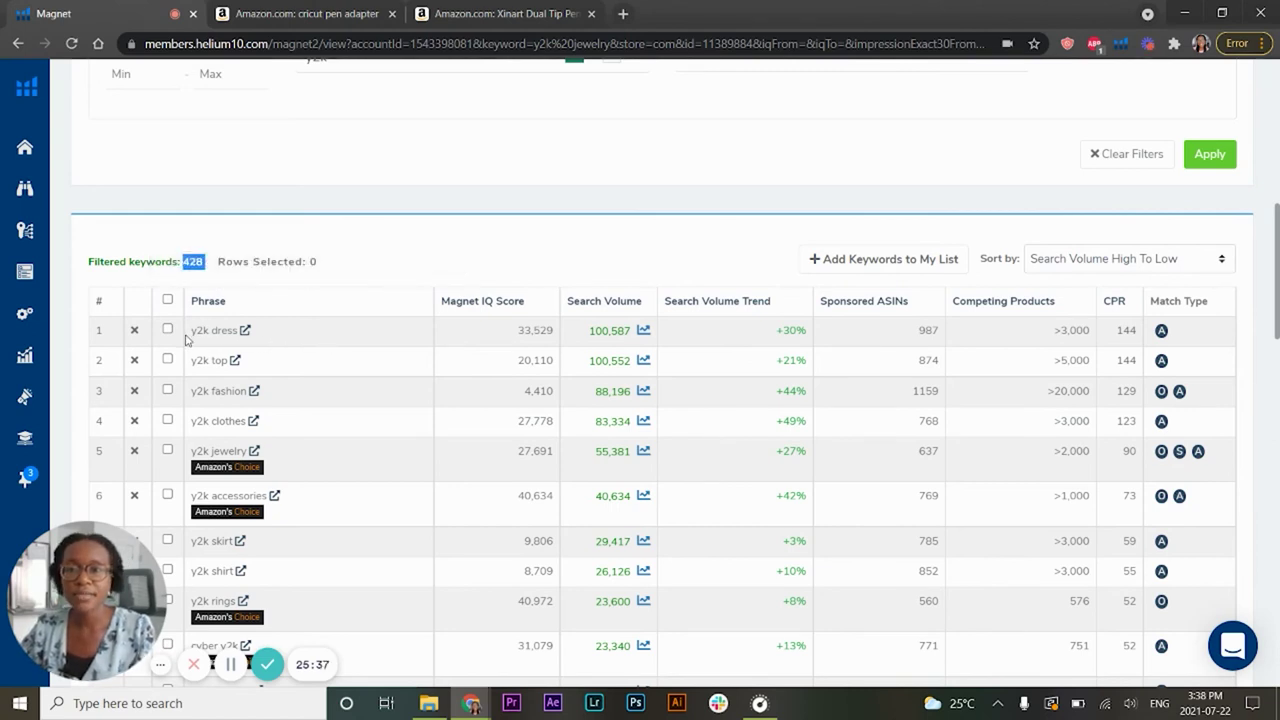
- Note top phrase y2k dress, then open the y2k jewelry search on Amazon
{"action": "left_click_drag", "start_coordinate": [186, 338], "coordinate": [240, 334]}
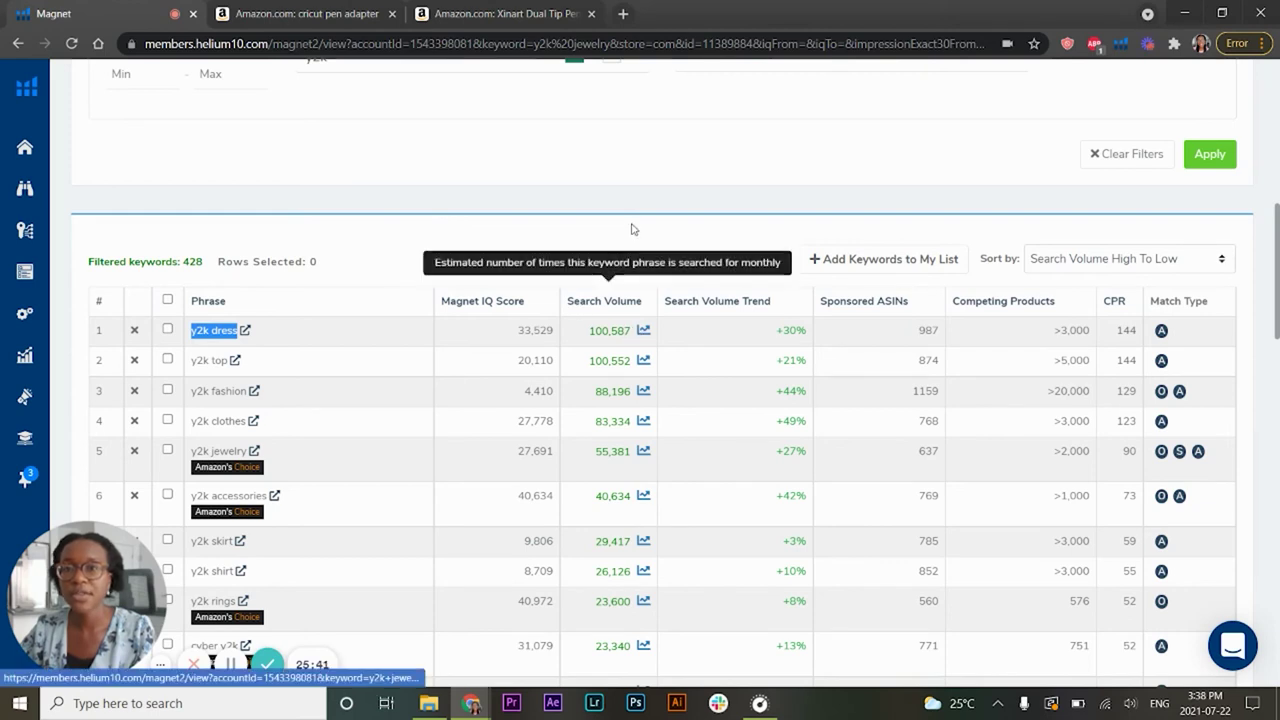
{"action": "scroll", "coordinate": [340, 376], "scroll_direction": "down", "scroll_amount": 2}
{"action": "left_click_drag", "start_coordinate": [191, 287], "coordinate": [250, 287]}
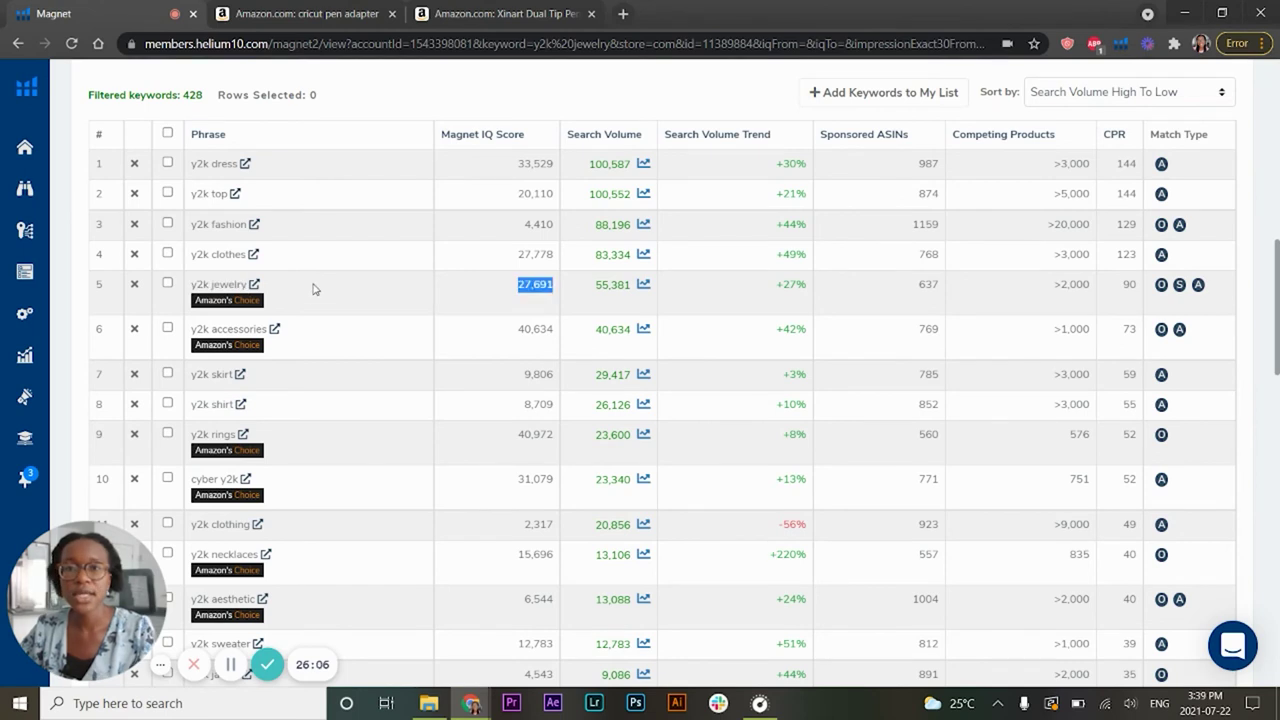
{"action": "left_click", "coordinate": [282, 296]}
{"action": "left_click", "coordinate": [255, 285]}
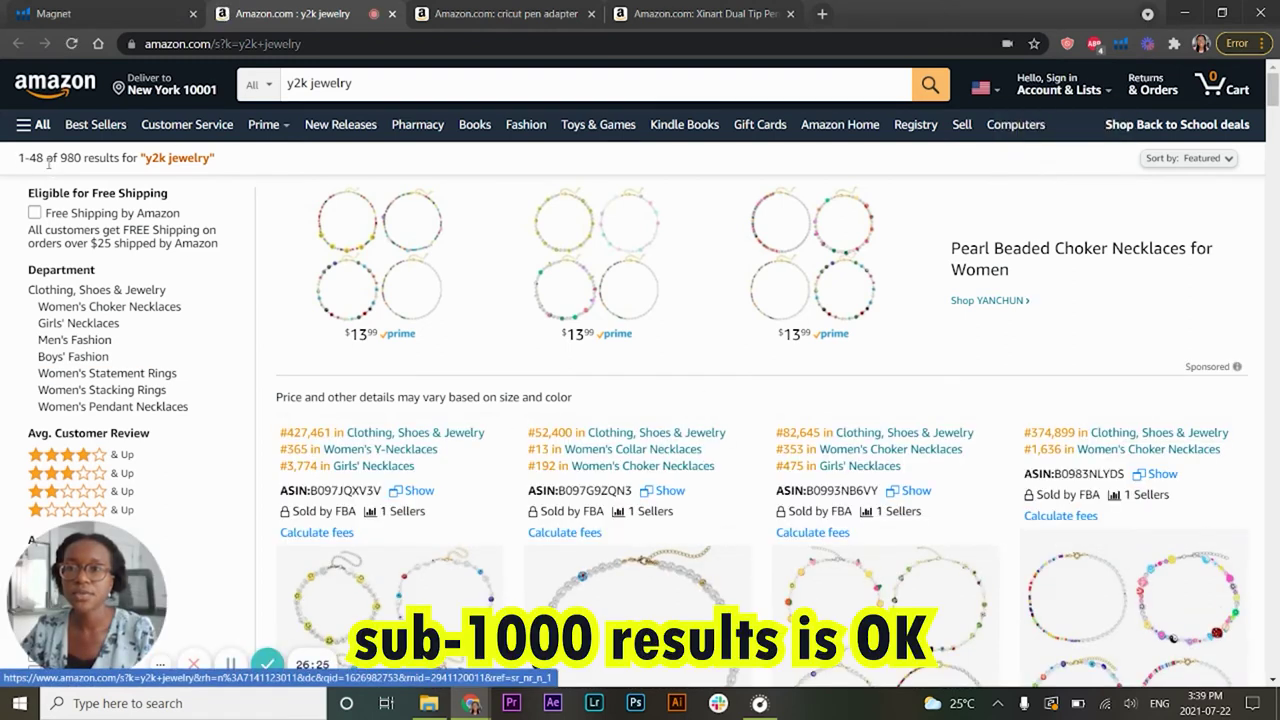
- Highlight the 980-result count for y2k jewelry and scroll through the listings
{"action": "left_click_drag", "start_coordinate": [58, 157], "coordinate": [90, 158]}
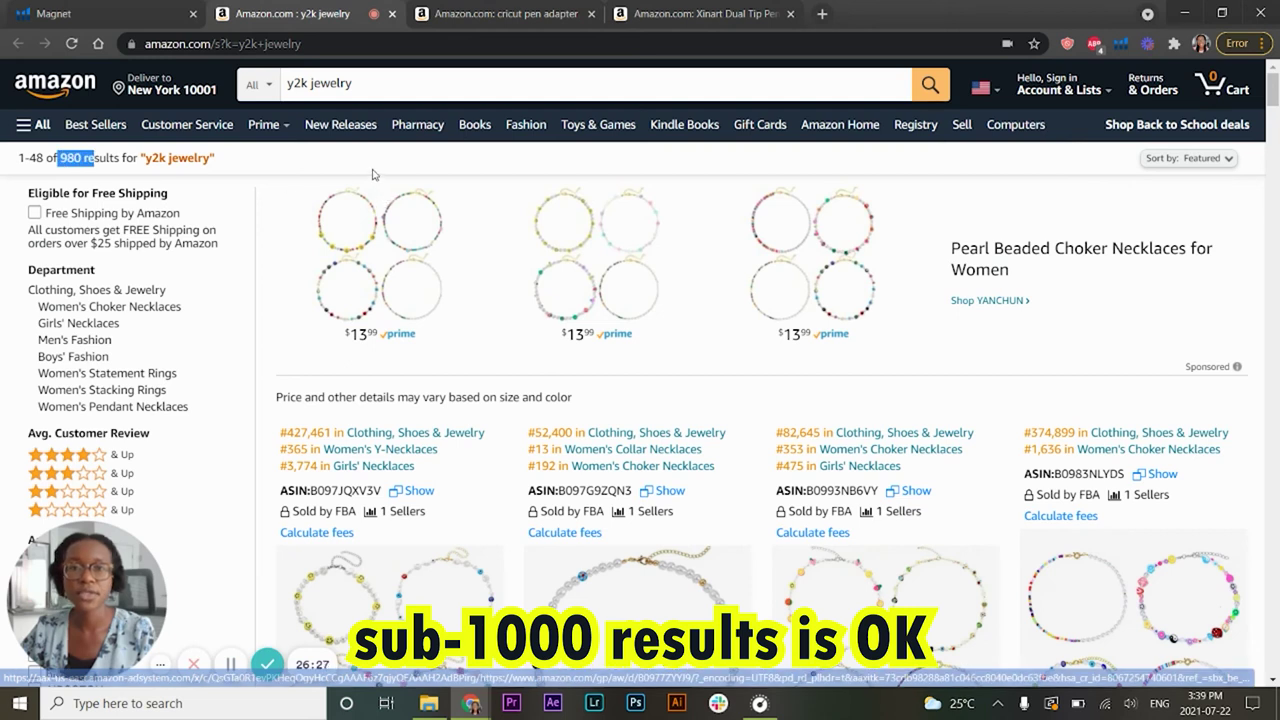
{"action": "left_click", "coordinate": [460, 176]}
{"action": "scroll", "coordinate": [799, 230], "scroll_direction": "down", "scroll_amount": 3}
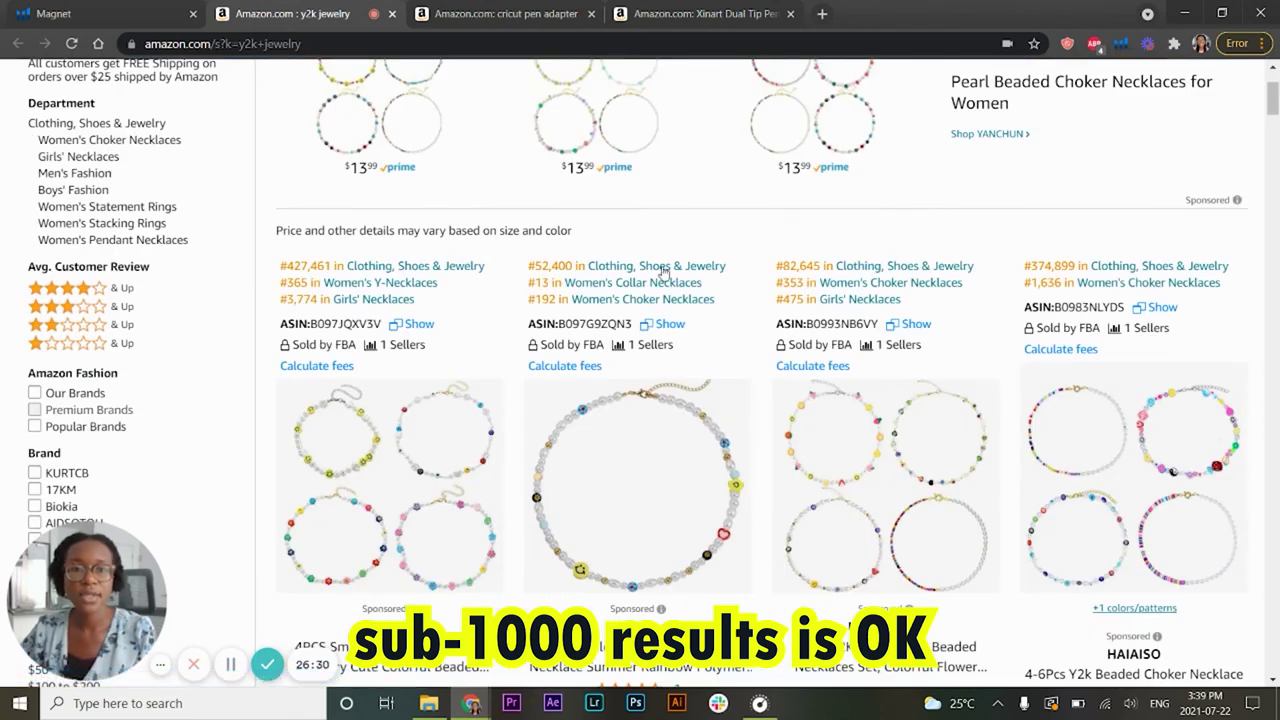
{"action": "scroll", "coordinate": [446, 331], "scroll_direction": "down", "scroll_amount": 3}
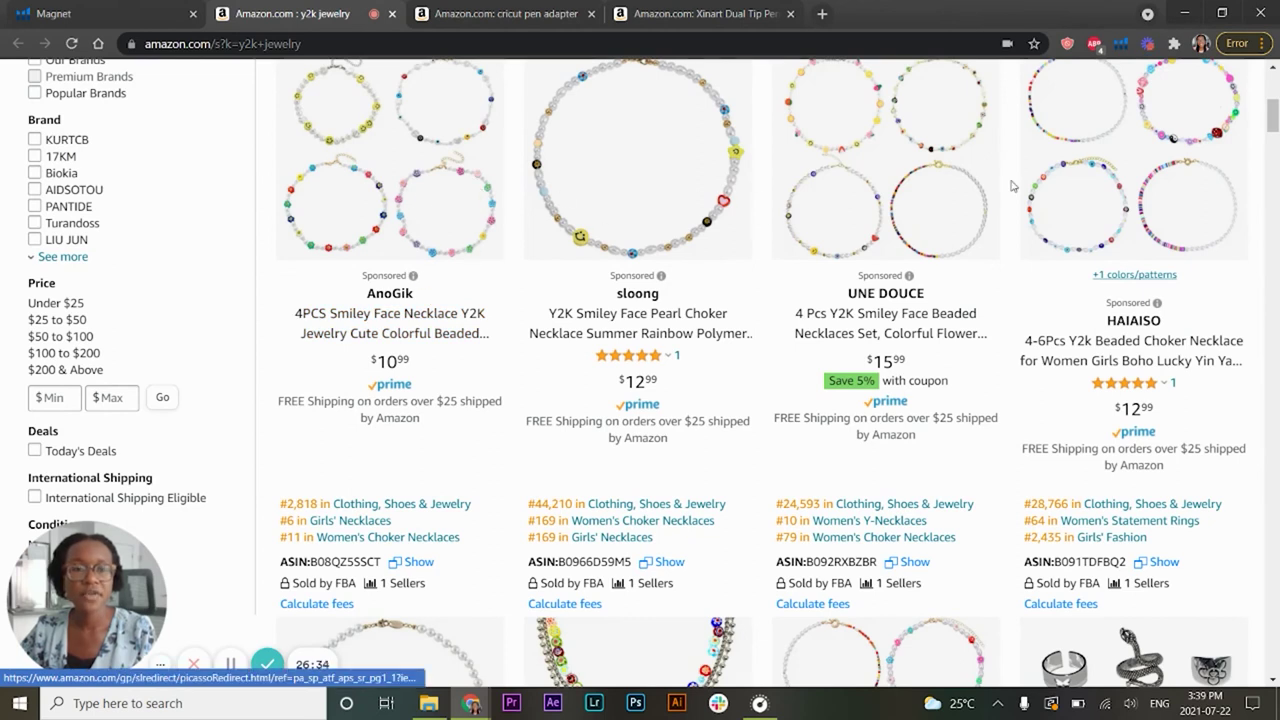
{"action": "scroll", "coordinate": [620, 300], "scroll_direction": "down", "scroll_amount": 3}
{"action": "scroll", "coordinate": [560, 350], "scroll_direction": "up", "scroll_amount": 3}
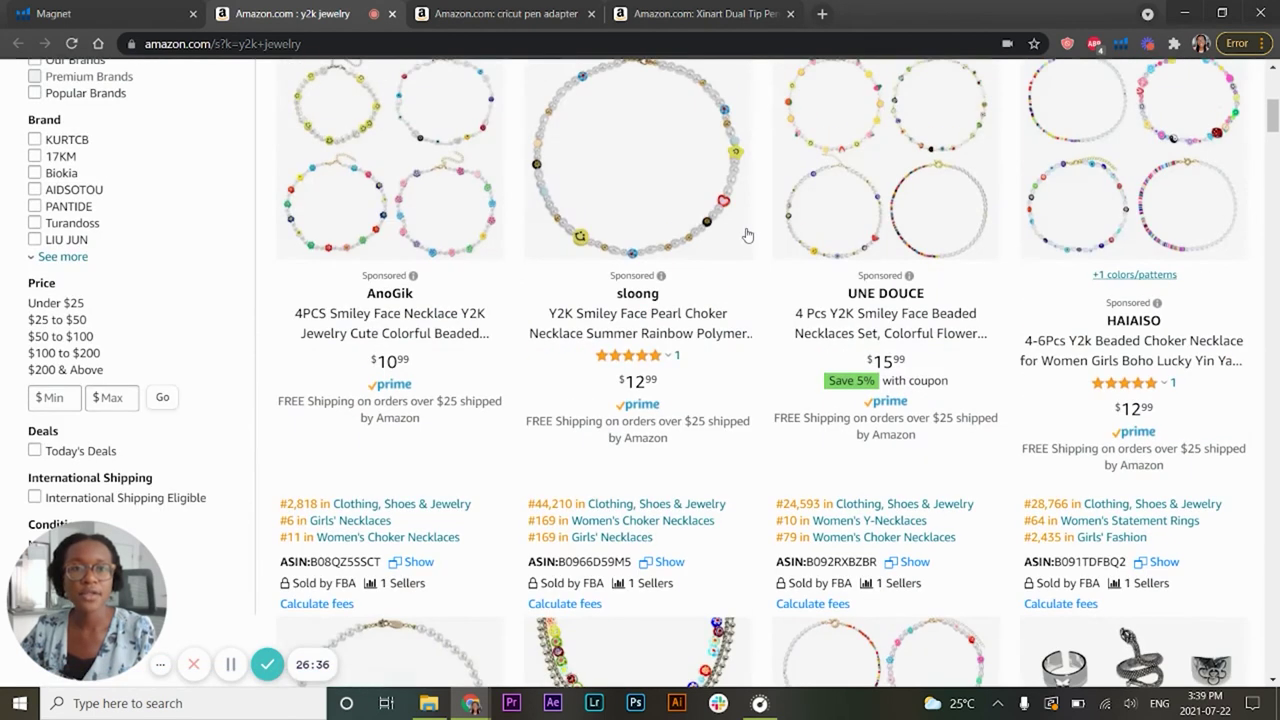
- Compare listing prices: the $9.99 bracelet, evil eye necklace and $8.99 VOHO necklace
{"action": "left_click_drag", "start_coordinate": [705, 350], "coordinate": [740, 346]}
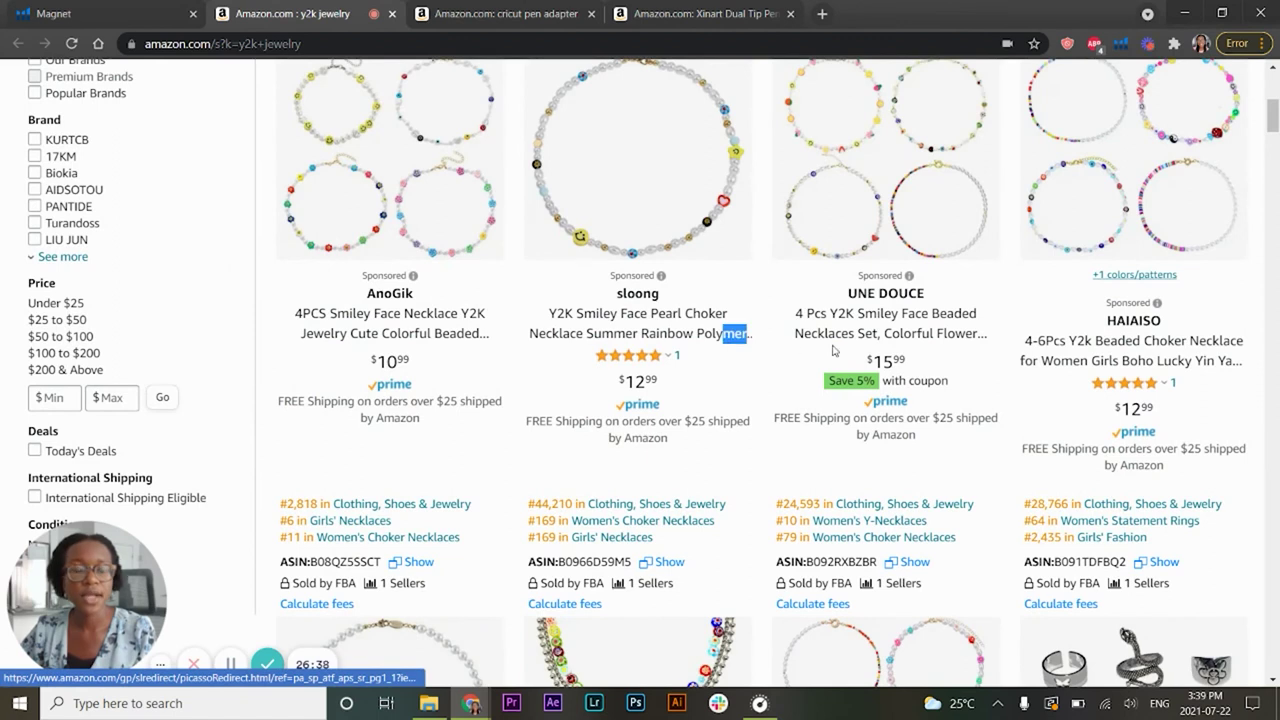
{"action": "scroll", "coordinate": [836, 351], "scroll_direction": "down", "scroll_amount": 2}
{"action": "scroll", "coordinate": [833, 350], "scroll_direction": "down", "scroll_amount": 3}
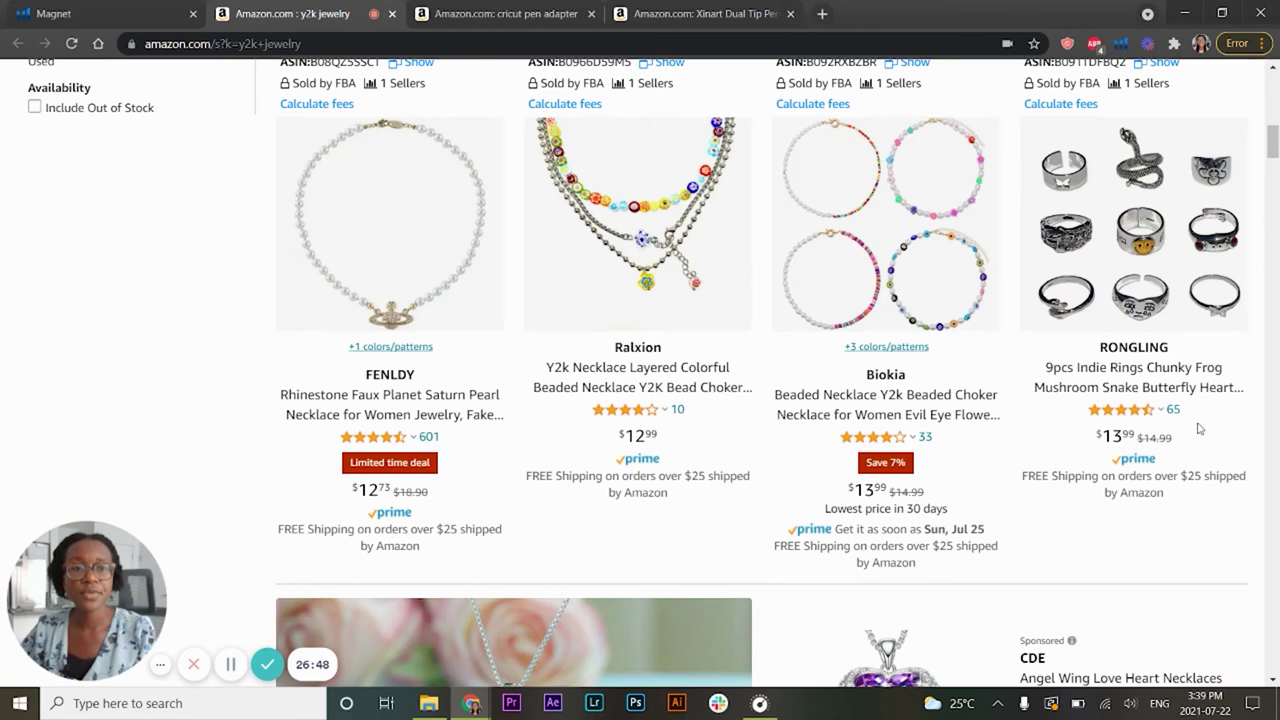
{"action": "scroll", "coordinate": [1002, 511], "scroll_direction": "down", "scroll_amount": 2}
{"action": "scroll", "coordinate": [1003, 512], "scroll_direction": "down", "scroll_amount": 6}
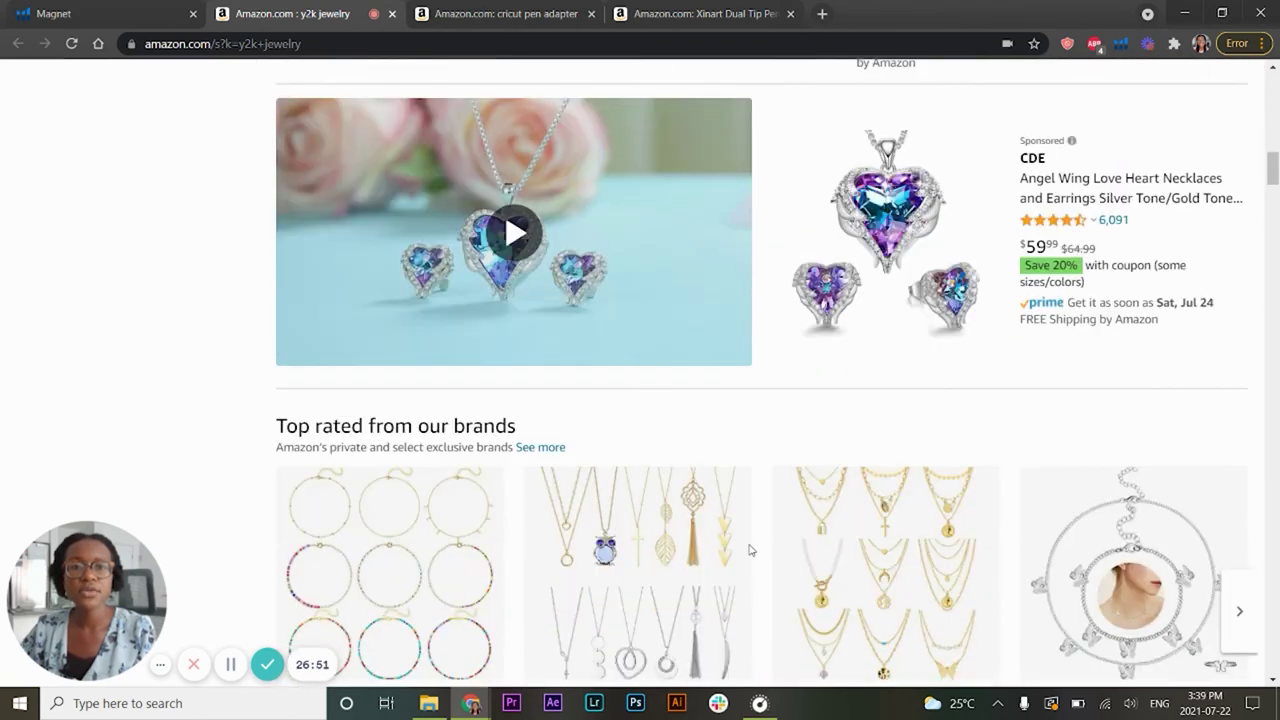
{"action": "scroll", "coordinate": [655, 495], "scroll_direction": "down", "scroll_amount": 3}
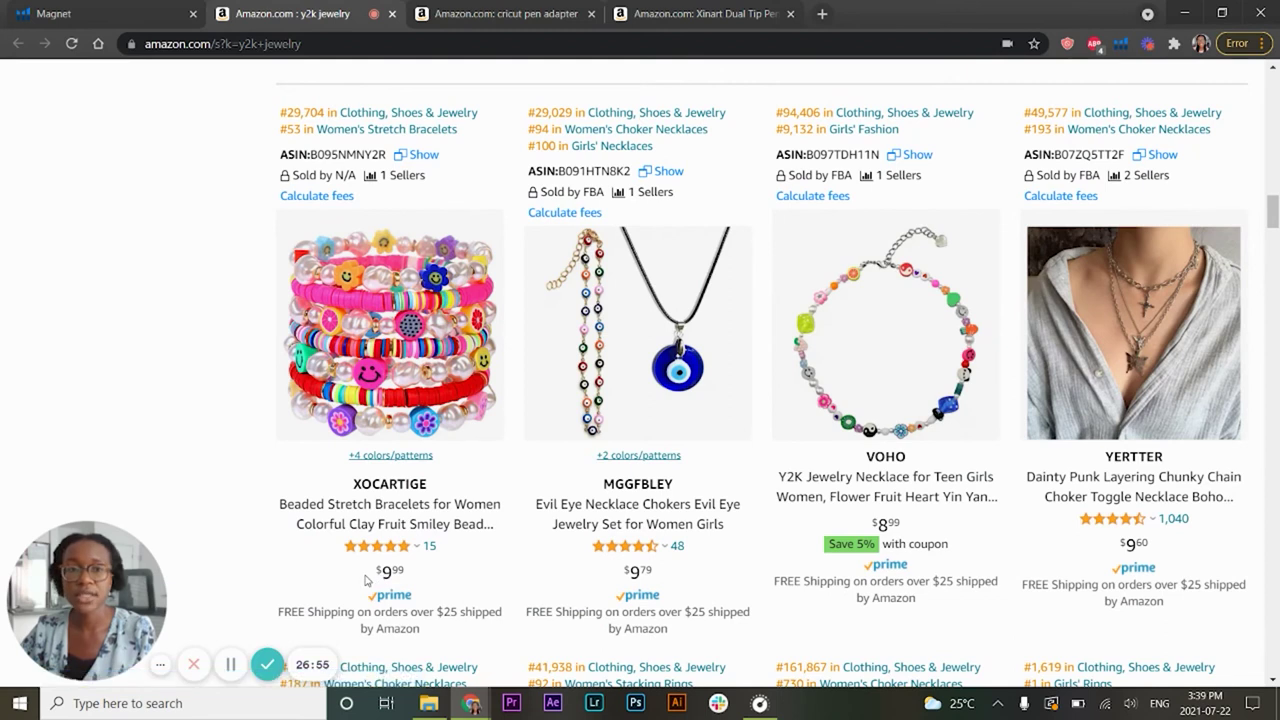
{"action": "left_click_drag", "start_coordinate": [367, 576], "coordinate": [507, 578]}
{"action": "left_click_drag", "start_coordinate": [609, 577], "coordinate": [711, 579]}
{"action": "left_click_drag", "start_coordinate": [875, 523], "coordinate": [948, 530]}
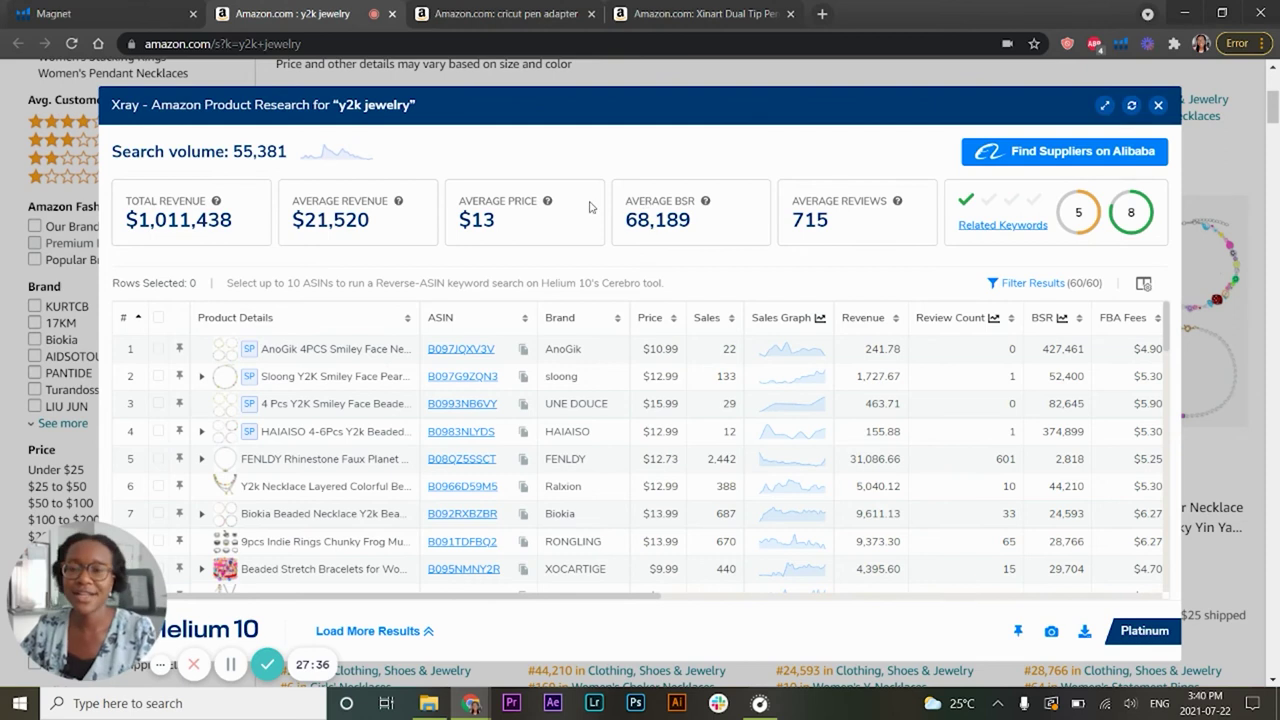
- Review Xray's y2k jewelry sales figures, highlighting row 6's review count of 10
{"action": "mouse_move", "coordinate": [593, 597]}
{"action": "left_mouse_down"}
{"action": "mouse_move", "coordinate": [608, 597]}
{"action": "mouse_move", "coordinate": [575, 597]}
{"action": "left_mouse_up"}
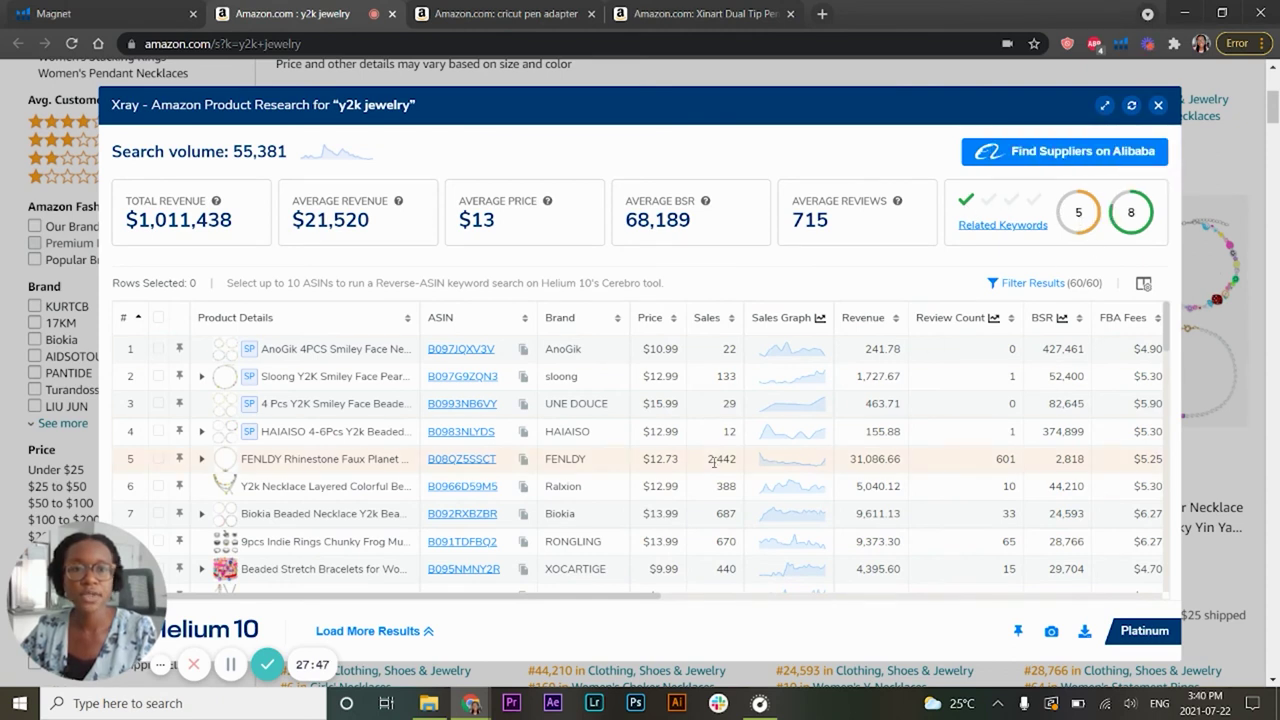
{"action": "left_click_drag", "start_coordinate": [645, 607], "coordinate": [678, 603]}
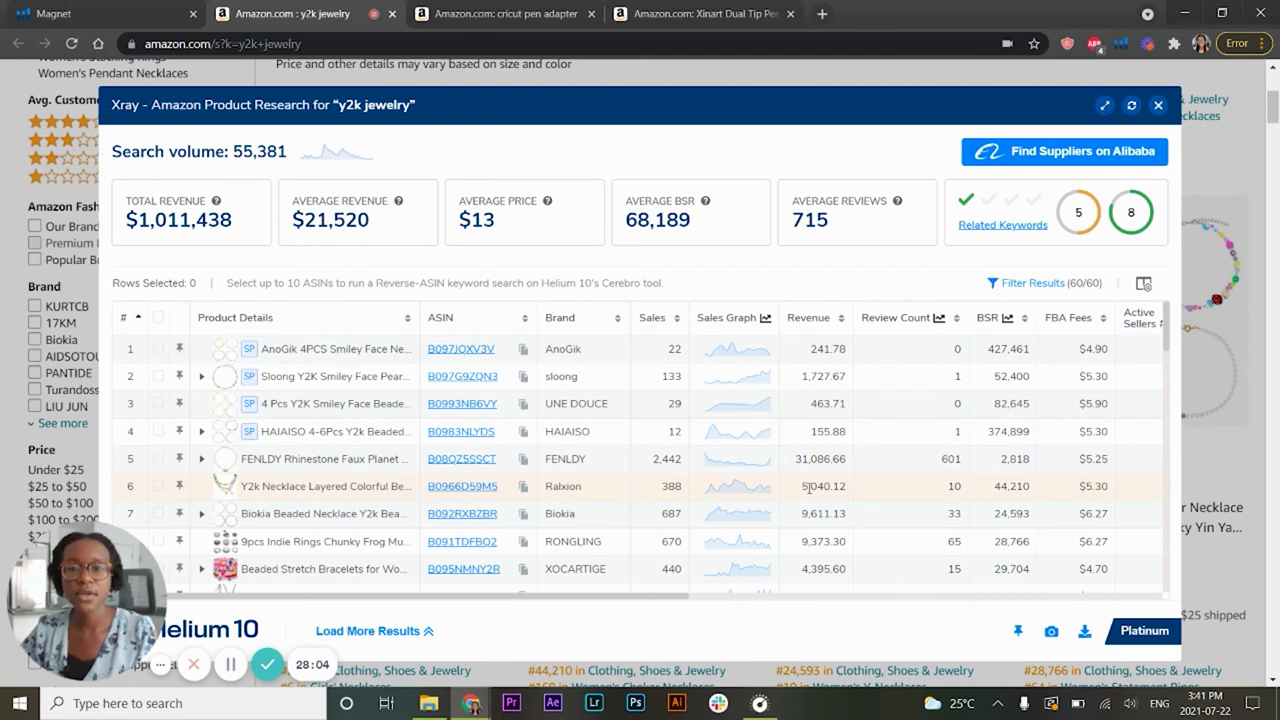
{"action": "left_click_drag", "start_coordinate": [943, 492], "coordinate": [973, 494]}
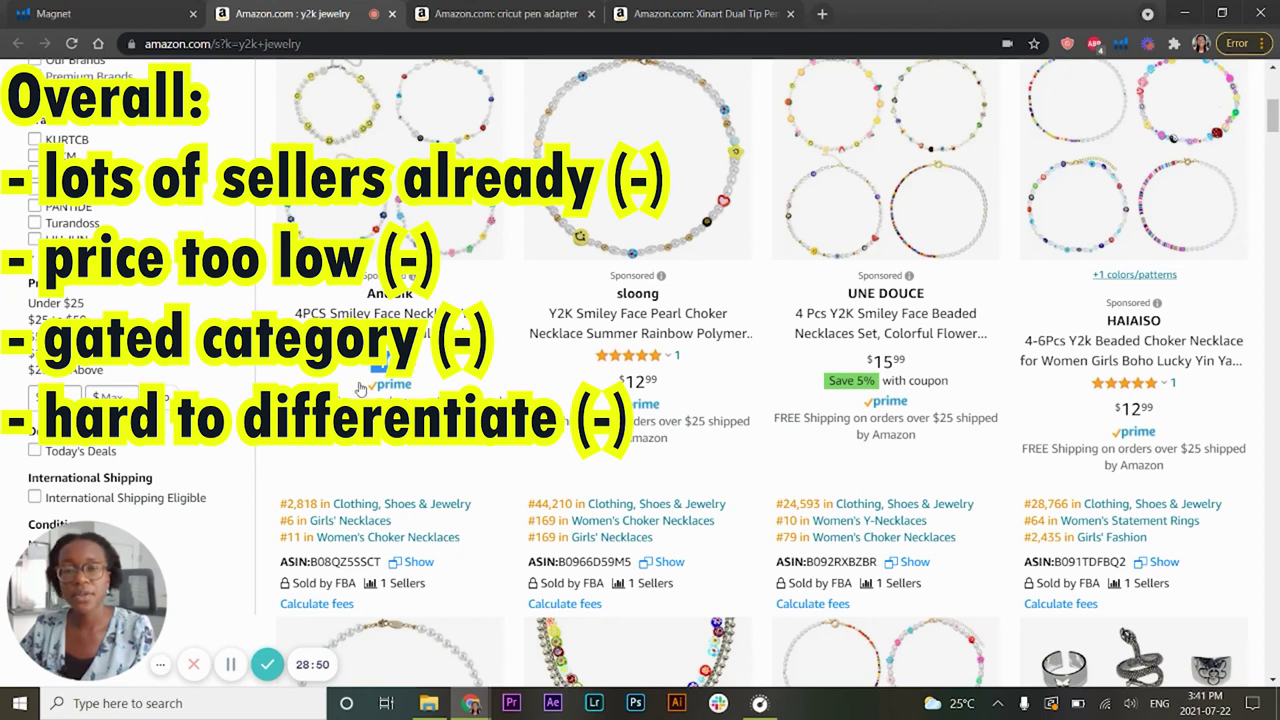
- Scroll the y2k jewelry results showing the AnoGik, sloong, UNE DOUCE and HAIAISO necklaces
{"action": "scroll", "coordinate": [362, 388], "scroll_direction": "up", "scroll_amount": 3}
{"action": "scroll", "coordinate": [360, 388], "scroll_direction": "up", "scroll_amount": 2}
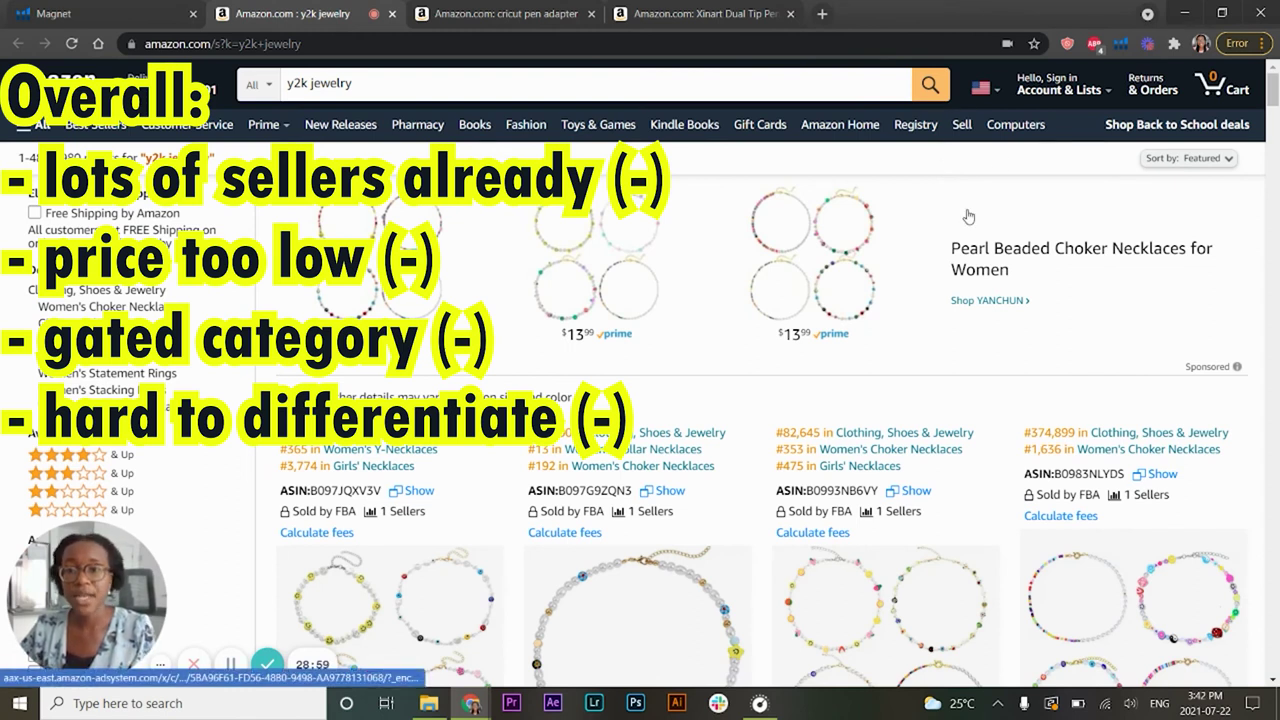
{"action": "scroll", "coordinate": [896, 302], "scroll_direction": "down", "scroll_amount": 2}
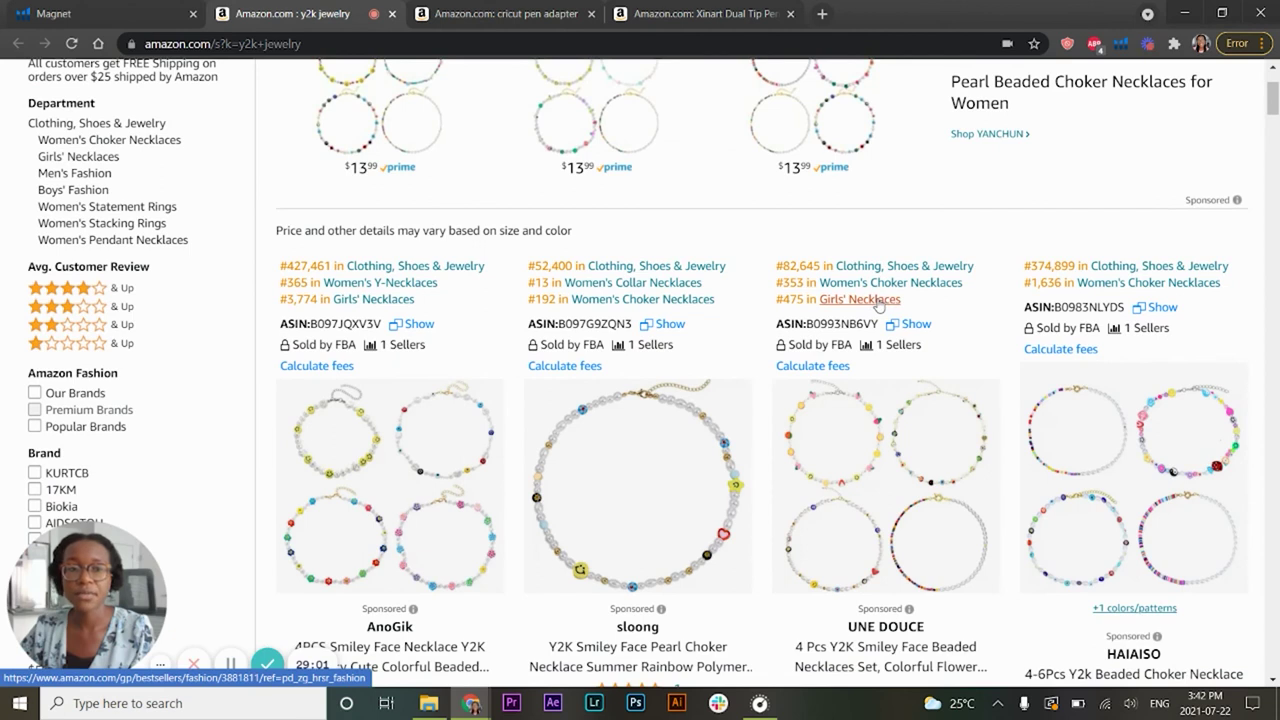
- Search Magnet for 'record player air freshener' and check its 8,002 search volume
{"action": "key", "text": "ctrl+shift+Tab"}
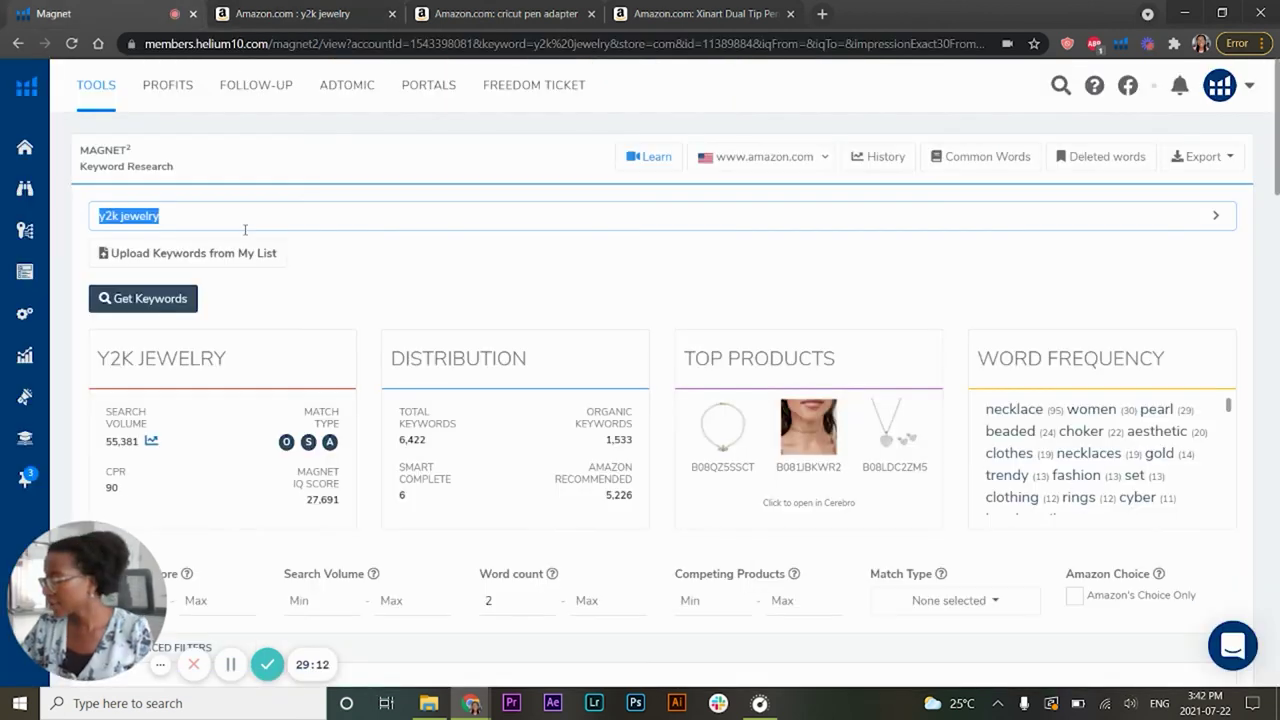
{"action": "type", "text": "record player"}
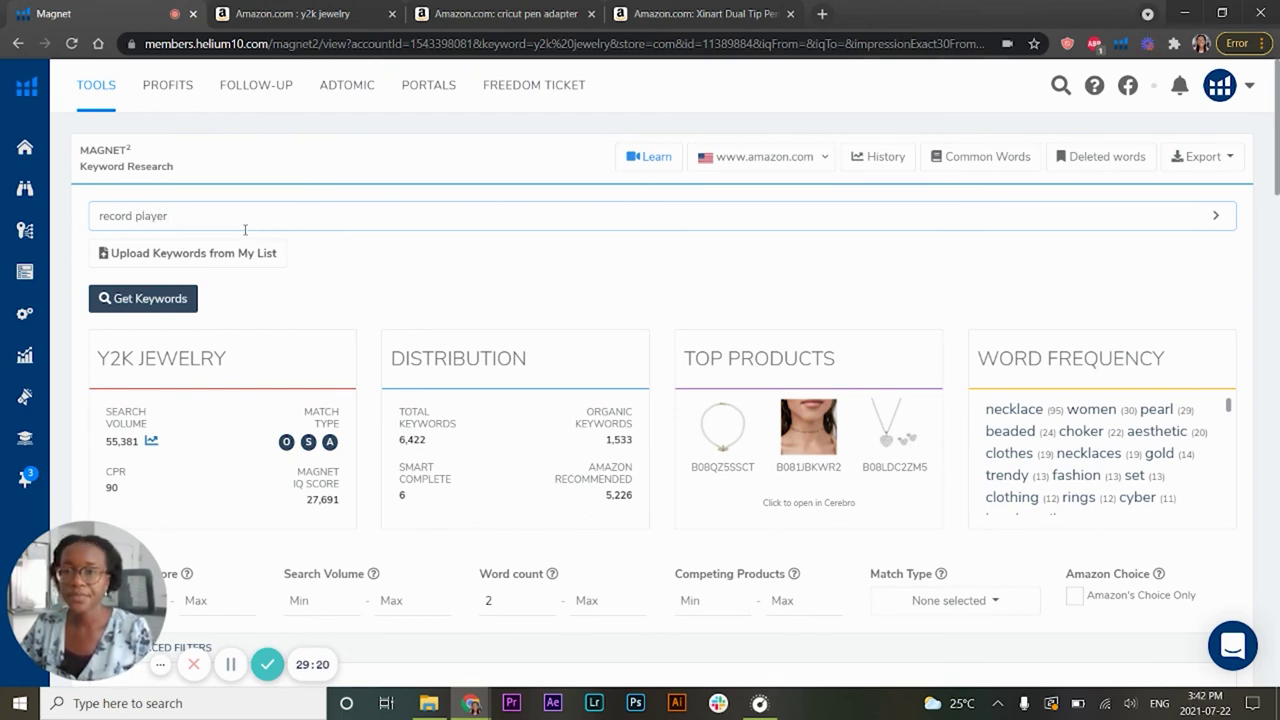
{"action": "type", "text": "freshener"}
{"action": "key", "text": "Return"}
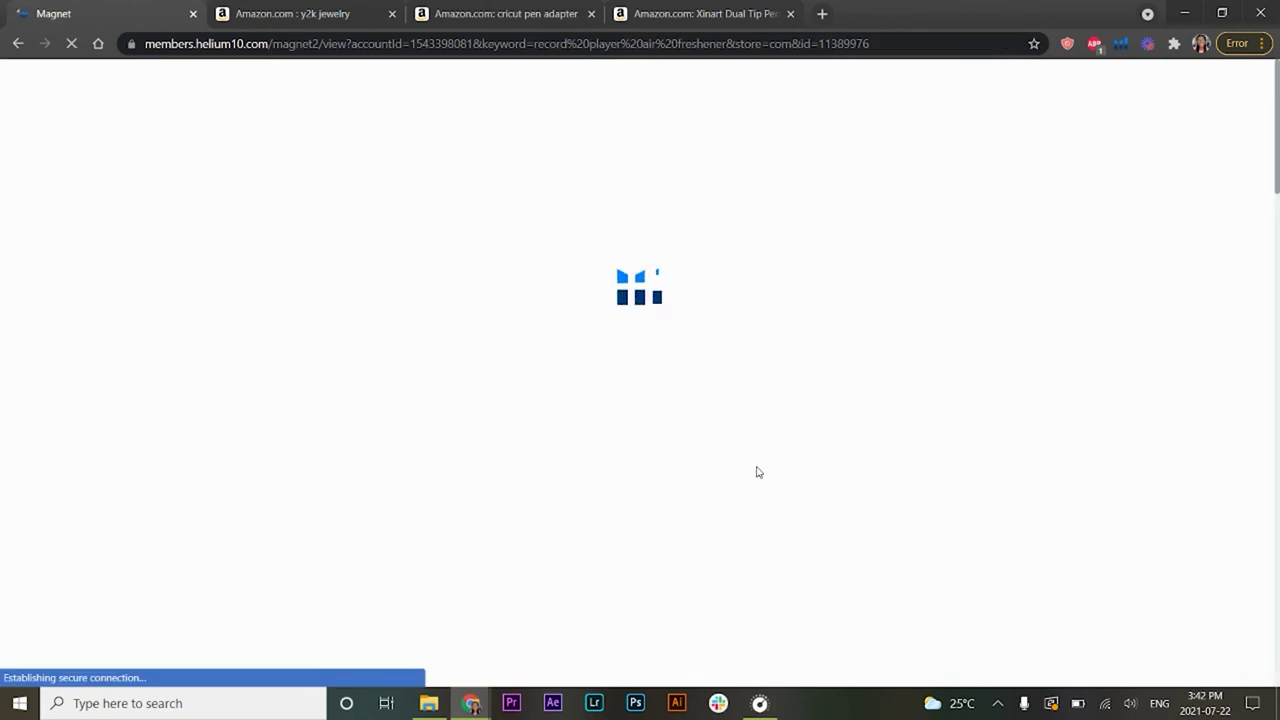
{"action": "scroll", "coordinate": [218, 284], "scroll_direction": "down", "scroll_amount": 2}
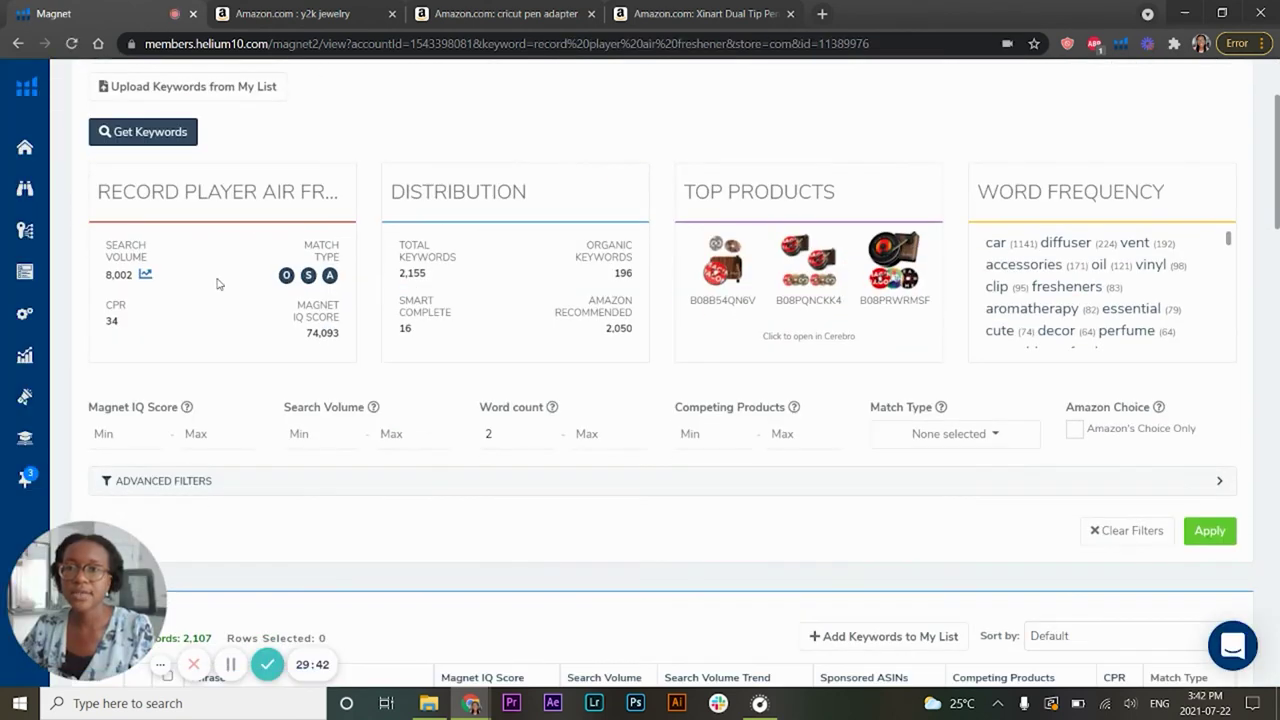
{"action": "scroll", "coordinate": [120, 216], "scroll_direction": "up", "scroll_amount": 2}
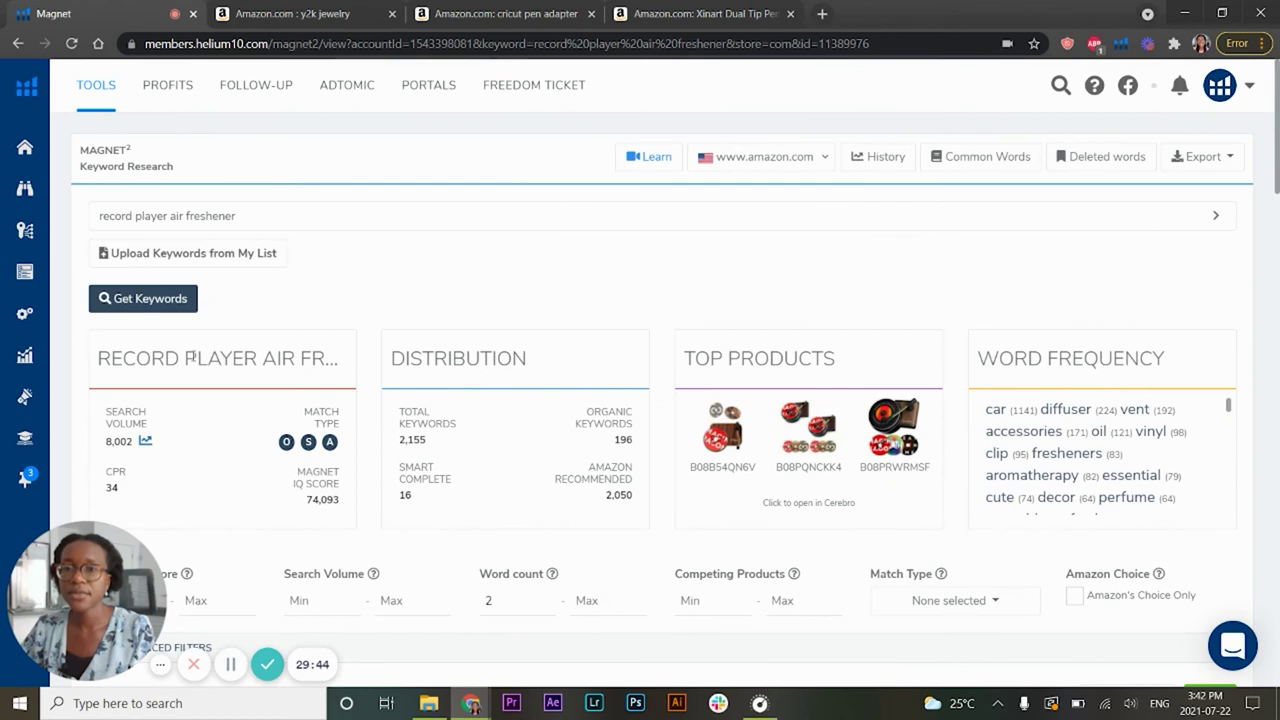
{"action": "scroll", "coordinate": [142, 340], "scroll_direction": "down", "scroll_amount": 2}
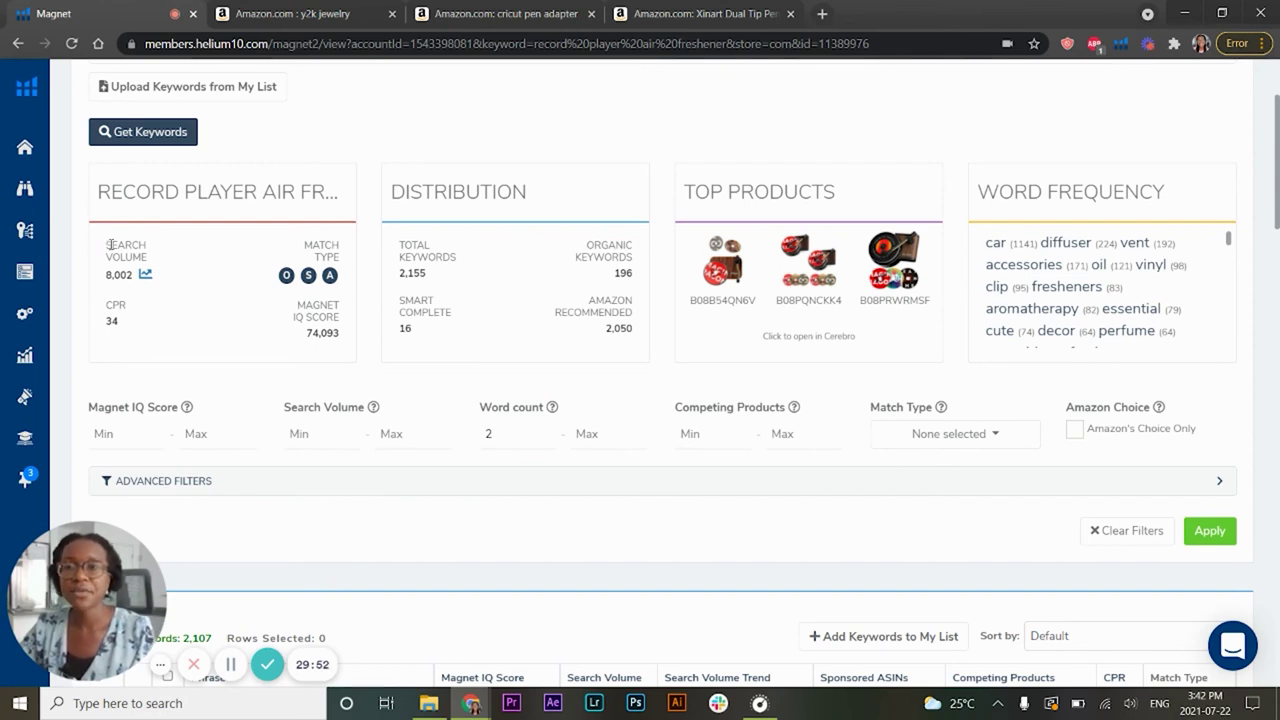
{"action": "left_click_drag", "start_coordinate": [108, 242], "coordinate": [146, 259]}
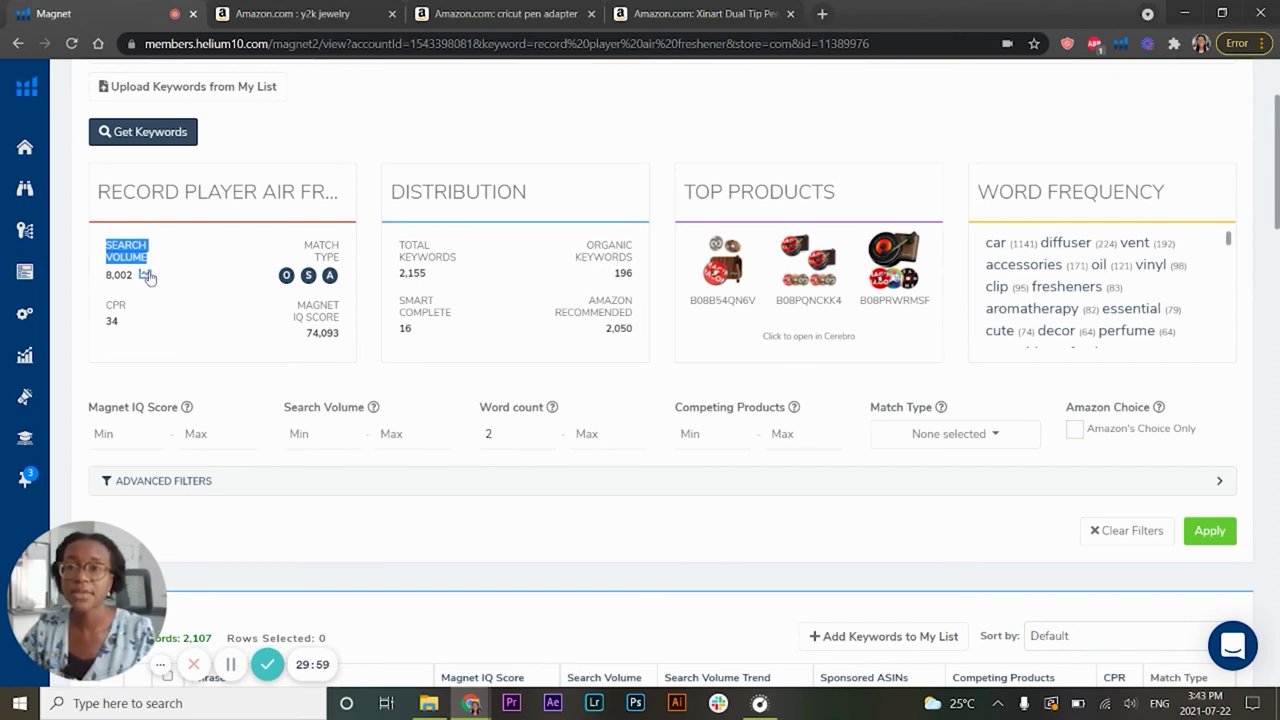
- View the search volume history chart, then expand Magnet's Advanced Filters
{"action": "left_click", "coordinate": [145, 275]}
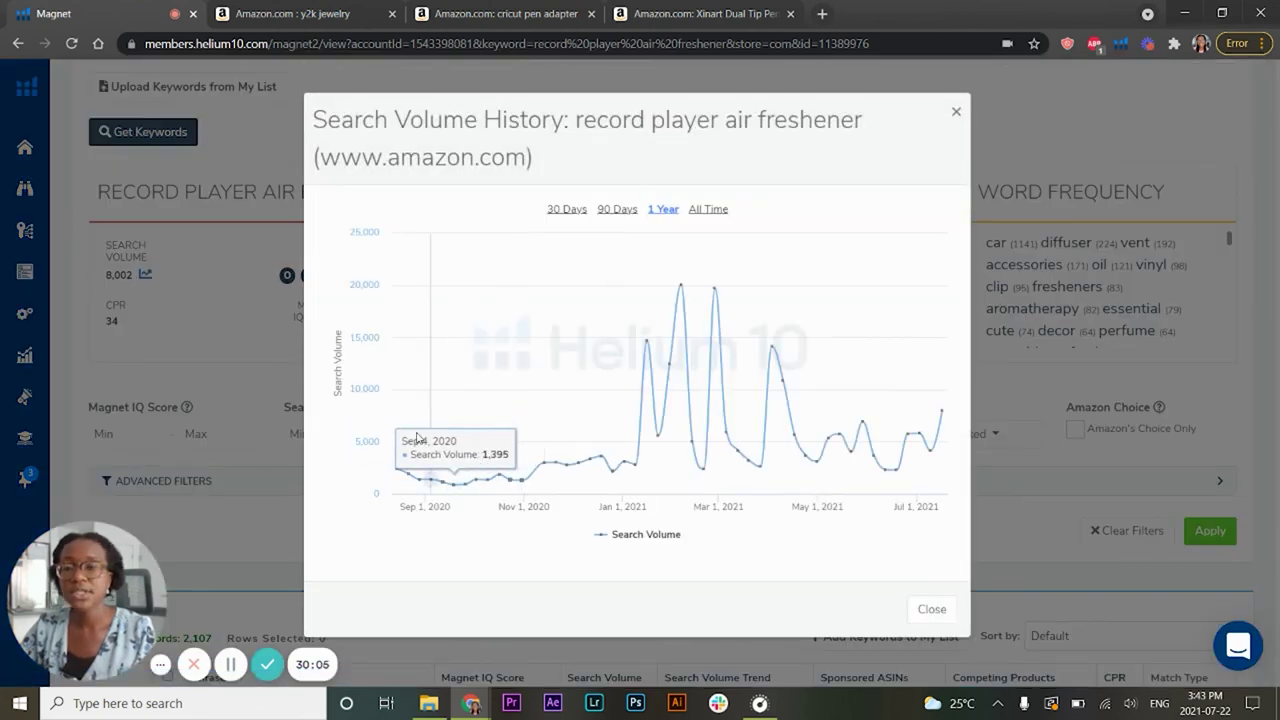
{"action": "mouse_move", "coordinate": [398, 473]}
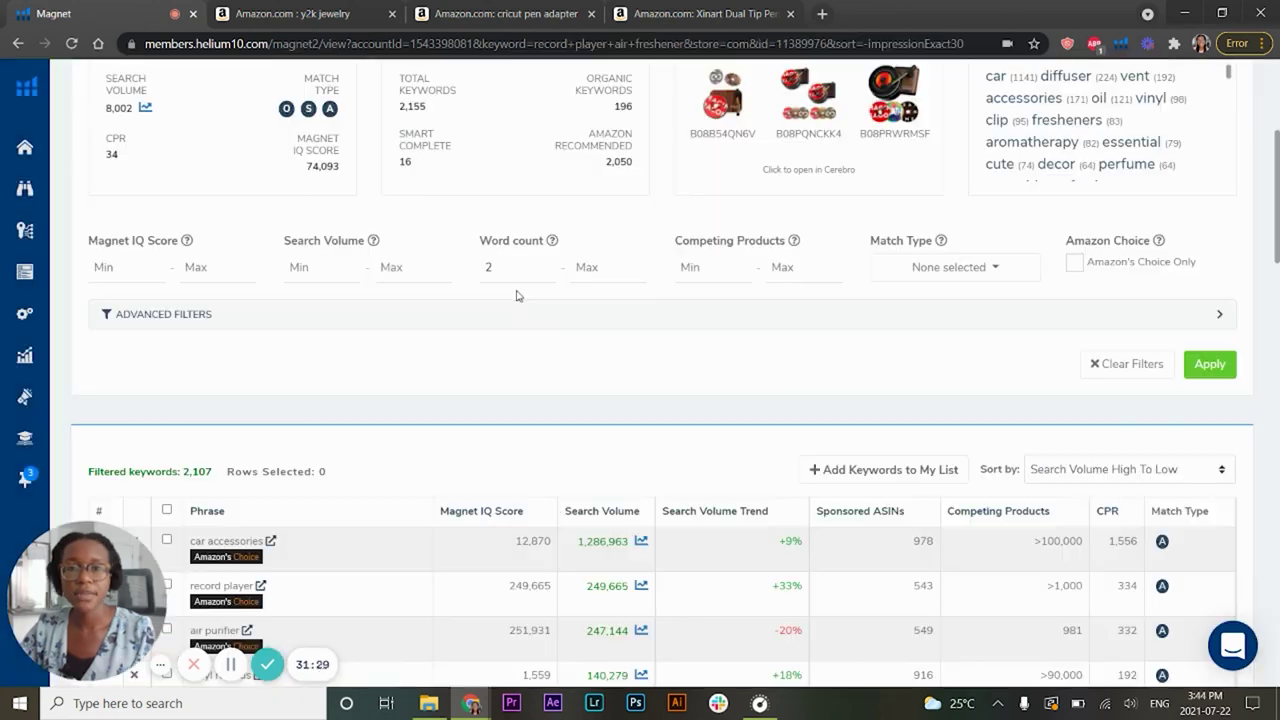
{"action": "left_click", "coordinate": [470, 315]}
- Filter Magnet to phrases containing 'record player, air', leaving 58 keywords
{"action": "left_click", "coordinate": [454, 389]}
{"action": "type", "text": "record player, air"}
{"action": "key", "text": "Return"}
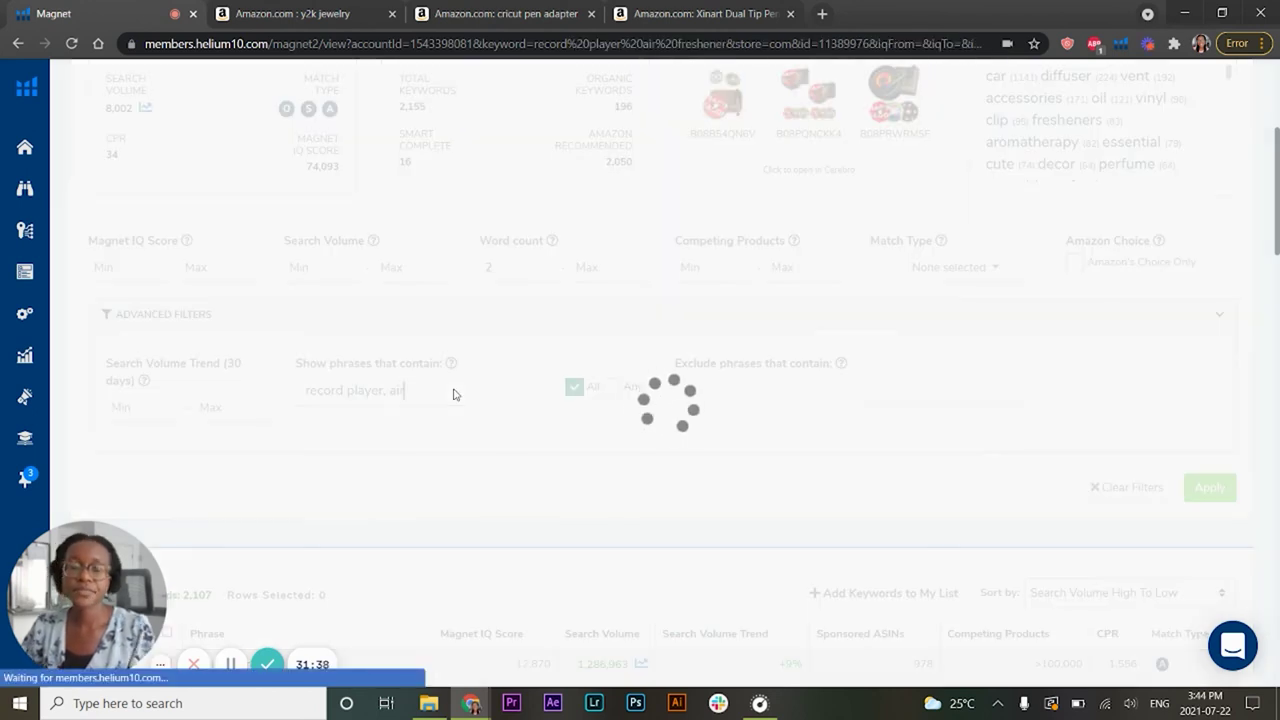
{"action": "scroll", "coordinate": [496, 386], "scroll_direction": "down", "scroll_amount": 4}
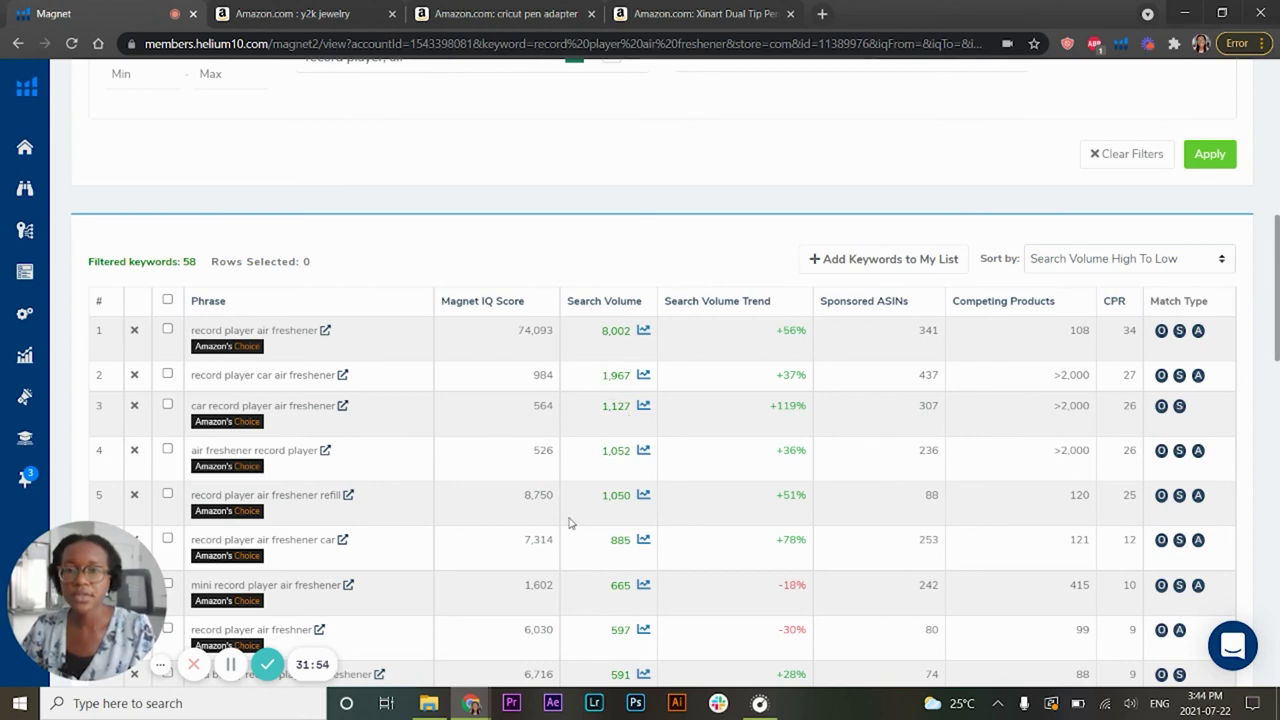
{"action": "scroll", "coordinate": [570, 521], "scroll_direction": "down", "scroll_amount": 2}
{"action": "scroll", "coordinate": [612, 495], "scroll_direction": "up", "scroll_amount": 2}
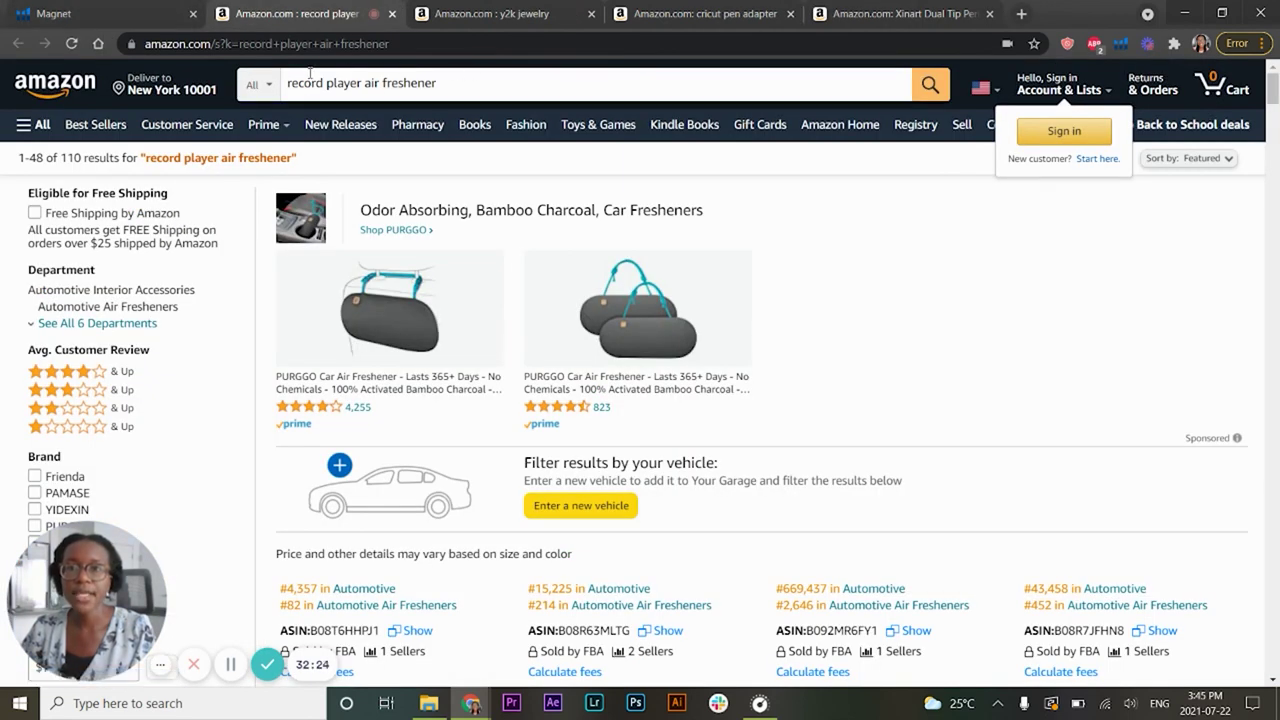
- Scroll through the first page of record player air freshener results
{"action": "triple_click", "coordinate": [460, 83]}
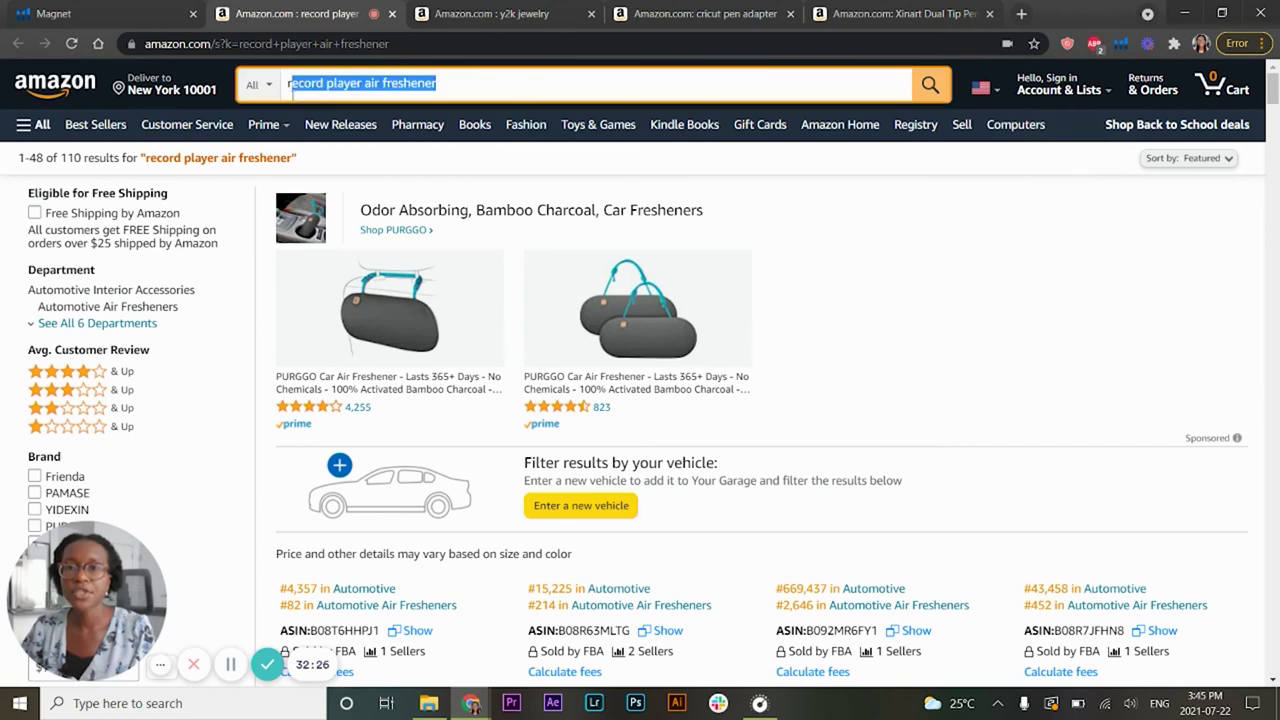
{"action": "scroll", "coordinate": [400, 300], "scroll_direction": "down", "scroll_amount": 3}
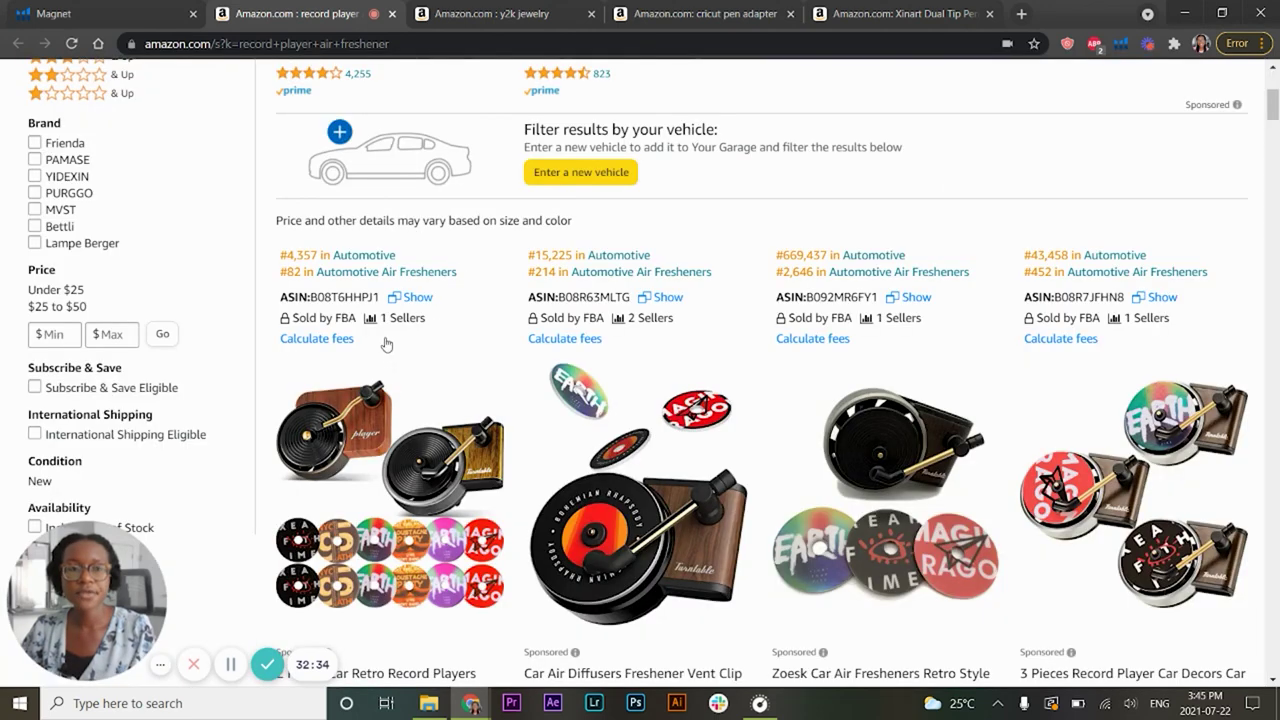
{"action": "scroll", "coordinate": [395, 300], "scroll_direction": "down", "scroll_amount": 8}
{"action": "scroll", "coordinate": [362, 288], "scroll_direction": "down", "scroll_amount": 3}
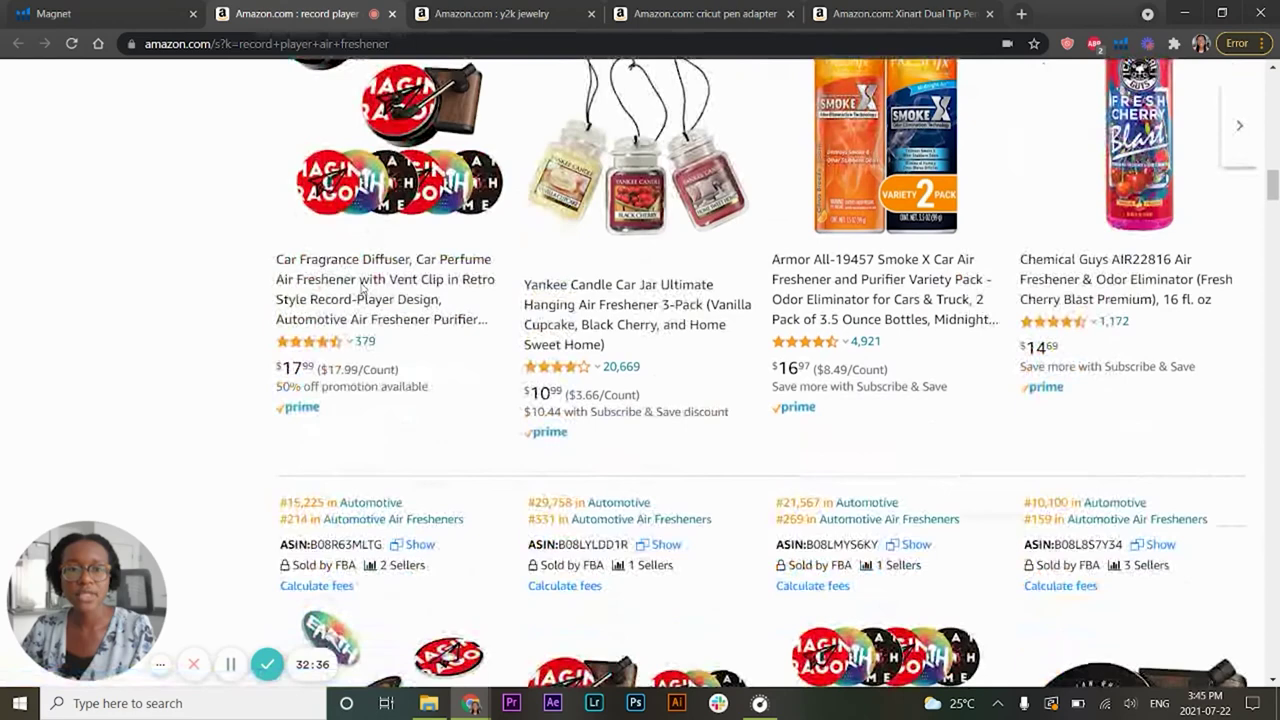
{"action": "scroll", "coordinate": [362, 288], "scroll_direction": "down", "scroll_amount": 3}
{"action": "scroll", "coordinate": [362, 288], "scroll_direction": "up", "scroll_amount": 5}
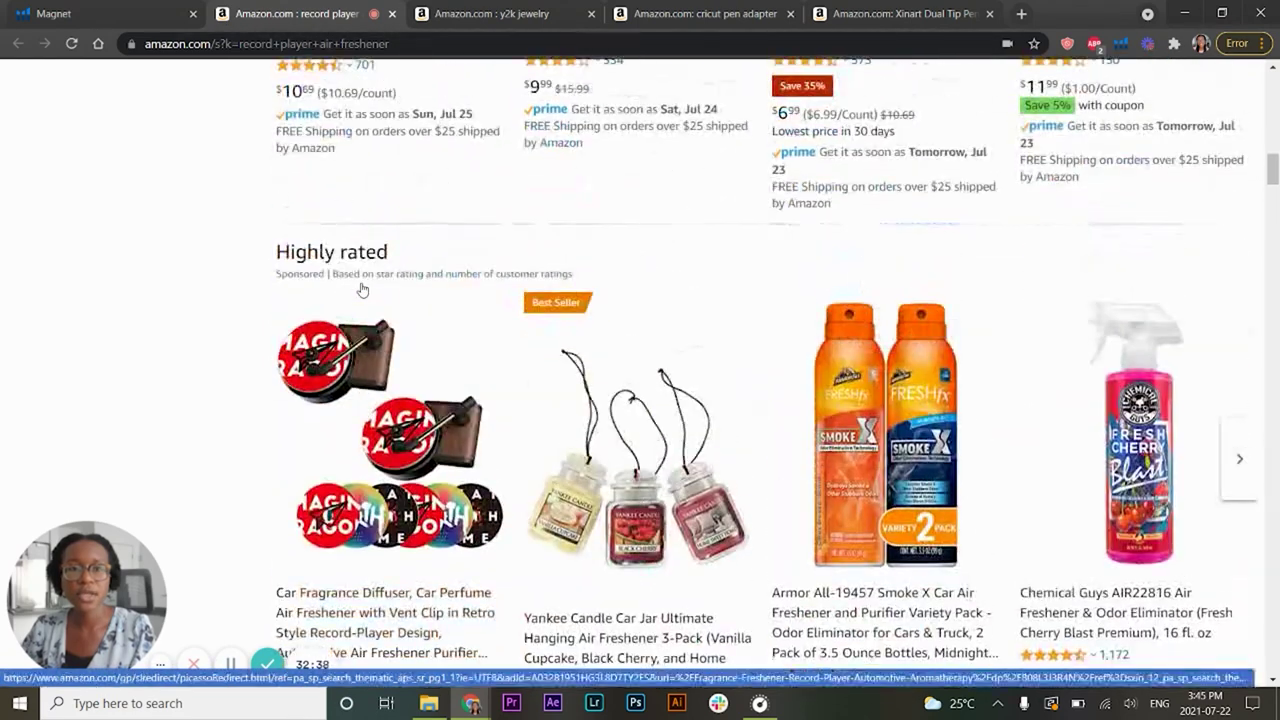
{"action": "scroll", "coordinate": [749, 478], "scroll_direction": "down", "scroll_amount": 10}
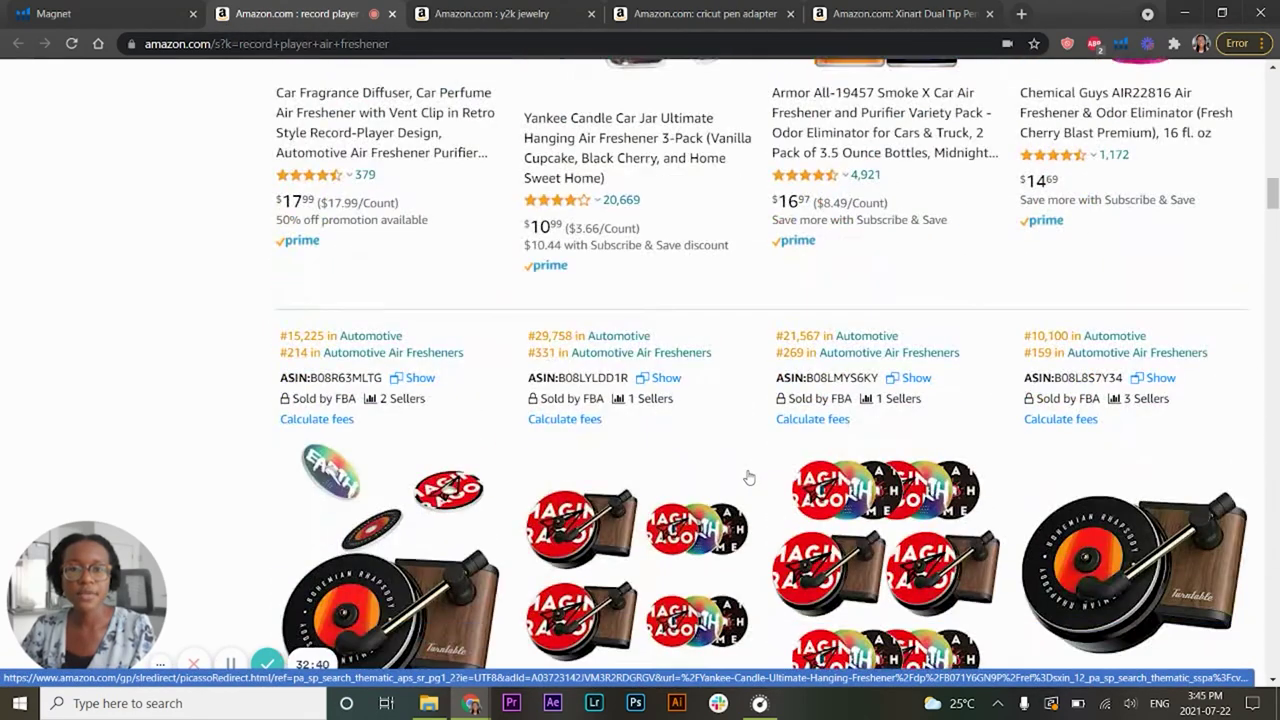
{"action": "scroll", "coordinate": [578, 390], "scroll_direction": "down", "scroll_amount": 15}
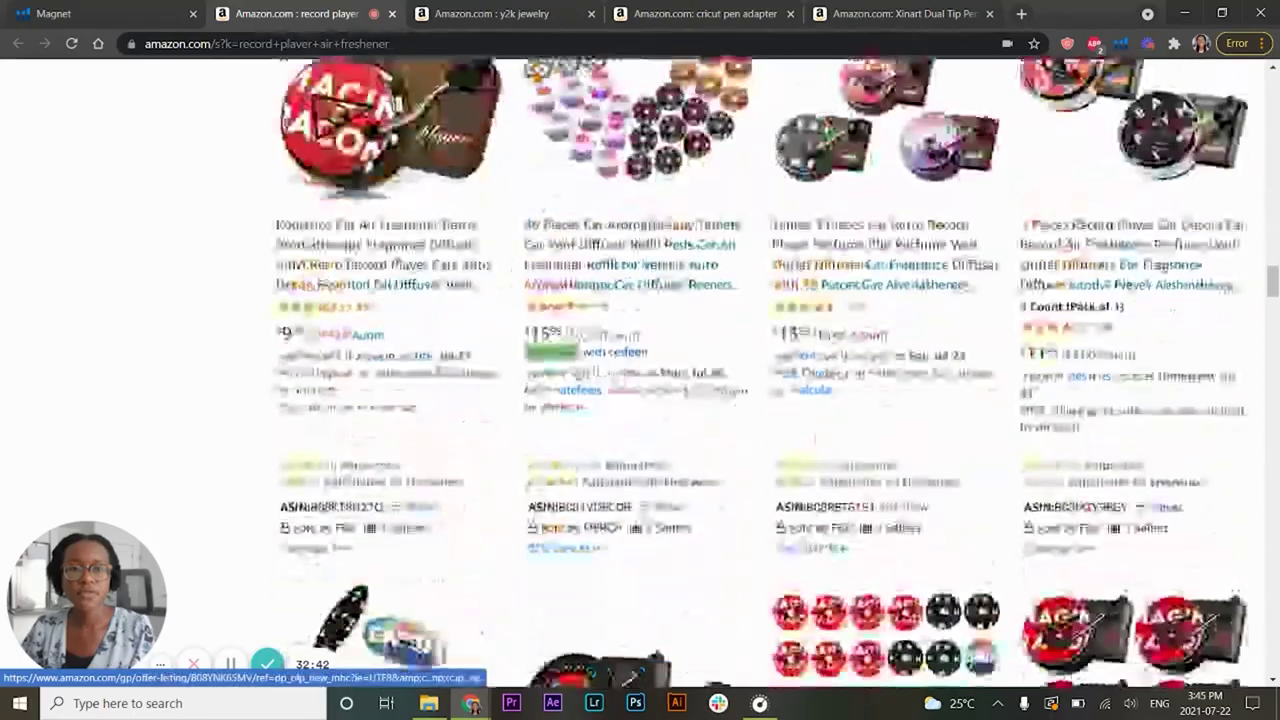
{"action": "scroll", "coordinate": [578, 390], "scroll_direction": "down", "scroll_amount": 15}
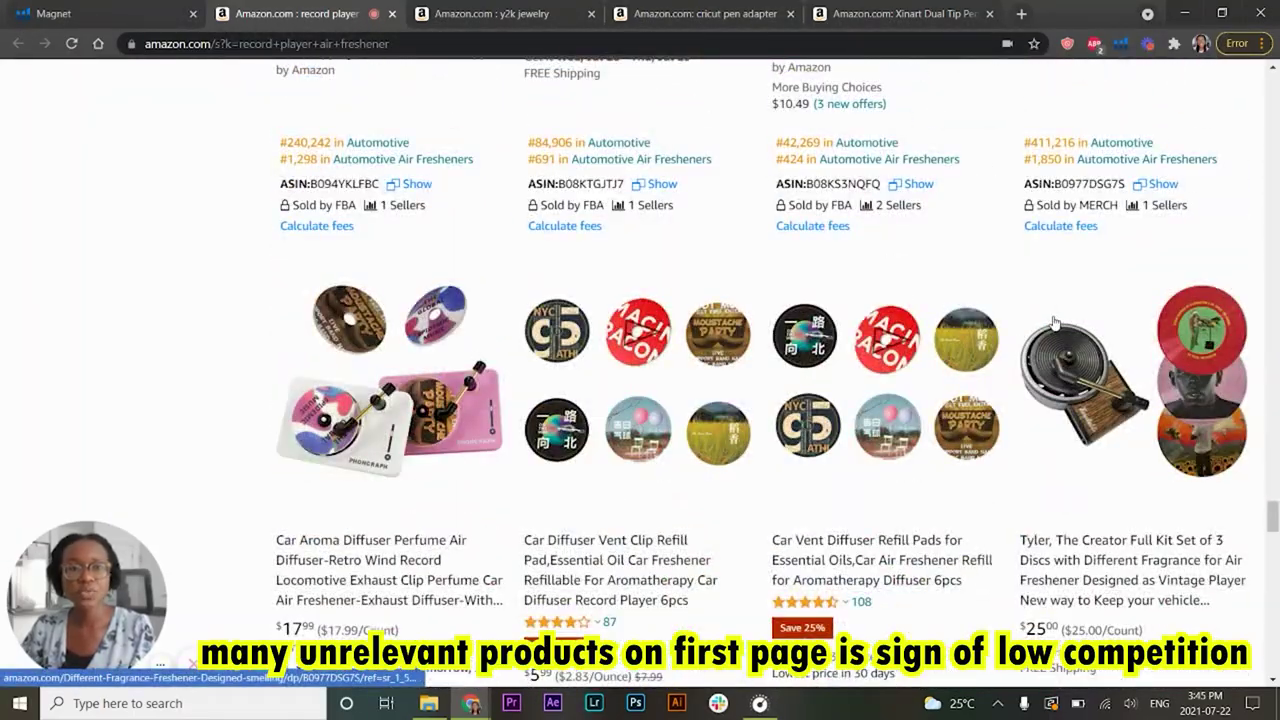
{"action": "scroll", "coordinate": [1056, 320], "scroll_direction": "down", "scroll_amount": 5}
{"action": "scroll", "coordinate": [1053, 320], "scroll_direction": "down", "scroll_amount": 20}
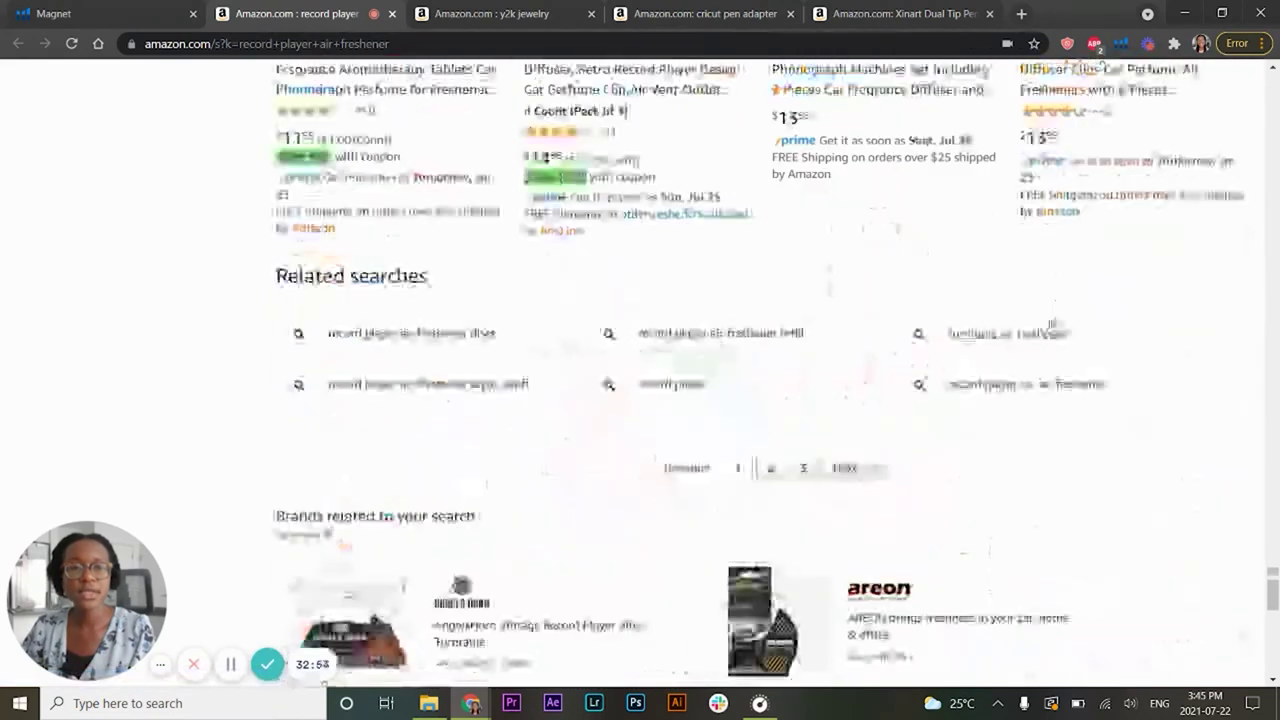
{"action": "scroll", "coordinate": [1034, 326], "scroll_direction": "up", "scroll_amount": 5}
- Visit results page 2, then mark the first product's 701 review count
{"action": "left_click", "coordinate": [768, 467]}
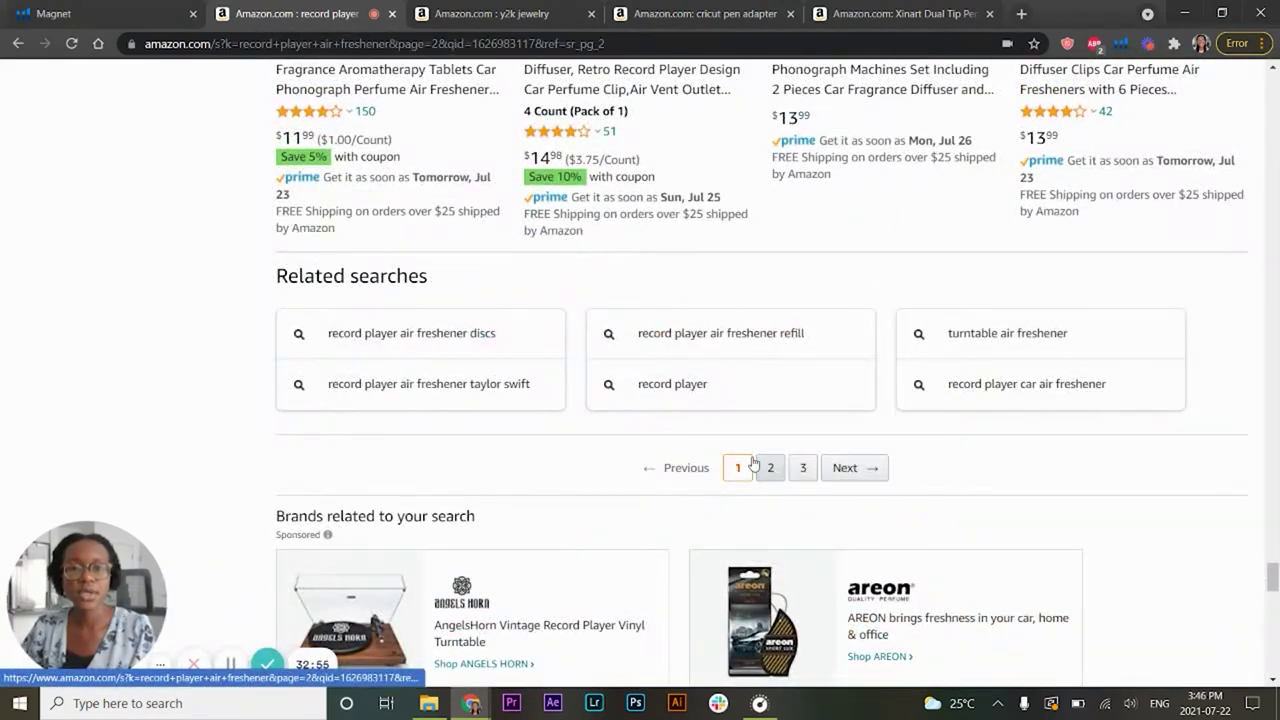
{"action": "scroll", "coordinate": [783, 428], "scroll_direction": "down", "scroll_amount": 5}
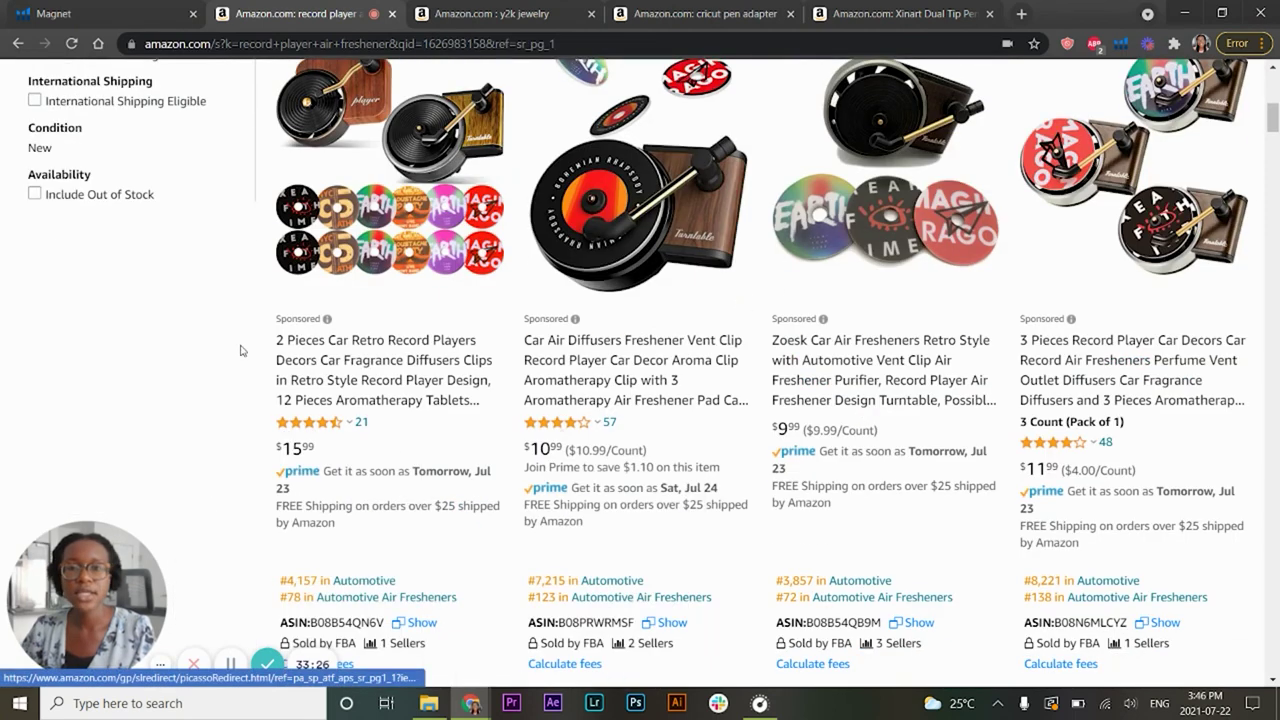
{"action": "scroll", "coordinate": [200, 400], "scroll_direction": "down", "scroll_amount": 7}
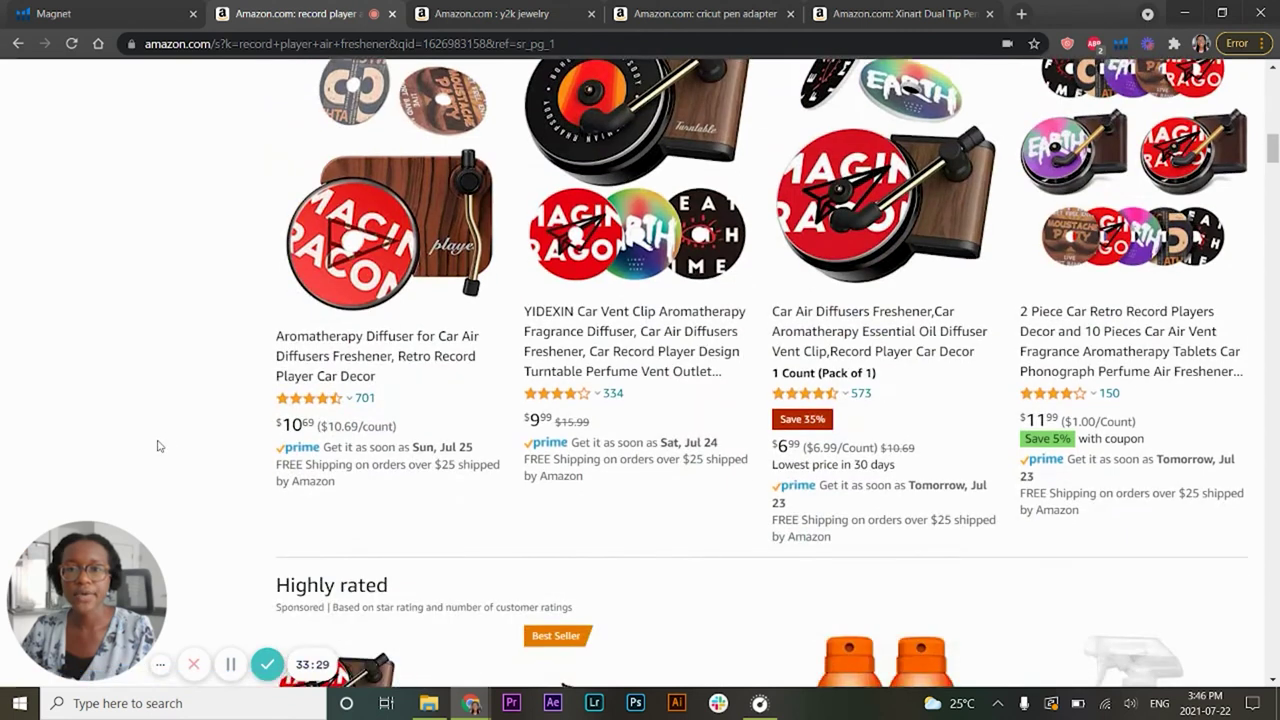
{"action": "scroll", "coordinate": [160, 446], "scroll_direction": "up", "scroll_amount": 2}
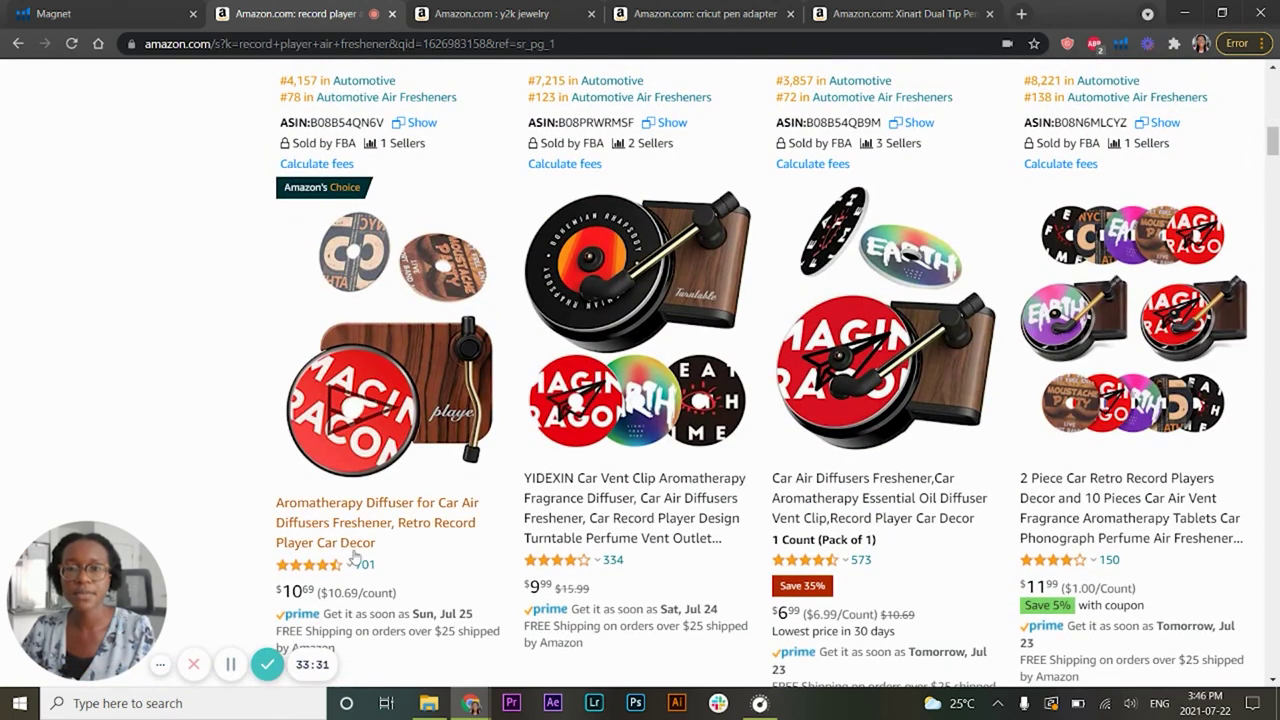
{"action": "left_click_drag", "start_coordinate": [392, 568], "coordinate": [356, 565]}
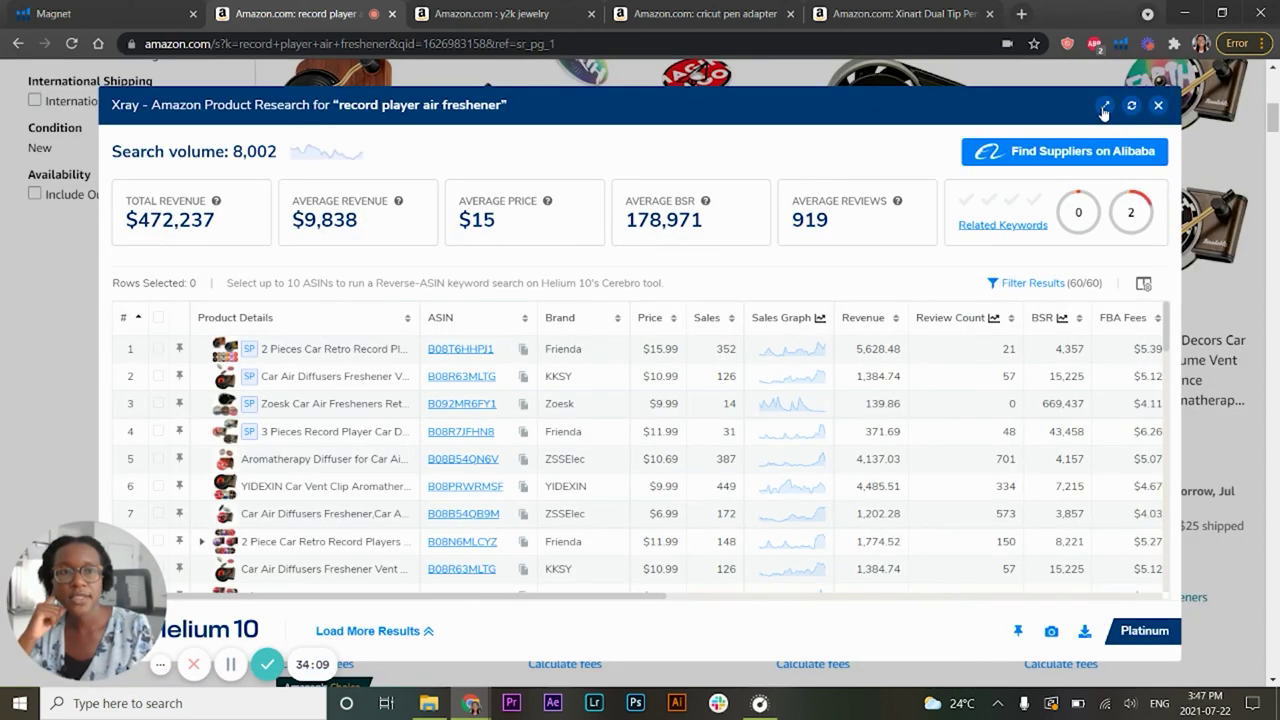
{"action": "left_click", "coordinate": [1104, 107]}
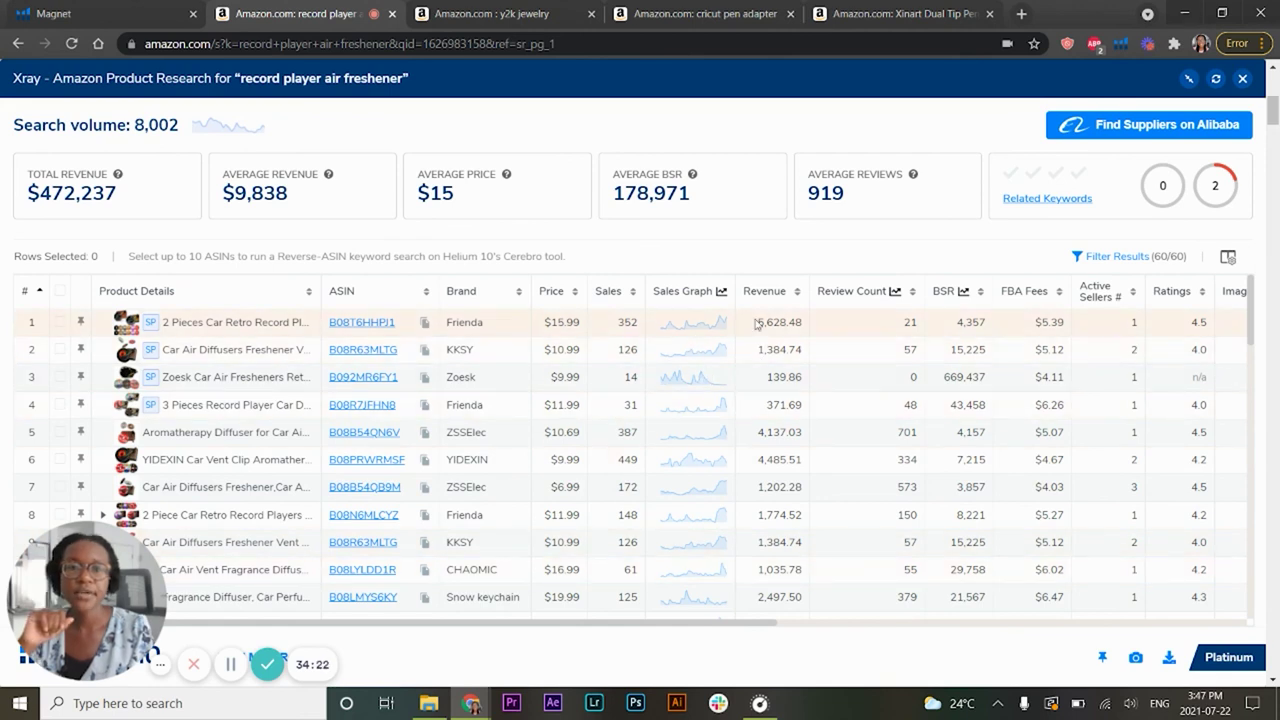
{"action": "left_click_drag", "start_coordinate": [757, 321], "coordinate": [800, 316]}
{"action": "double_click", "coordinate": [904, 322]}
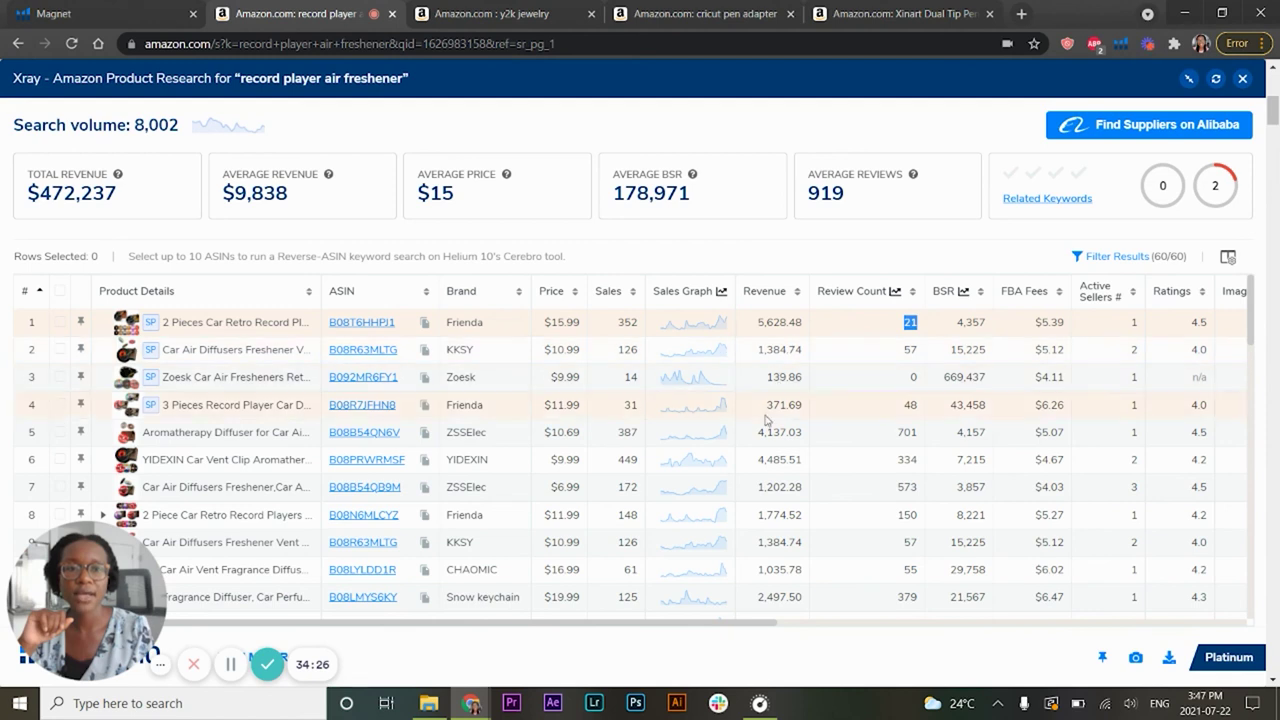
{"action": "scroll", "coordinate": [770, 555], "scroll_direction": "down", "scroll_amount": 7}
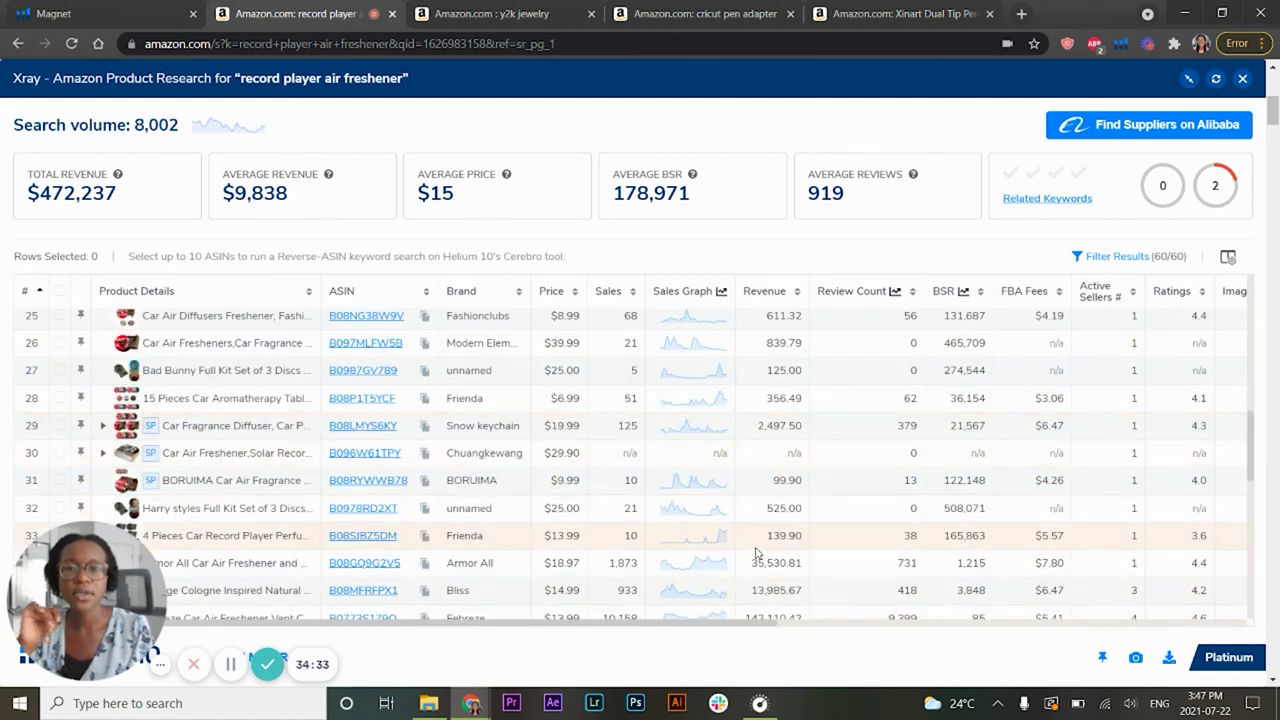
{"action": "scroll", "coordinate": [757, 551], "scroll_direction": "down", "scroll_amount": 2}
{"action": "scroll", "coordinate": [763, 531], "scroll_direction": "down", "scroll_amount": 2}
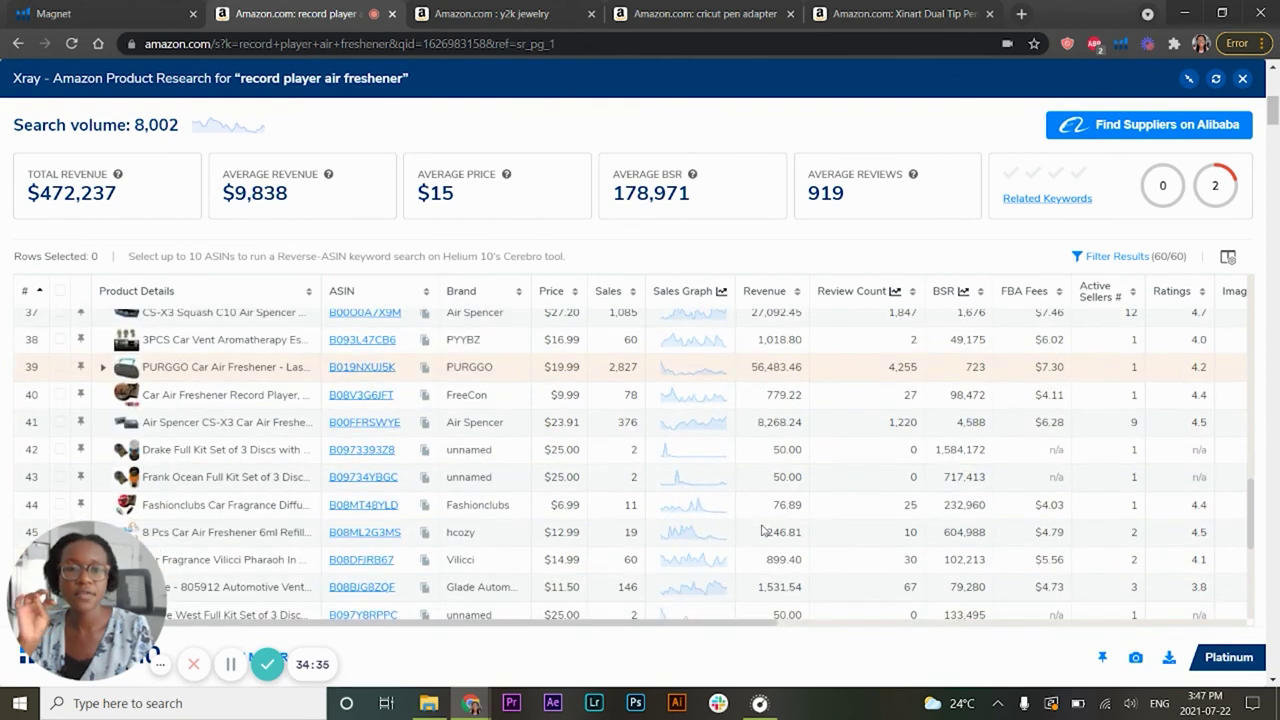
{"action": "scroll", "coordinate": [763, 531], "scroll_direction": "down", "scroll_amount": 2}
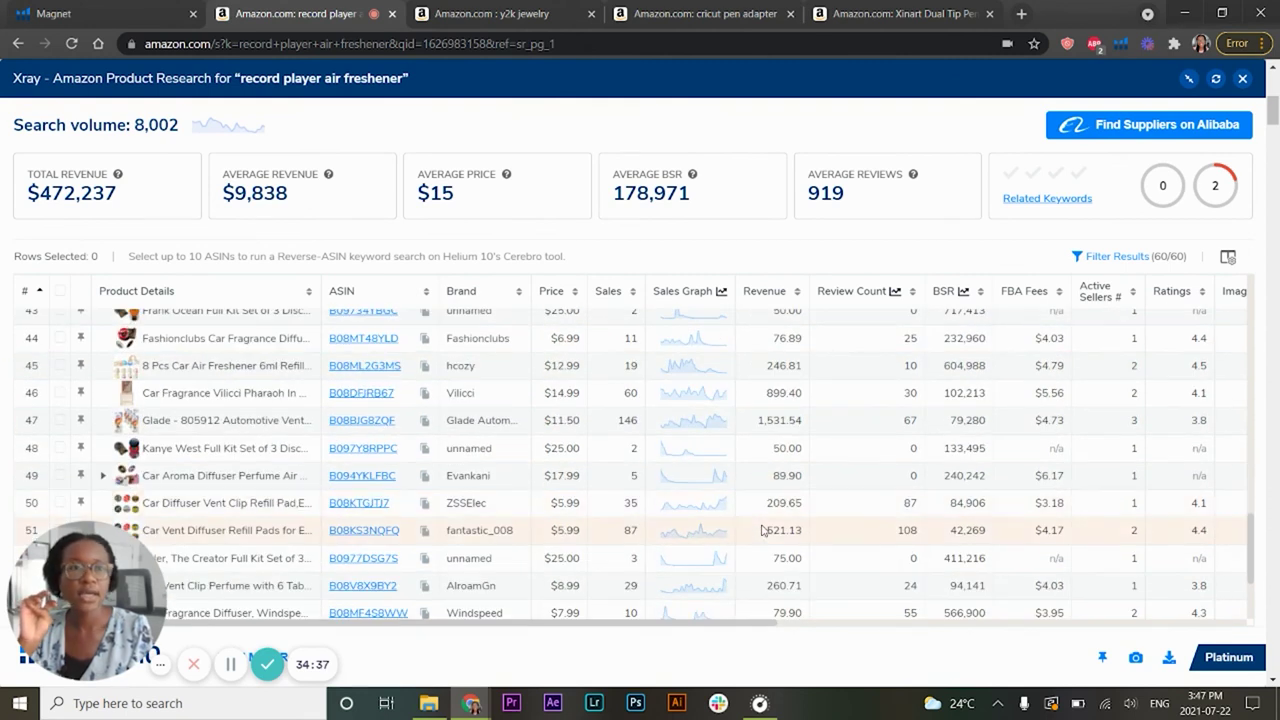
{"action": "scroll", "coordinate": [763, 531], "scroll_direction": "down", "scroll_amount": 2}
{"action": "scroll", "coordinate": [762, 527], "scroll_direction": "up", "scroll_amount": 15}
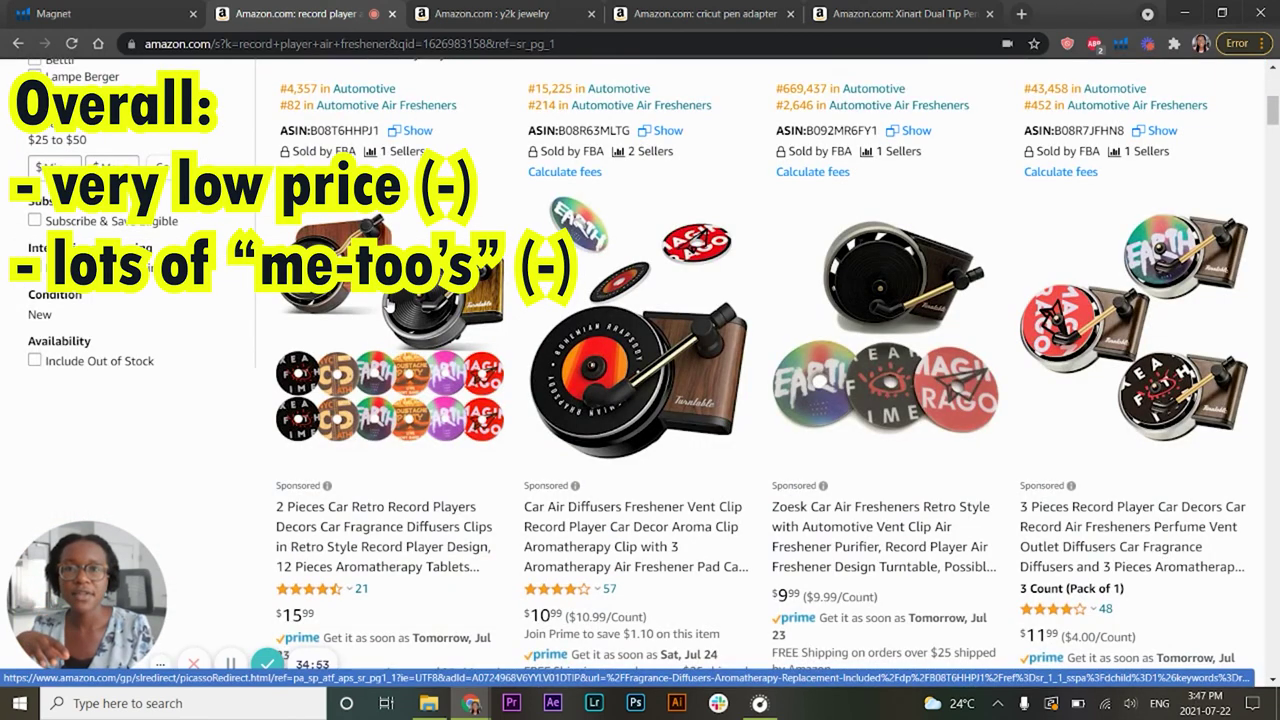
{"action": "scroll", "coordinate": [358, 420], "scroll_direction": "down", "scroll_amount": 3}
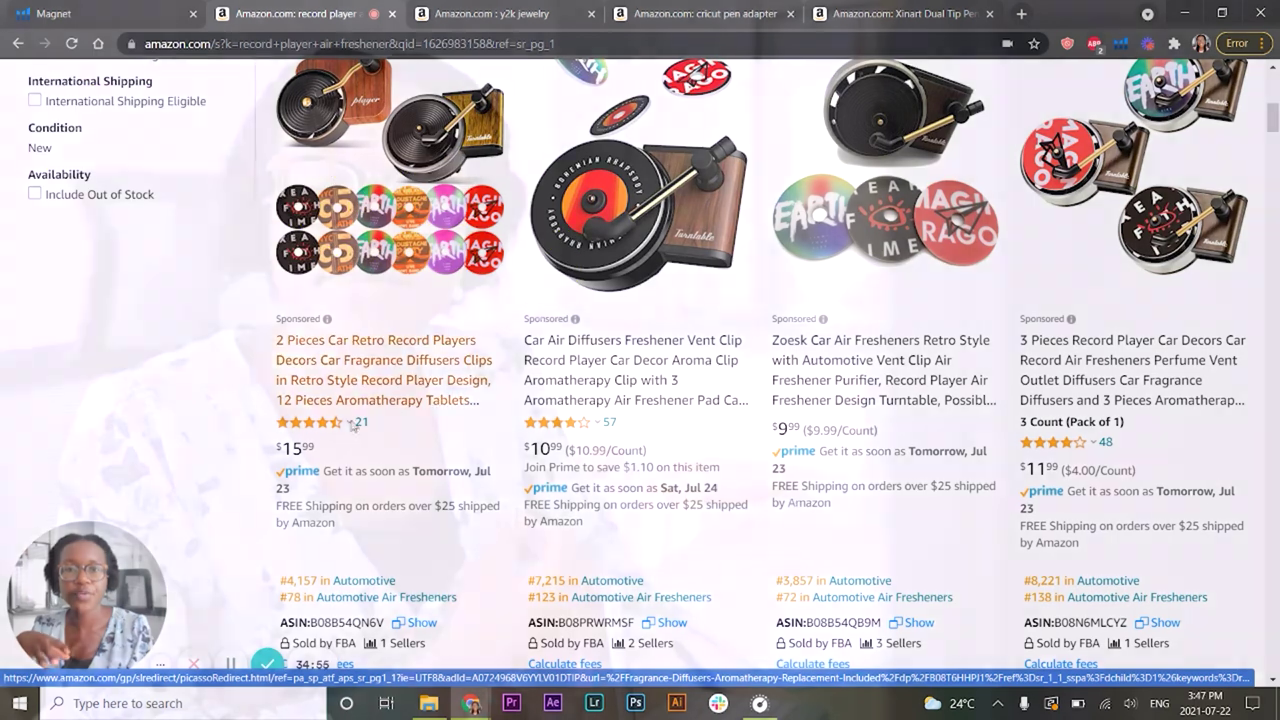